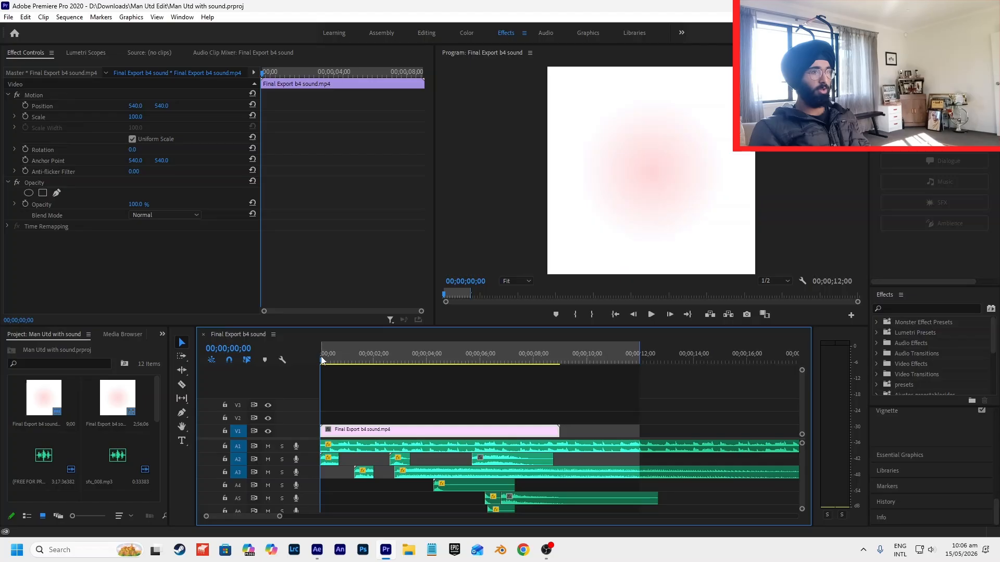
# - Return the Premiere Pro sequence to its start and switch to the PL edit composition in After Effects
pyautogui.moveTo(322, 358)
pyautogui.mouseDown()
pyautogui.moveTo(332, 359)
pyautogui.moveTo(318, 359)
pyautogui.mouseUp()
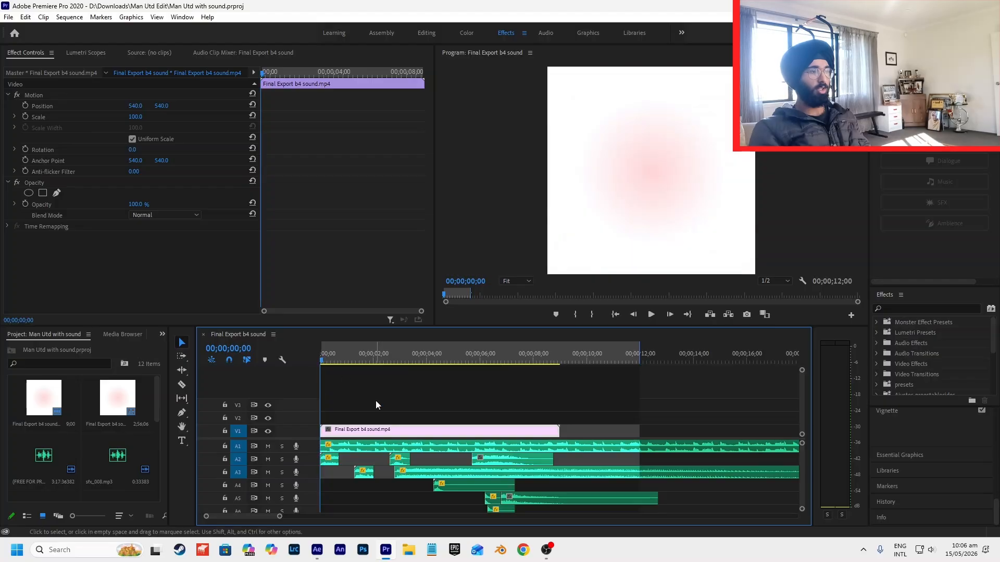
pyautogui.click(376, 404)
pyautogui.click(317, 550)
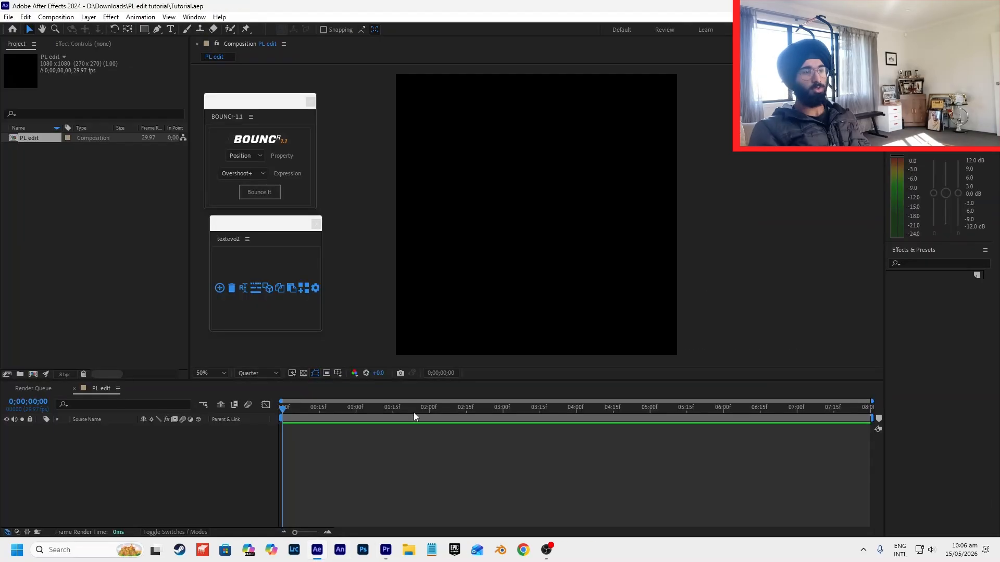
# - Create a white (FFFFFF) solid named BG in the composition
pyautogui.hotkey('ctrl', 'y')
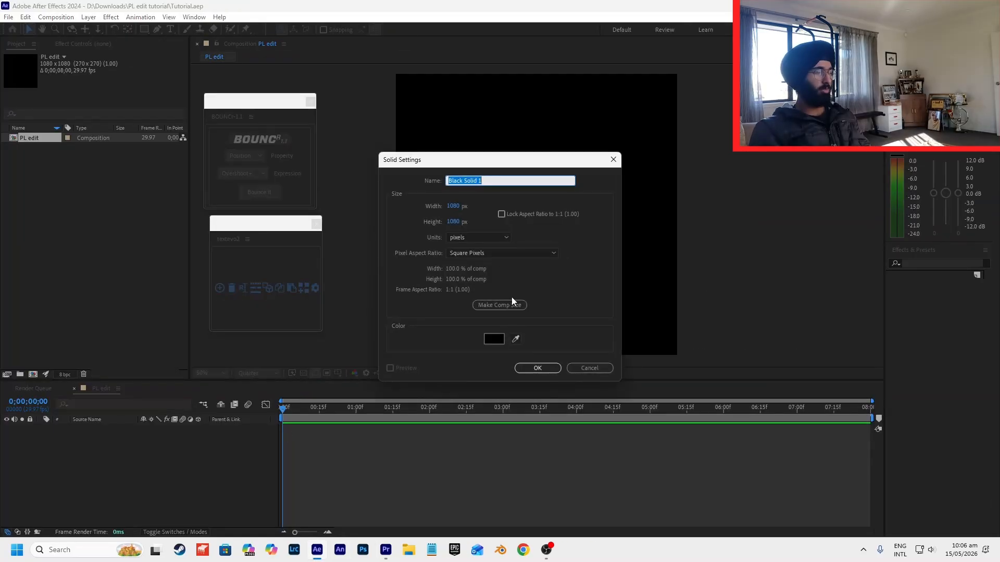
pyautogui.write('BG')
pyautogui.click(494, 339)
pyautogui.write('FFFFFF')
pyautogui.click(648, 366)
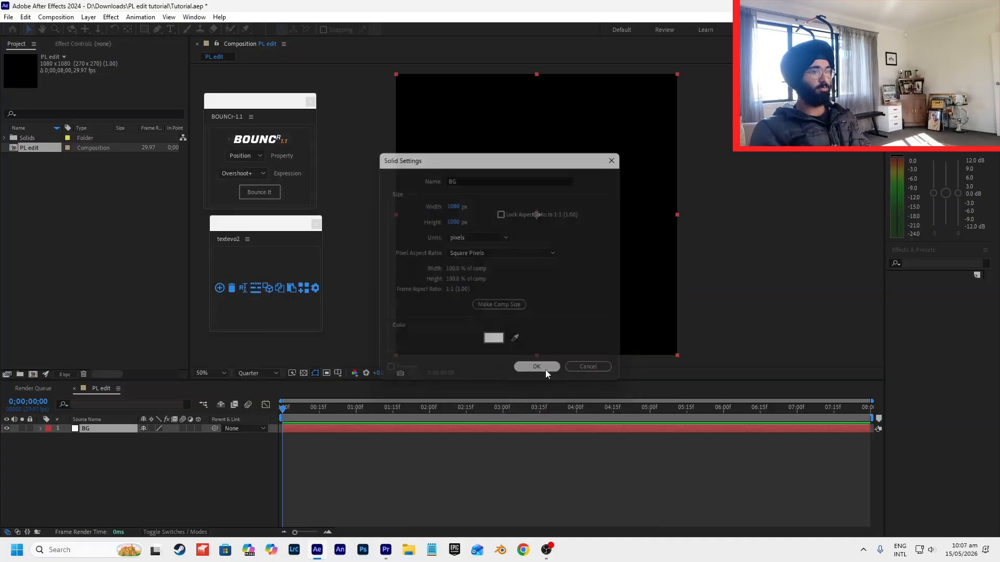
pyautogui.click(536, 367)
# - Apply Gradient Ramp to BG, with the ramp's end at the frame centre and its start at about 1370, 1088 outside the frame
pyautogui.click(910, 263)
pyautogui.write('gradient ramp')
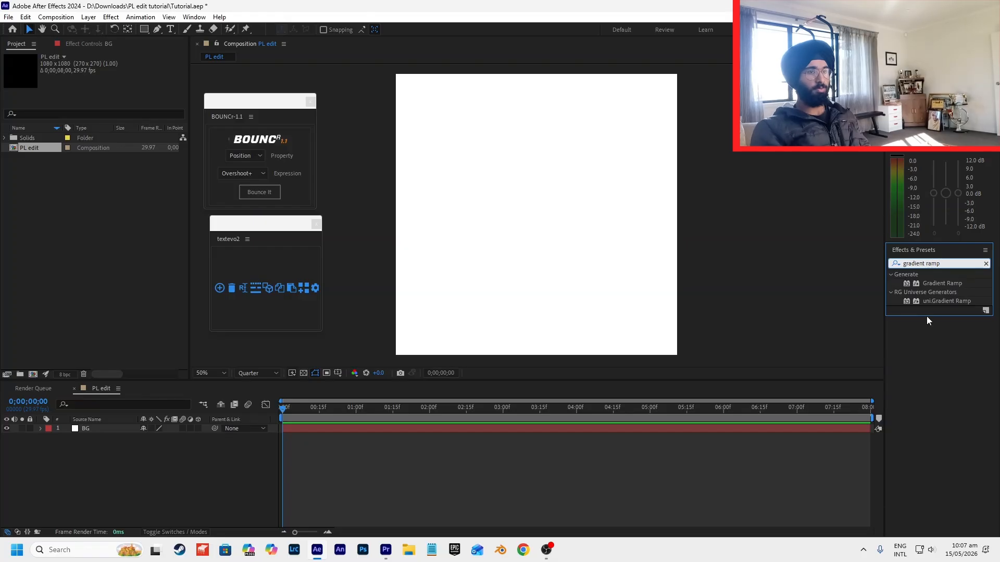
pyautogui.moveTo(942, 283); pyautogui.dragTo(399, 309)
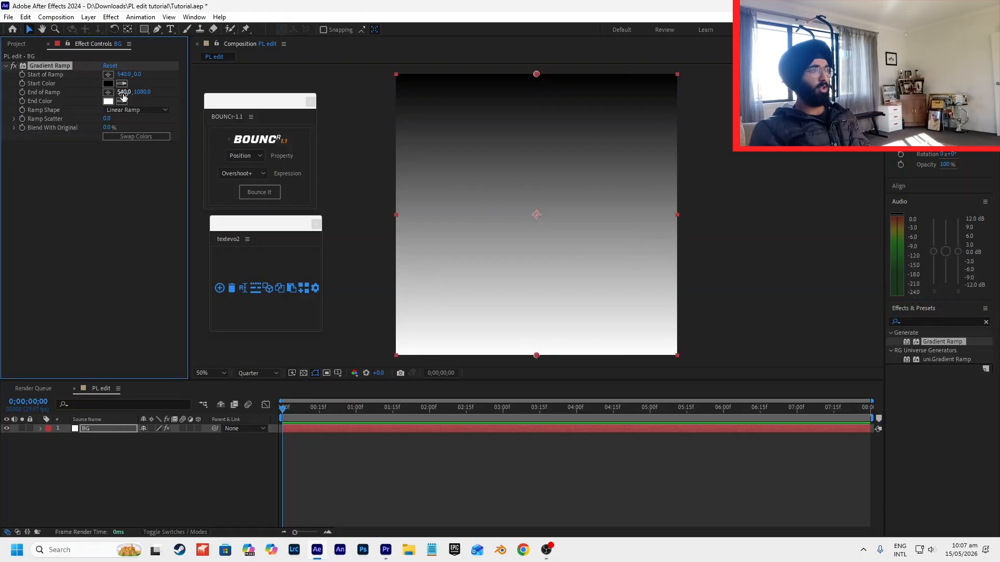
pyautogui.click(108, 92)
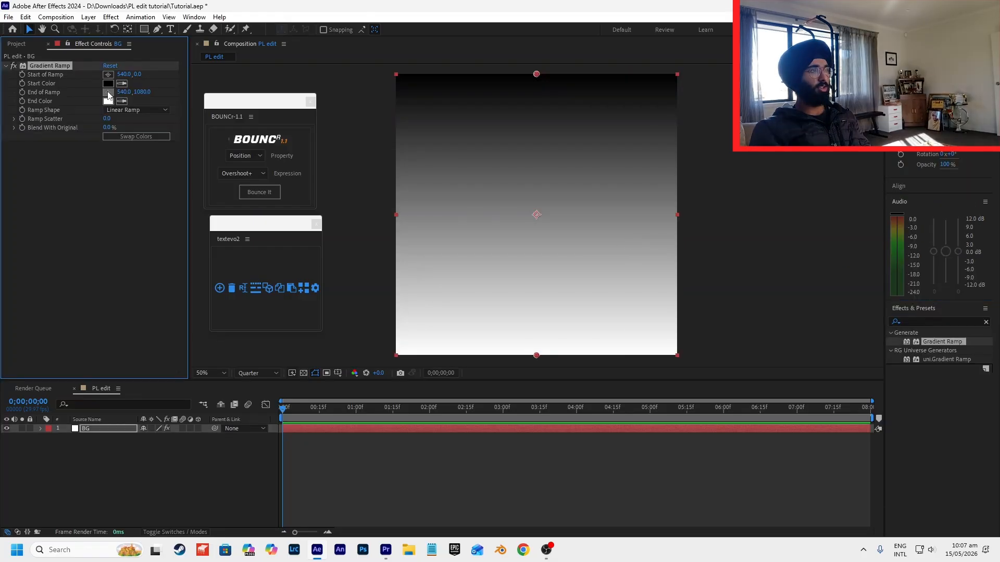
pyautogui.click(536, 215)
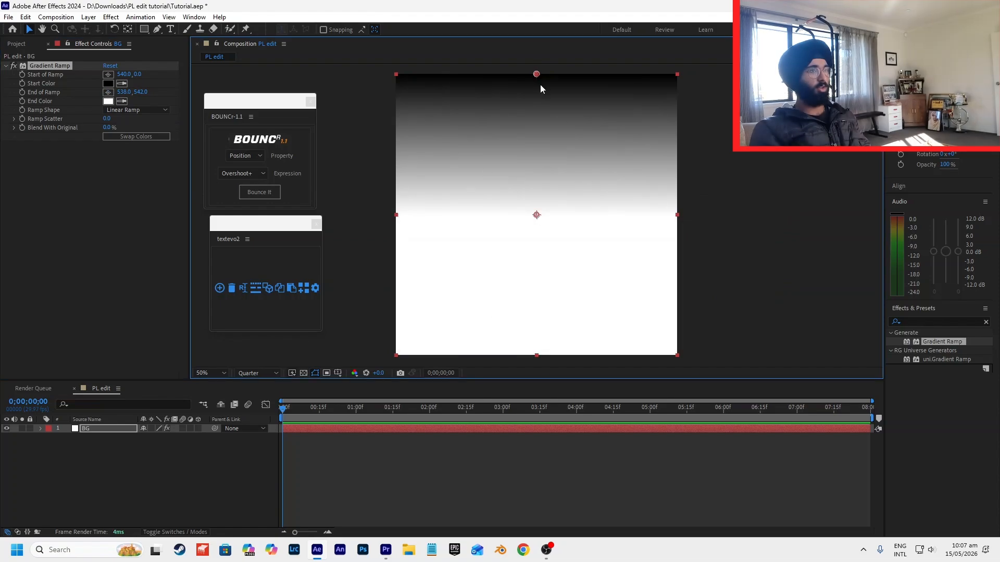
pyautogui.moveTo(536, 76); pyautogui.dragTo(748, 350)
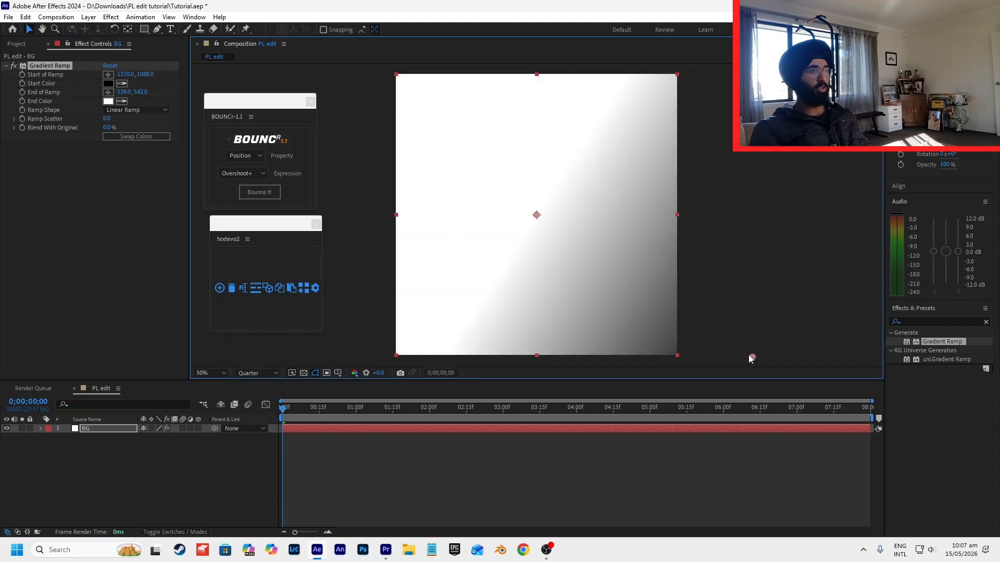
# - Set the gradient ramp's start colour to a near-white pink and open its end colour for editing
pyautogui.click(108, 83)
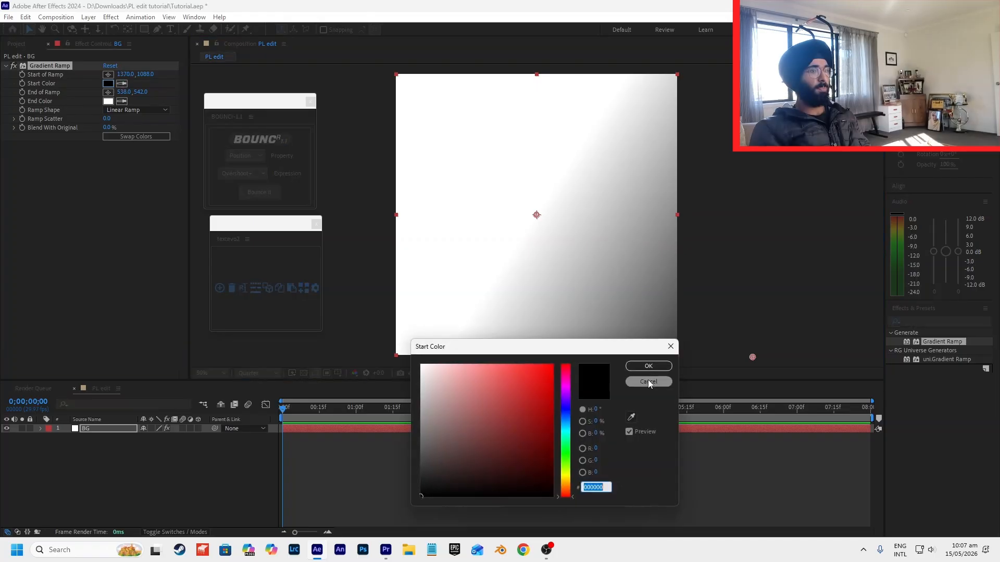
pyautogui.click(464, 364)
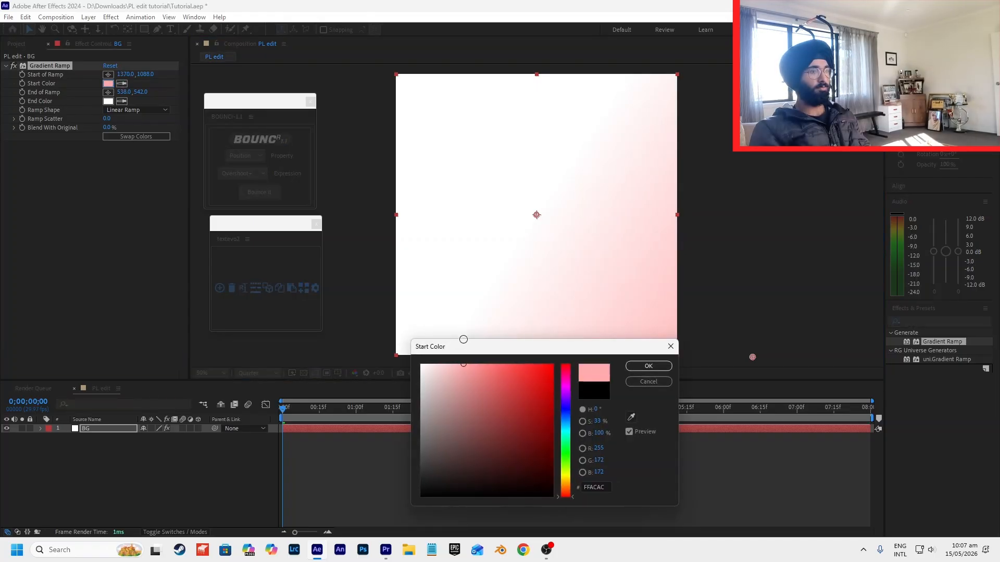
pyautogui.click(648, 382)
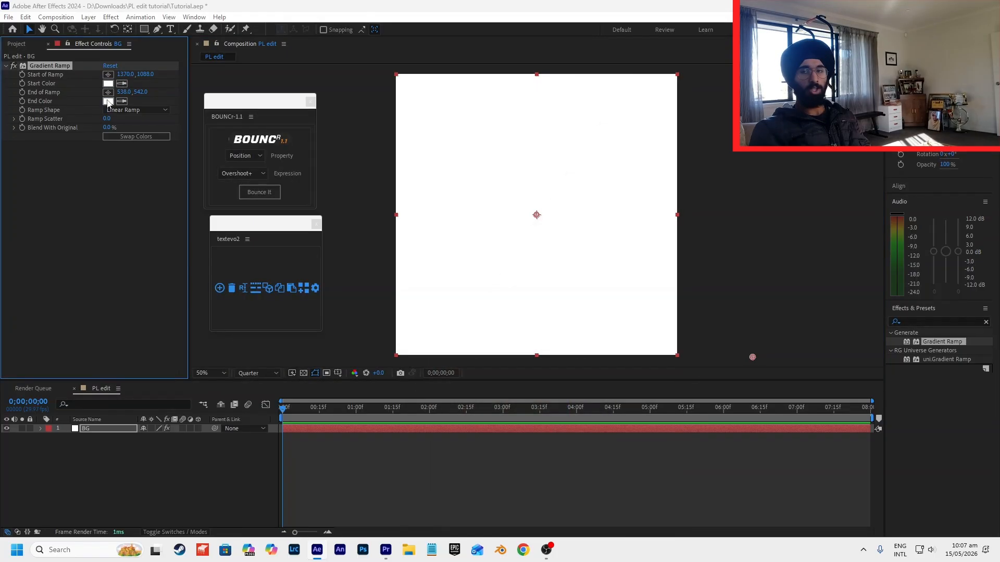
pyautogui.click(108, 101)
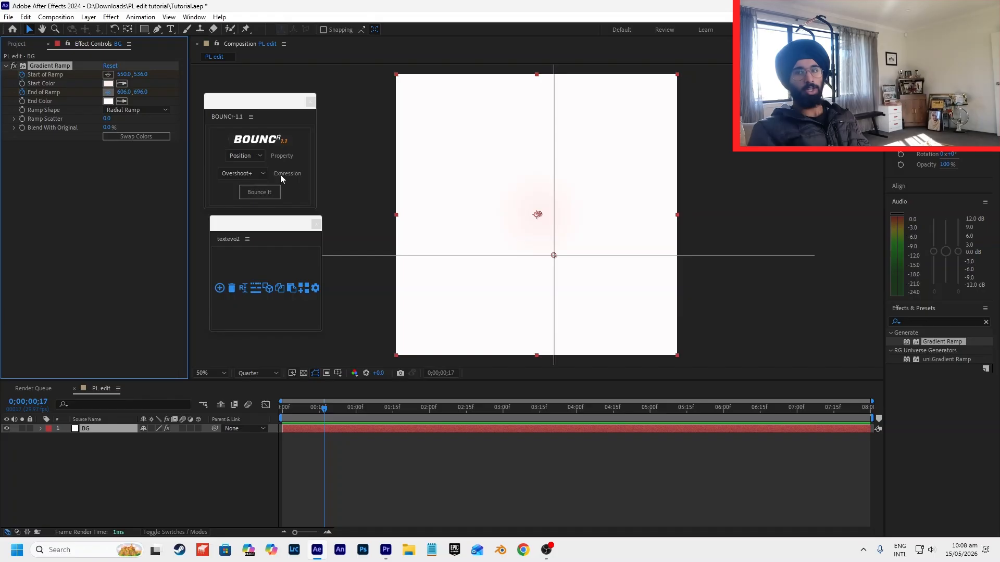
# - Keyframe the radial ramp's end point at about 1180, 1082 at frame 17 so the glow expands
pyautogui.click(703, 356)
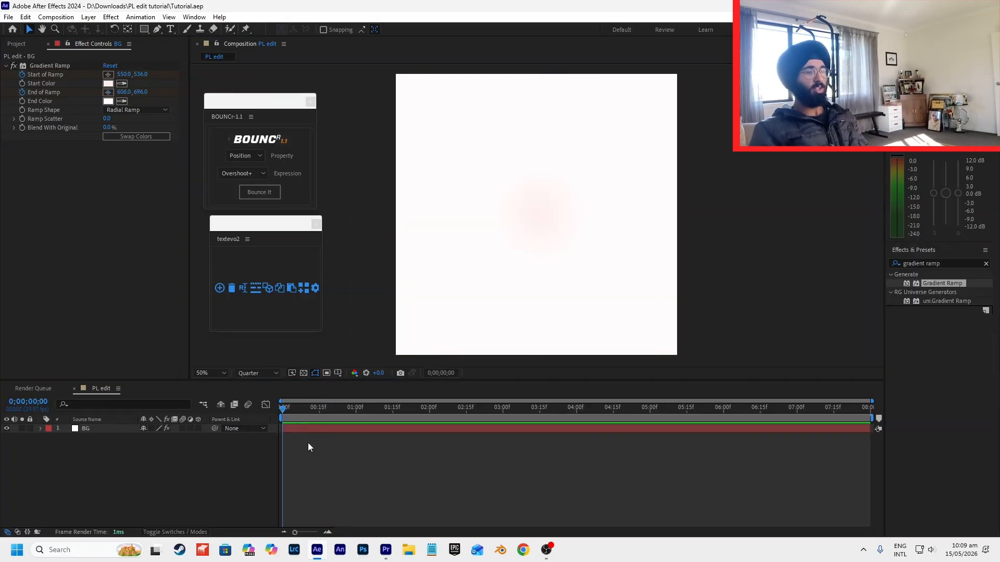
pyautogui.click(308, 449)
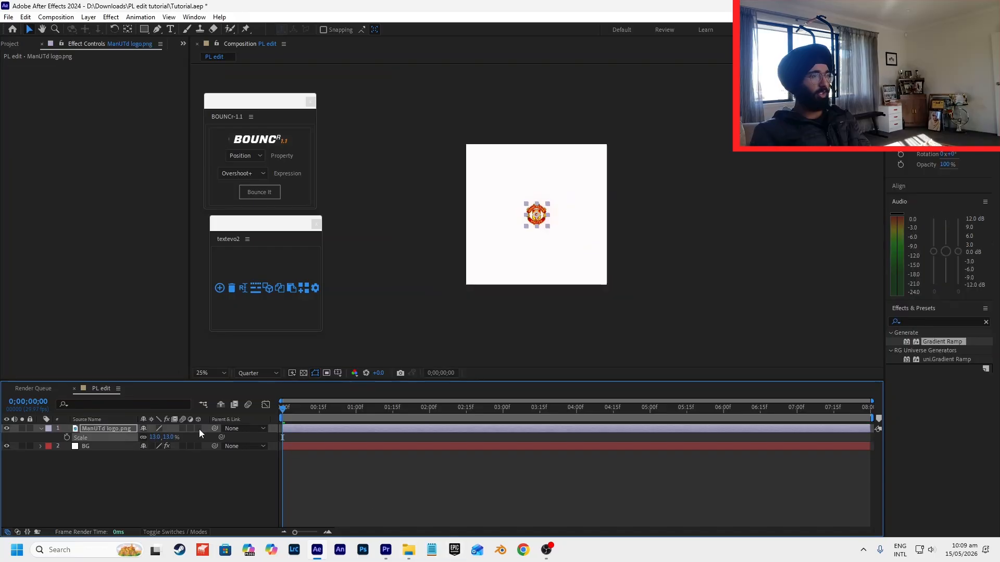
# - Enable motion blur on the ManUTd logo and keyframe its position from below the frame (Y about 1301) at frame 0 to the centre at frame 7
pyautogui.click(184, 429)
pyautogui.scroll(2, 573, 197)
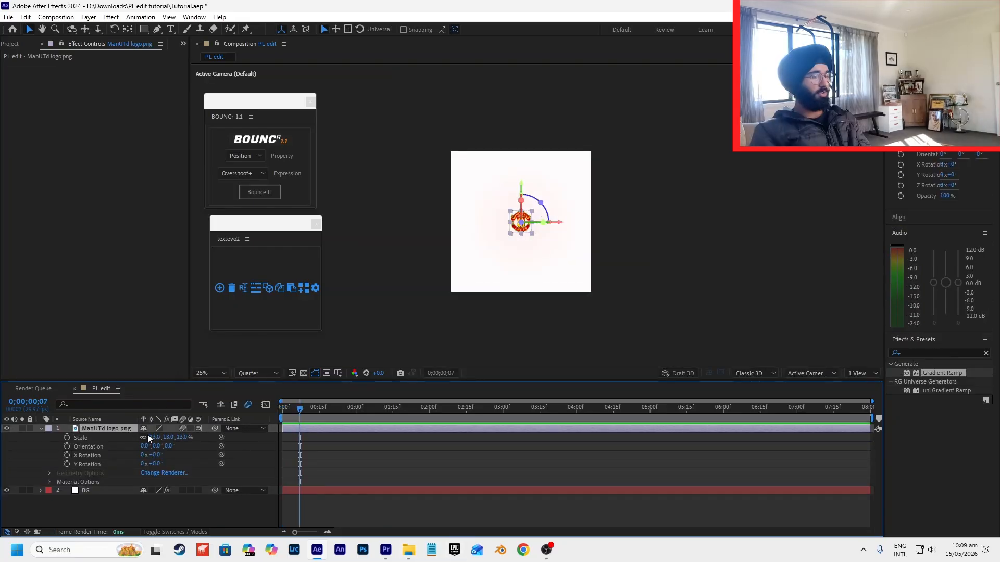
pyautogui.hotkey('alt', 'shift', 'p')
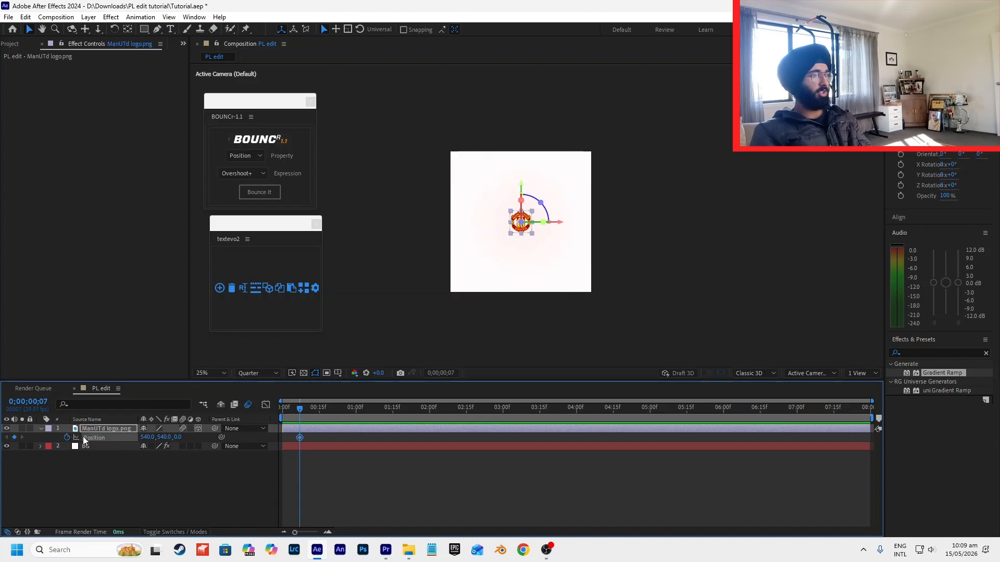
pyautogui.press('Home')
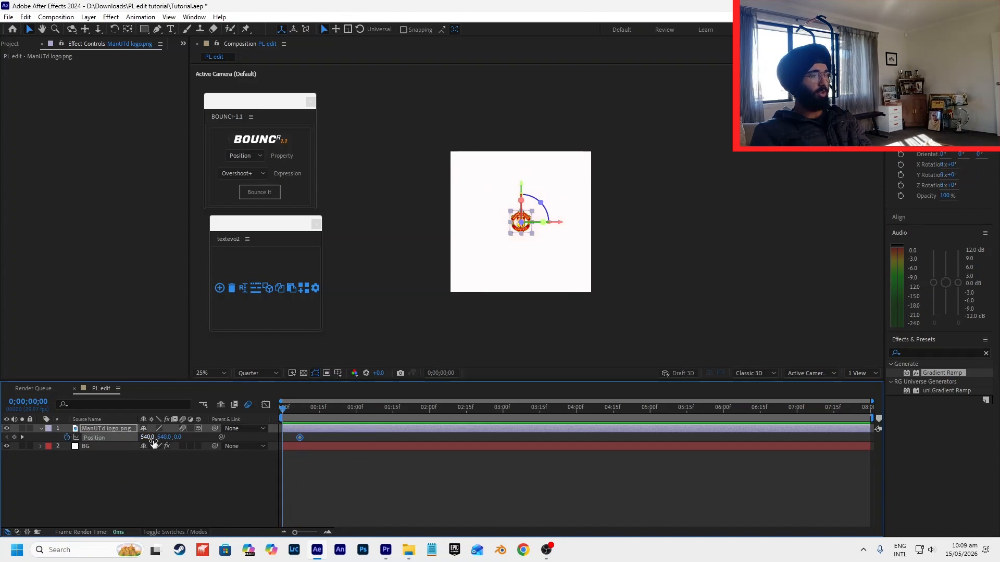
pyautogui.moveTo(166, 437); pyautogui.dragTo(361, 439)
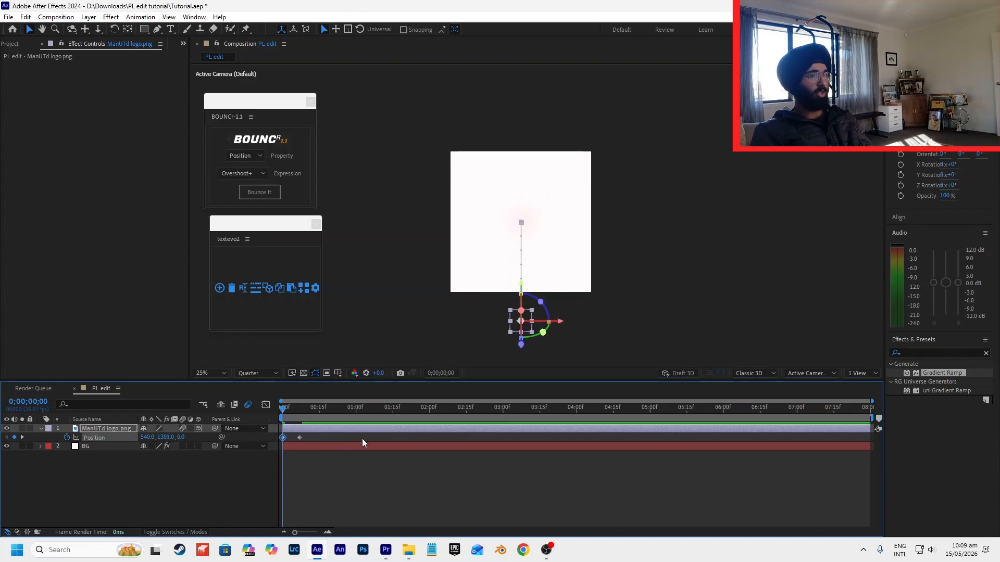
# - Apply BOUNCr's Overshoot+ expression to the logo's position keyframes, using Selected as the property
pyautogui.moveTo(240, 443); pyautogui.dragTo(243, 440)
pyautogui.click(245, 155)
pyautogui.click(255, 200)
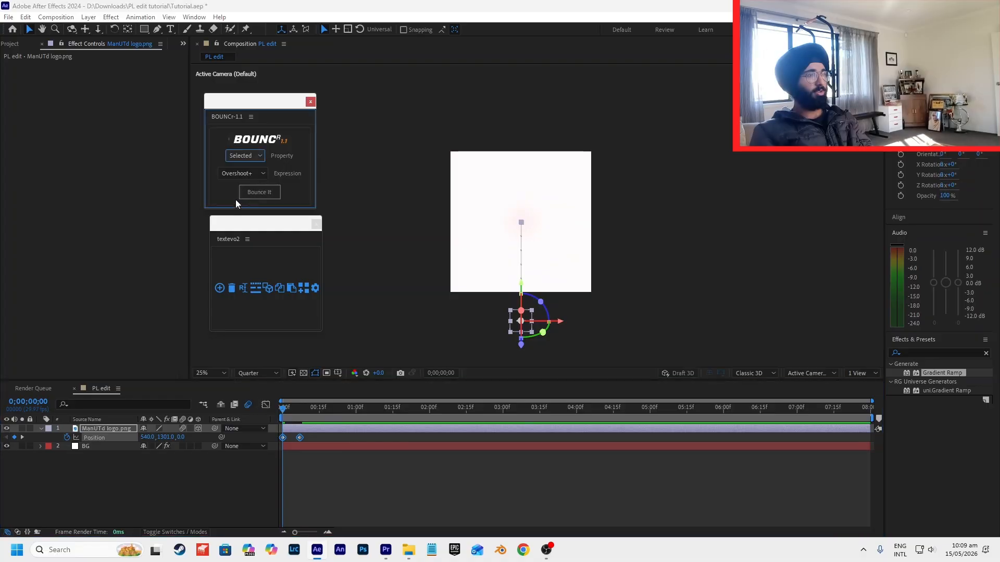
pyautogui.click(256, 191)
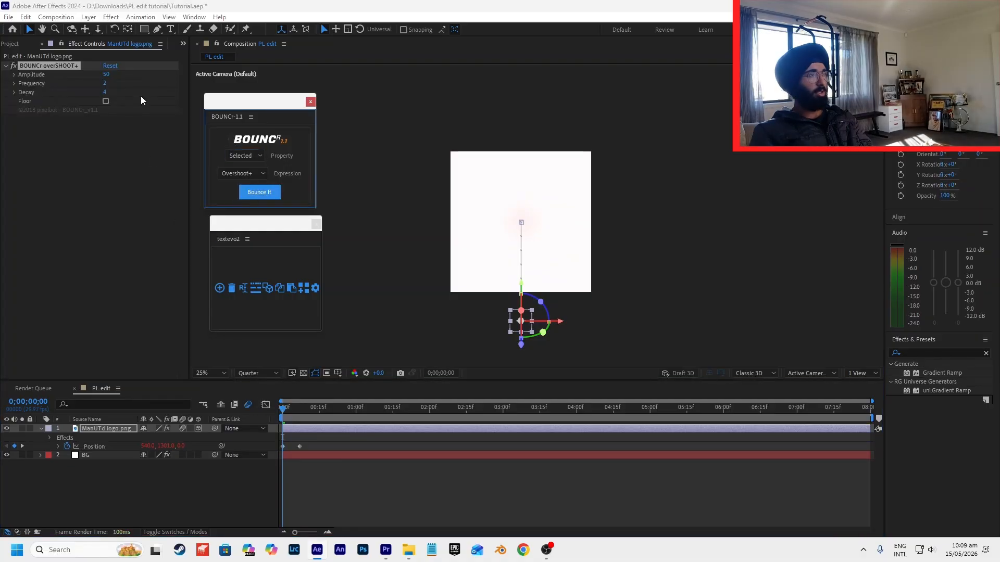
# - Set the logo's overshoot to amplitude 35, frequency 2 and decay 6, and return to the first frame
pyautogui.click(108, 76)
pyautogui.write('35')
pyautogui.press('Tab')
pyautogui.write('2')
pyautogui.press('Tab')
pyautogui.write('6')
pyautogui.click(331, 429)
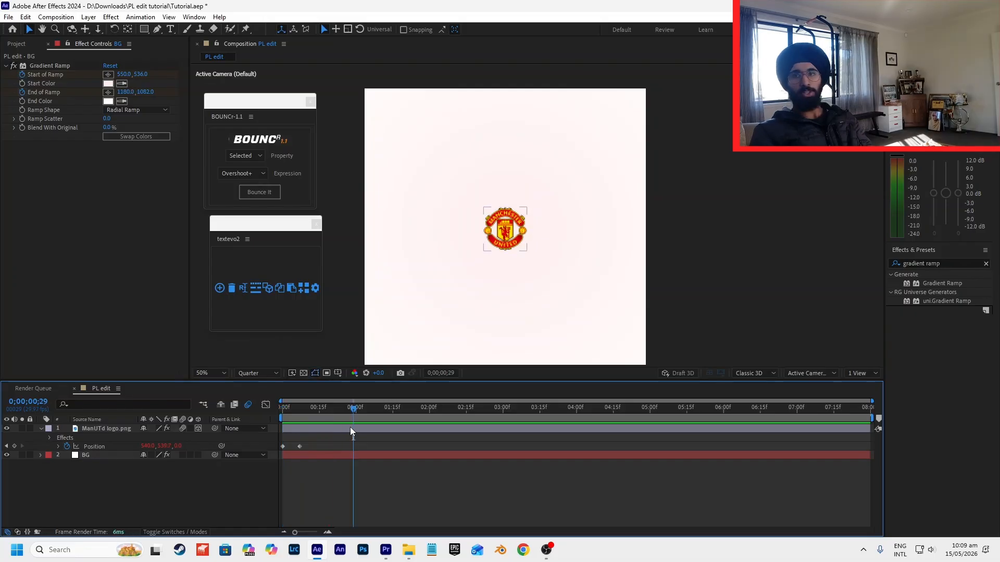
pyautogui.press('Home')
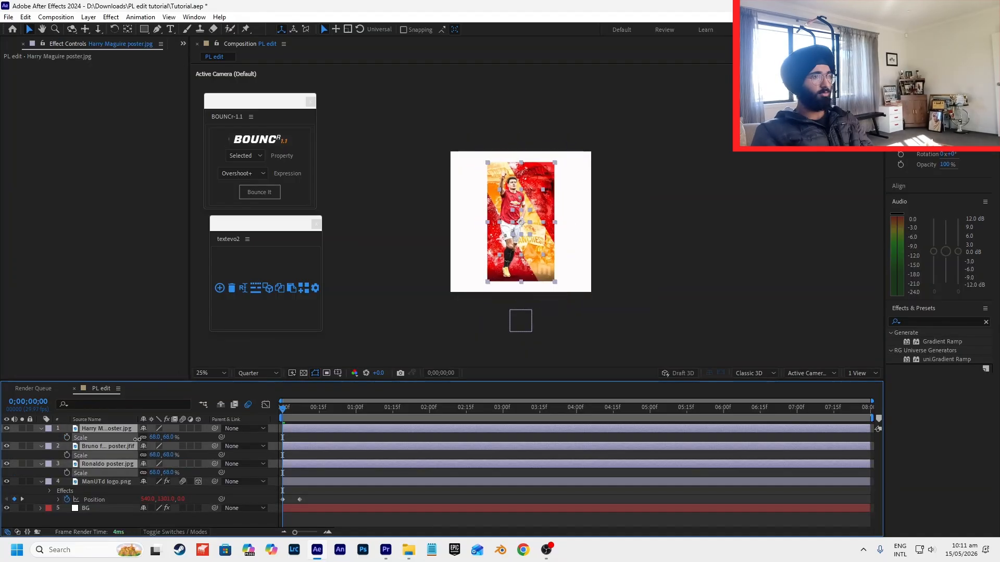
# - Scale the three posters down to 62% and mask the Harry Maguire poster with a feathered rounded rectangle inset from its edges
pyautogui.moveTo(137, 440); pyautogui.dragTo(134, 439)
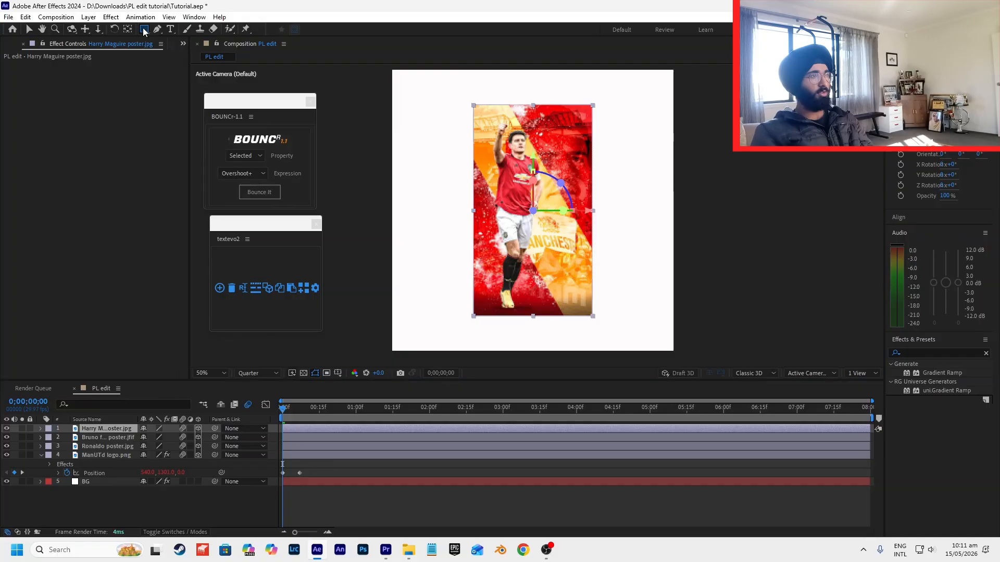
pyautogui.click(144, 29)
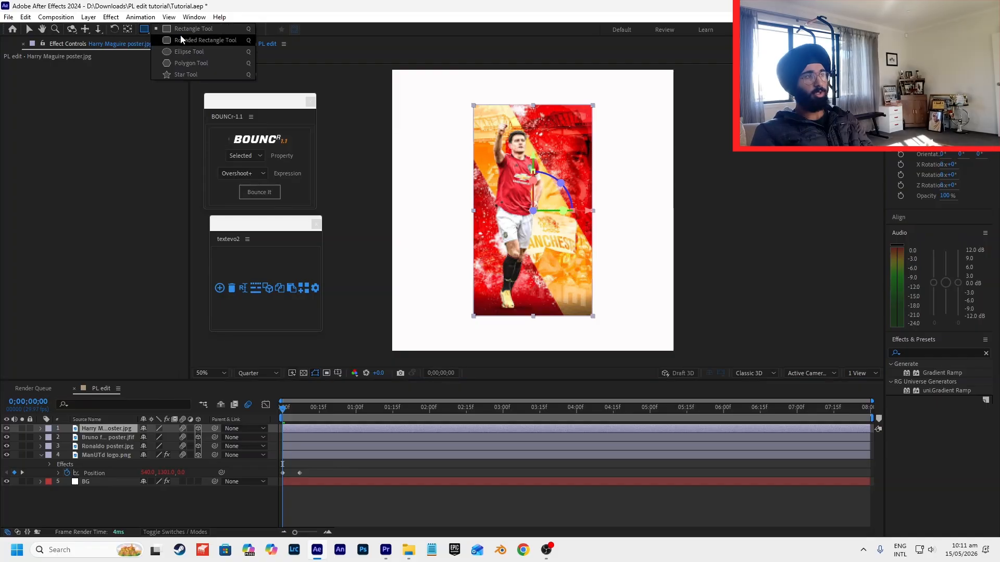
pyautogui.click(181, 39)
pyautogui.moveTo(488, 122); pyautogui.dragTo(572, 293)
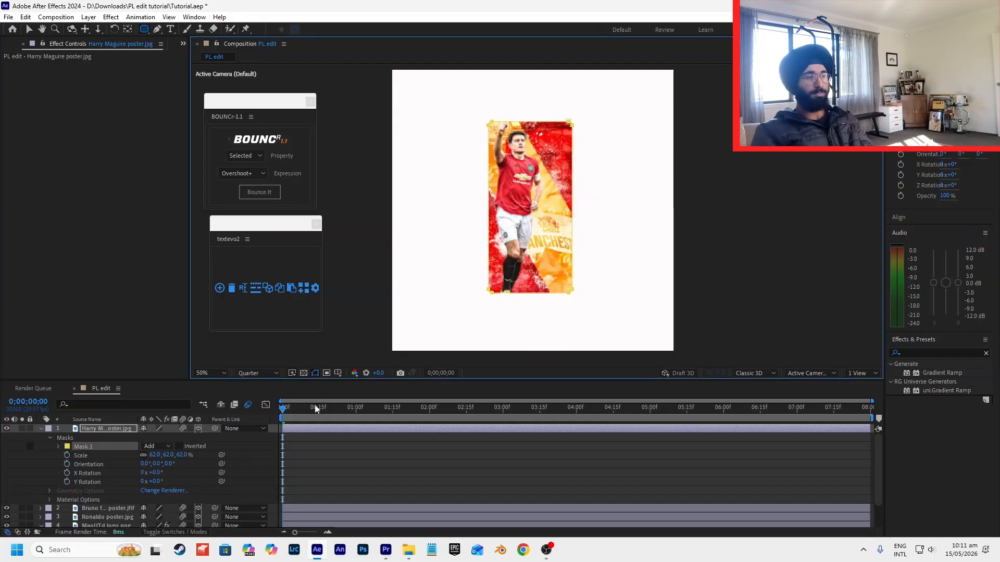
pyautogui.press('f')
pyautogui.moveTo(156, 447); pyautogui.dragTo(171, 447)
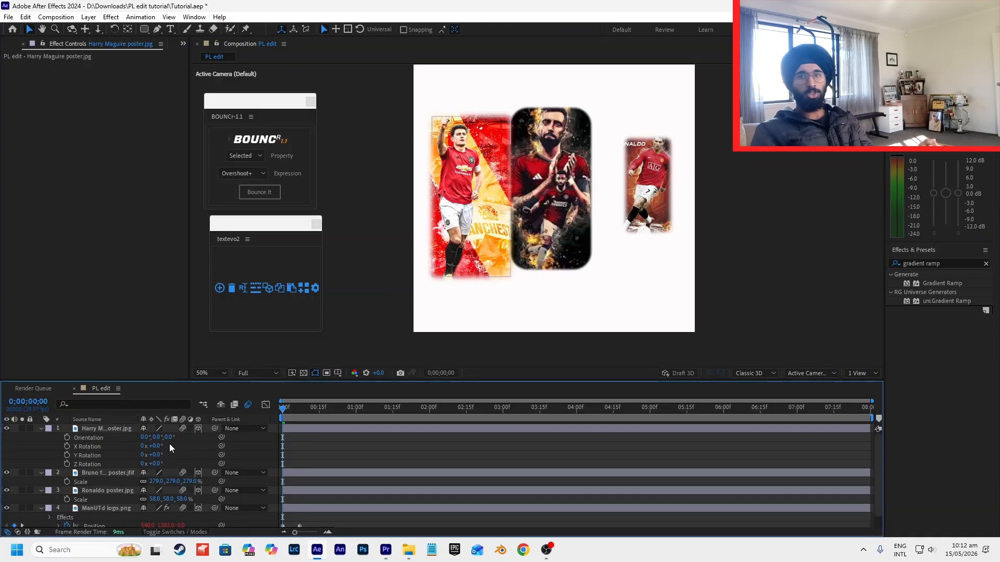
# - Set the Harry Maguire poster's Z rotation to -20°, move the Ronaldo poster closer to the middle one and set its Z rotation to 24°
pyautogui.click(435, 209)
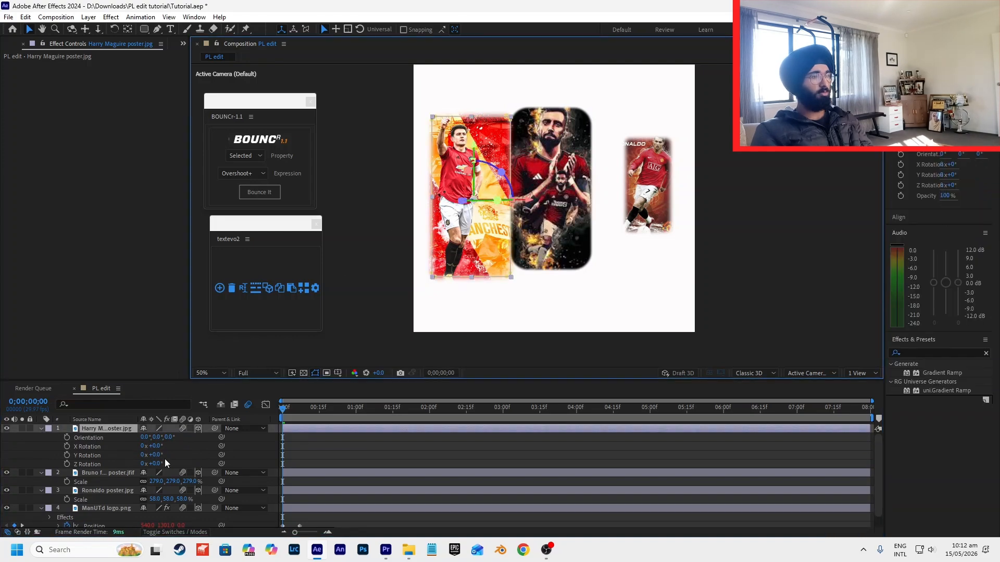
pyautogui.moveTo(156, 464); pyautogui.dragTo(148, 469)
pyautogui.moveTo(646, 203); pyautogui.dragTo(618, 212)
pyautogui.press('r')
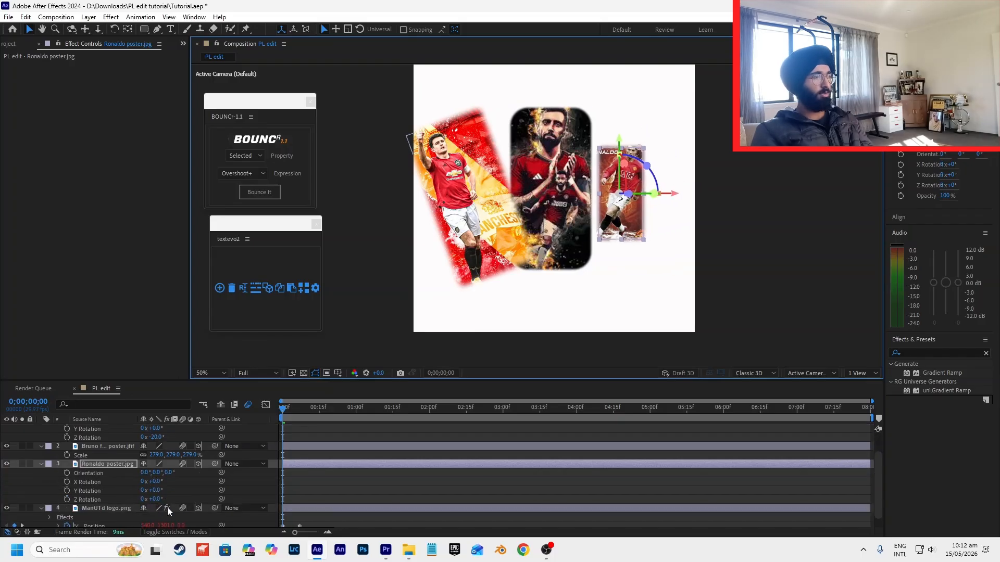
pyautogui.moveTo(156, 499); pyautogui.dragTo(167, 497)
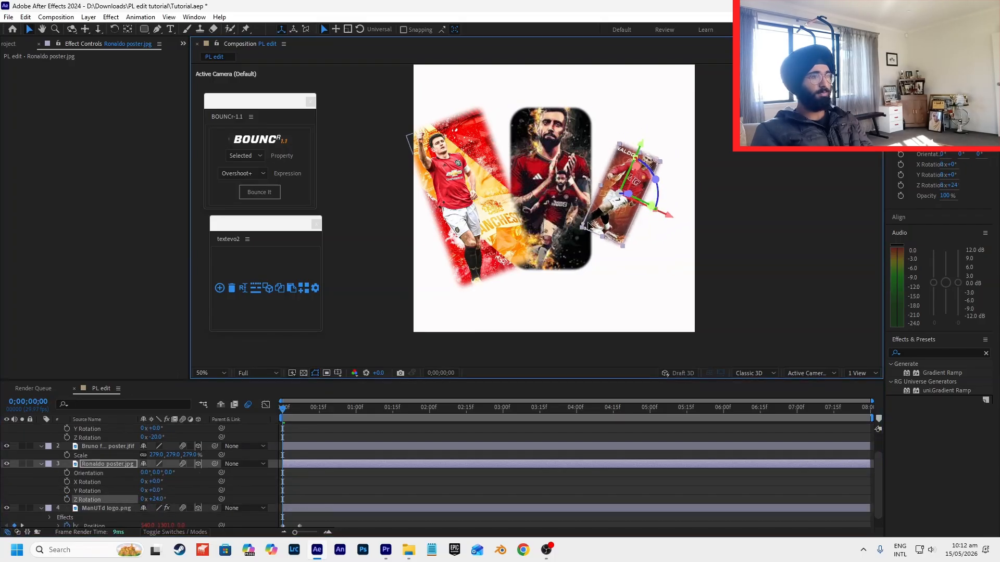
# - Move the Bruno Fernandes poster layer to the top of the stack, and scale the Ronaldo poster to 98% and reposition it beside the middle poster
pyautogui.click(96, 447)
pyautogui.moveTo(92, 428); pyautogui.dragTo(91, 427)
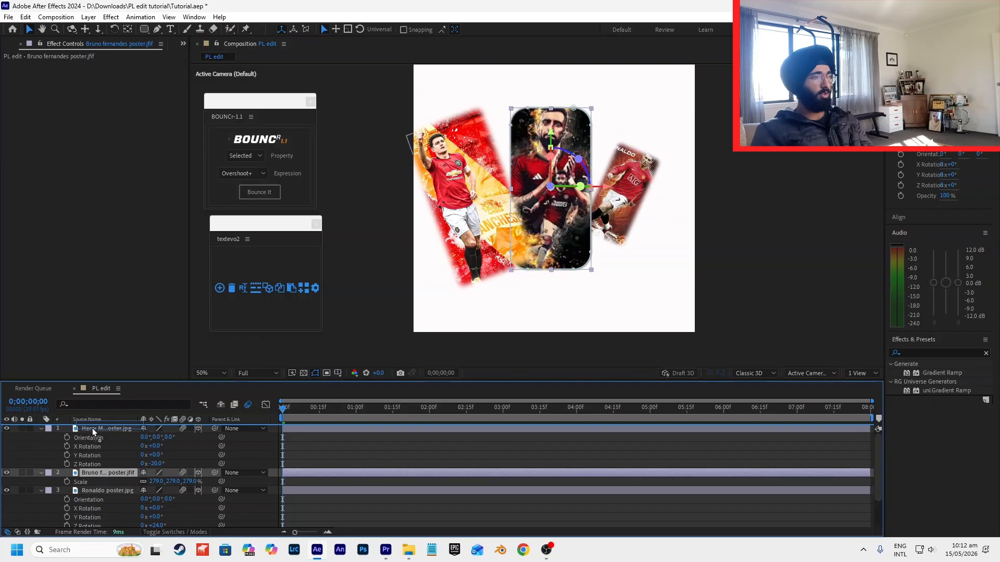
pyautogui.click(107, 491)
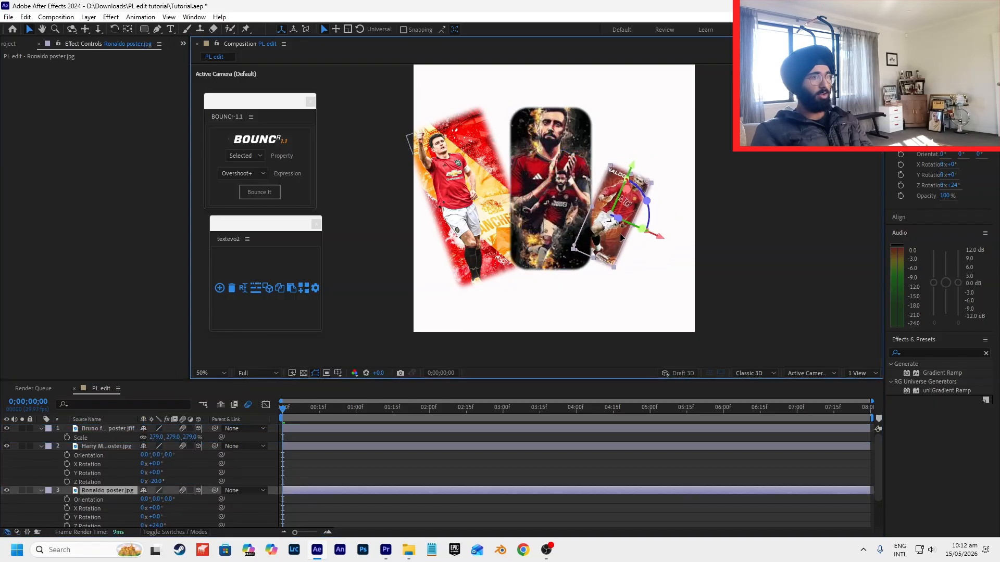
pyautogui.press('s')
pyautogui.moveTo(152, 499); pyautogui.dragTo(239, 484)
pyautogui.moveTo(619, 243); pyautogui.dragTo(629, 223)
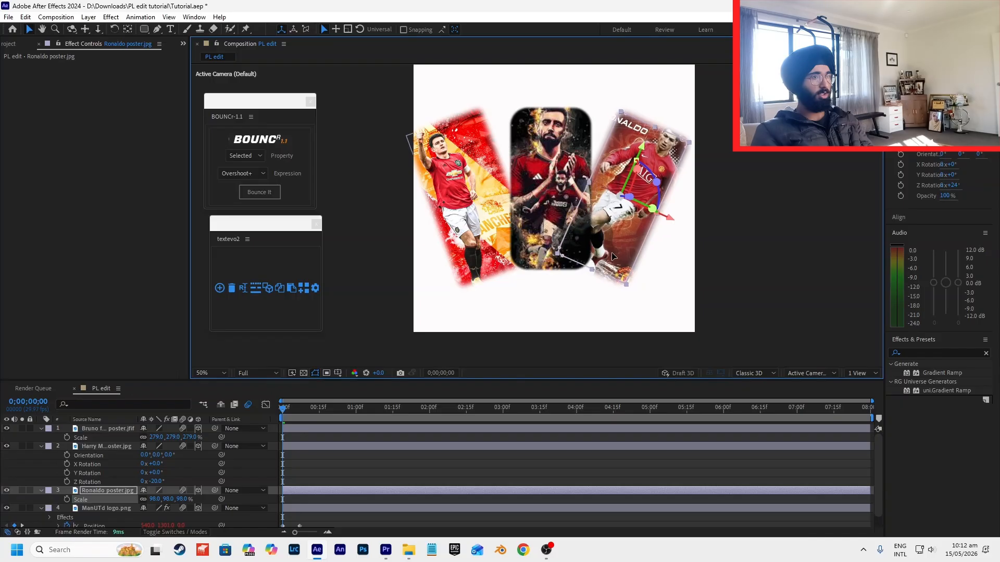
# - Scale both side posters down together, to 45% for Harry Maguire and 85% for Ronaldo
pyautogui.click(470, 222)
pyautogui.keyDown('shift'); pyautogui.click(612, 245); pyautogui.keyUp('shift')
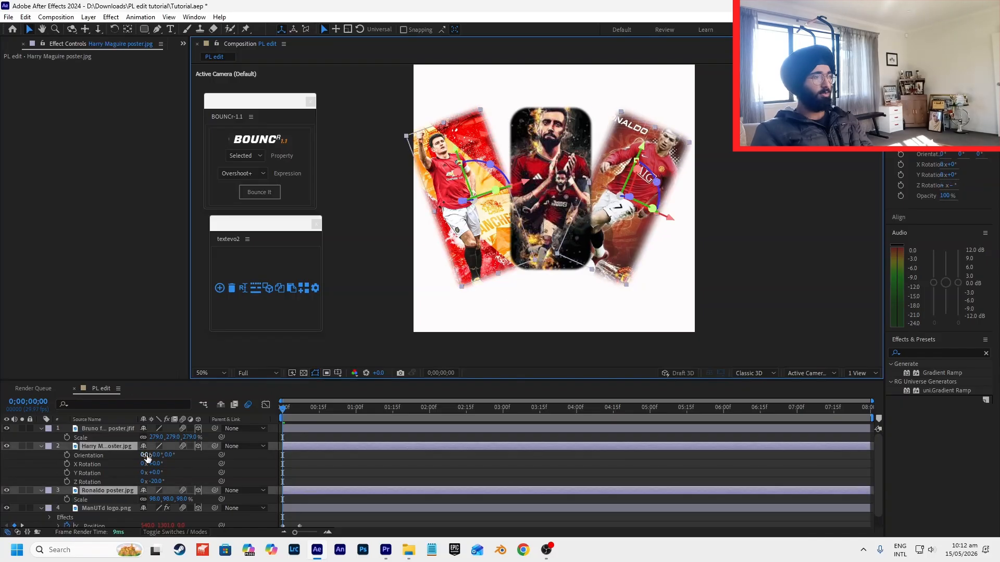
pyautogui.press('s')
pyautogui.moveTo(154, 454); pyautogui.dragTo(156, 455)
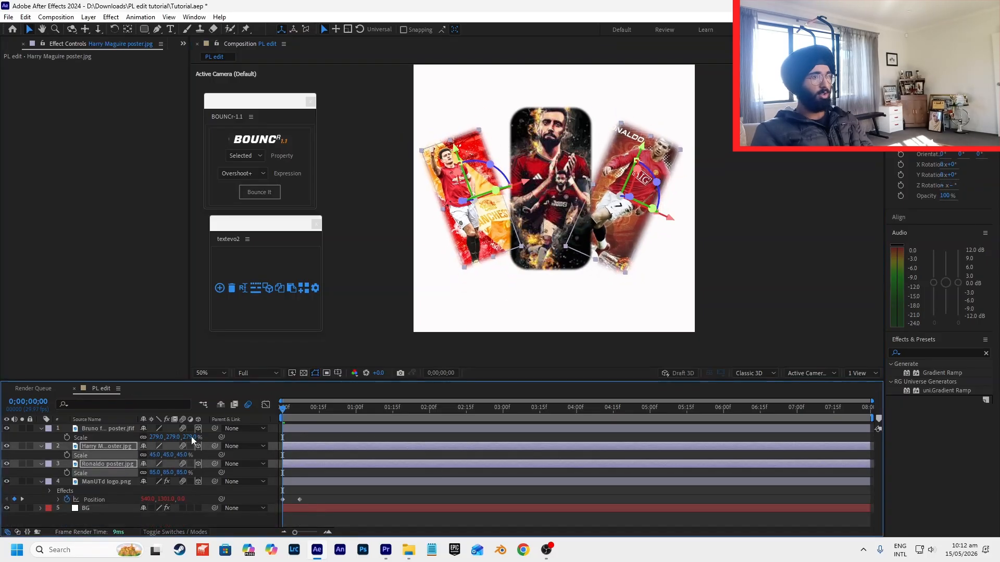
# - Move both side posters inward and slightly down so they tuck behind the middle poster, and preview the composition
pyautogui.click(611, 224)
pyautogui.click(480, 349)
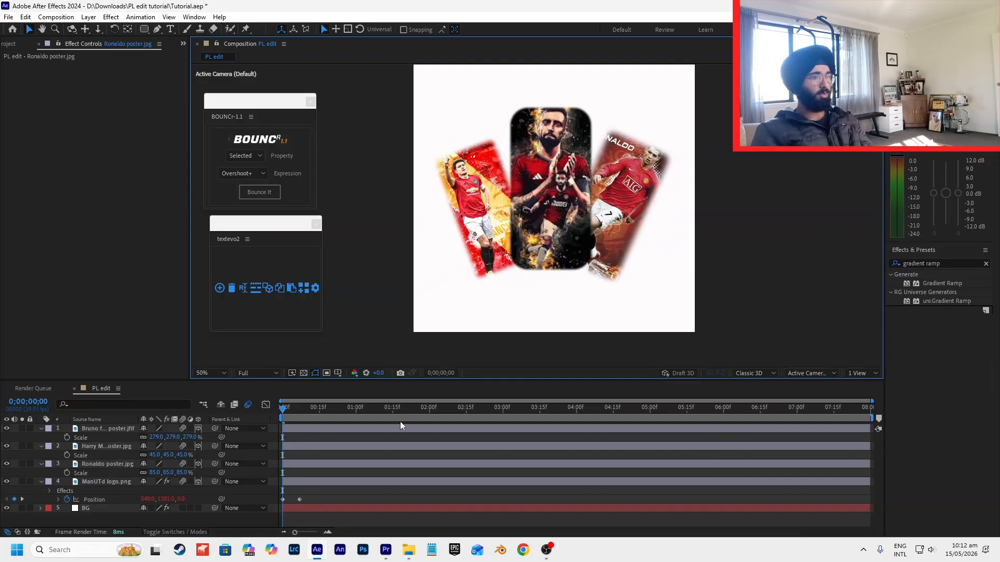
pyautogui.press('space')
pyautogui.press('space')
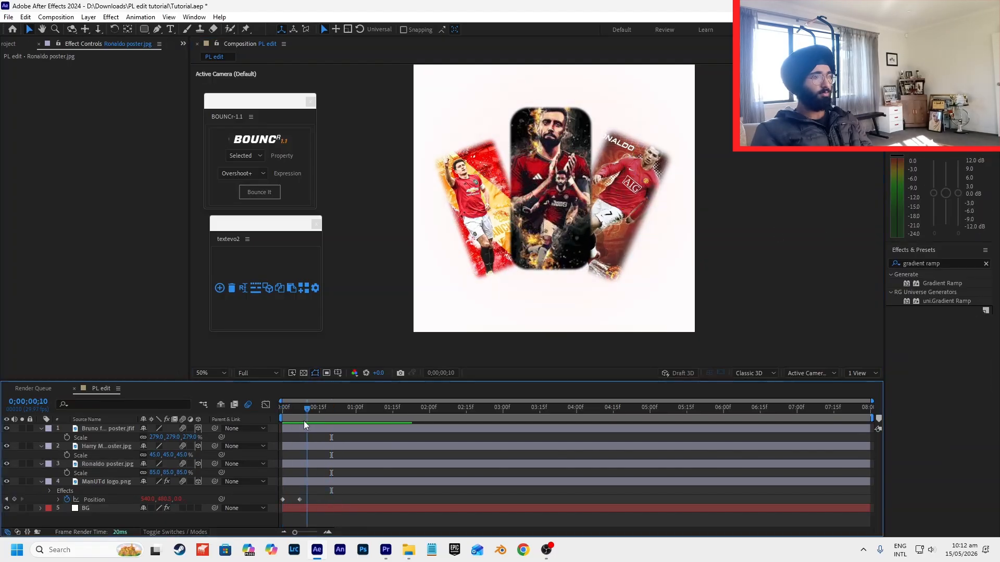
# - Move the ManUTd logo layer to the top of the layer stack and preview its bounce over the posters
pyautogui.click(80, 483)
pyautogui.moveTo(80, 482); pyautogui.dragTo(111, 427)
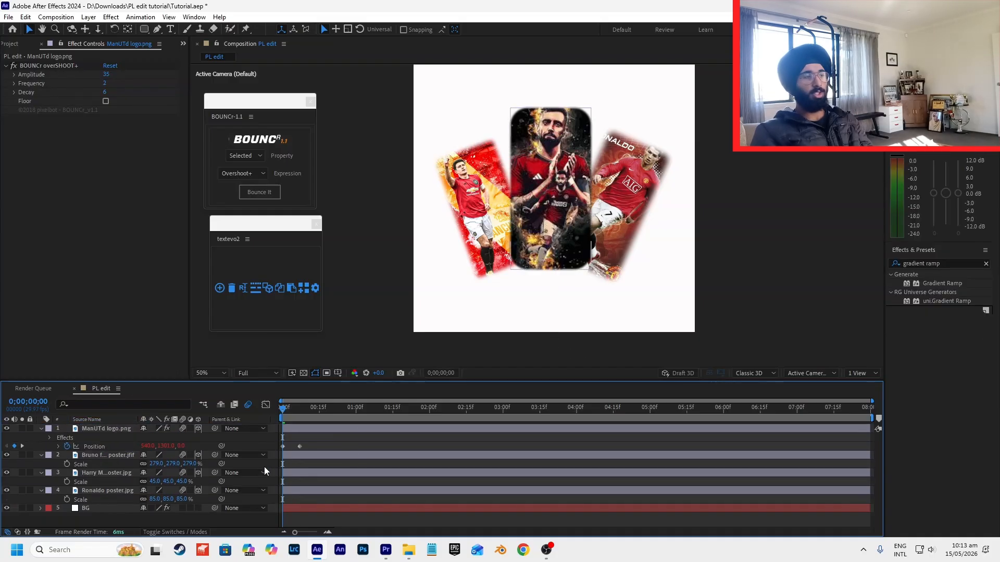
pyautogui.press('space')
# - Show the layers' scale values at frame 21 and scale the ManUTd logo up to 29%
pyautogui.click(334, 407)
pyautogui.hotkey('ctrl', 'a')
pyautogui.press('s')
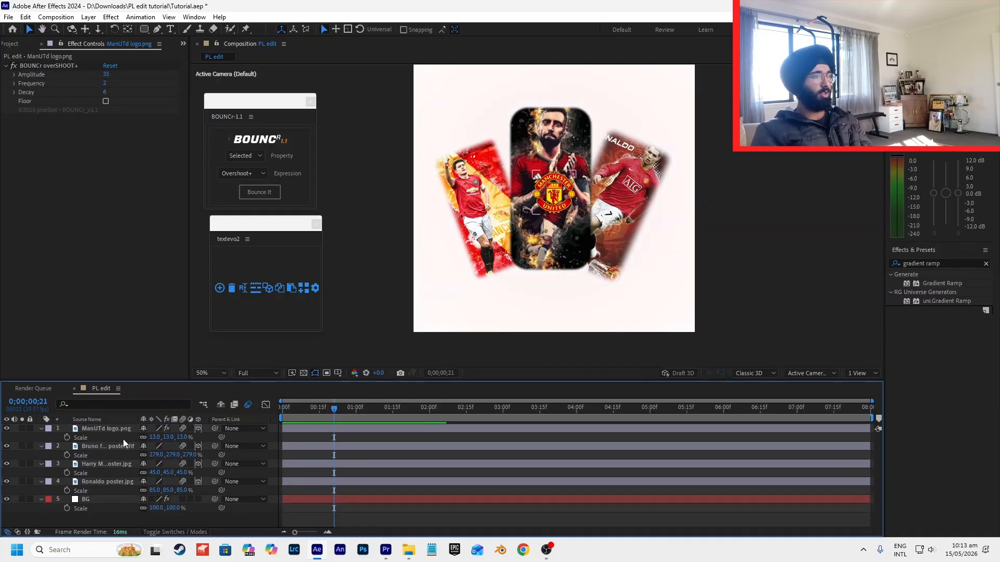
pyautogui.click(123, 430)
pyautogui.moveTo(156, 437); pyautogui.dragTo(165, 437)
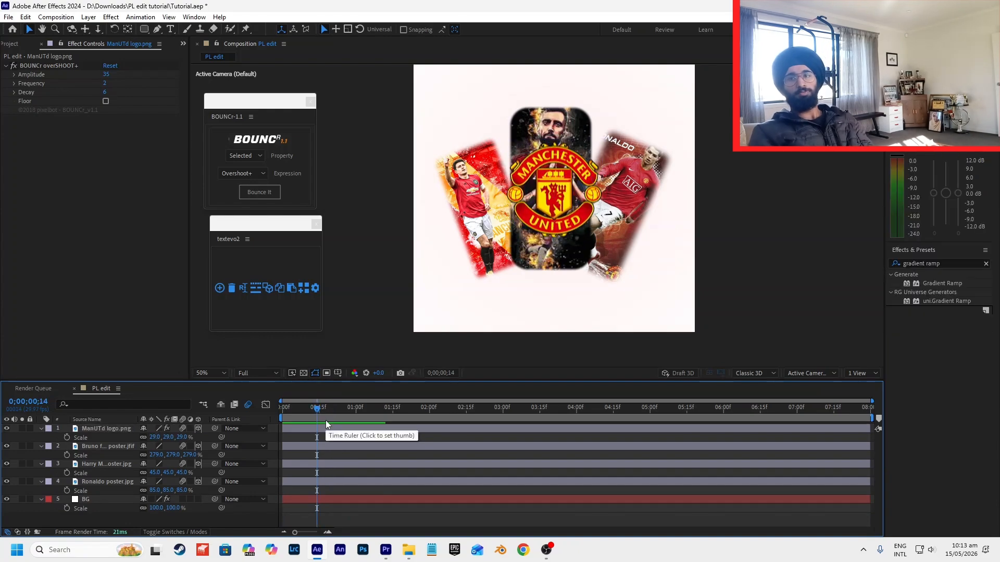
# - Keyframe the Bruno Fernandes poster's mask path to rise from below over the first 5 frames, apply Easy Ease and preview it
pyautogui.click(581, 259)
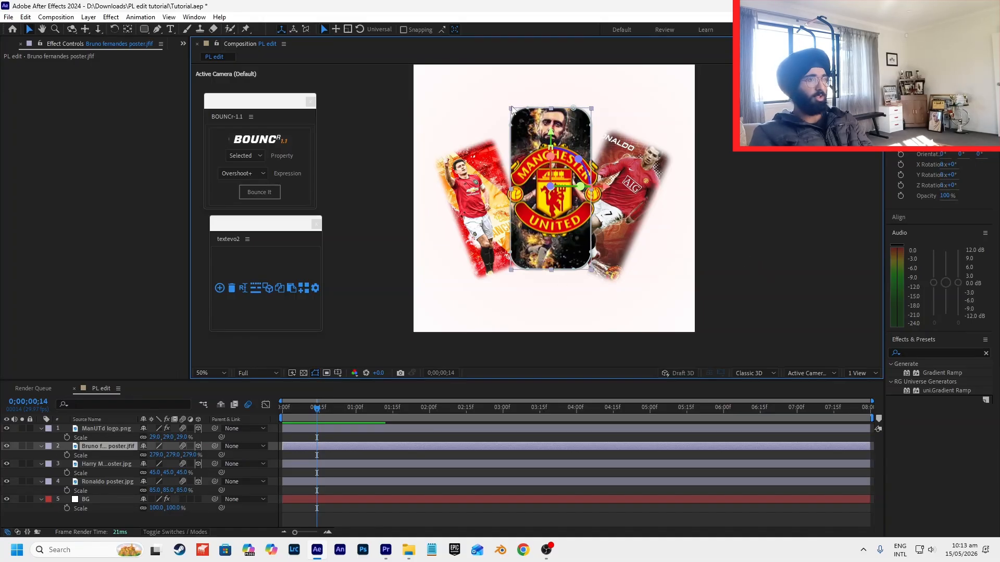
pyautogui.click(792, 154)
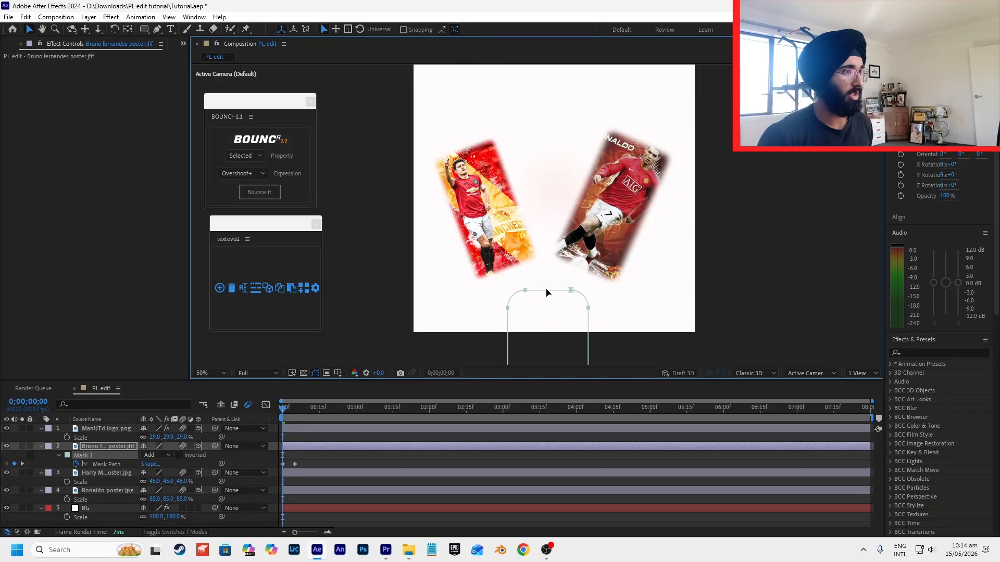
pyautogui.moveTo(547, 293); pyautogui.dragTo(547, 294)
pyautogui.moveTo(326, 460); pyautogui.dragTo(257, 468)
pyautogui.press('F9')
pyautogui.click(311, 463)
pyautogui.press('space')
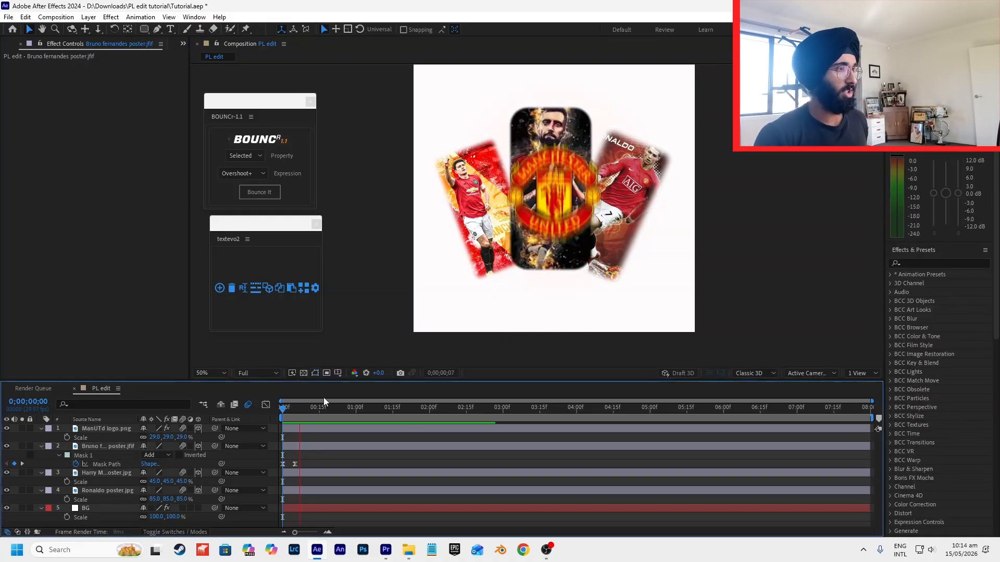
pyautogui.press('space')
# - Keyframe the Bruno Fernandes poster's resting position at frame 5 and lower it to 526, 1092 at frame 0
pyautogui.click(317, 447)
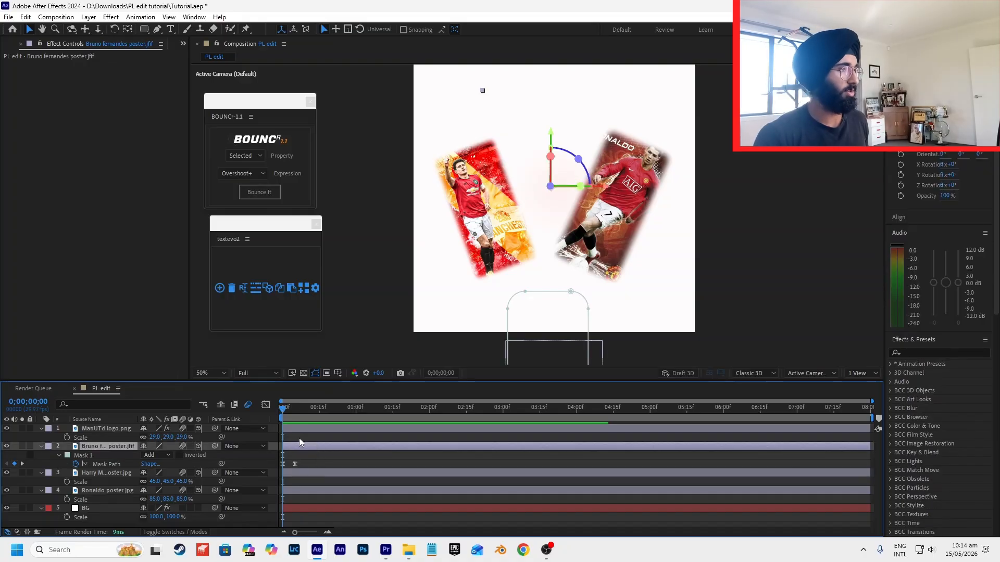
pyautogui.press('space')
pyautogui.press('space')
pyautogui.click(295, 410)
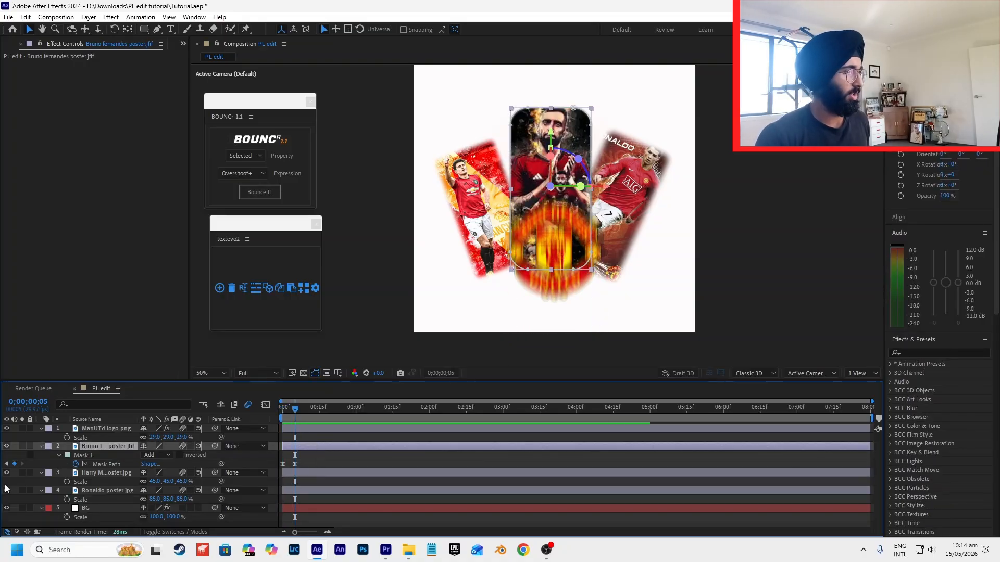
pyautogui.press('p')
pyautogui.click(67, 455)
pyautogui.moveTo(293, 411); pyautogui.dragTo(234, 419)
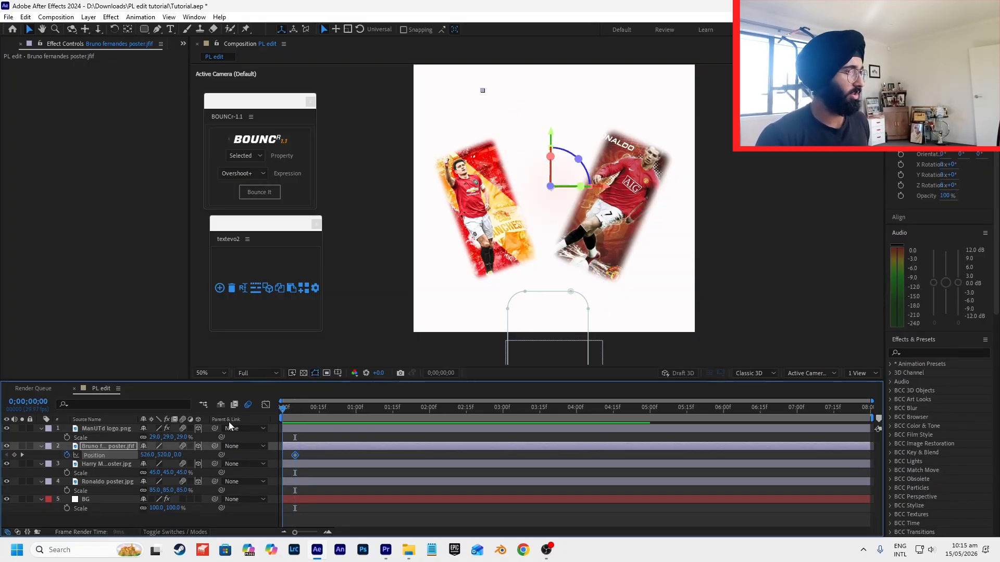
pyautogui.press('Return')
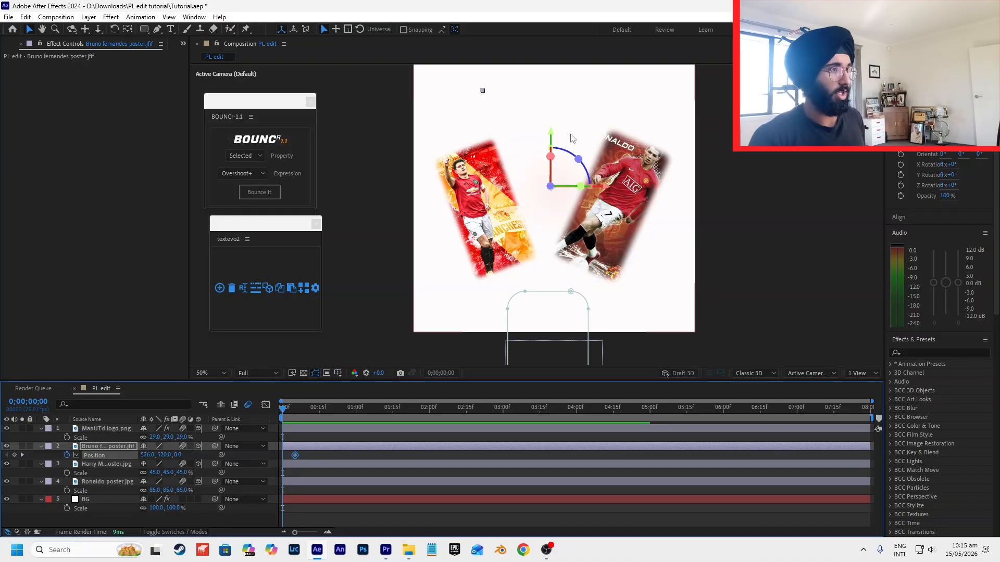
pyautogui.moveTo(551, 137); pyautogui.dragTo(551, 287)
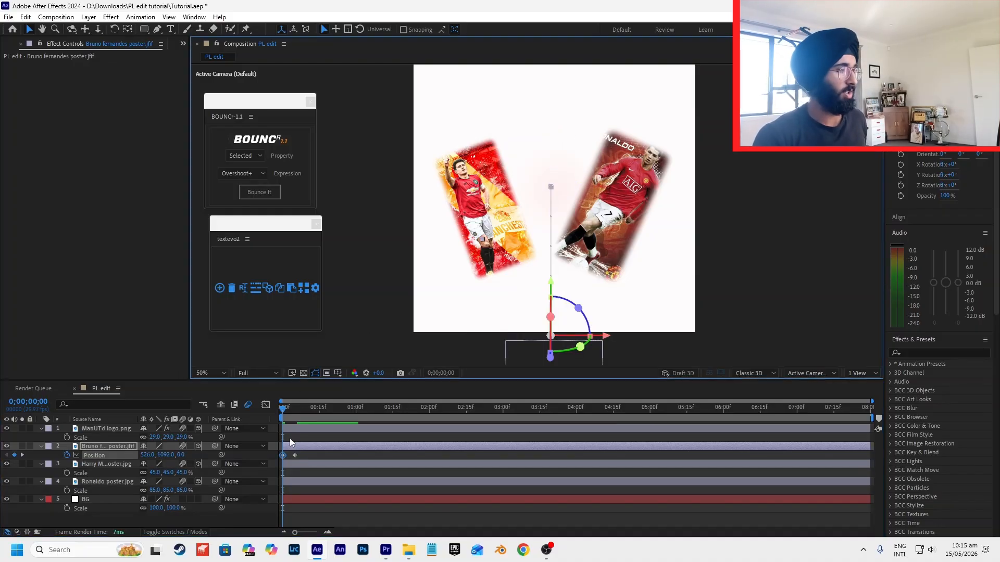
# - Apply the BOUNCr Overshoot+ expression to the Bruno Fernandes poster's position with amplitude 35 and decay 6, and preview it
pyautogui.click(270, 194)
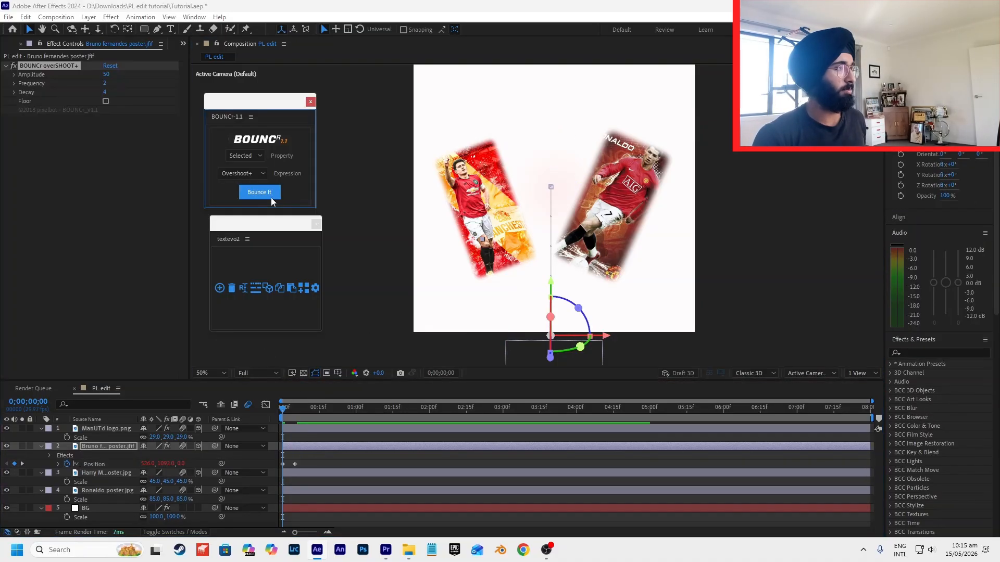
pyautogui.click(107, 92)
pyautogui.click(107, 77)
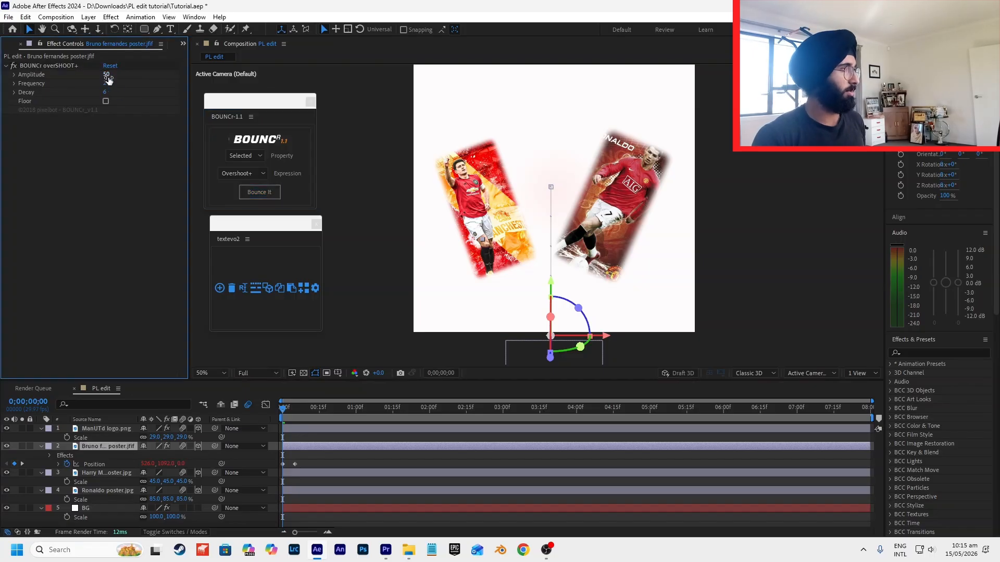
pyautogui.click(424, 438)
pyautogui.press('space')
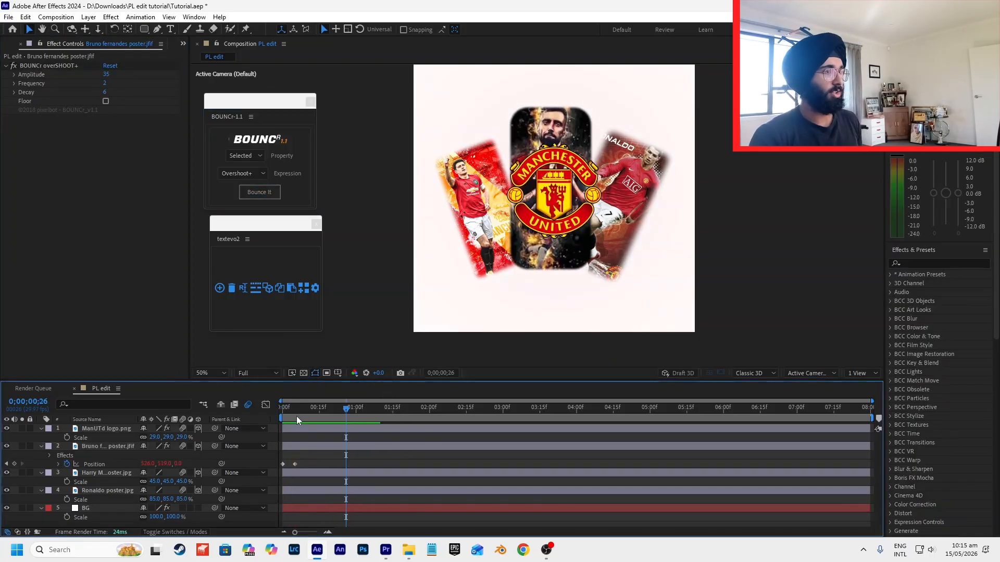
pyautogui.press('space')
# - Keyframe the Ronaldo poster's position over the first 5 frames, starting down along its tilt at 592.7, 950.3
pyautogui.click(607, 224)
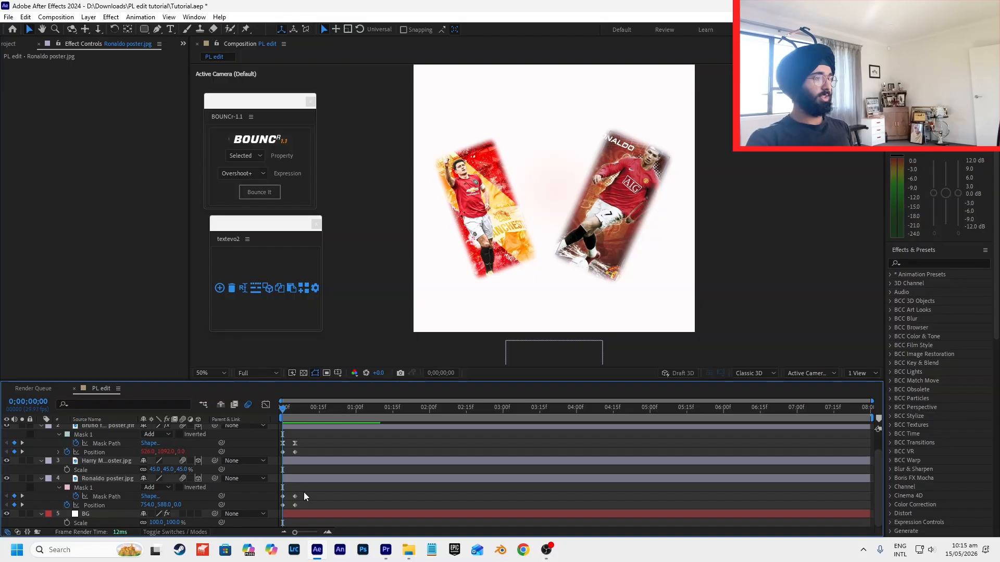
pyautogui.click(614, 208)
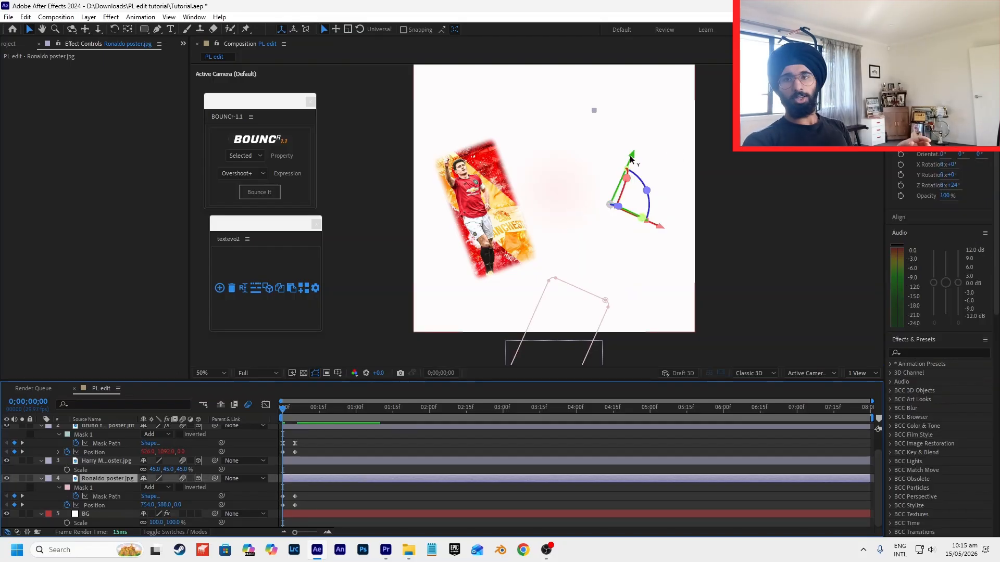
pyautogui.moveTo(633, 159); pyautogui.dragTo(580, 246)
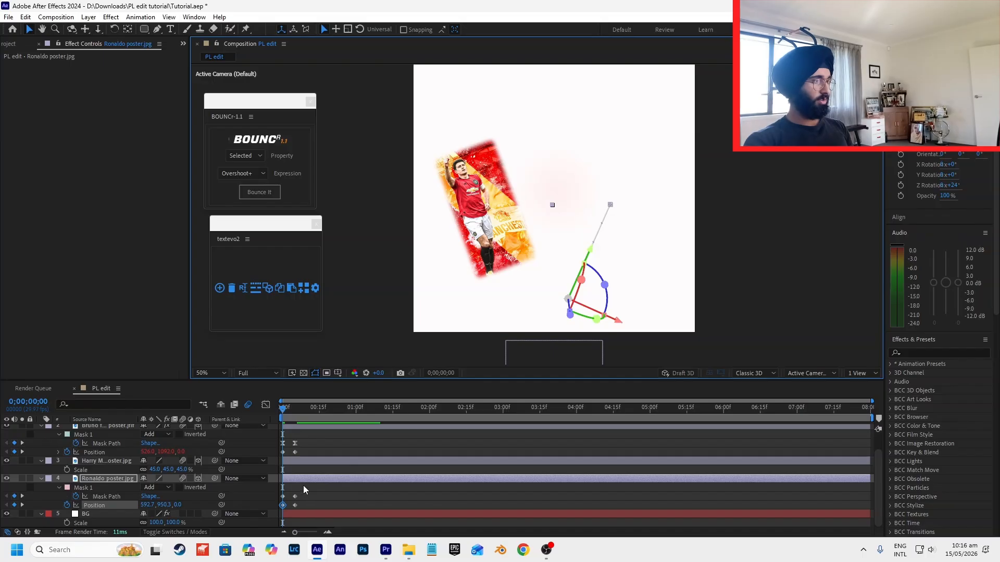
# - Animate the Harry Maguire poster the same way with the BOUNCr overshoot on both side posters, and preview the entrance
pyautogui.press('u')
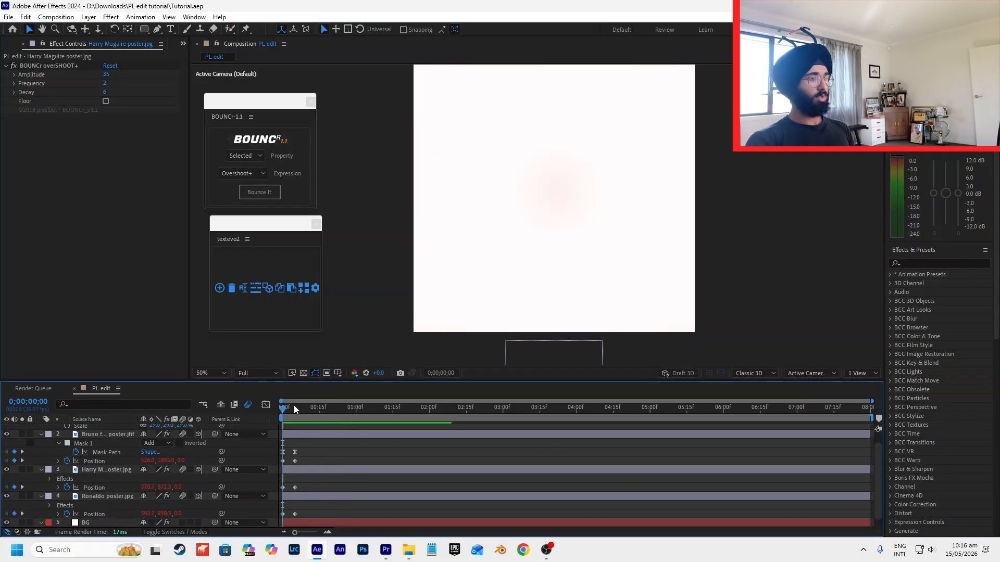
pyautogui.press('space')
pyautogui.press('space')
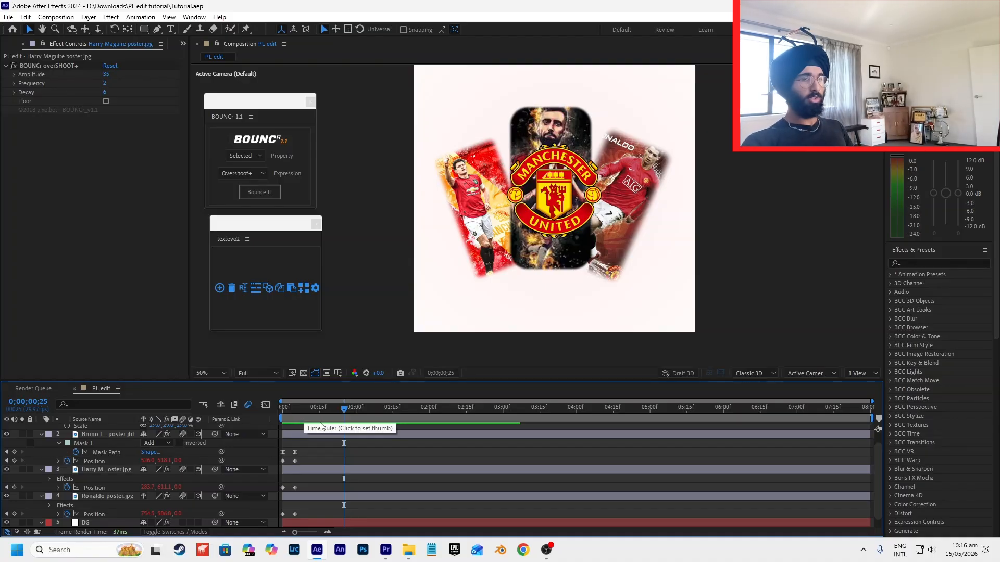
# - Add a camera and a null object, make the null 3D and parent the camera to it
pyautogui.press('Home')
pyautogui.hotkey('ctrl', 'alt', 'shift', 'c')
pyautogui.click(603, 386)
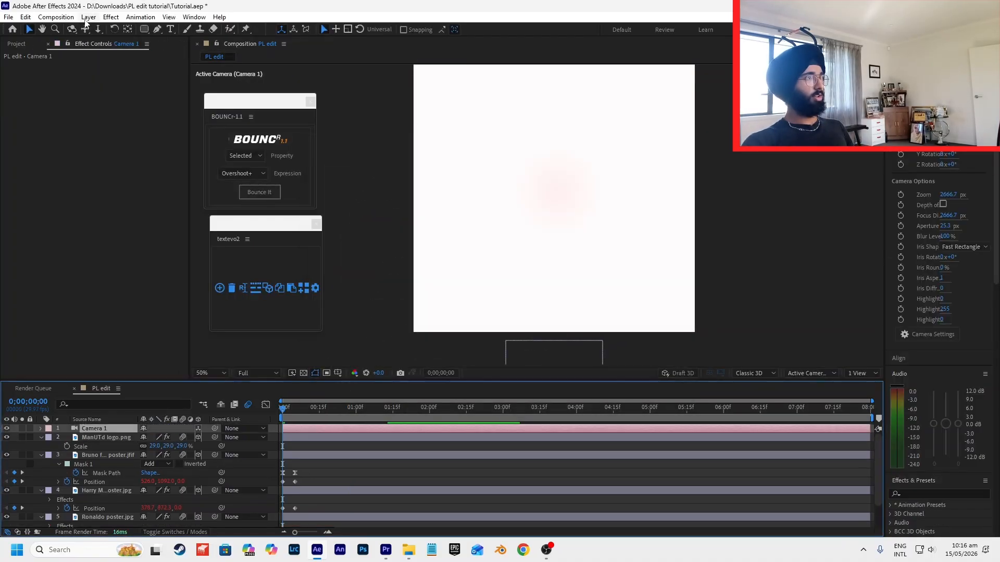
pyautogui.click(89, 17)
pyautogui.moveTo(104, 29)
pyautogui.click(280, 75)
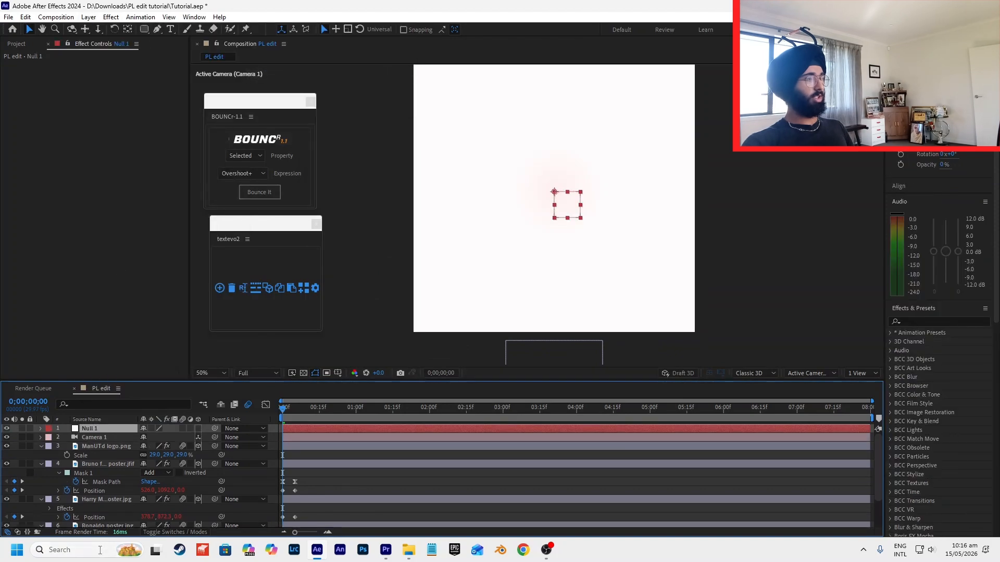
pyautogui.click(198, 428)
pyautogui.moveTo(112, 421); pyautogui.dragTo(114, 428)
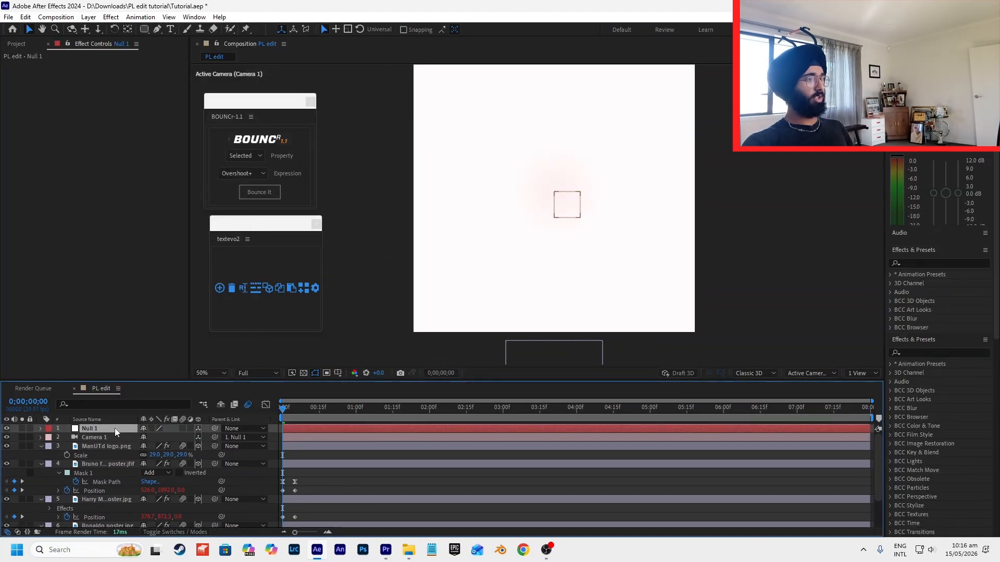
# - Keyframe the null's position from frame 0 with an increased Z value about one second in, and apply Easy Ease
pyautogui.press('p')
pyautogui.click(67, 437)
pyautogui.click(309, 437)
pyautogui.press('space')
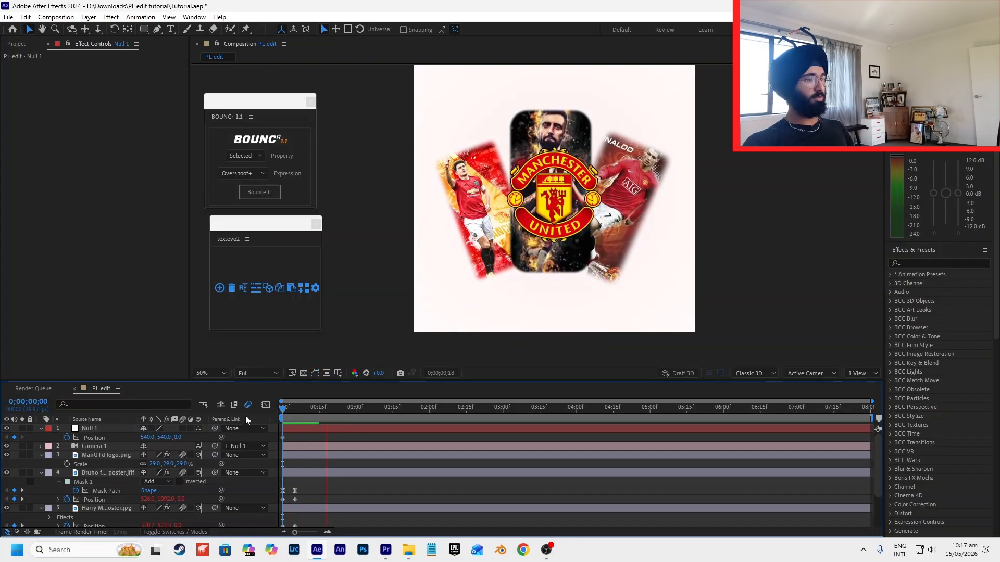
pyautogui.moveTo(177, 437); pyautogui.dragTo(374, 438)
pyautogui.press('Home')
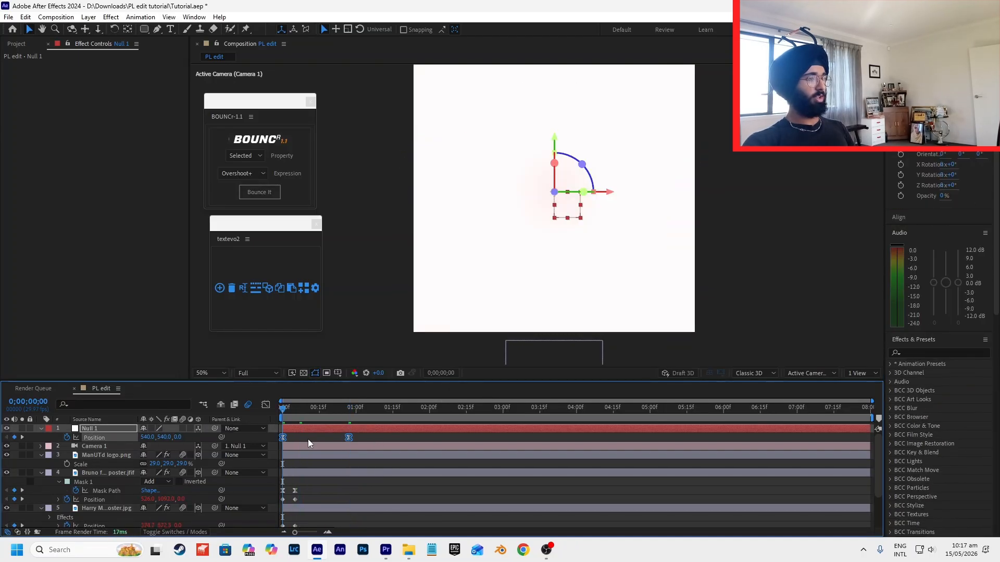
pyautogui.press('F9')
# - Shift the null's position keyframes earlier, with the first before frame 0, and reshape the speed curve to start fast and slow down
pyautogui.moveTo(276, 439); pyautogui.dragTo(267, 439)
pyautogui.click(304, 436)
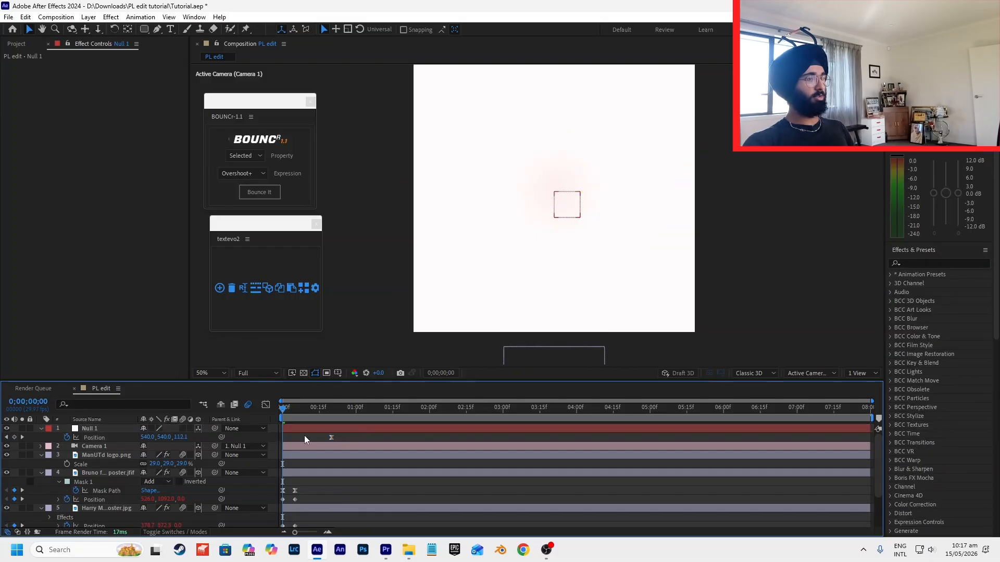
pyautogui.click(332, 438)
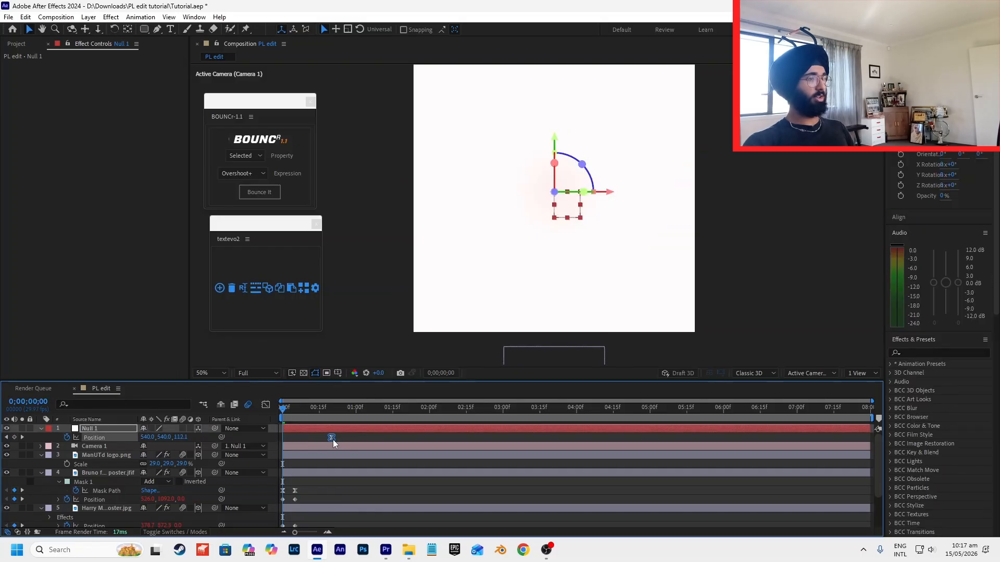
pyautogui.click(266, 405)
pyautogui.moveTo(322, 505); pyautogui.dragTo(307, 505)
pyautogui.click(354, 480)
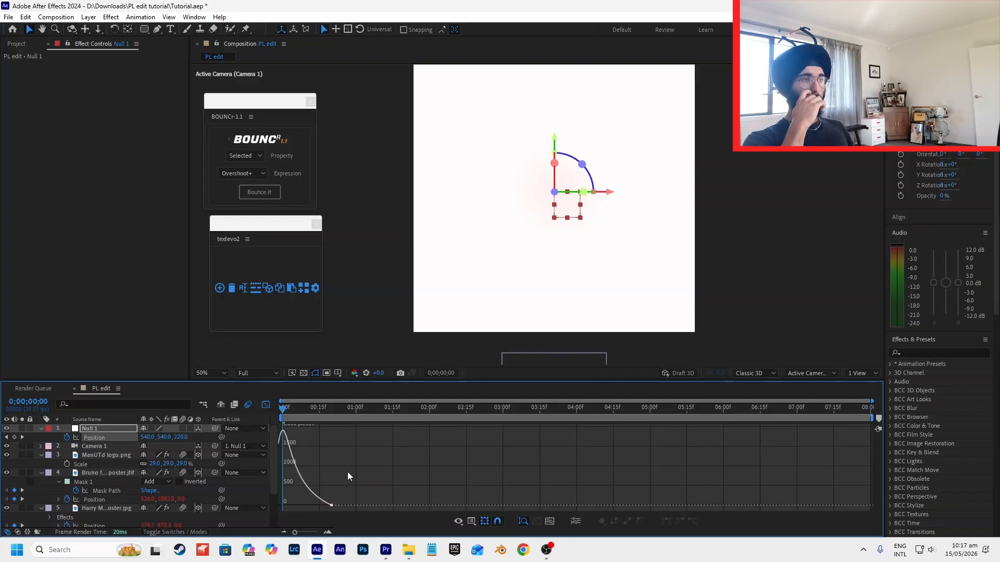
pyautogui.click(266, 405)
# - Add a null position keyframe at frame 18, delete the first one, slide the remaining pair to start at frame 0 and preview
pyautogui.click(287, 417)
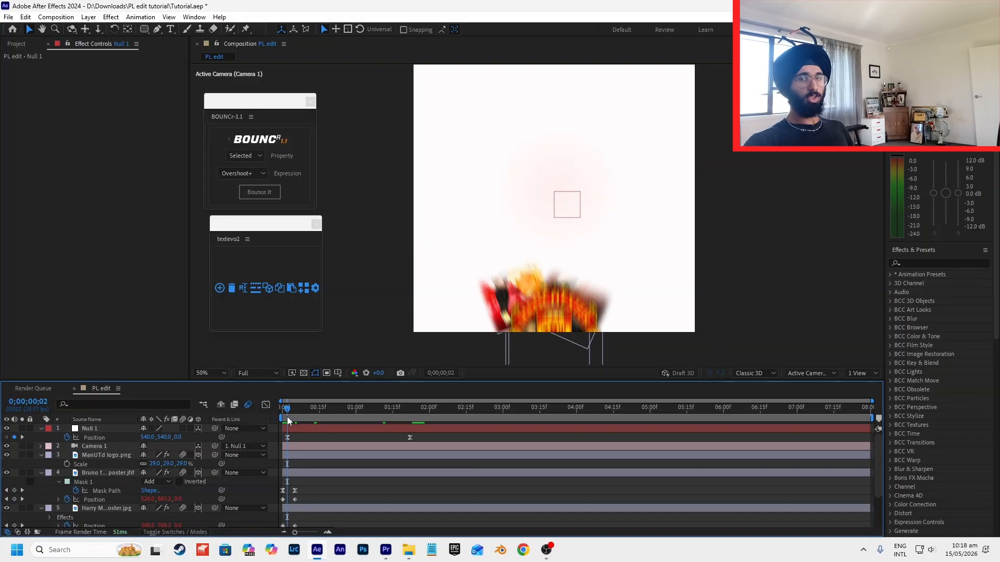
pyautogui.moveTo(286, 417); pyautogui.dragTo(328, 410)
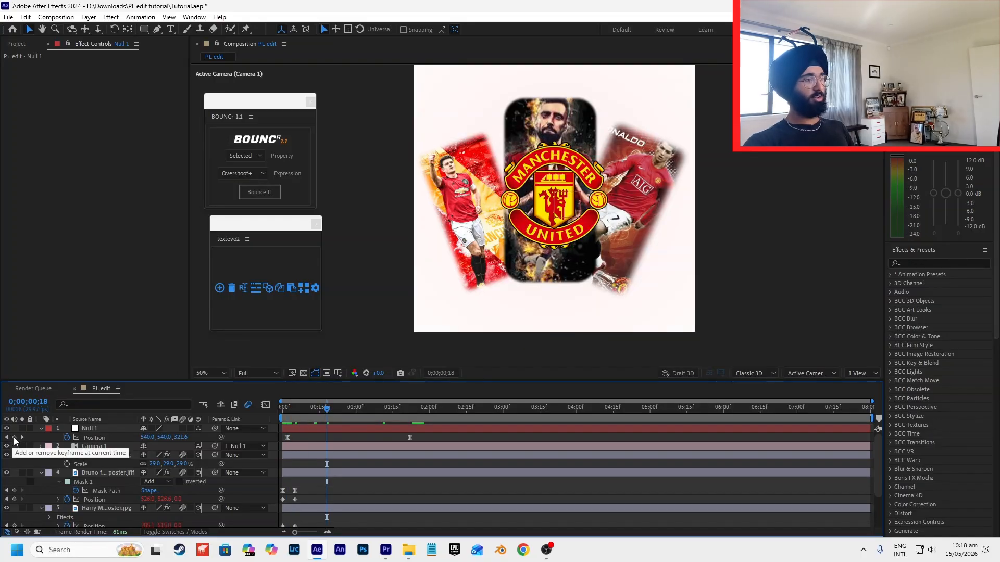
pyautogui.click(14, 438)
pyautogui.click(285, 414)
pyautogui.moveTo(292, 441); pyautogui.dragTo(282, 441)
pyautogui.press('Delete')
pyautogui.moveTo(423, 439); pyautogui.dragTo(282, 417)
pyautogui.click(302, 442)
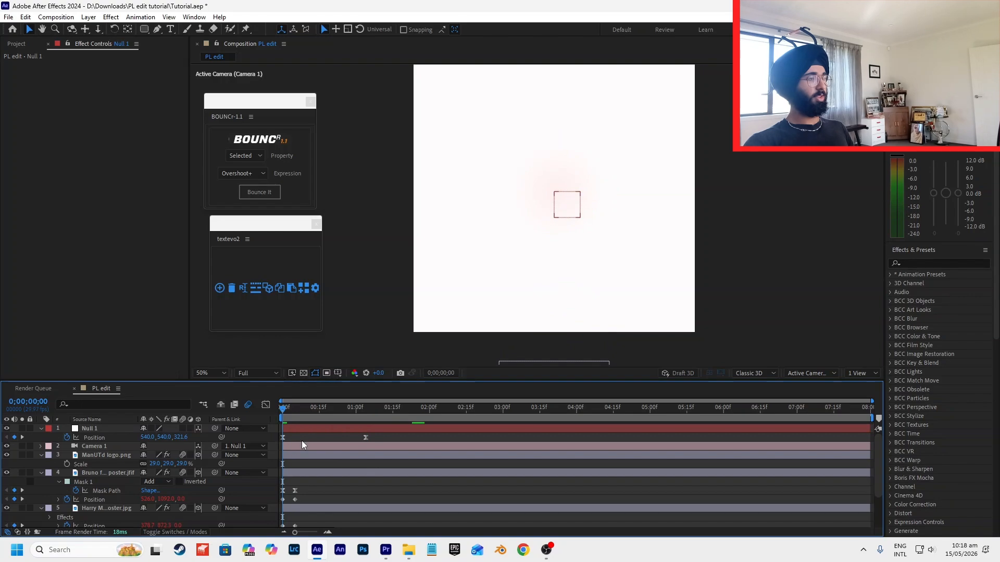
pyautogui.press('space')
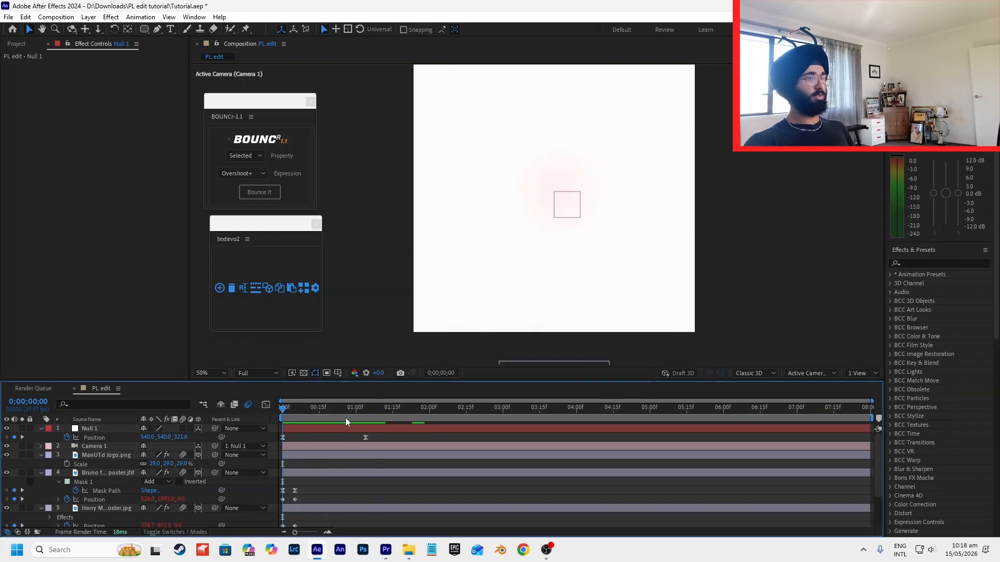
# - Switch to Premiere Pro and scrub through the finished Man Utd export to review its opening seconds
pyautogui.moveTo(332, 361); pyautogui.dragTo(336, 361)
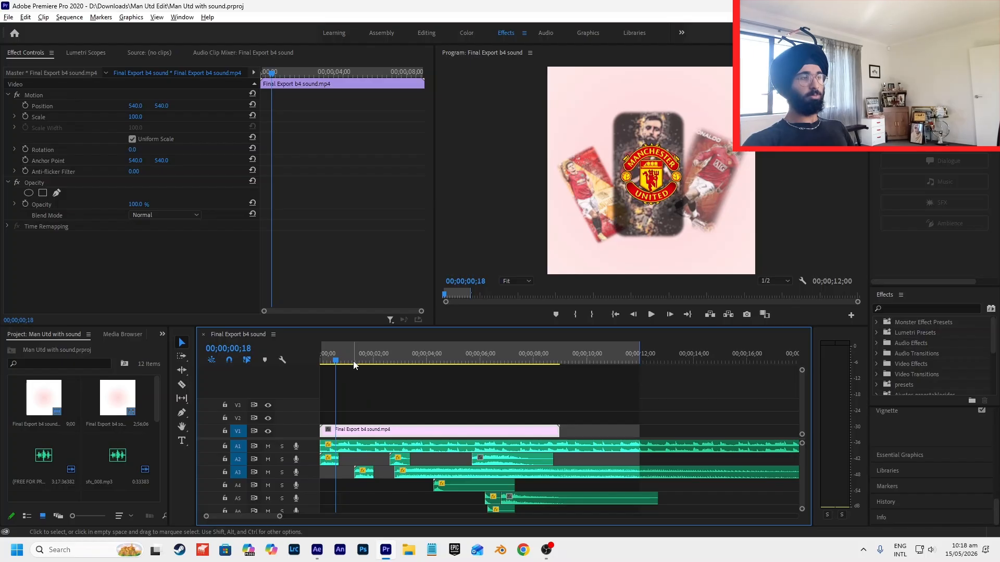
pyautogui.moveTo(337, 358); pyautogui.dragTo(385, 361)
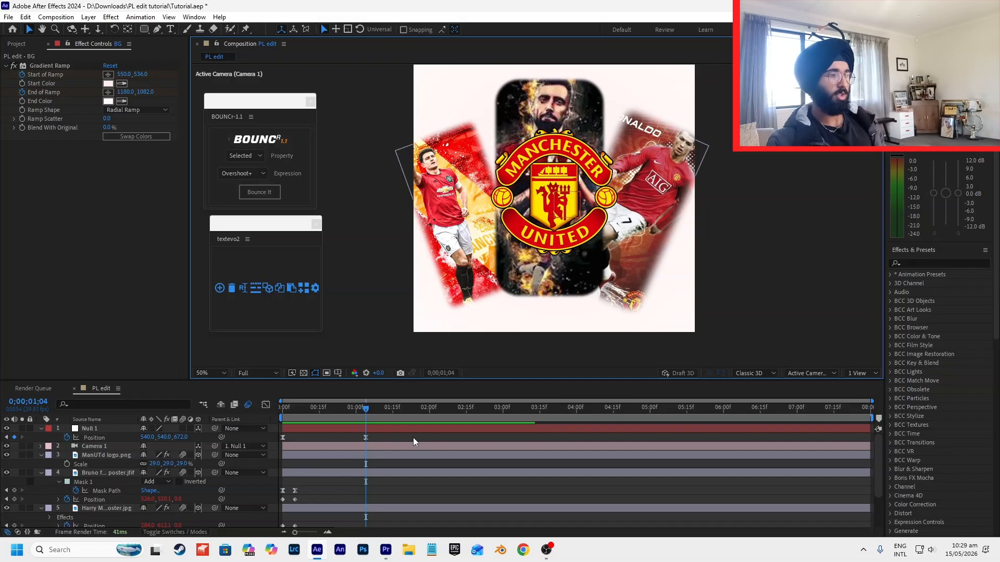
# - Add a new null as the parent of Null 1 and create X, Y and Z Rotation keyframes on it at frame 27
pyautogui.hotkey('ctrl', 'alt', 'shift', 'y')
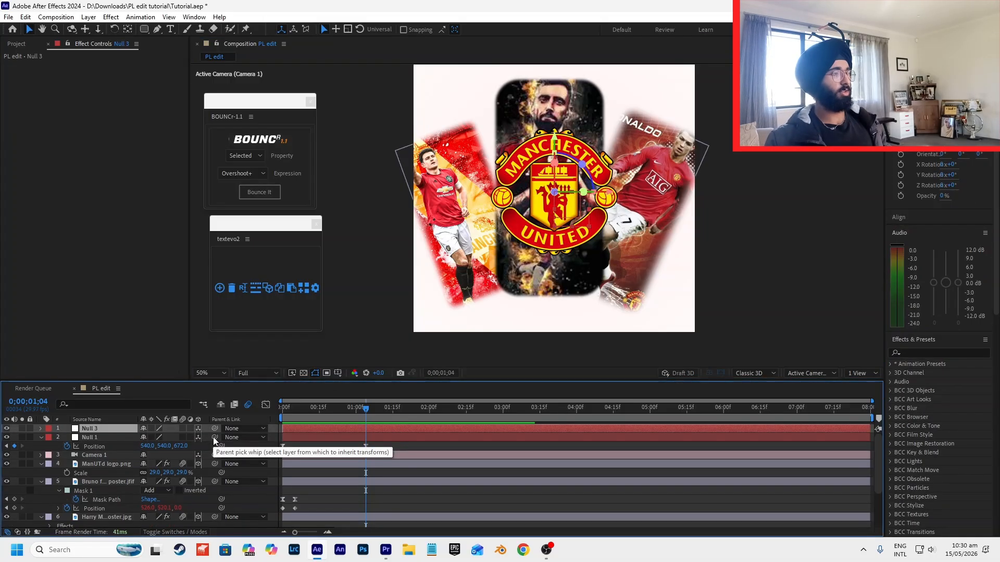
pyautogui.moveTo(213, 437); pyautogui.dragTo(93, 429)
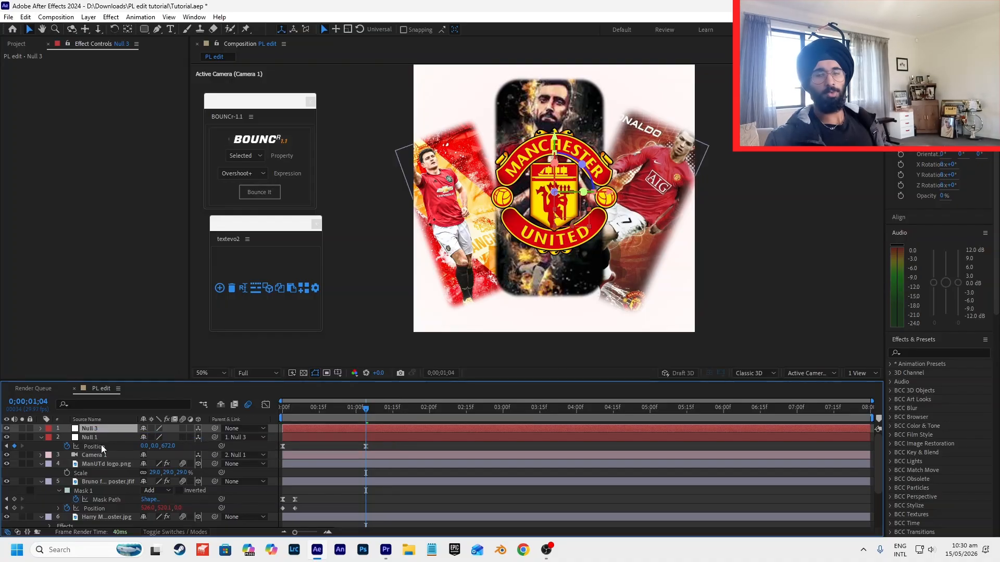
pyautogui.press('r')
pyautogui.click(66, 464)
pyautogui.click(66, 455)
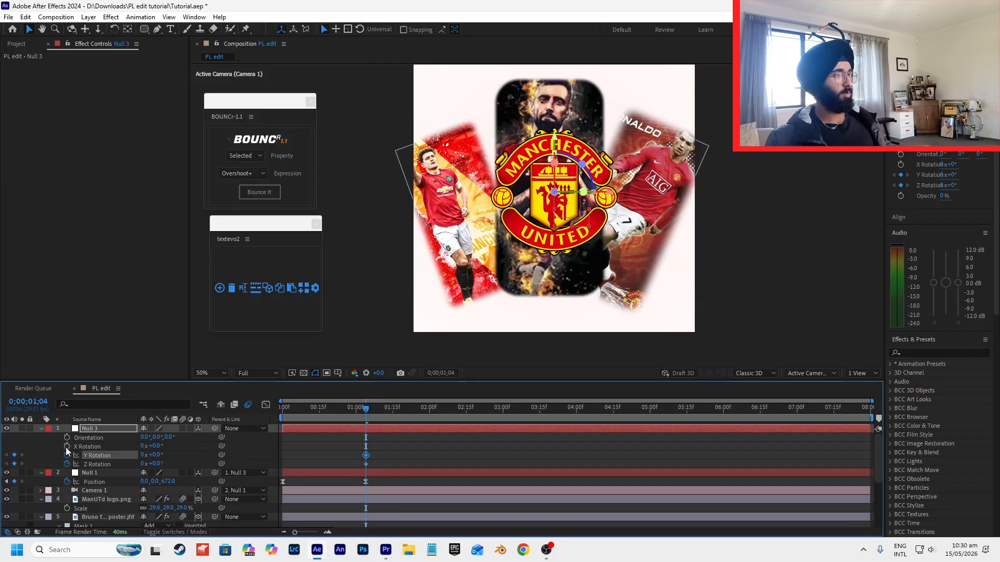
pyautogui.click(66, 446)
pyautogui.click(376, 439)
pyautogui.click(355, 416)
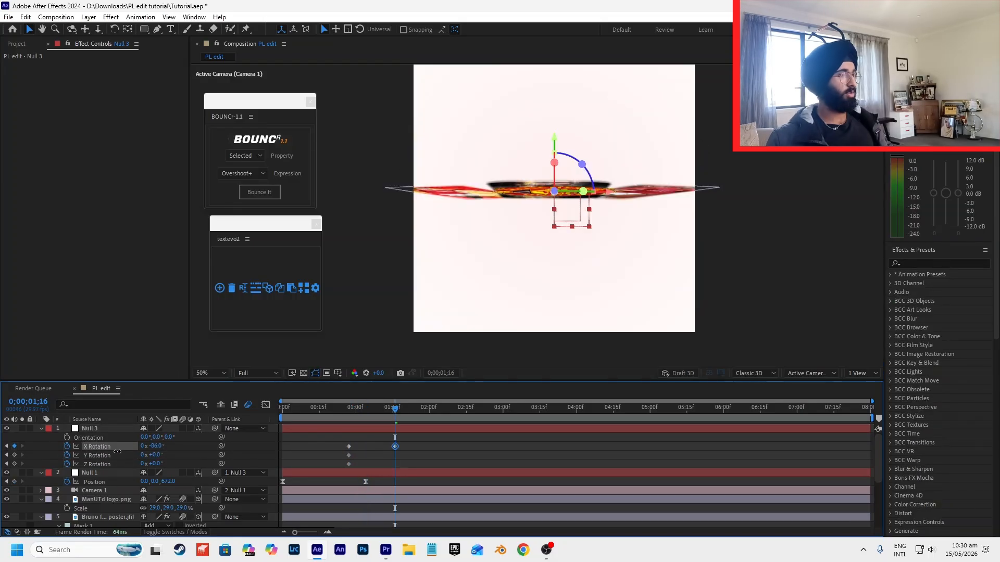
# - Set the new null's X Rotation to -90° at 0;00;01;16
pyautogui.moveTo(117, 448); pyautogui.dragTo(114, 448)
pyautogui.click(163, 445)
pyautogui.write('-0')
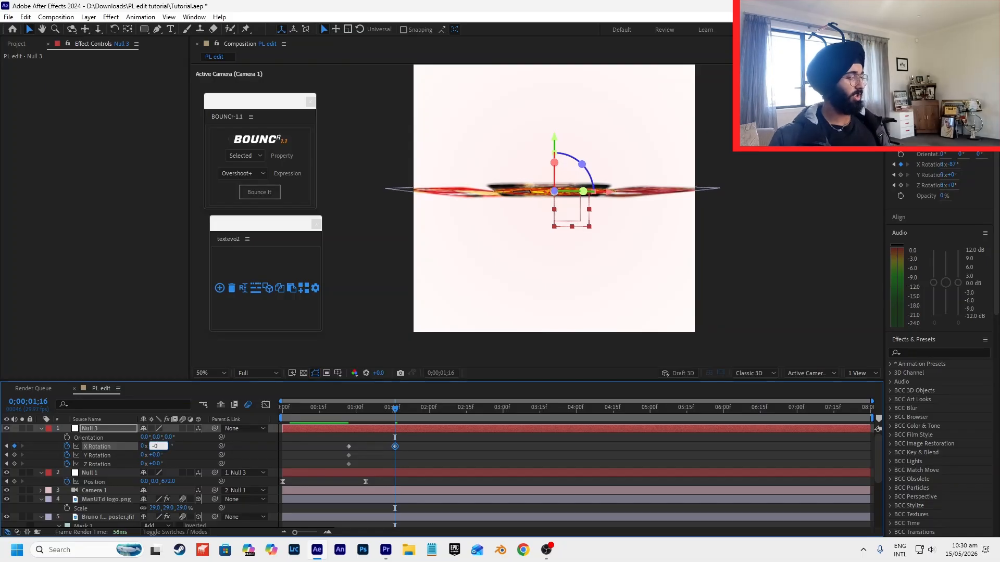
pyautogui.write('90')
pyautogui.press('Return')
# - Apply Easy Ease to both of the null's X Rotation keyframes and preview the camera tilt from the start
pyautogui.click(404, 453)
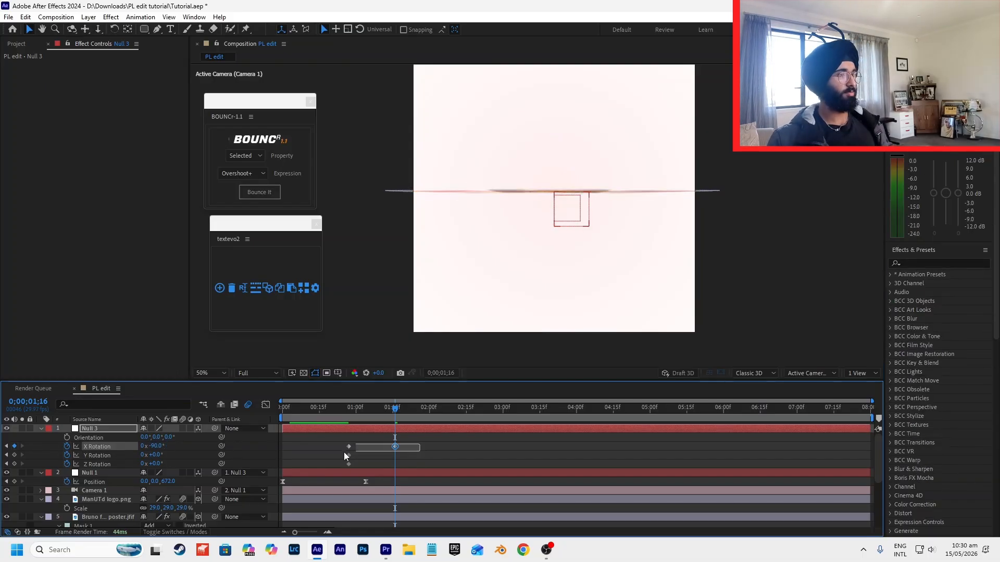
pyautogui.moveTo(330, 443); pyautogui.dragTo(414, 451)
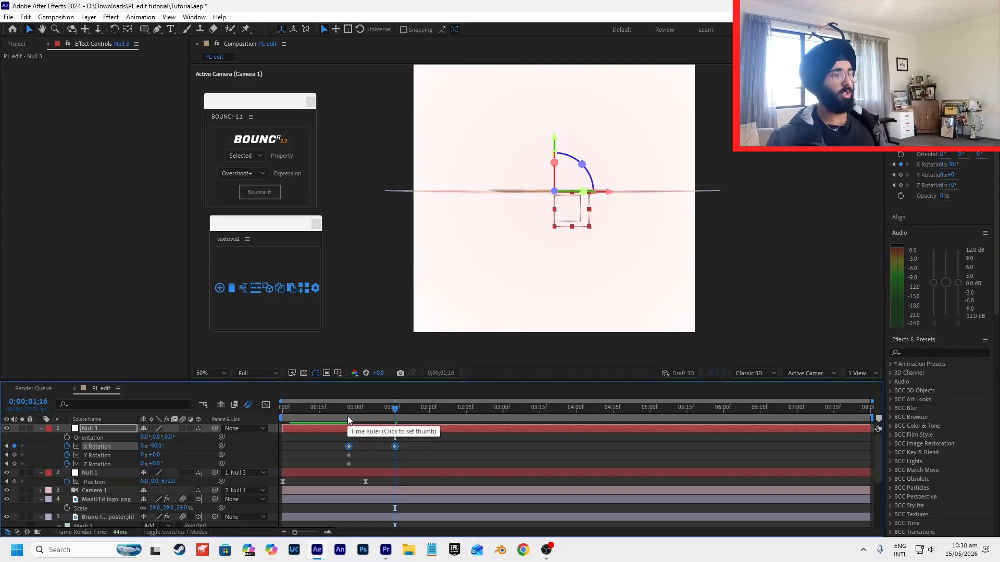
pyautogui.press('F9')
pyautogui.click(348, 417)
pyautogui.press('Home')
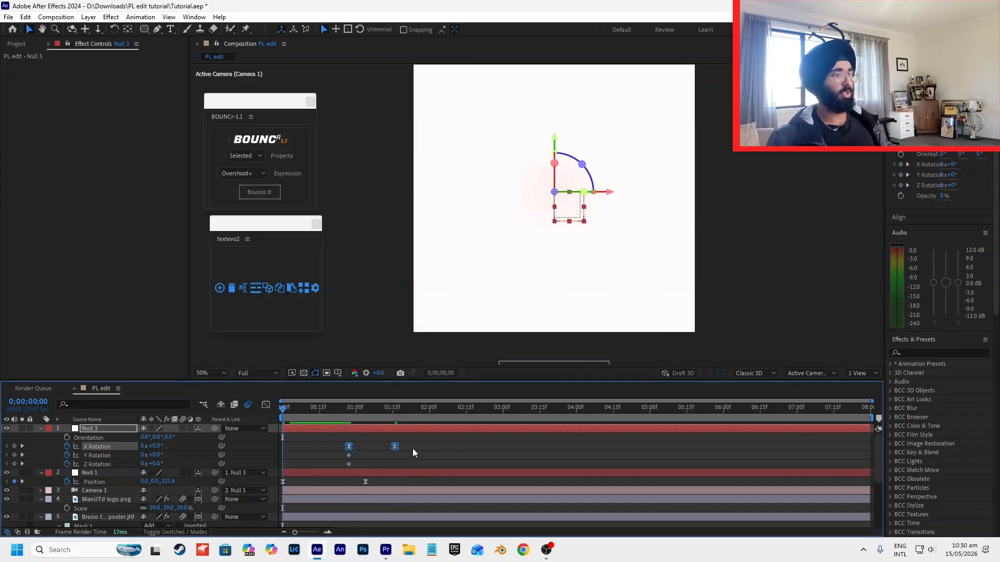
pyautogui.press('space')
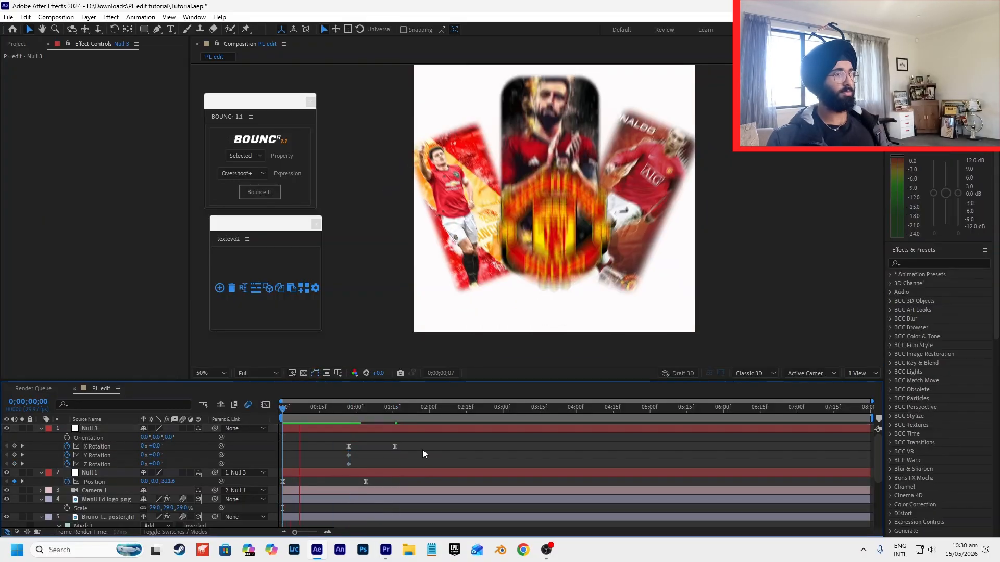
pyautogui.press('space')
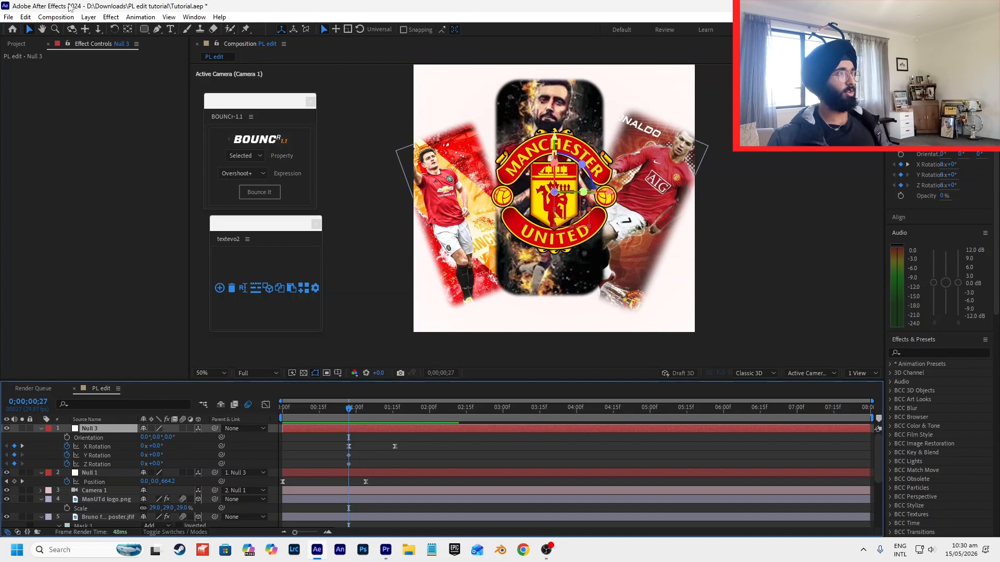
# - Keyframe Null 3's position at frame 27 and raise its Z value to 581 at 0;00;01;16
pyautogui.click(87, 17)
pyautogui.click(345, 430)
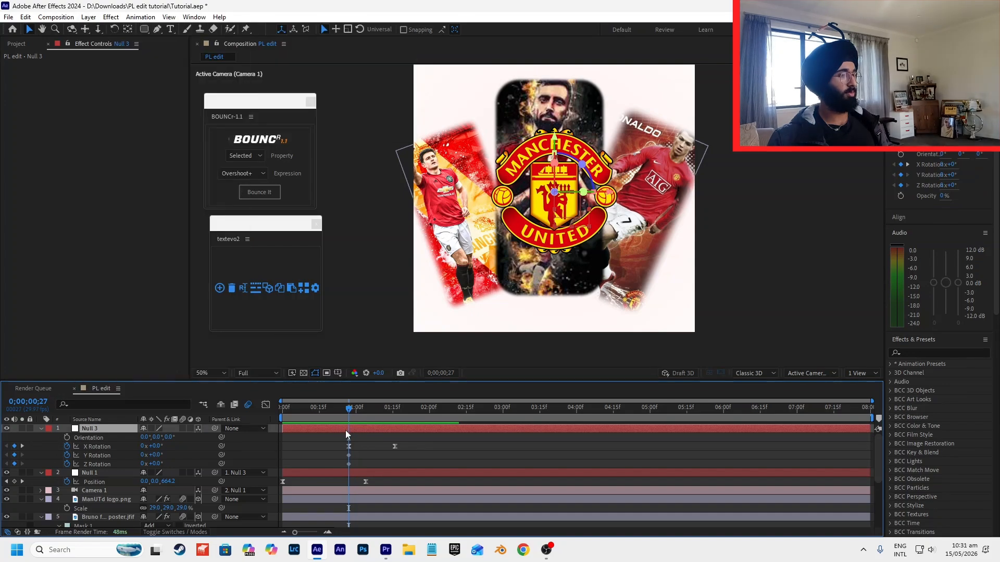
pyautogui.press('p')
pyautogui.click(73, 439)
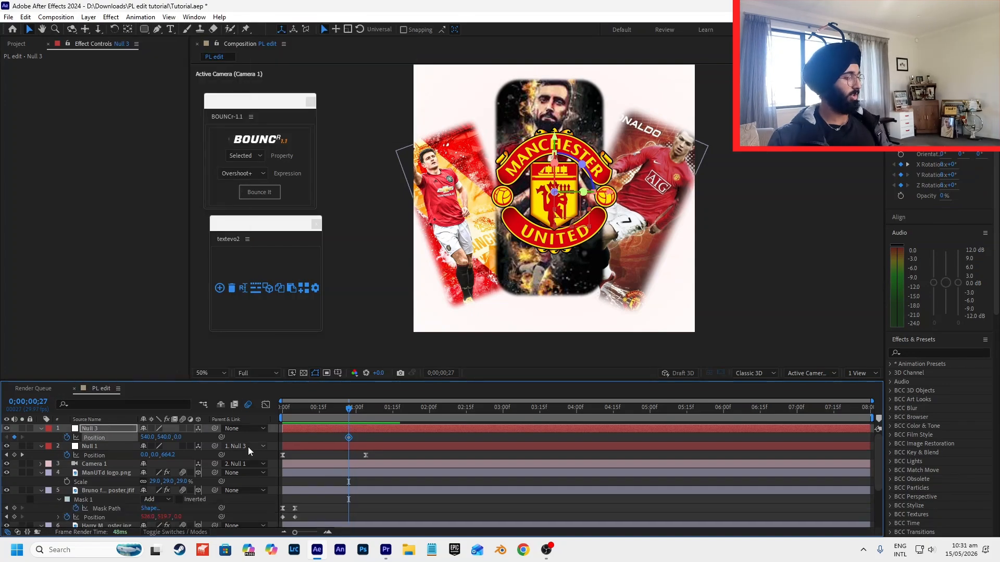
pyautogui.press('u')
pyautogui.click(384, 418)
pyautogui.moveTo(397, 417); pyautogui.dragTo(395, 417)
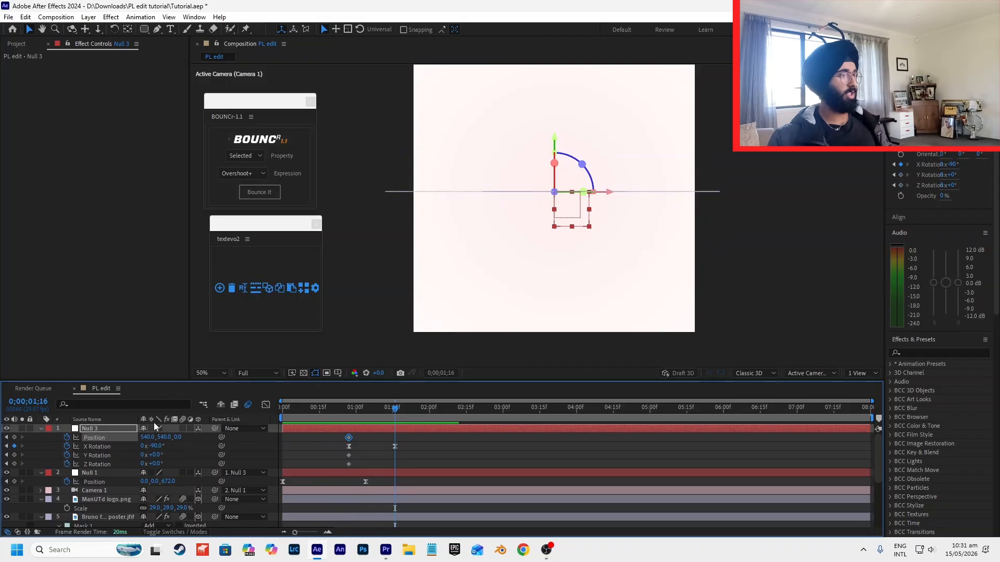
pyautogui.moveTo(175, 437); pyautogui.dragTo(311, 424)
# - Apply Easy Ease to Null 3's position keyframes and preview the combined tilt and move
pyautogui.press('F9')
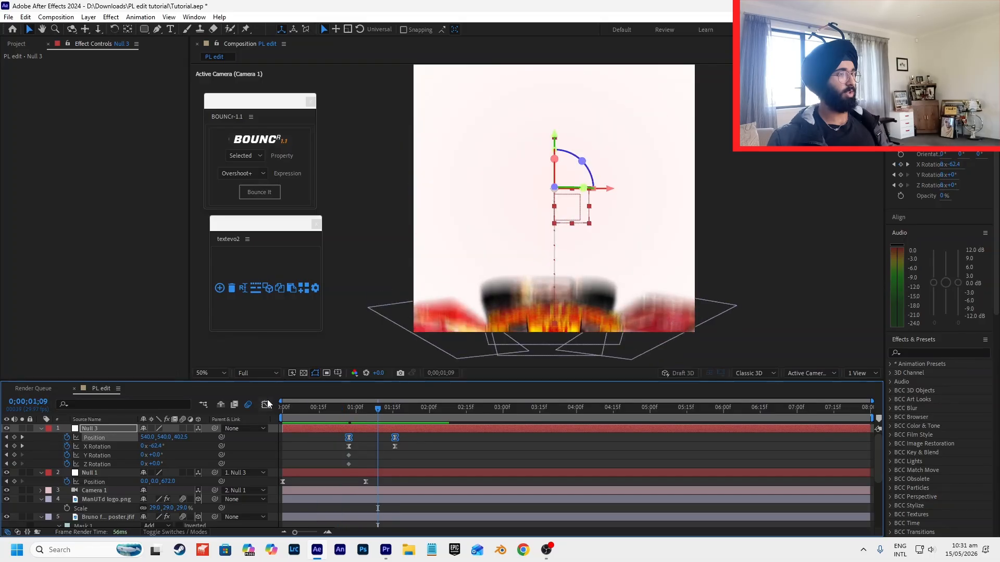
pyautogui.moveTo(377, 410); pyautogui.dragTo(335, 417)
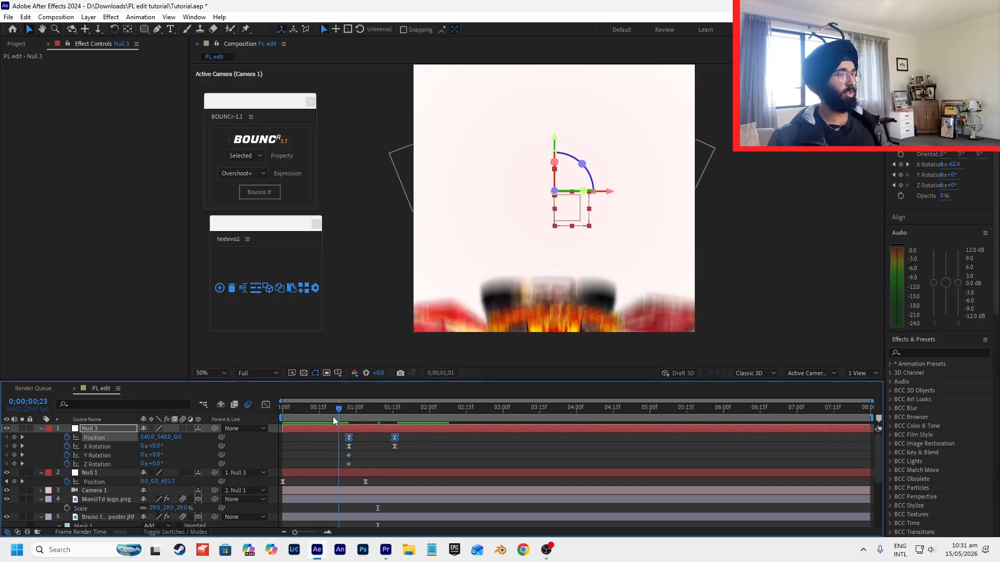
pyautogui.press('space')
pyautogui.click(433, 464)
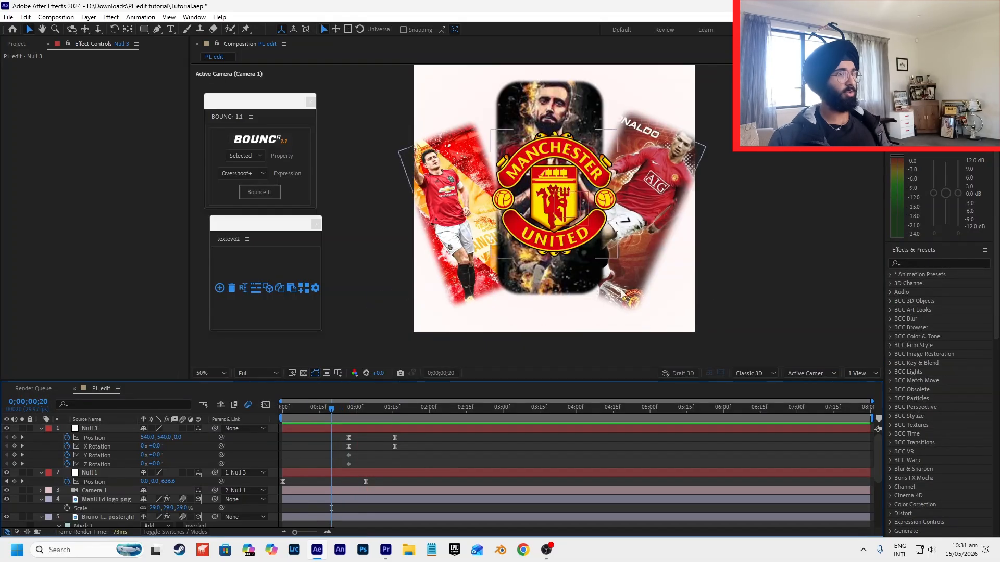
# - Add a Start Color keyframe to the BG layer's Gradient Ramp near the one-second mark
pyautogui.click(654, 319)
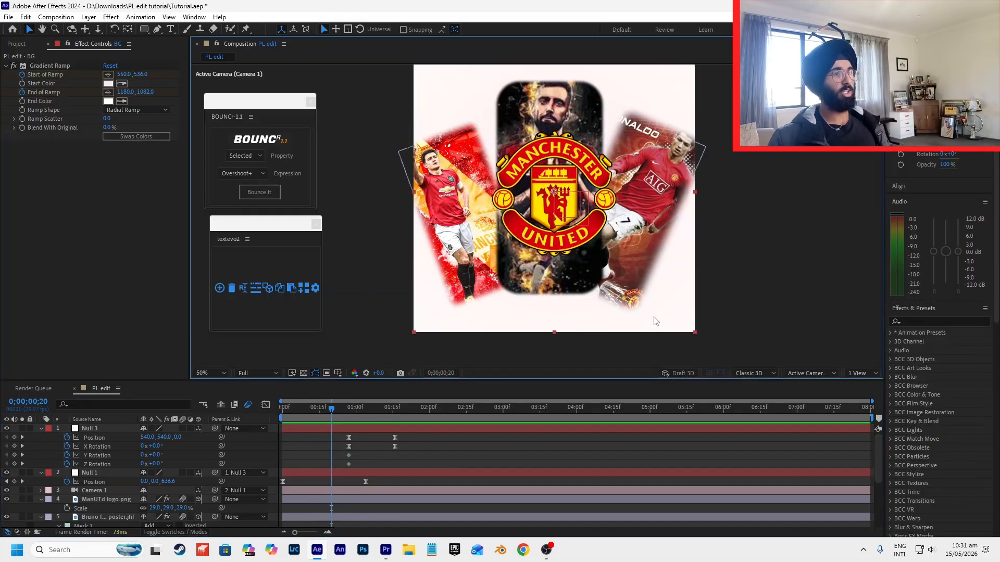
pyautogui.scroll(-5, 359, 458)
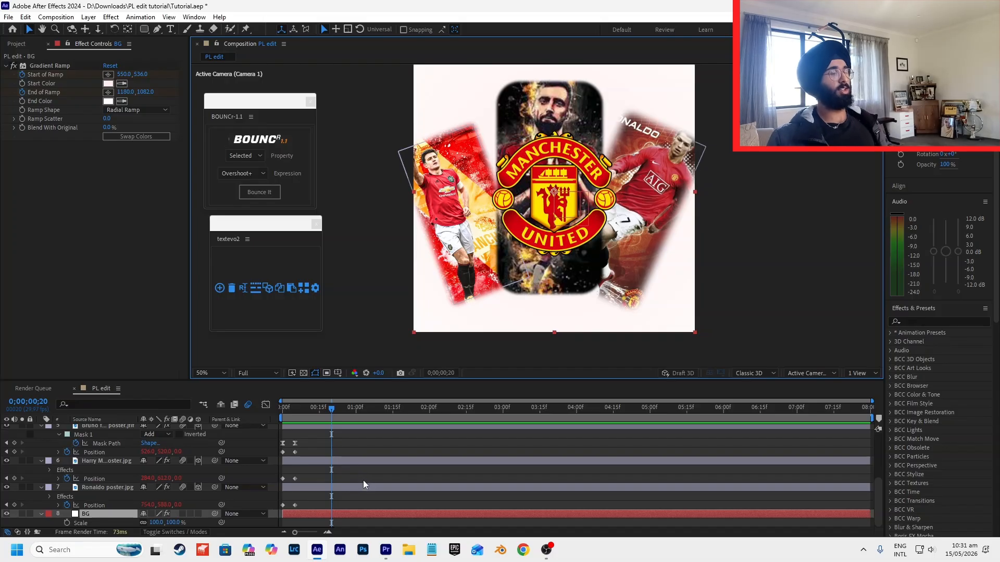
pyautogui.press('space')
pyautogui.press('space')
pyautogui.click(23, 84)
pyautogui.click(23, 83)
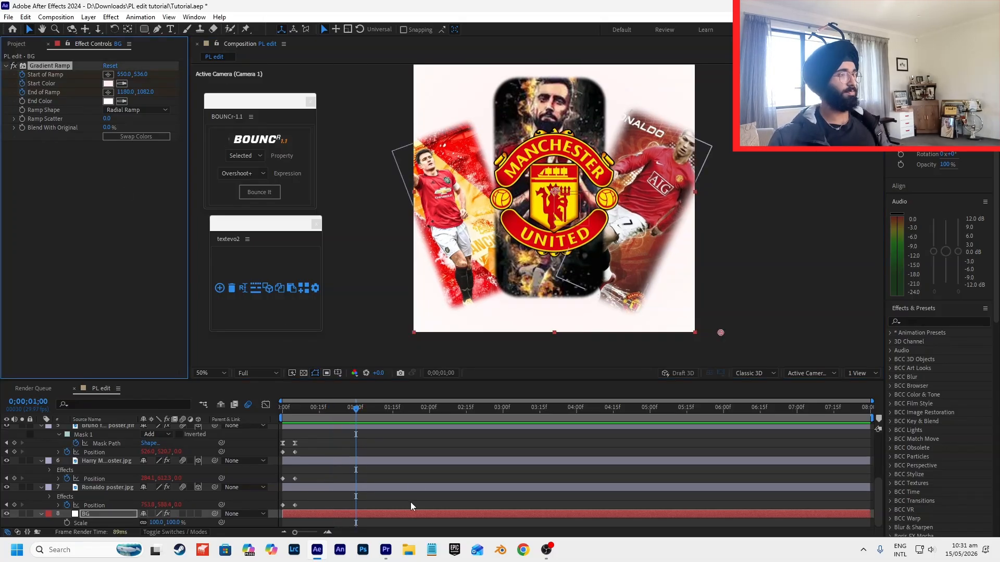
# - Set the Gradient Ramp's Start Color to light blue at 0;00;01;15 and preview the composition from the start
pyautogui.press('space')
pyautogui.press('space')
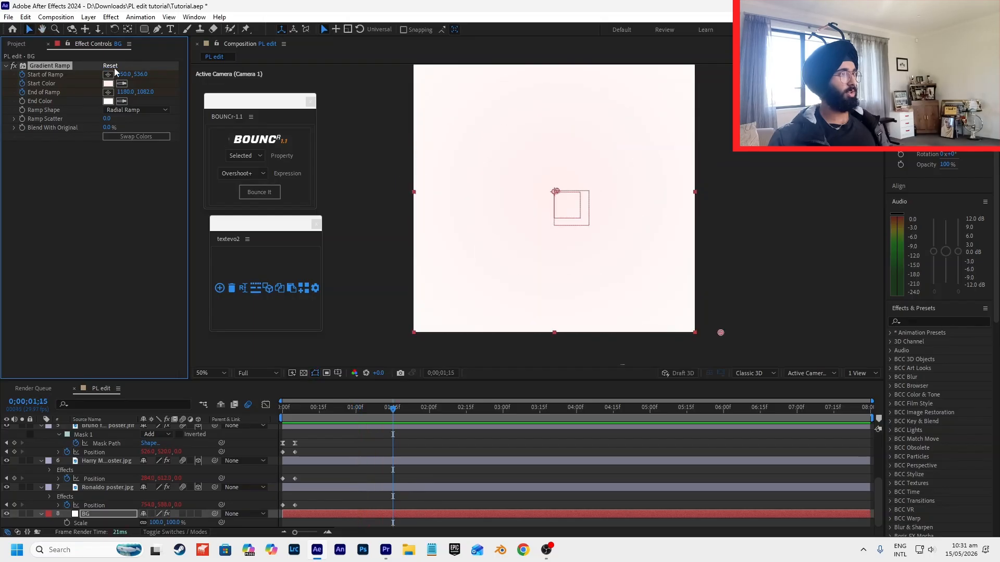
pyautogui.click(108, 84)
pyautogui.moveTo(564, 415); pyautogui.dragTo(566, 425)
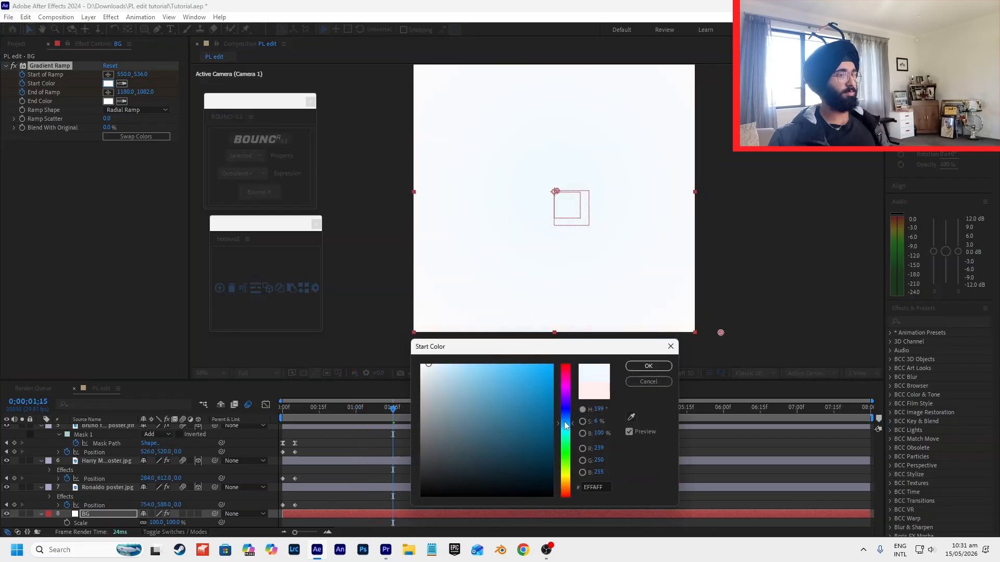
pyautogui.press('Return')
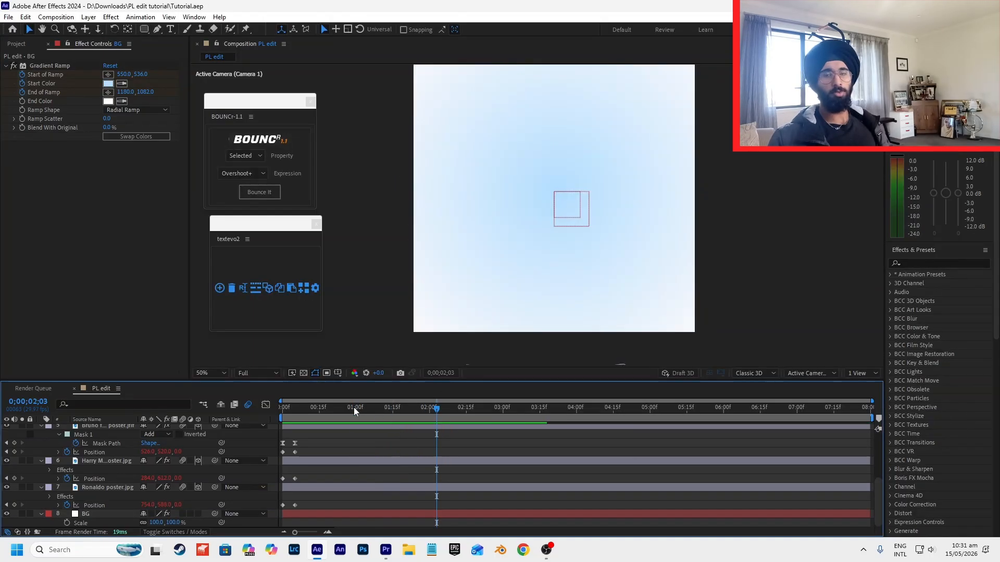
pyautogui.hotkey('ctrl', 'z')
pyautogui.press('Home')
pyautogui.press('space')
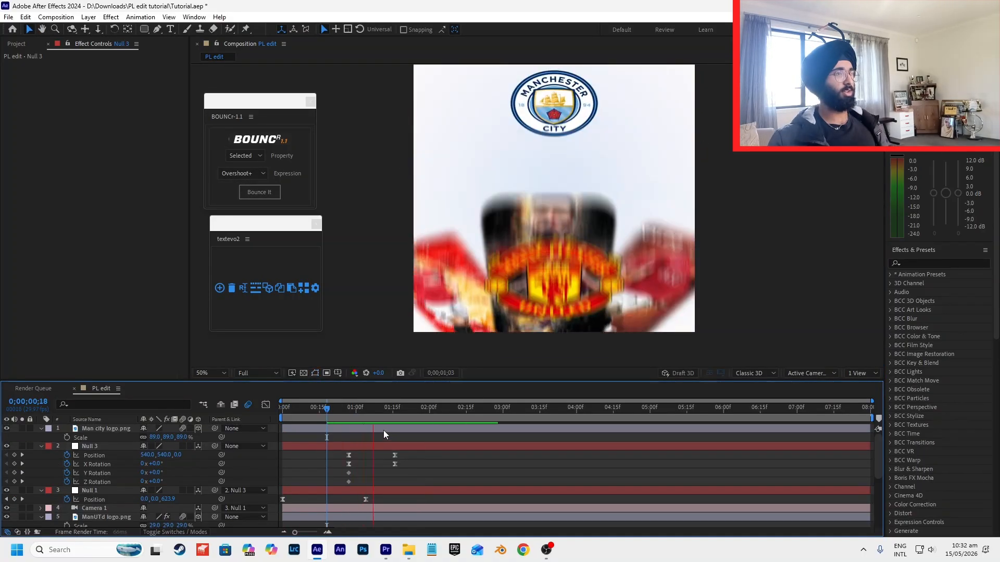
# - Set the Man City logo's X Rotation to -90° at 0;00;01;16 so it faces the tilted camera
pyautogui.click(392, 410)
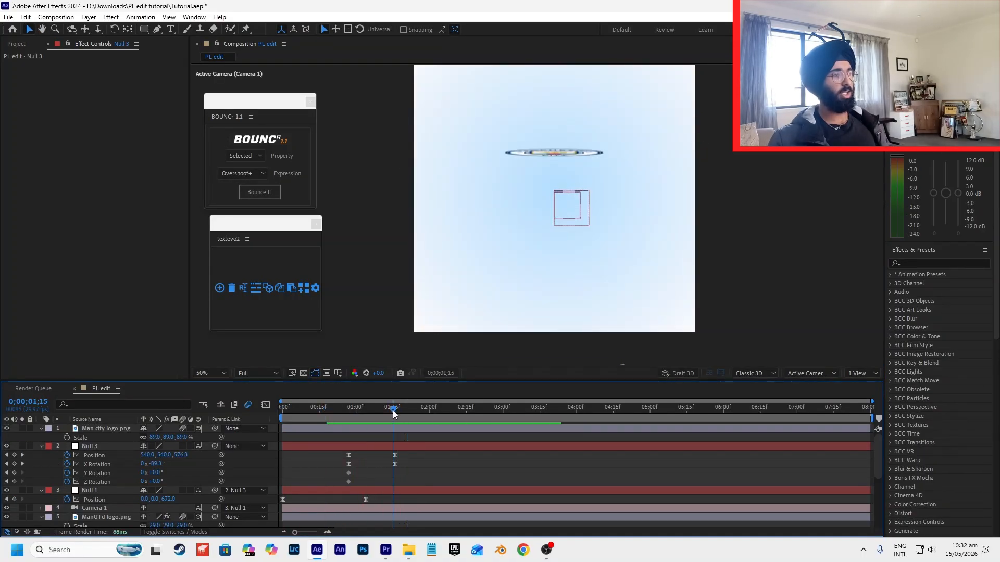
pyautogui.click(397, 412)
pyautogui.click(391, 429)
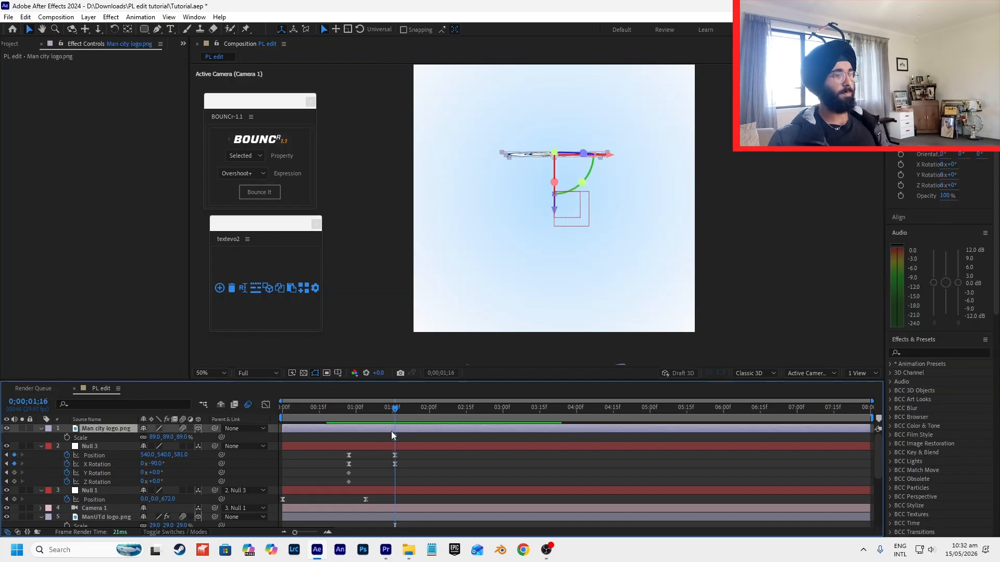
pyautogui.click(410, 468)
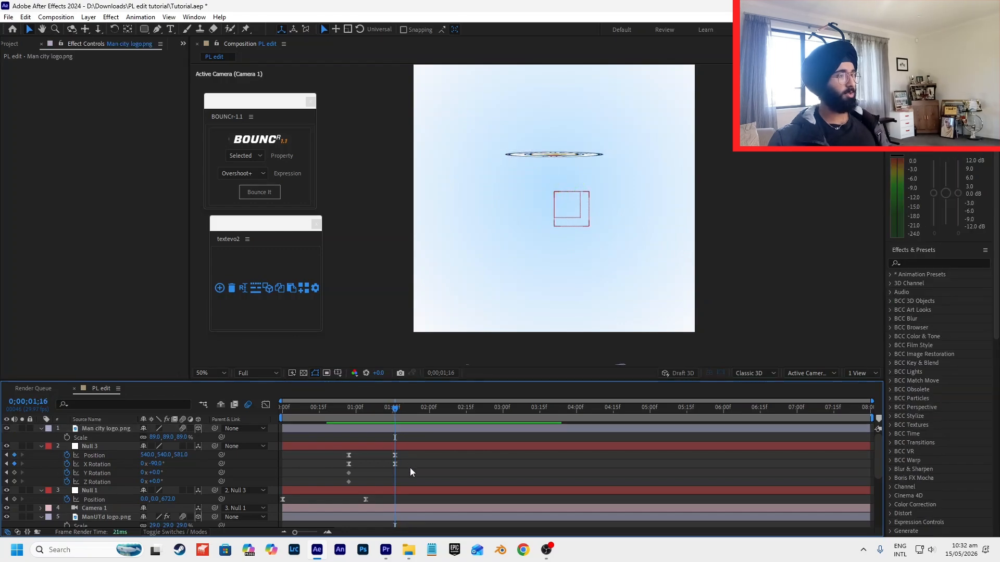
pyautogui.click(128, 430)
pyautogui.press('r')
pyautogui.click(154, 444)
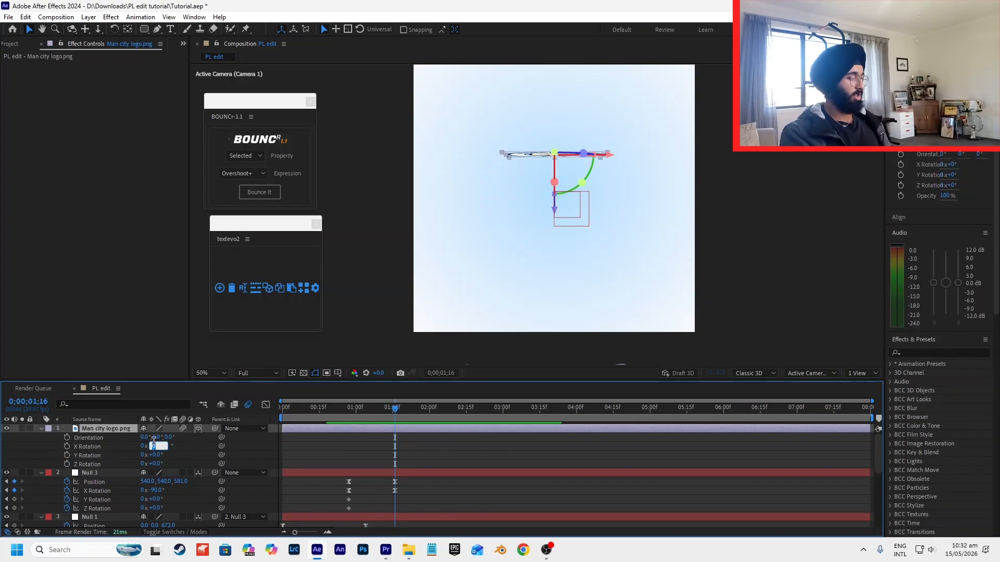
pyautogui.press('Return')
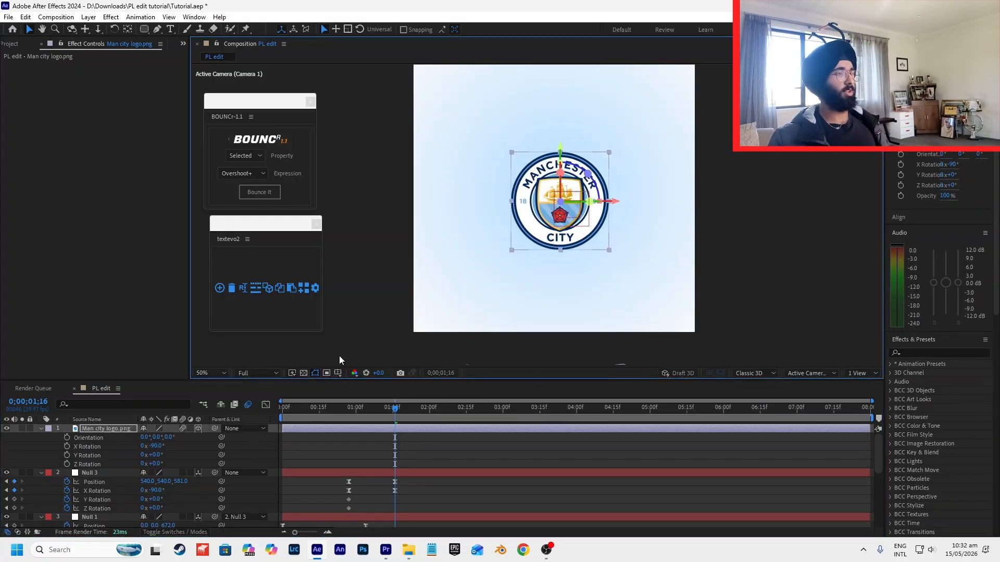
# - Centre the Man City logo in the frame with the proportional grid as reference, and hide the grid again
pyautogui.click(338, 373)
pyautogui.click(358, 413)
pyautogui.scroll(2, 561, 200)
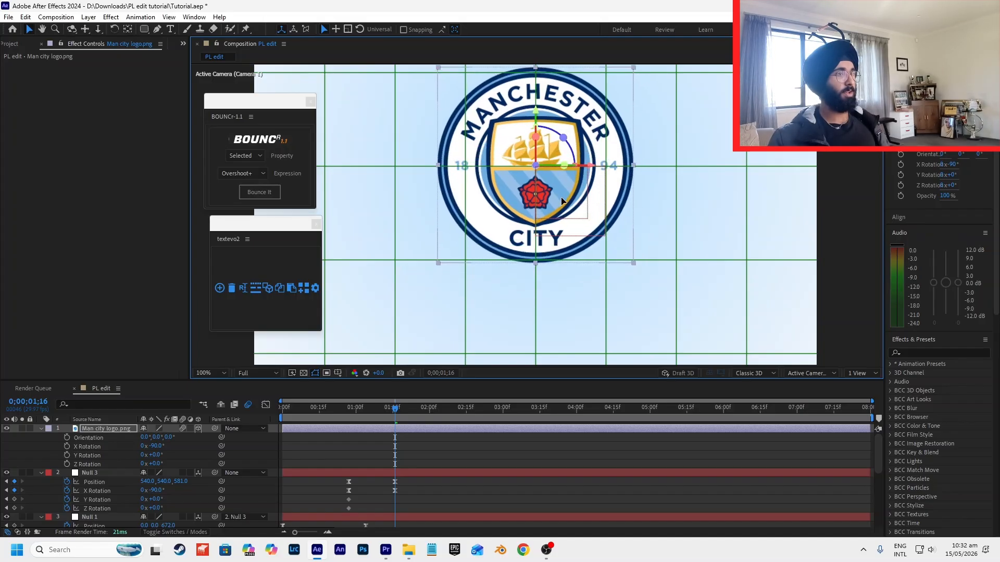
pyautogui.scroll(-3, 558, 226)
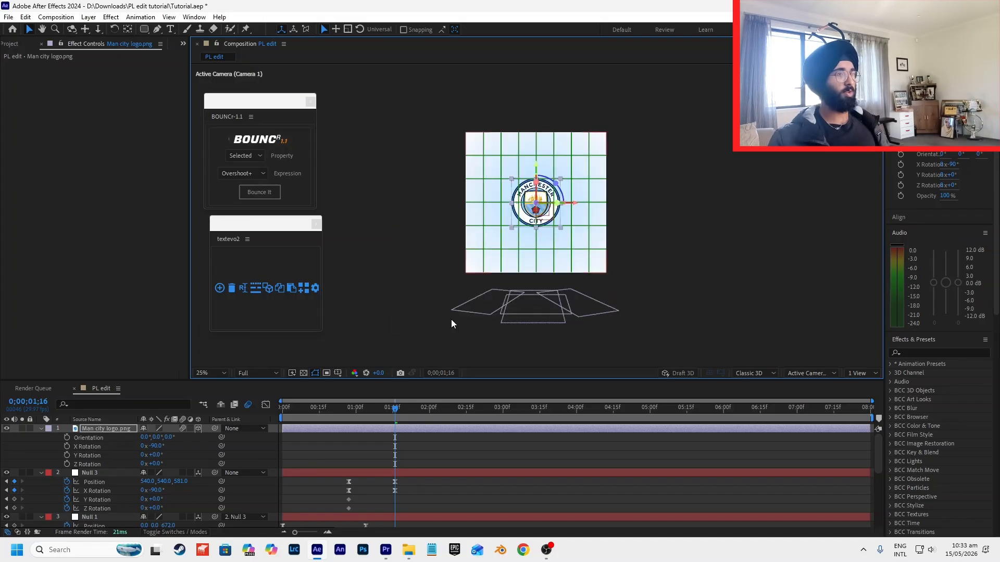
pyautogui.click(337, 373)
pyautogui.click(356, 397)
# - Keyframe the Man City logo's X Rotation at 0° on frame 27 and -90° at 0;00;01;16
pyautogui.moveTo(396, 421); pyautogui.dragTo(344, 419)
pyautogui.press('space')
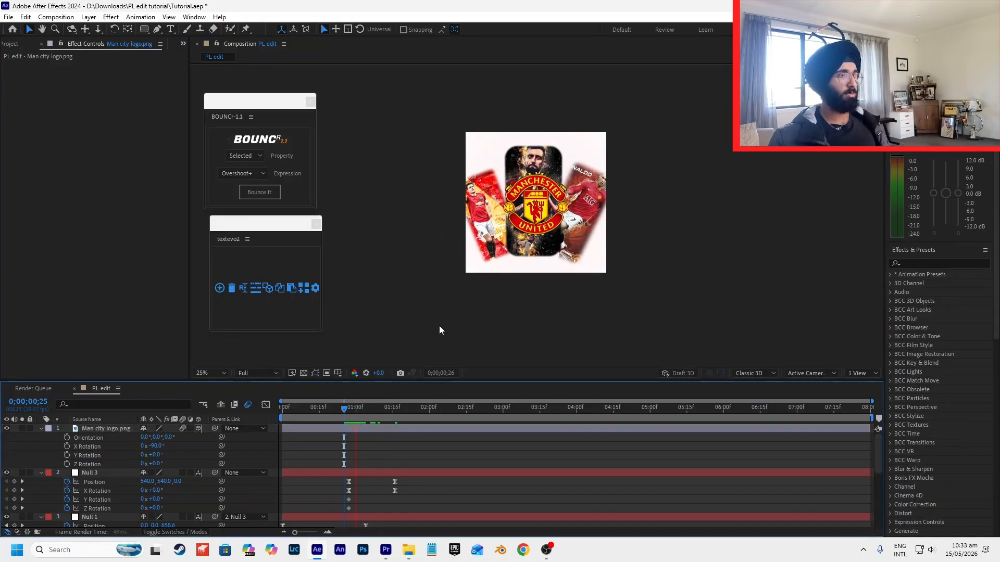
pyautogui.press('space')
pyautogui.moveTo(352, 411); pyautogui.dragTo(349, 411)
pyautogui.click(350, 428)
pyautogui.click(68, 446)
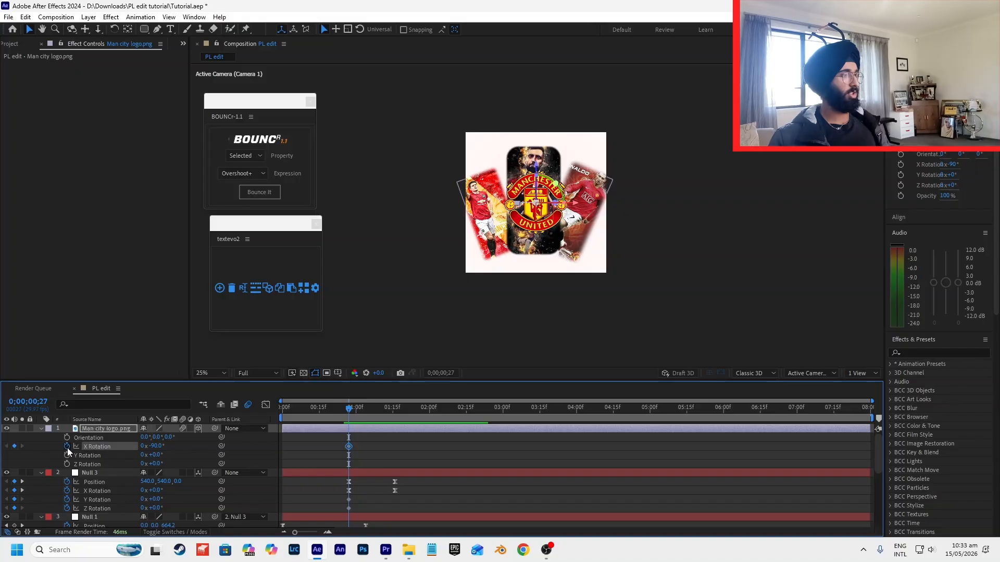
pyautogui.moveTo(353, 447); pyautogui.dragTo(394, 448)
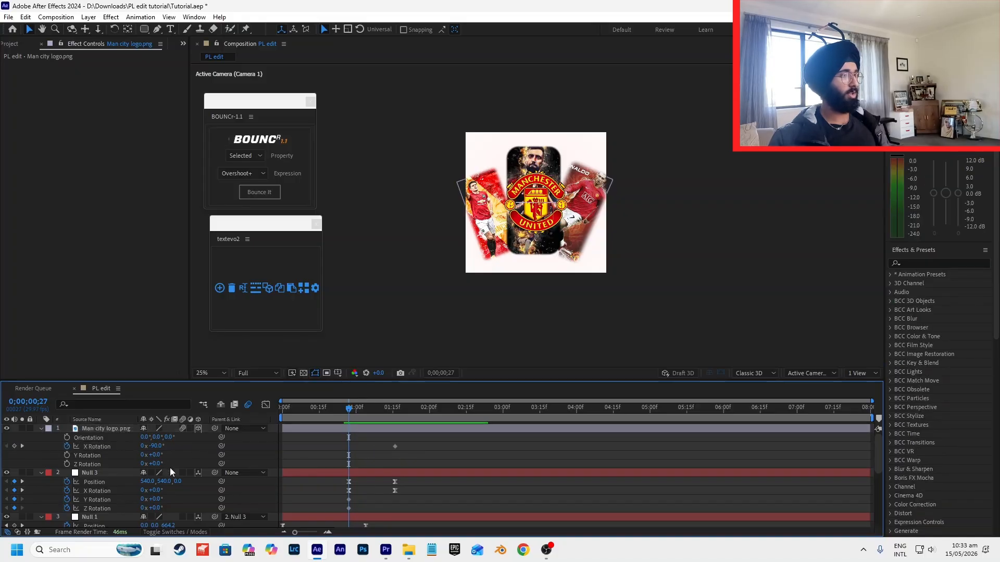
pyautogui.click(154, 447)
pyautogui.write('0')
# - Apply Easy Ease to the Man City logo's X Rotation keyframes and preview the transition between the two logos
pyautogui.moveTo(425, 448); pyautogui.dragTo(286, 450)
pyautogui.click(413, 440)
pyautogui.press('space')
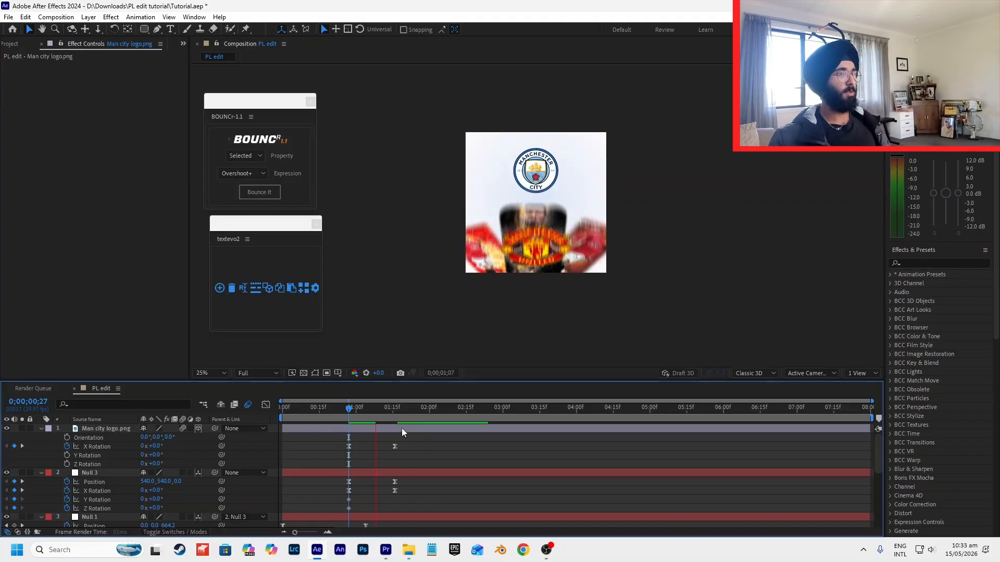
pyautogui.press('space')
pyautogui.scroll(2, 539, 203)
pyautogui.moveTo(359, 409); pyautogui.dragTo(349, 417)
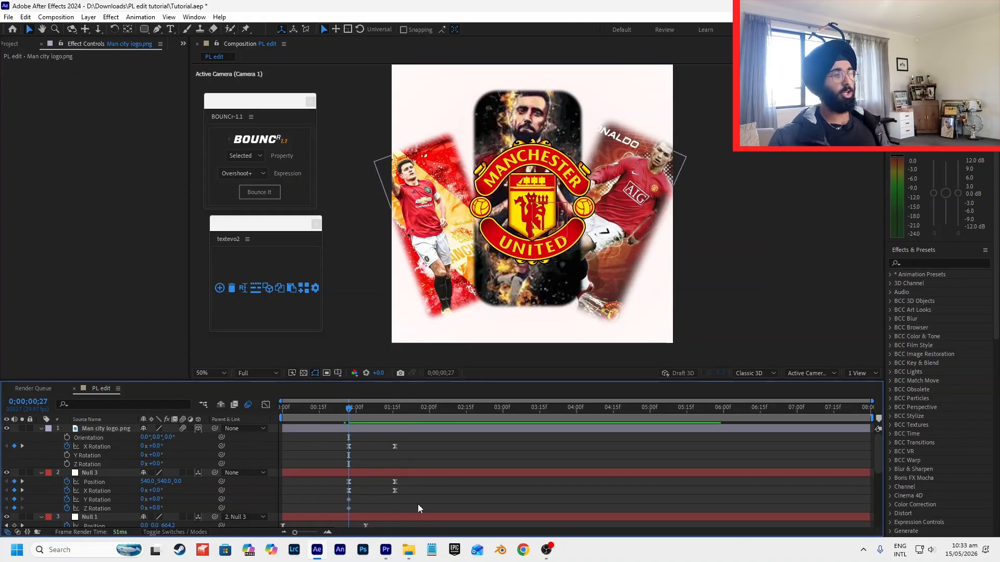
# - Review the Man City logo reveal around 0;00;01;26 in the finished edit in Premiere Pro, and return to After Effects
pyautogui.click(386, 550)
pyautogui.click(342, 361)
pyautogui.moveTo(343, 361); pyautogui.dragTo(370, 352)
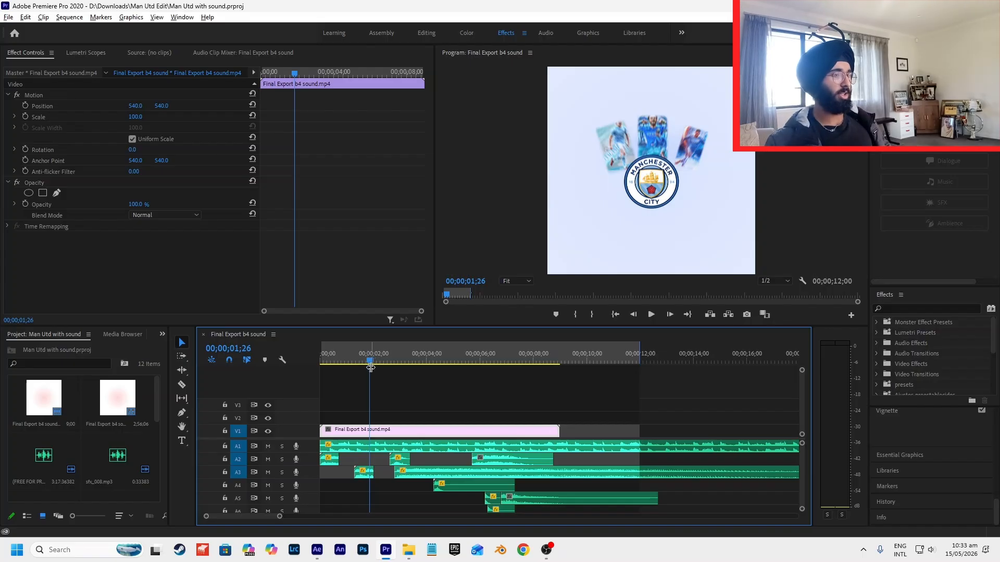
pyautogui.hotkey('alt', 'Tab')
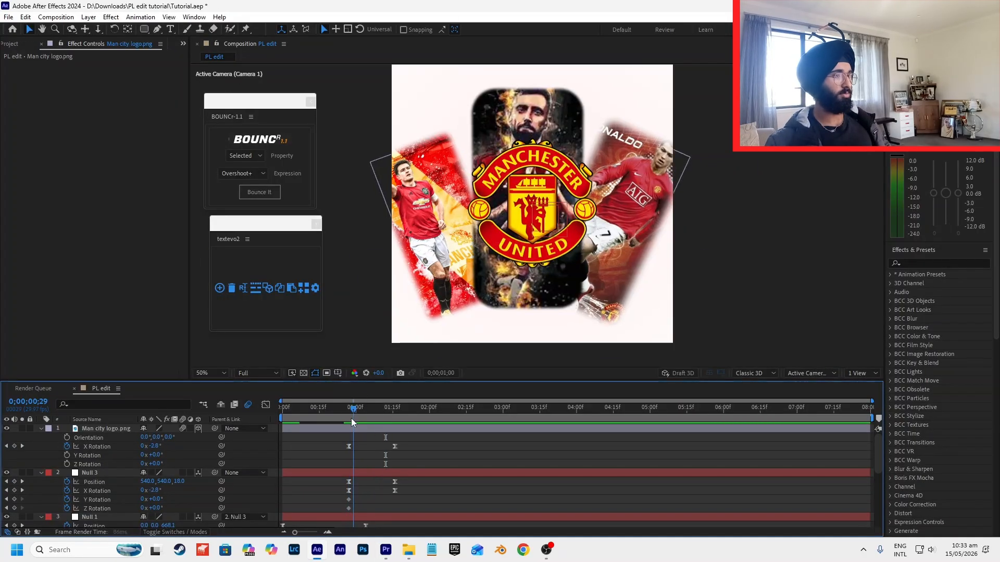
# - Rework the Man City logo's X Rotation into three keyframes ending at -90° at 0;00;02;13, and move Null 3's end keyframes later
pyautogui.press('space')
pyautogui.moveTo(411, 437); pyautogui.dragTo(259, 450)
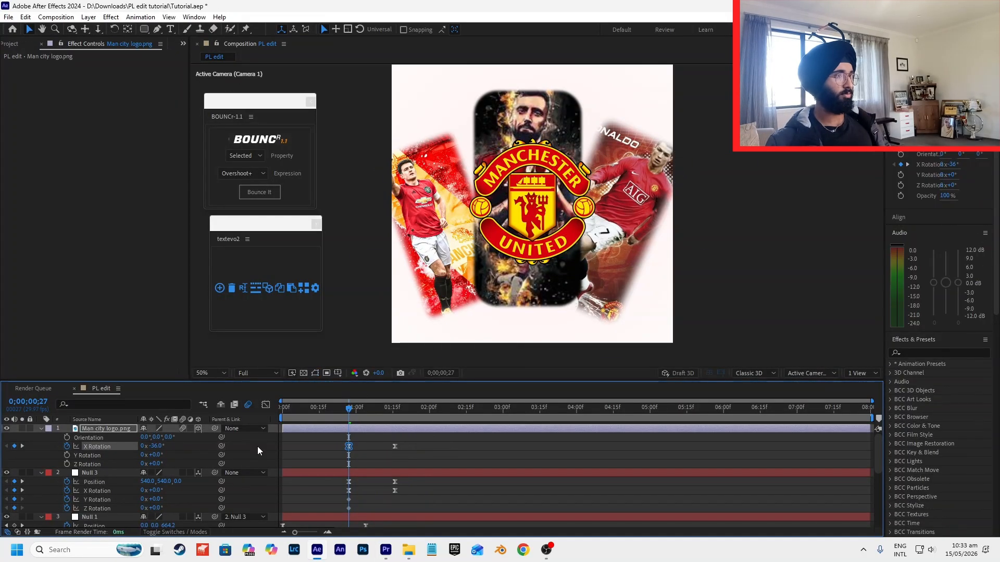
pyautogui.click(265, 404)
pyautogui.click(266, 405)
pyautogui.click(265, 405)
pyautogui.moveTo(349, 409); pyautogui.dragTo(373, 411)
pyautogui.click(265, 405)
pyautogui.click(336, 437)
pyautogui.moveTo(155, 446); pyautogui.dragTo(163, 447)
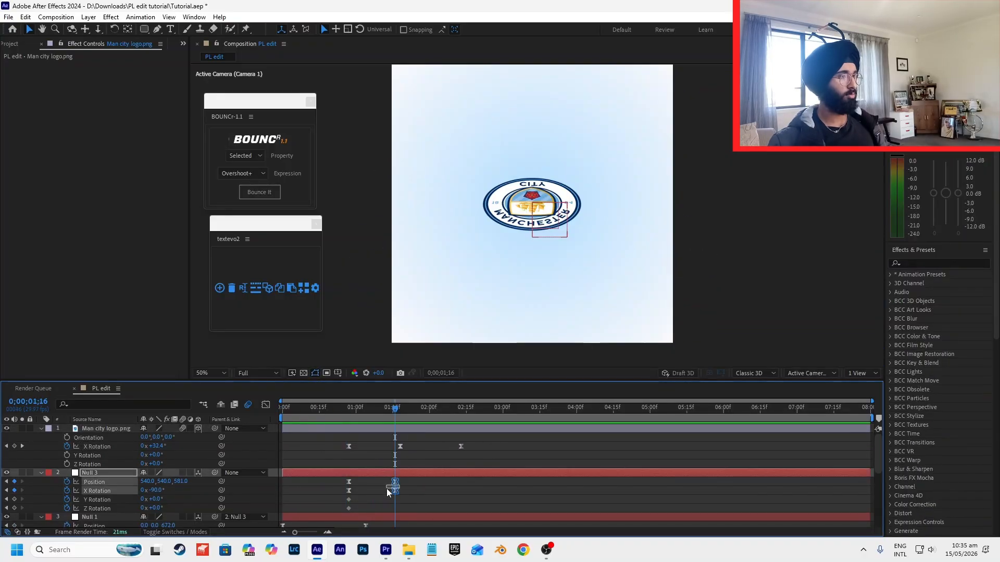
pyautogui.click(298, 415)
pyautogui.click(350, 415)
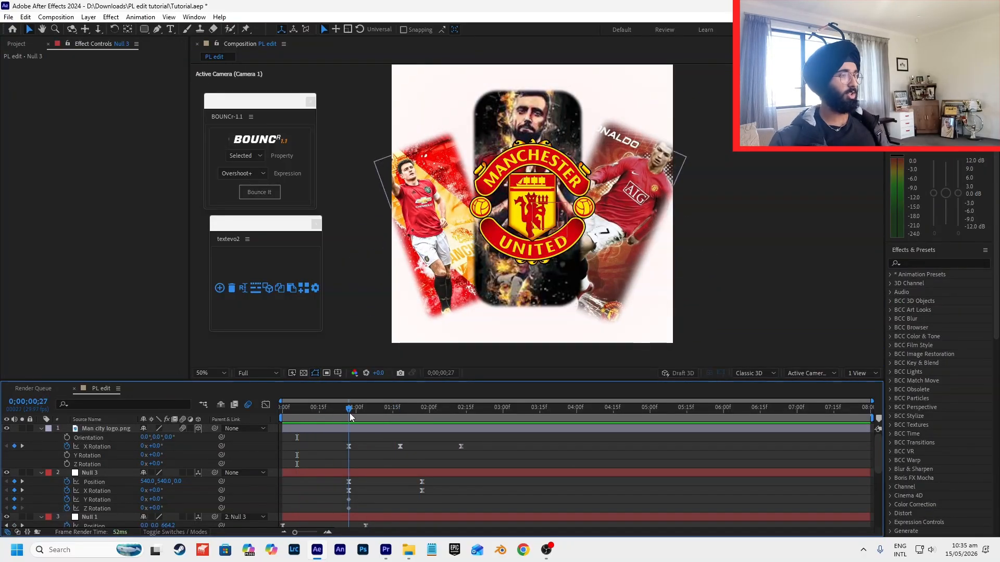
# - Scrub through the Man City logo's three X Rotation keyframes and preview the transition from the beginning
pyautogui.moveTo(350, 415); pyautogui.dragTo(349, 446)
pyautogui.click(350, 447)
pyautogui.click(364, 454)
pyautogui.moveTo(393, 414); pyautogui.dragTo(403, 416)
pyautogui.click(399, 446)
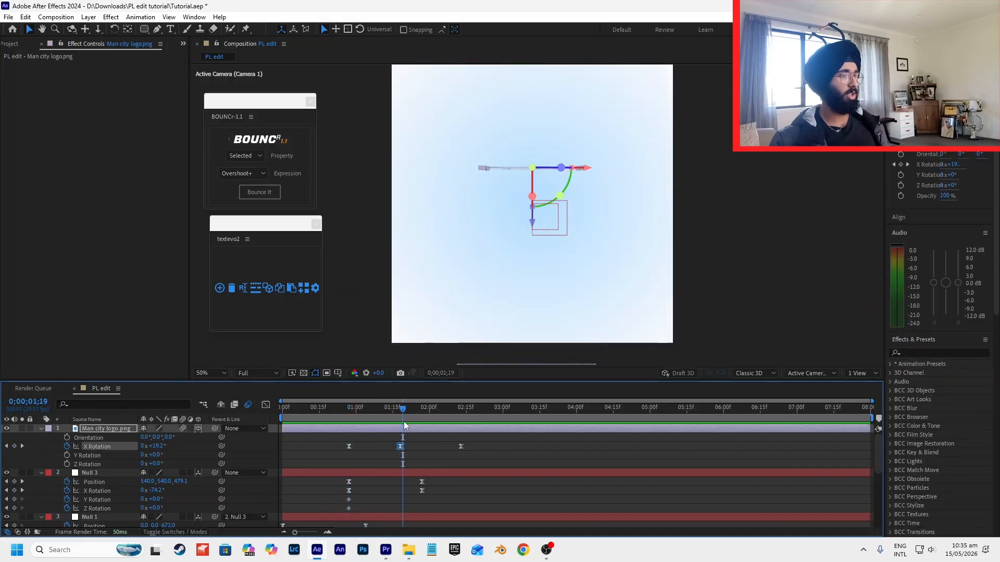
pyautogui.moveTo(395, 419); pyautogui.dragTo(361, 442)
pyautogui.click(360, 443)
pyautogui.moveTo(404, 417); pyautogui.dragTo(460, 421)
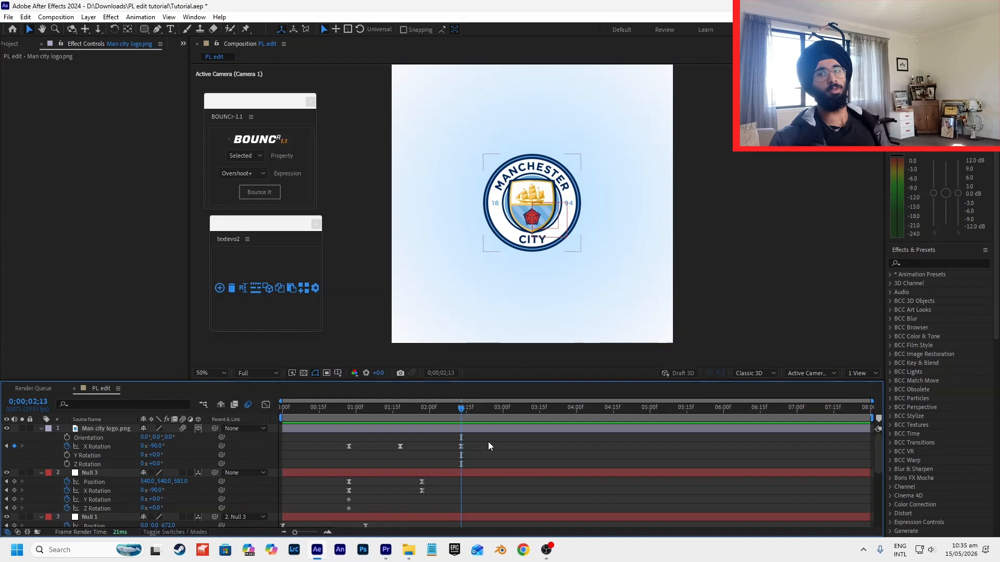
pyautogui.click(280, 416)
pyautogui.press('space')
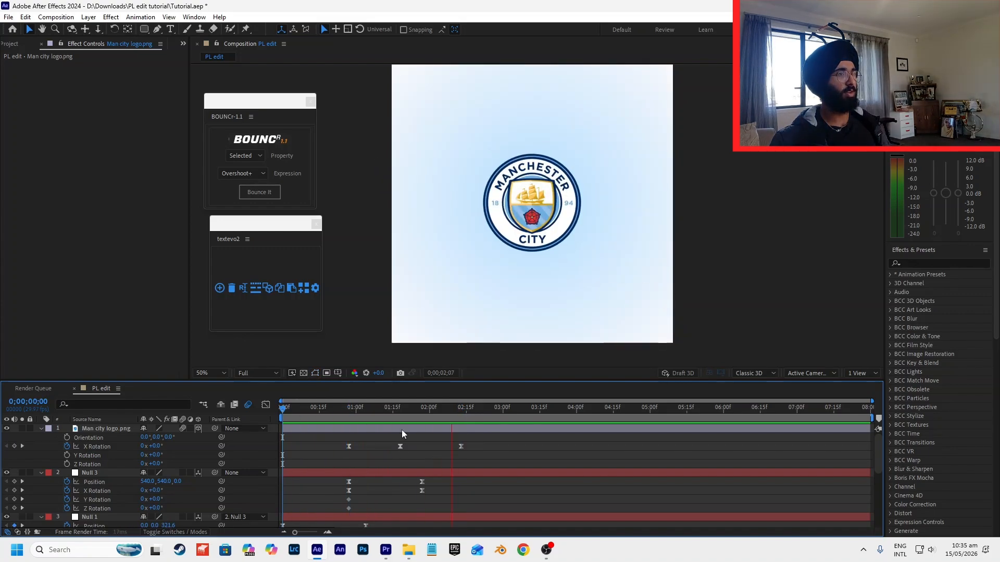
pyautogui.press('space')
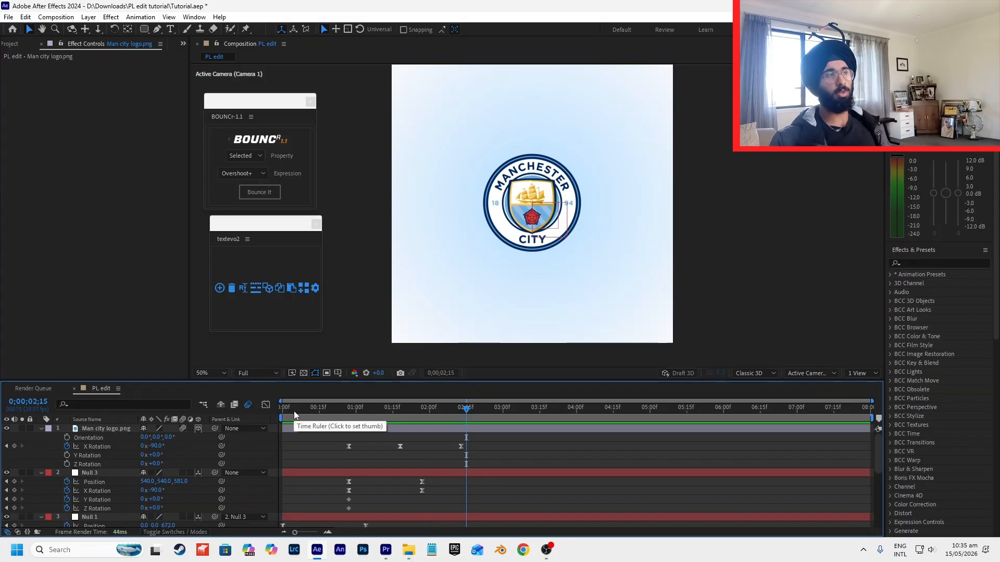
# - Split the Man City logo layer at 0;00;00;20 and delete the part before it
pyautogui.moveTo(294, 411); pyautogui.dragTo(330, 417)
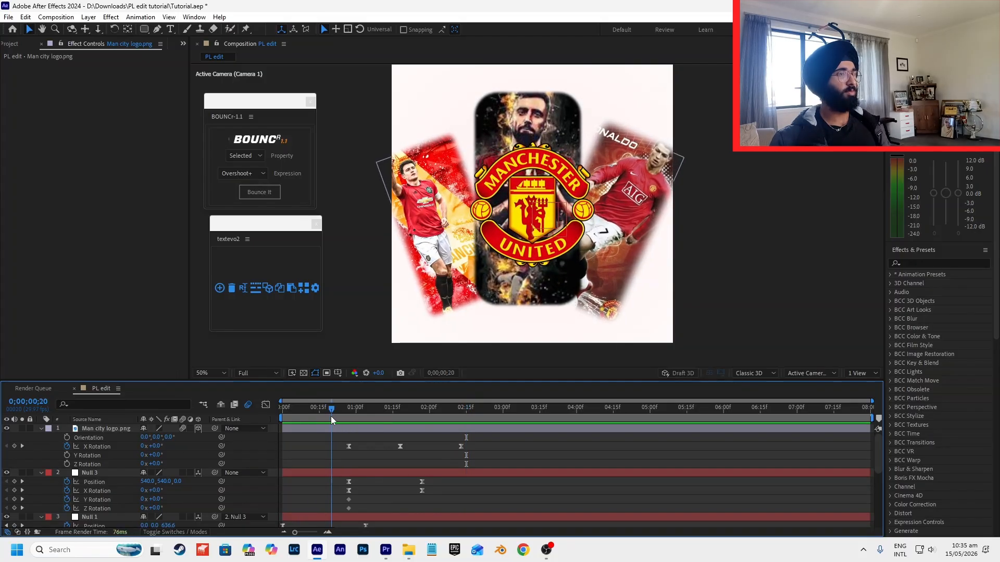
pyautogui.hotkey('ctrl', 'shift', 'd')
pyautogui.press('Delete')
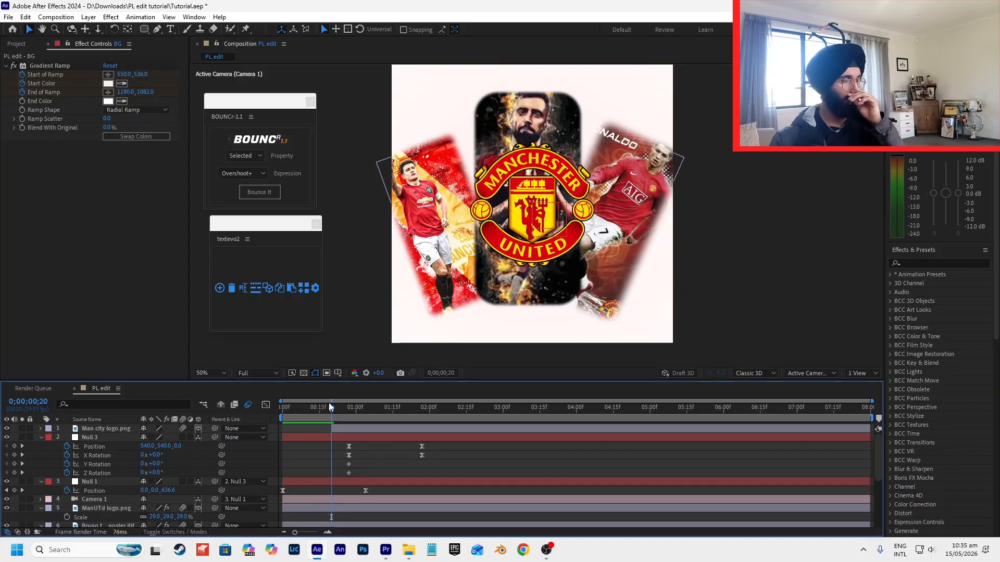
# - Preview the trimmed transition from the start and compare it with the finished edit in Premiere Pro
pyautogui.moveTo(329, 409); pyautogui.dragTo(249, 420)
pyautogui.press('space')
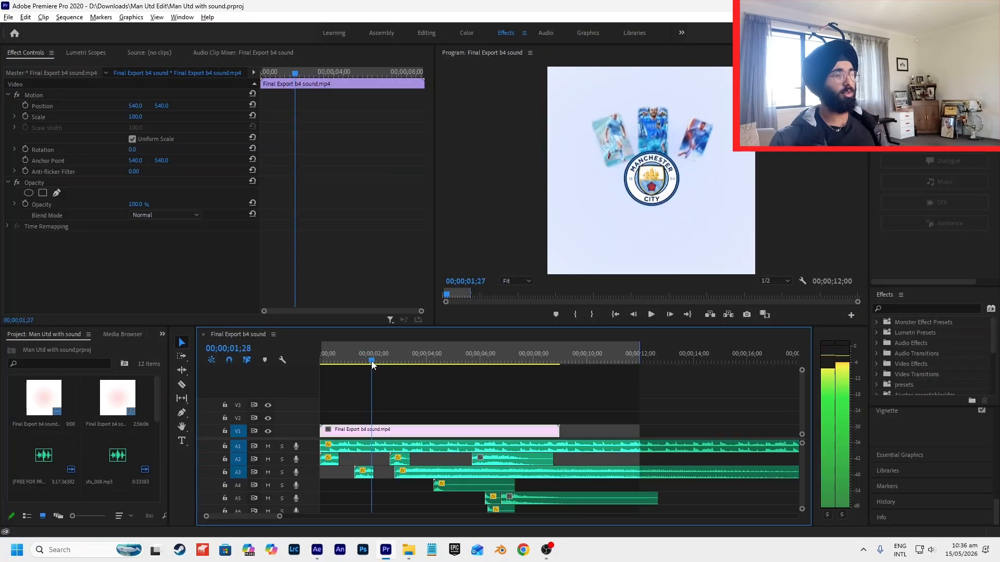
pyautogui.moveTo(369, 366); pyautogui.dragTo(344, 375)
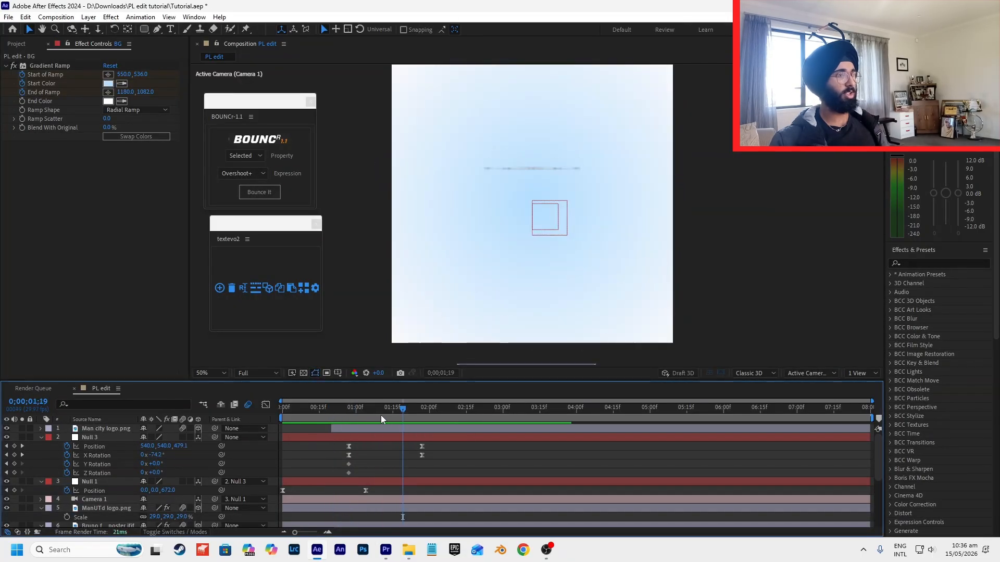
# - Choose the Rectangle tool in After Effects and set its shape stroke to None
pyautogui.click(383, 427)
pyautogui.click(150, 41)
pyautogui.click(145, 30)
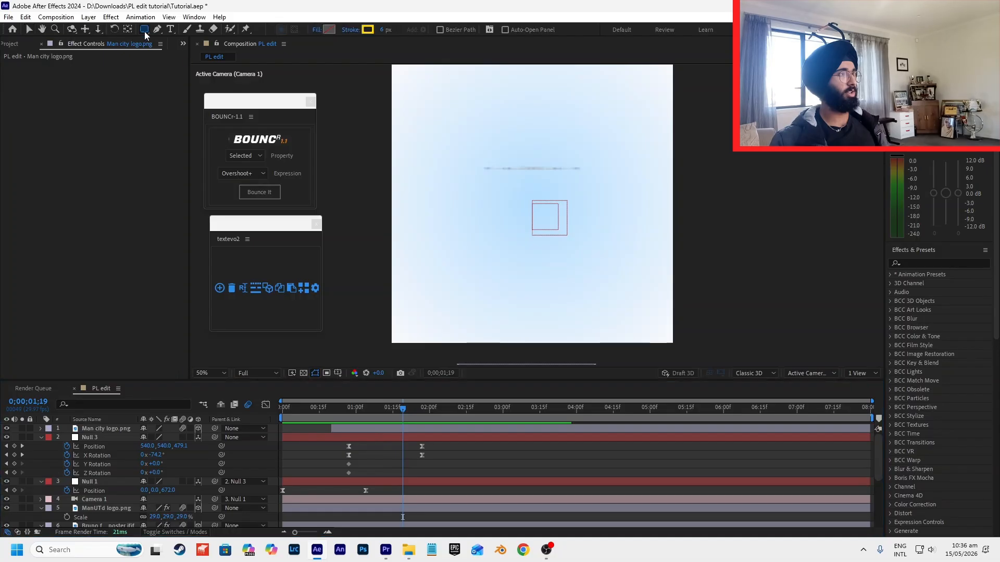
pyautogui.click(145, 31)
pyautogui.click(189, 34)
pyautogui.click(367, 30)
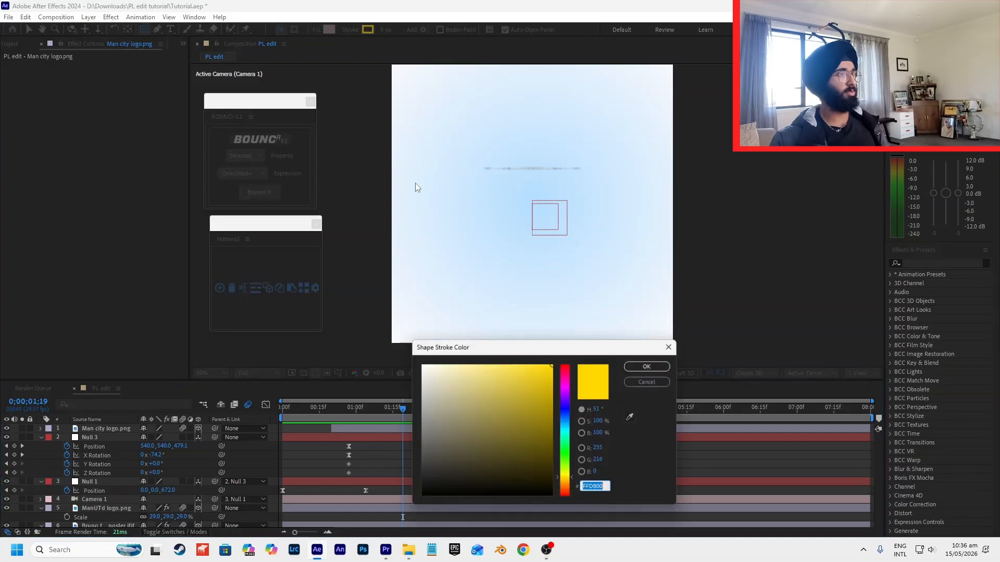
pyautogui.click(639, 367)
pyautogui.click(353, 31)
pyautogui.click(447, 245)
pyautogui.click(483, 305)
# - Set the shape fill to light blue 78D4FF and draw a rectangle about 496 × 110 px over the edge-on Man City logo
pyautogui.click(329, 29)
pyautogui.moveTo(564, 414); pyautogui.dragTo(563, 424)
pyautogui.moveTo(497, 365); pyautogui.dragTo(490, 354)
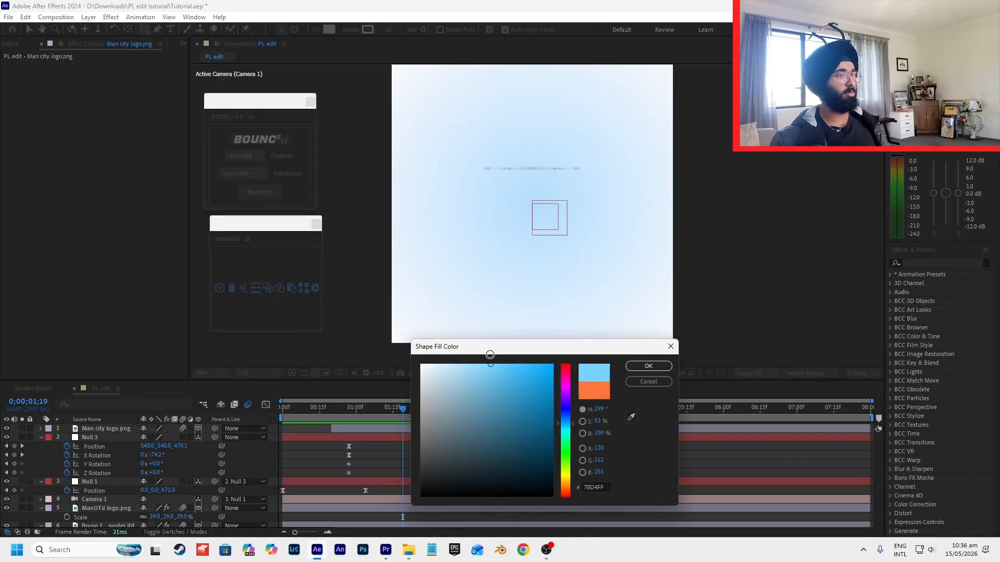
pyautogui.click(649, 366)
pyautogui.moveTo(468, 142); pyautogui.dragTo(598, 169)
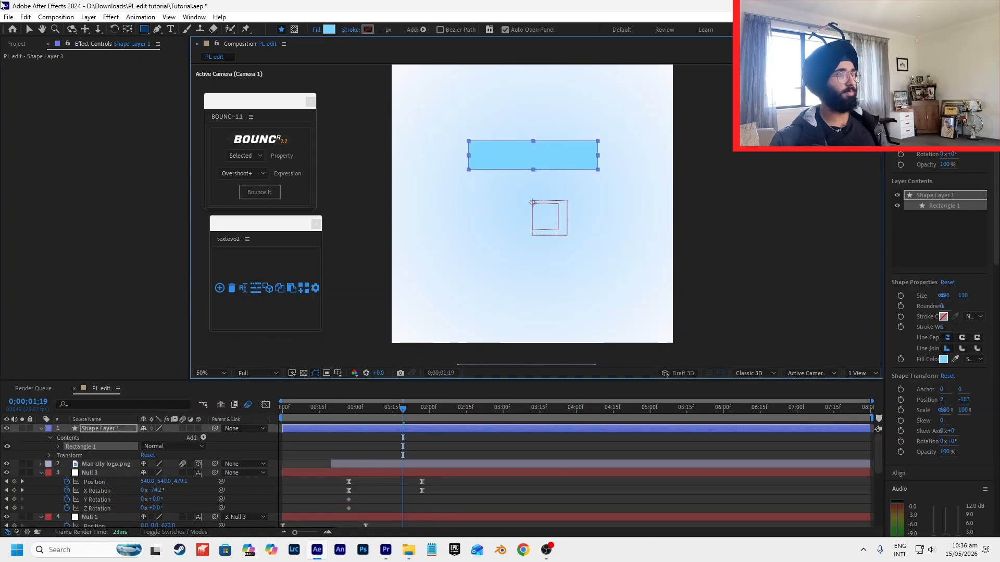
# - Mask the blue rectangle with a smaller rounded rectangle and set the mask feather to 65 pixels
pyautogui.click(31, 29)
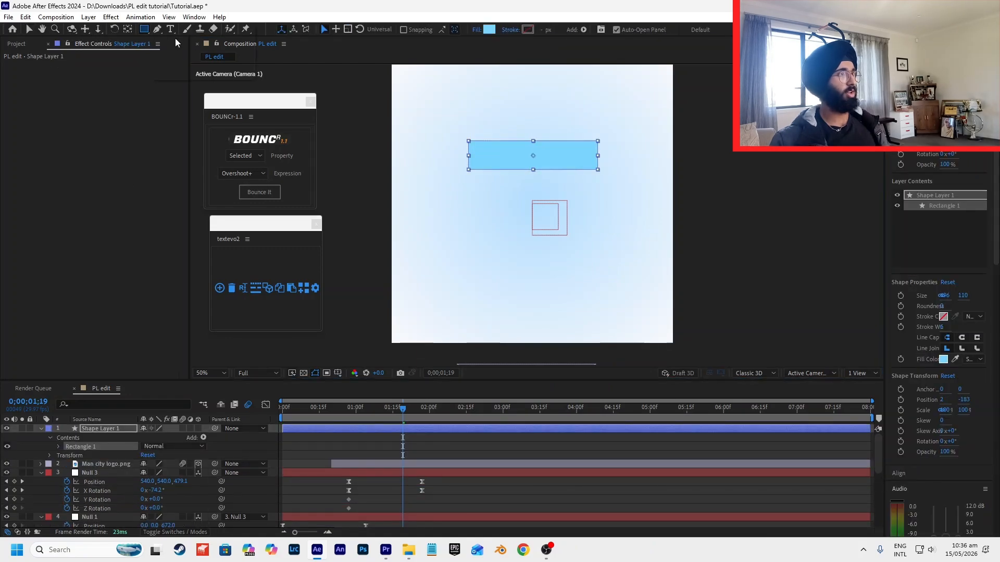
pyautogui.press('q')
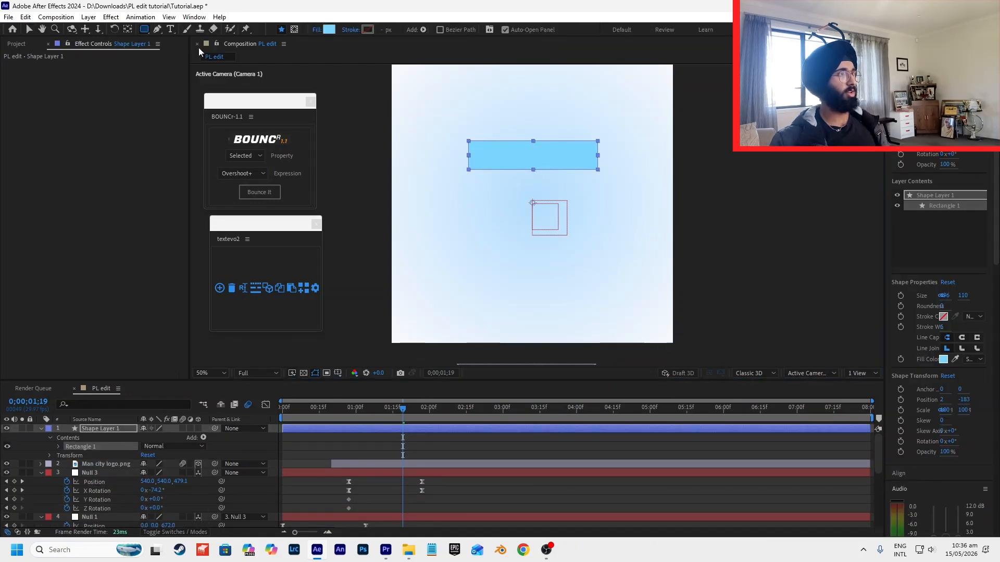
pyautogui.click(294, 30)
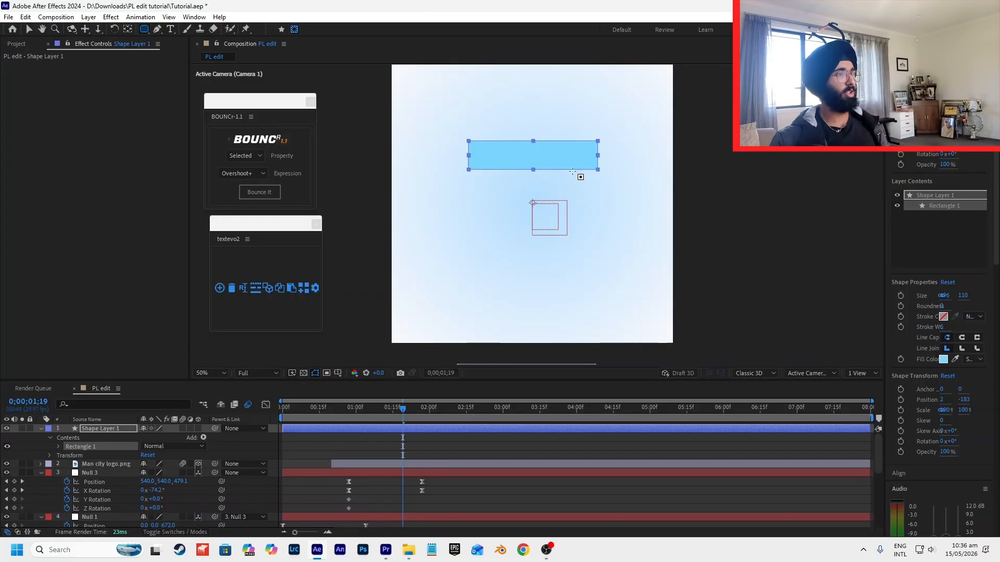
pyautogui.moveTo(500, 150); pyautogui.dragTo(576, 168)
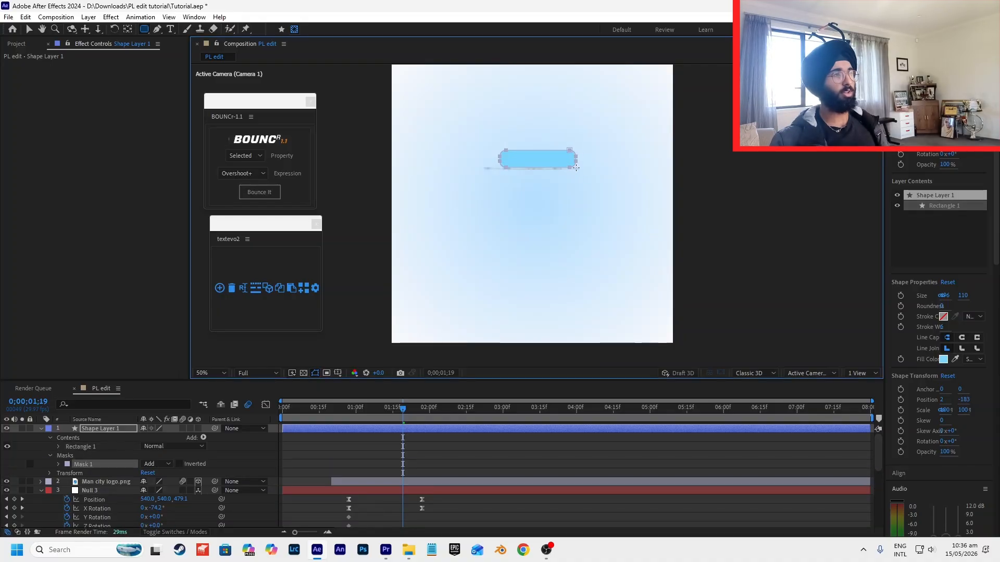
pyautogui.press('f')
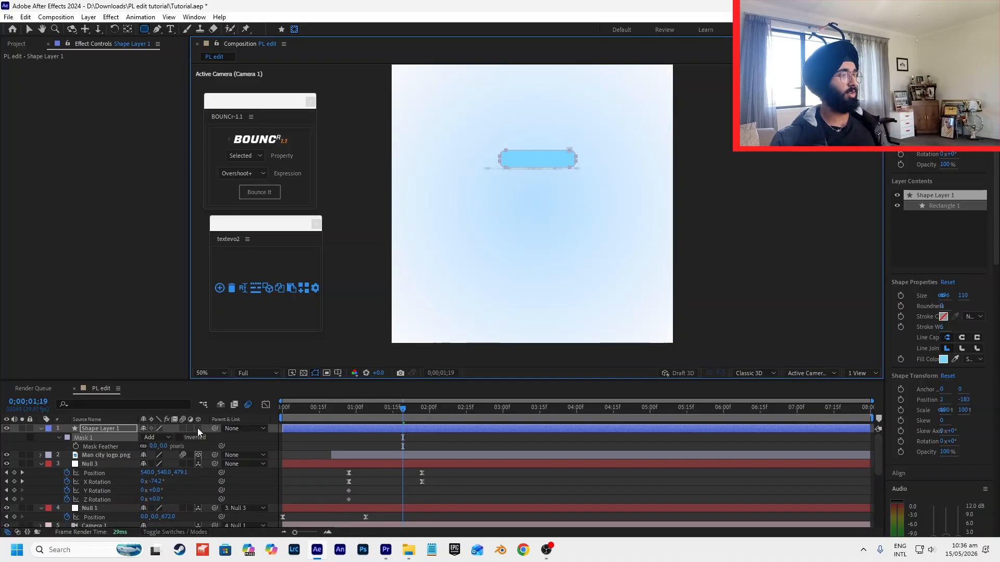
pyautogui.moveTo(157, 448); pyautogui.dragTo(167, 444)
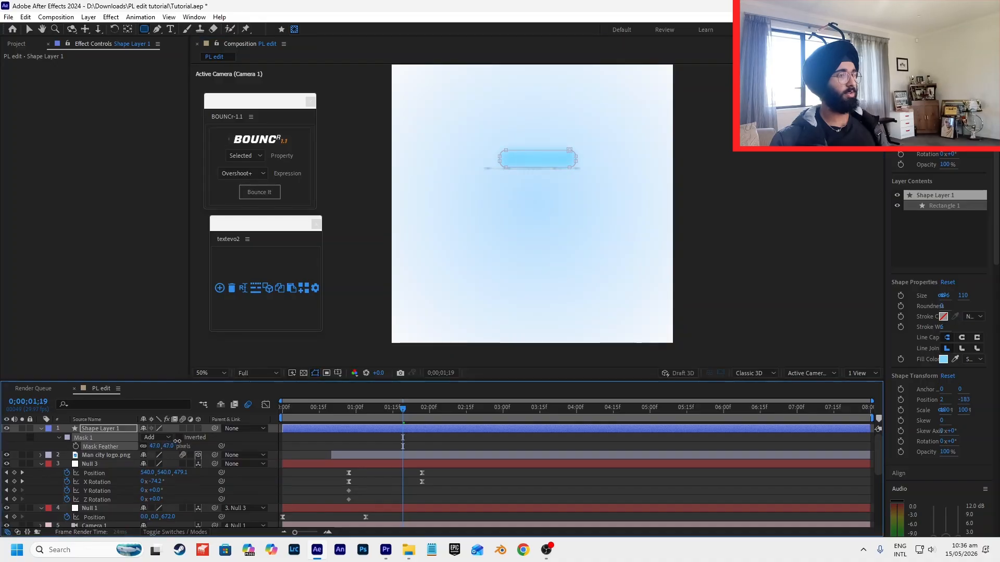
# - Make the blue shape layer 3D and move it in front of the edge-on Man City logo
pyautogui.click(198, 428)
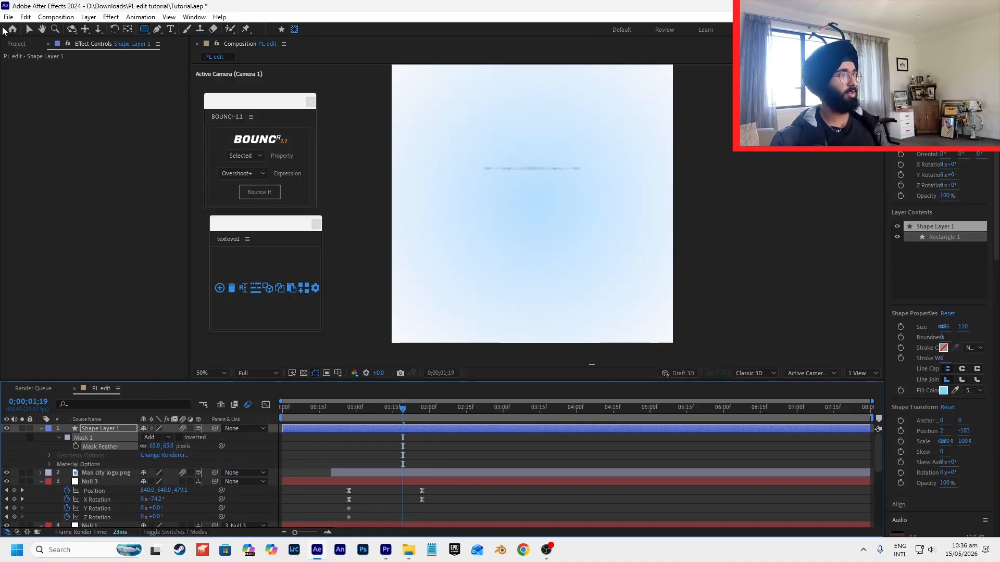
pyautogui.click(30, 30)
pyautogui.click(424, 437)
pyautogui.click(423, 428)
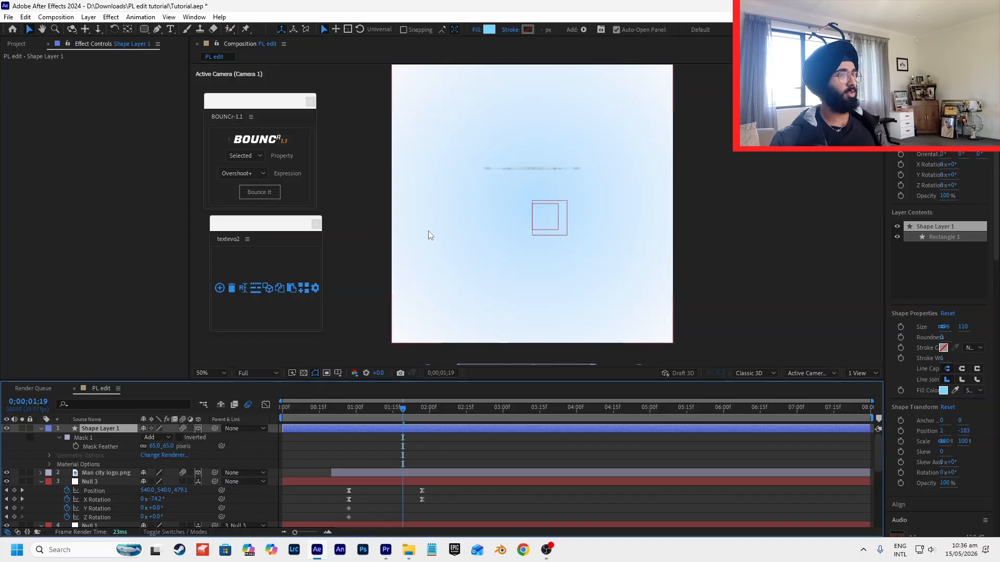
pyautogui.scroll(-1, 489, 207)
pyautogui.moveTo(536, 329); pyautogui.dragTo(536, 219)
pyautogui.scroll(1, 516, 169)
pyautogui.scroll(1, 539, 195)
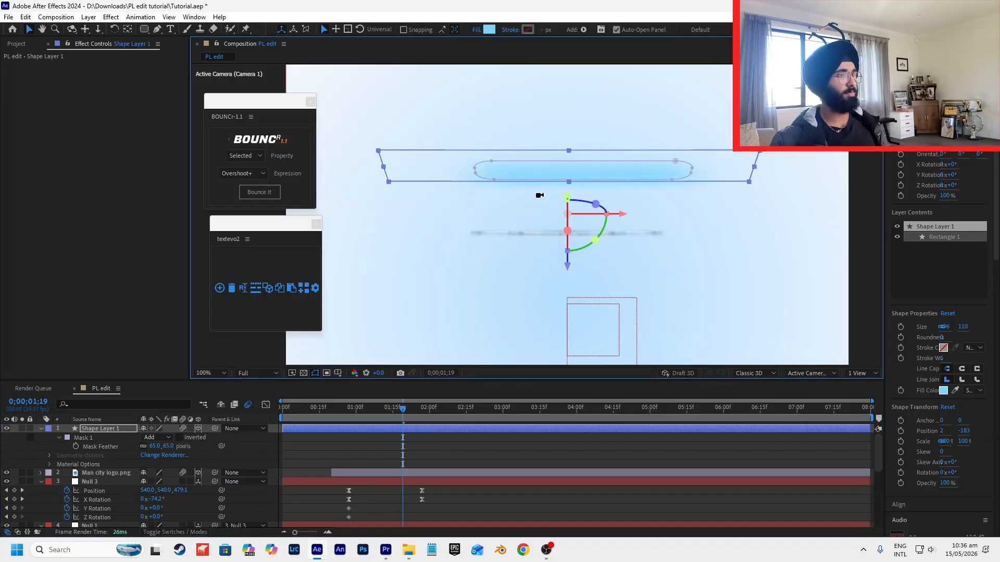
pyautogui.moveTo(520, 176); pyautogui.dragTo(506, 229)
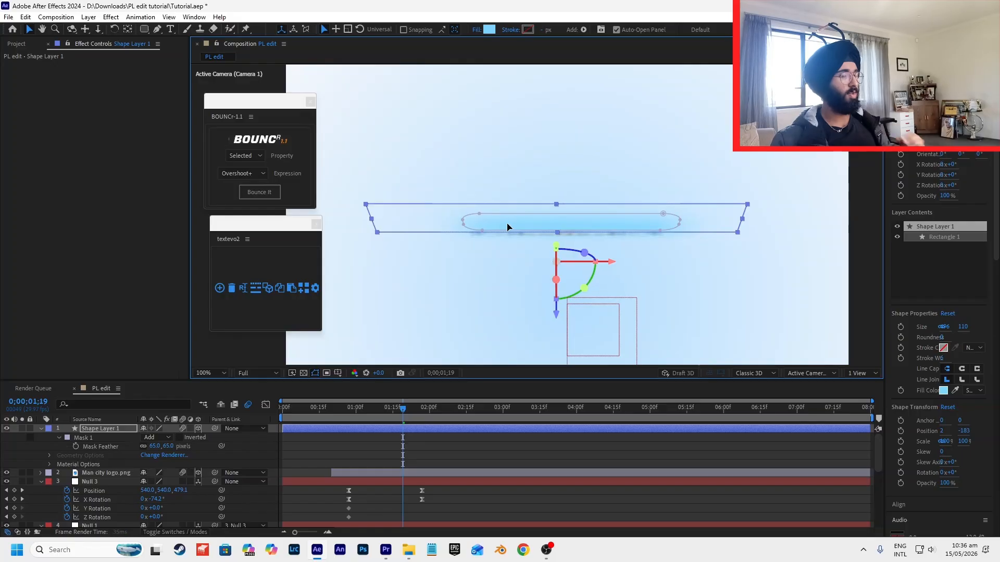
# - Set the blue shape's X Rotation to -77° to face the camera at 0;00;01;20 and reposition it over the logo
pyautogui.click(447, 441)
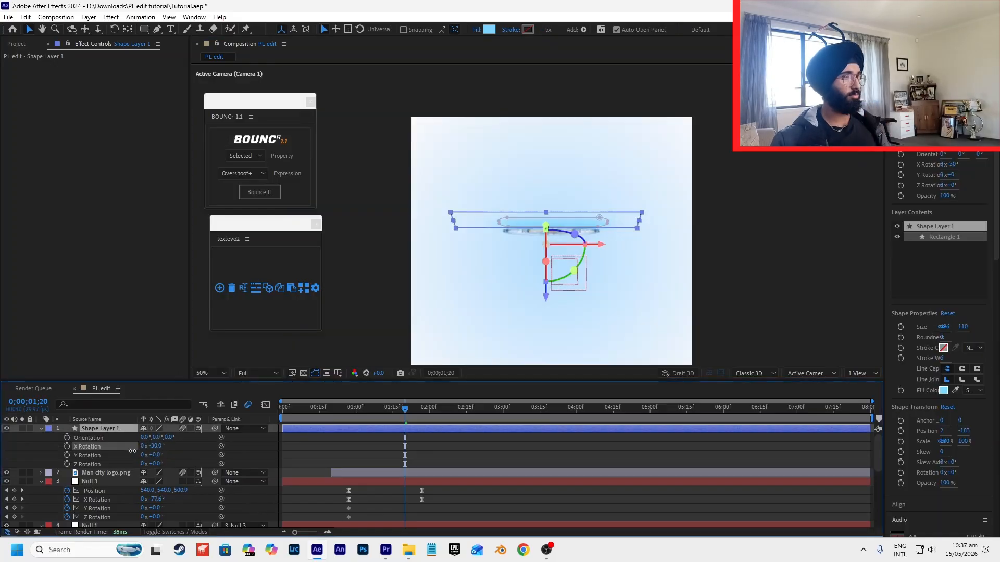
pyautogui.moveTo(158, 446); pyautogui.dragTo(118, 453)
pyautogui.scroll(1, 574, 241)
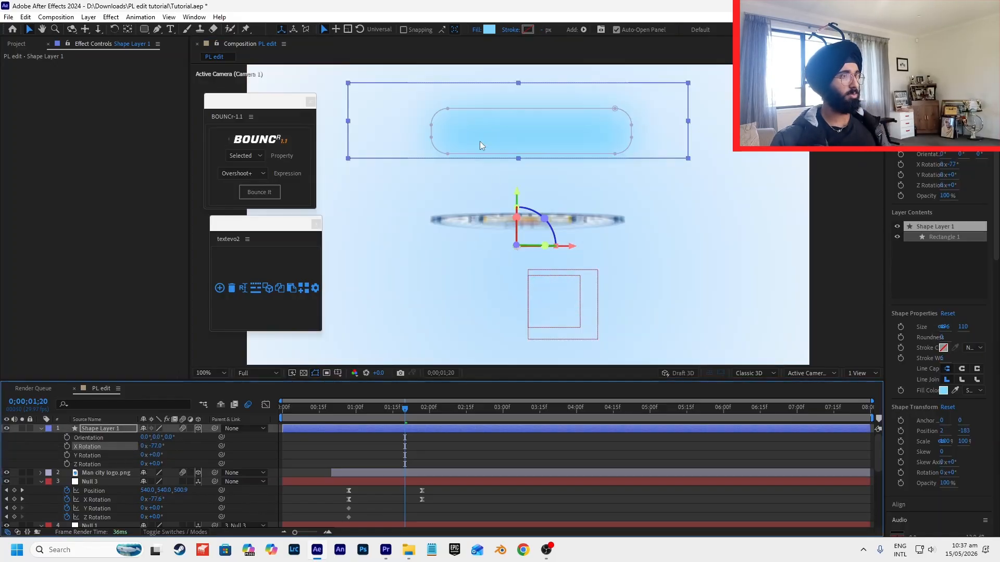
pyautogui.moveTo(480, 142); pyautogui.dragTo(481, 191)
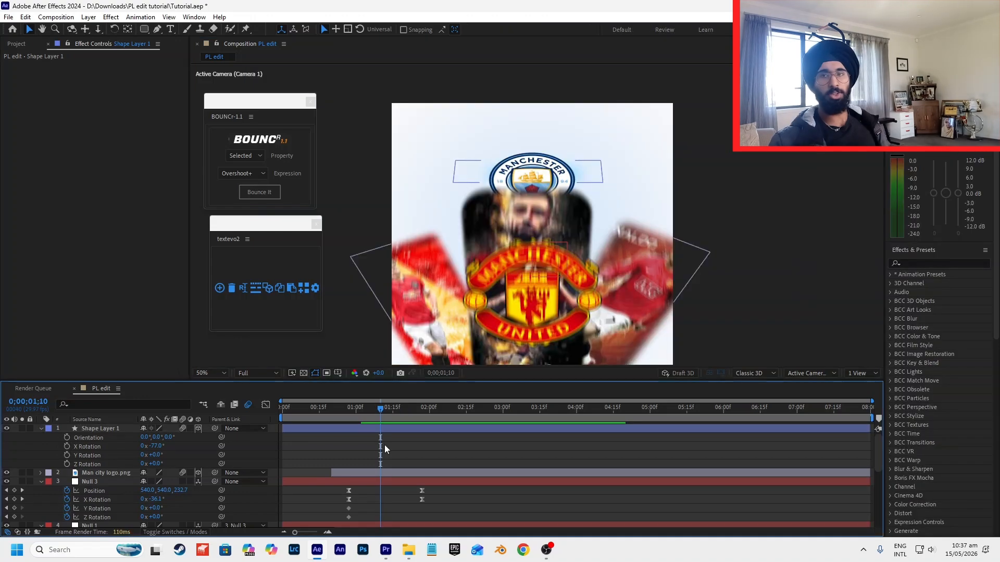
# - Trim the blue shape layer to start at 0;00;01;15 and end just before Null 3's last keyframes, checking it in playback
pyautogui.click(394, 429)
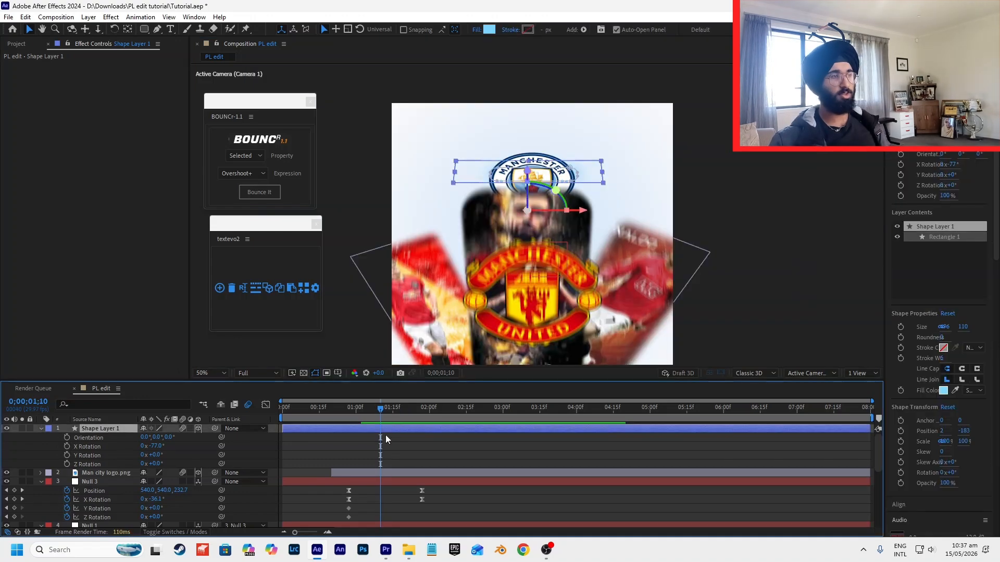
pyautogui.moveTo(381, 410); pyautogui.dragTo(394, 418)
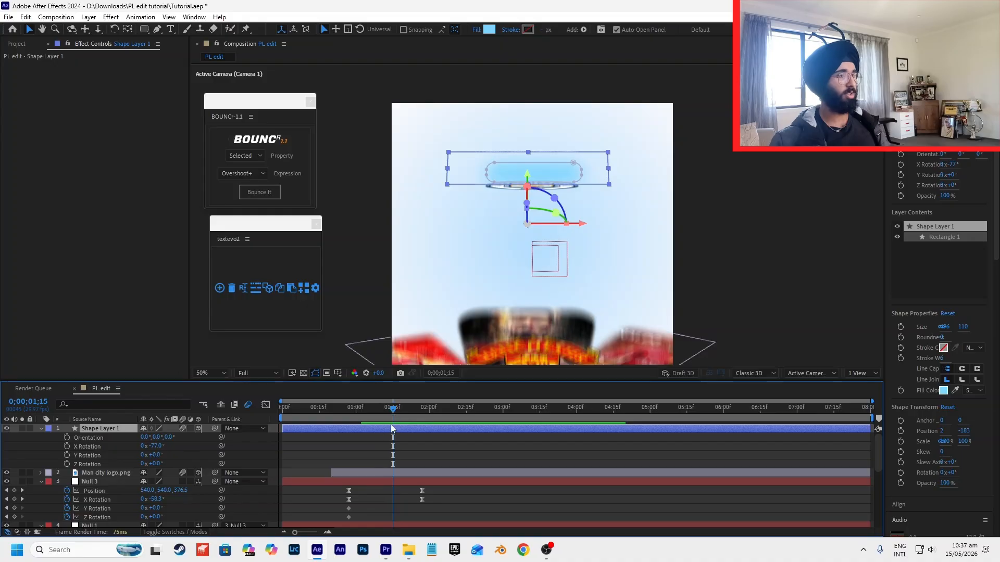
pyautogui.hotkey('ctrl', 'z')
pyautogui.hotkey('ctrl', 'z')
pyautogui.hotkey('ctrl', 'z')
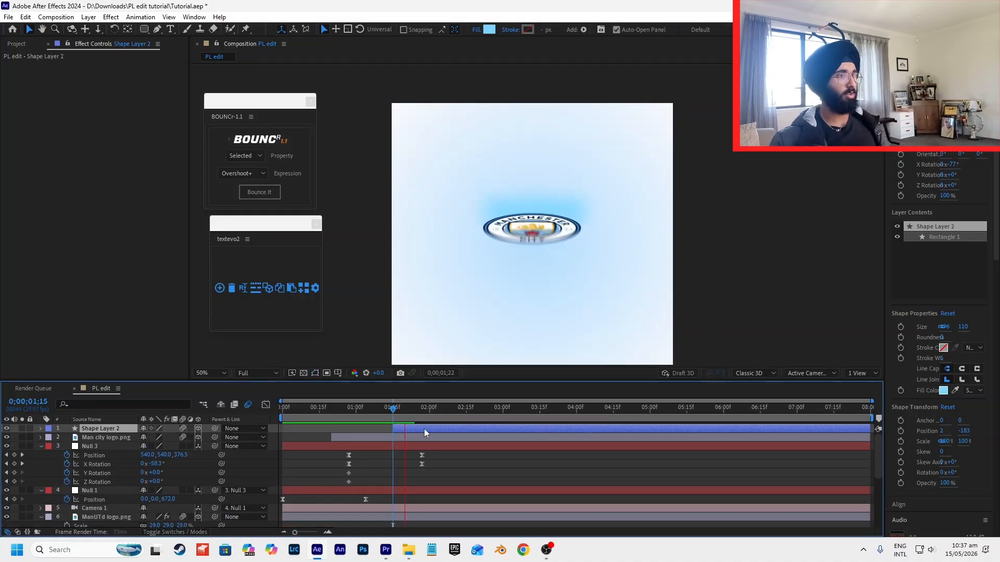
pyautogui.press('space')
pyautogui.hotkey('alt', ']')
pyautogui.press('space')
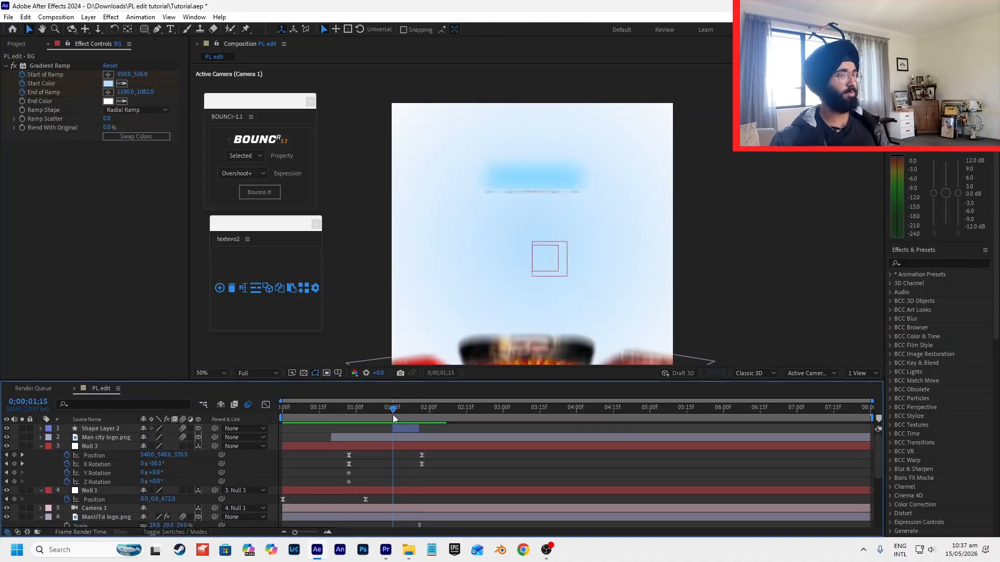
# - Set the blue shape's Opacity to 66%, keyframe it, and shift the keyframe slightly past the layer's start
pyautogui.press('t')
pyautogui.moveTo(146, 438); pyautogui.dragTo(129, 441)
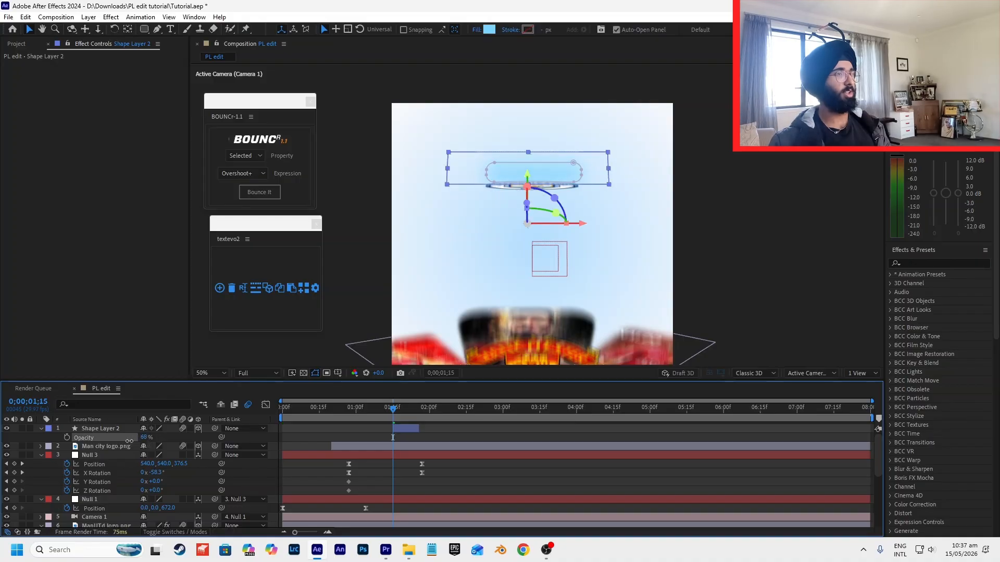
pyautogui.click(502, 428)
pyautogui.click(396, 430)
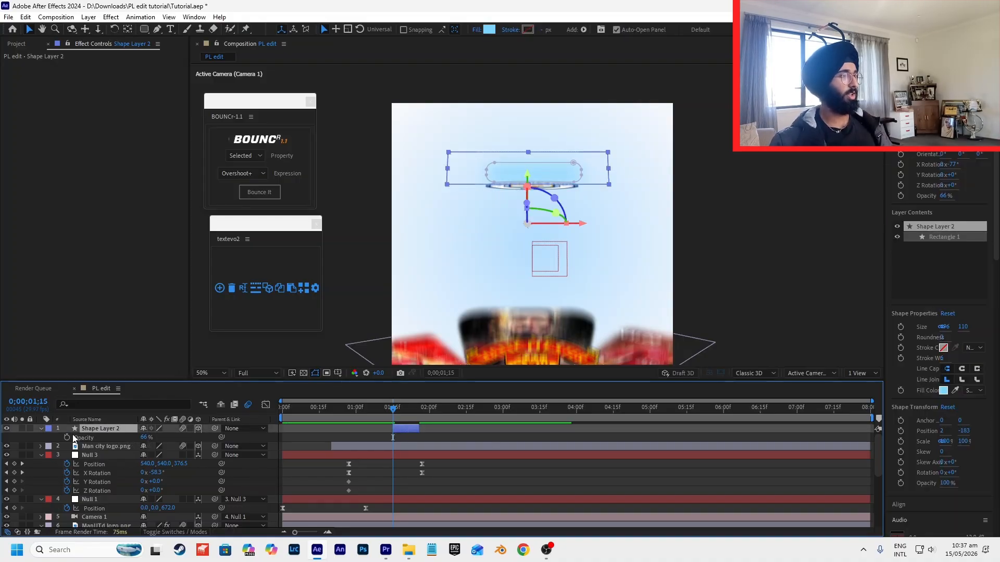
pyautogui.click(67, 437)
pyautogui.click(391, 444)
pyautogui.moveTo(393, 438); pyautogui.dragTo(405, 438)
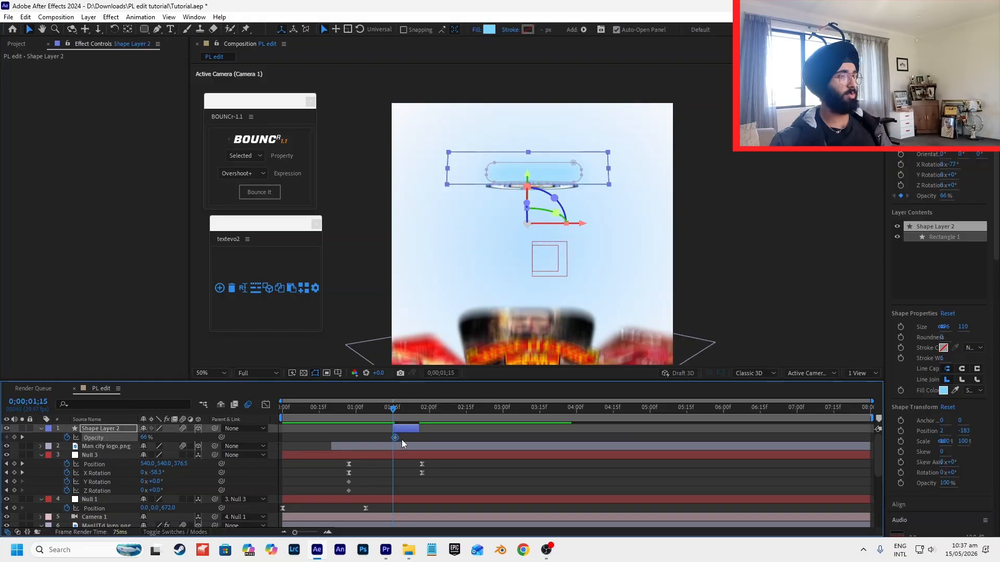
# - Add 0% Opacity keyframes to the blue shape at 0;00;01;11 and 0;00;01;28, with the 66% keyframe moved slightly earlier between them
pyautogui.press('pageup')
pyautogui.press('pageup')
pyautogui.press('pageup')
pyautogui.press('pageup')
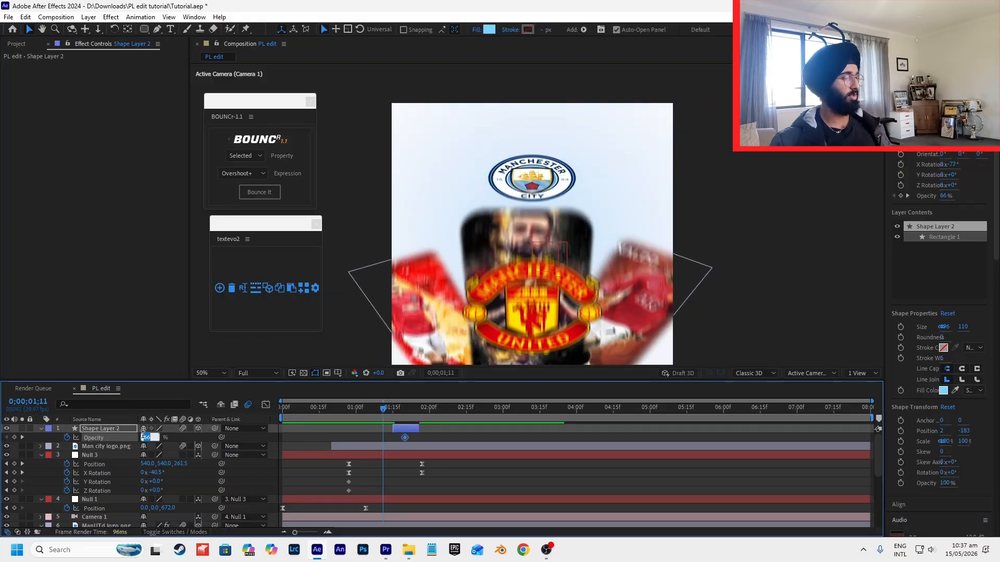
pyautogui.moveTo(402, 438); pyautogui.dragTo(425, 418)
pyautogui.click(399, 418)
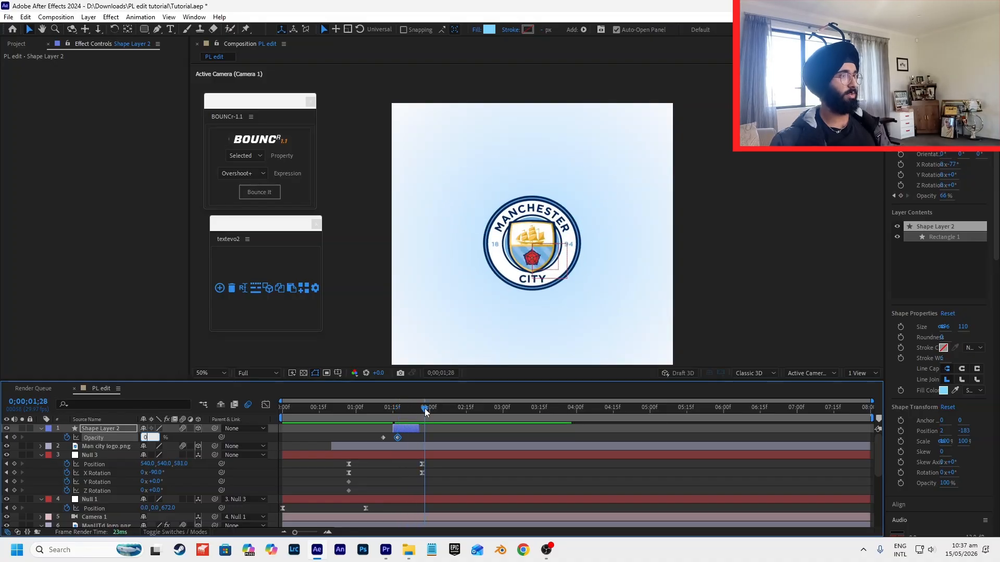
# - Play back the logo flip to check the blue glow's fade, and compare it with the finished edit in Premiere Pro
pyautogui.press('space')
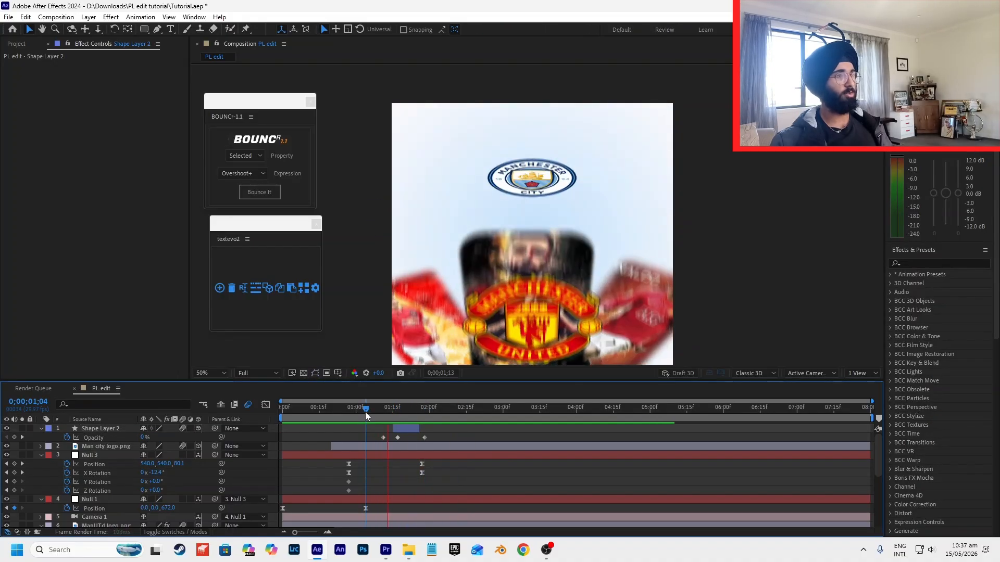
pyautogui.click(365, 415)
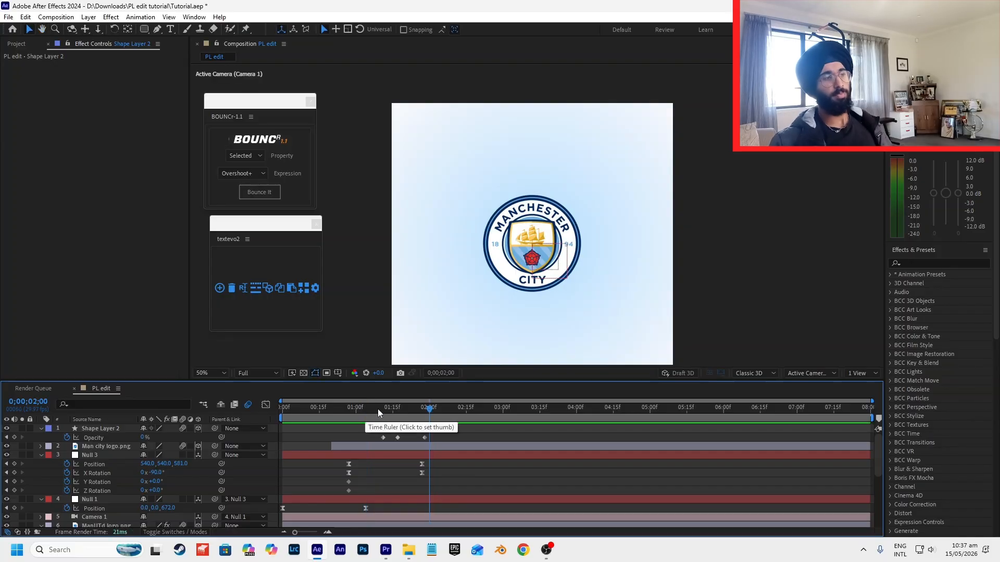
pyautogui.click(378, 414)
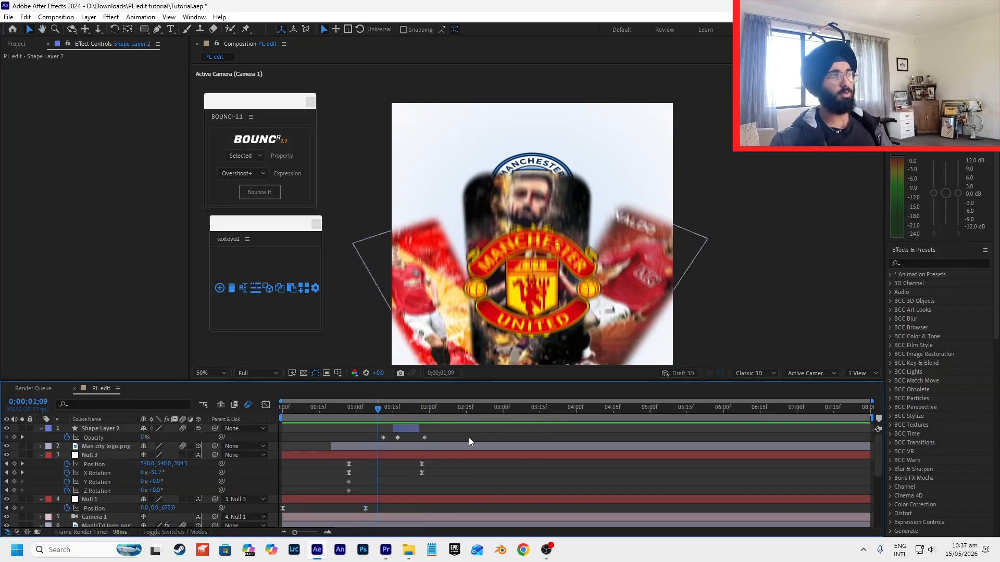
pyautogui.press('space')
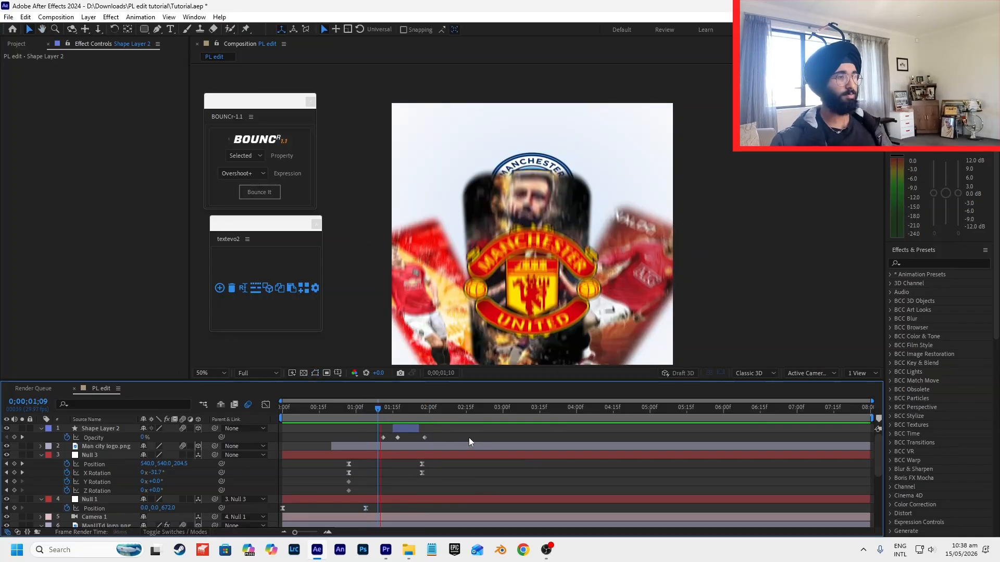
pyautogui.hotkey('alt', 'Tab')
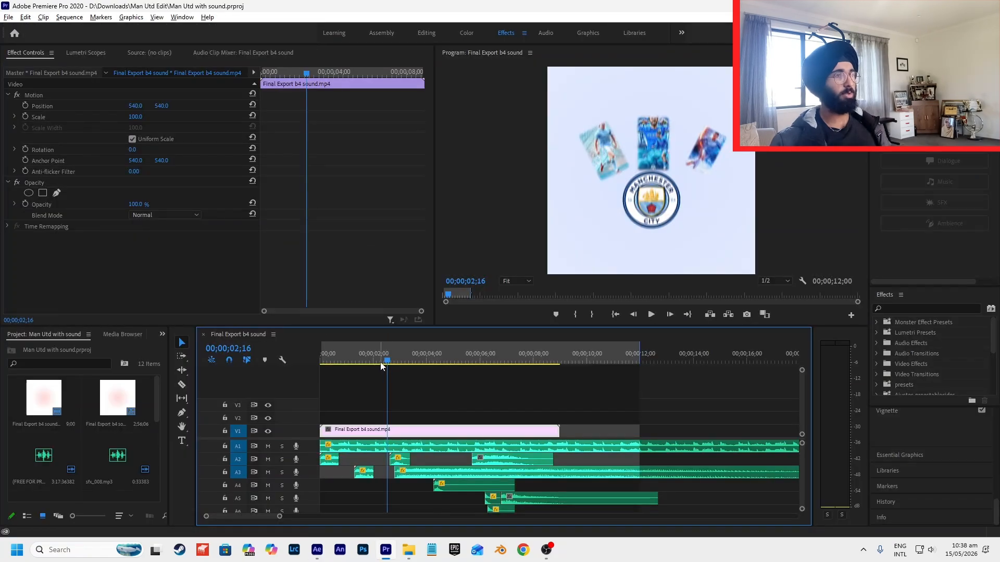
pyautogui.click(429, 395)
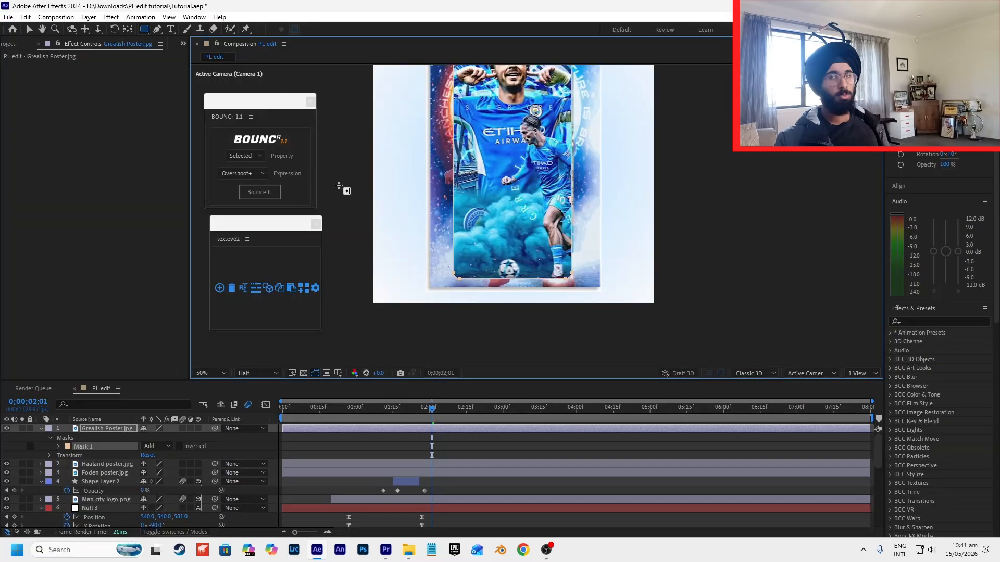
# - Reveal the Grealish poster's Mask Feather and make the poster layer 3D
pyautogui.press('f')
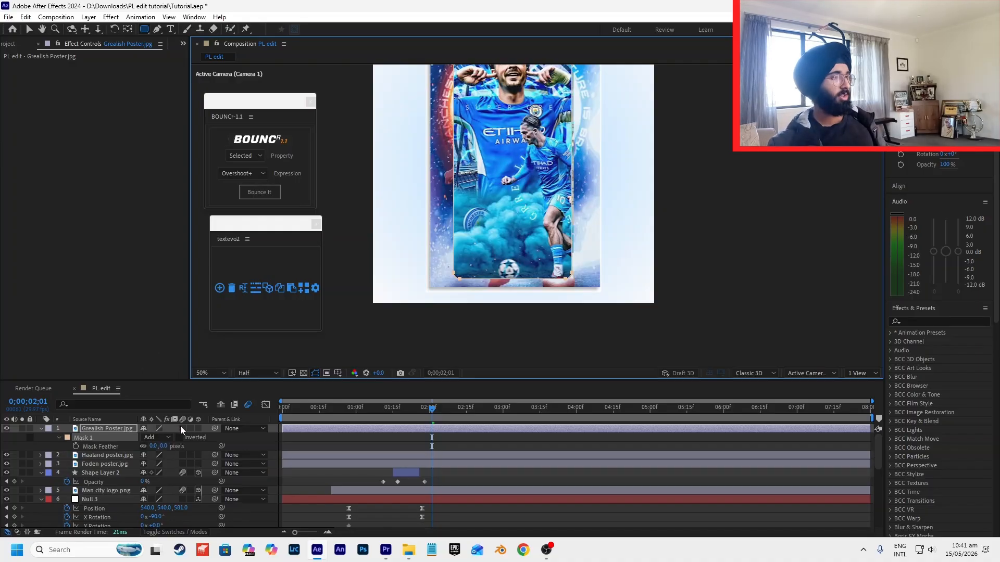
pyautogui.click(198, 429)
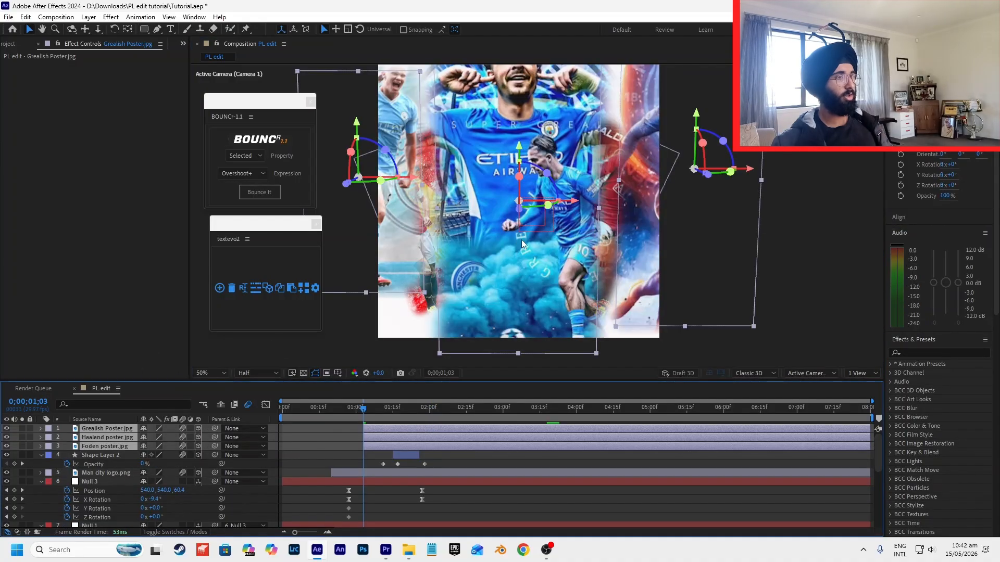
# - Keyframe X Rotation at -90° for the Grealish, Haaland and Foden posters at 0;00;01;27
pyautogui.scroll(-2, 521, 240)
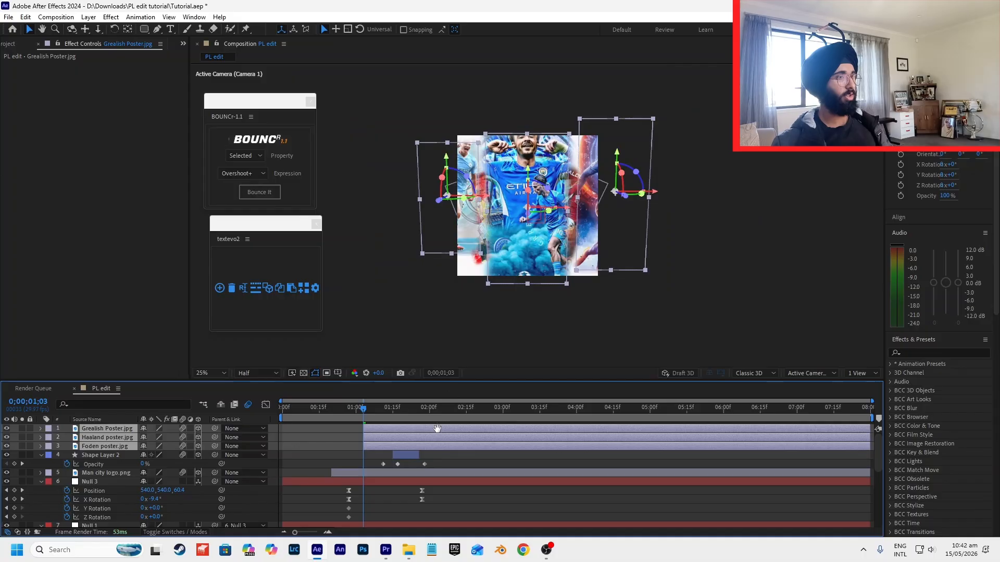
pyautogui.click(418, 412)
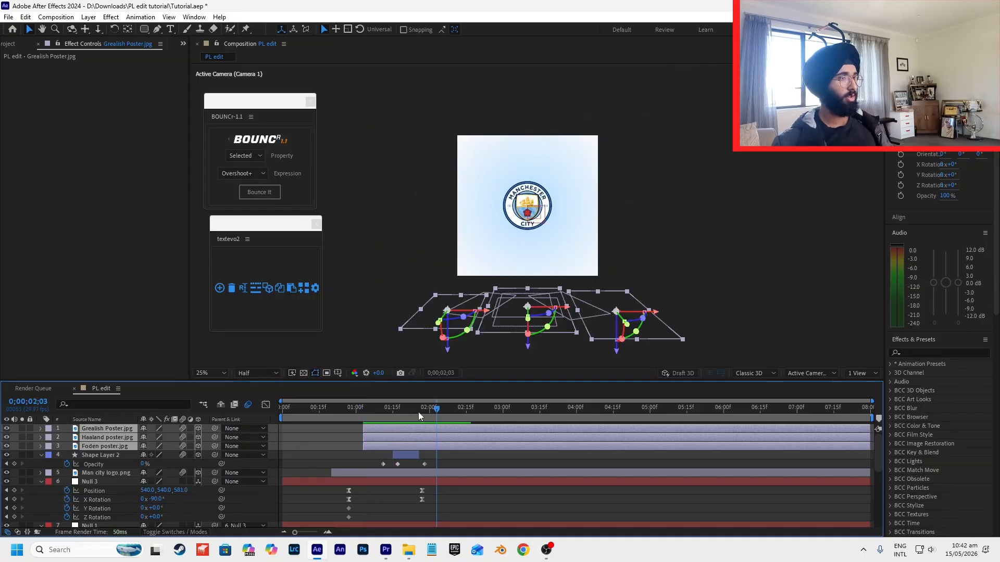
pyautogui.click(423, 412)
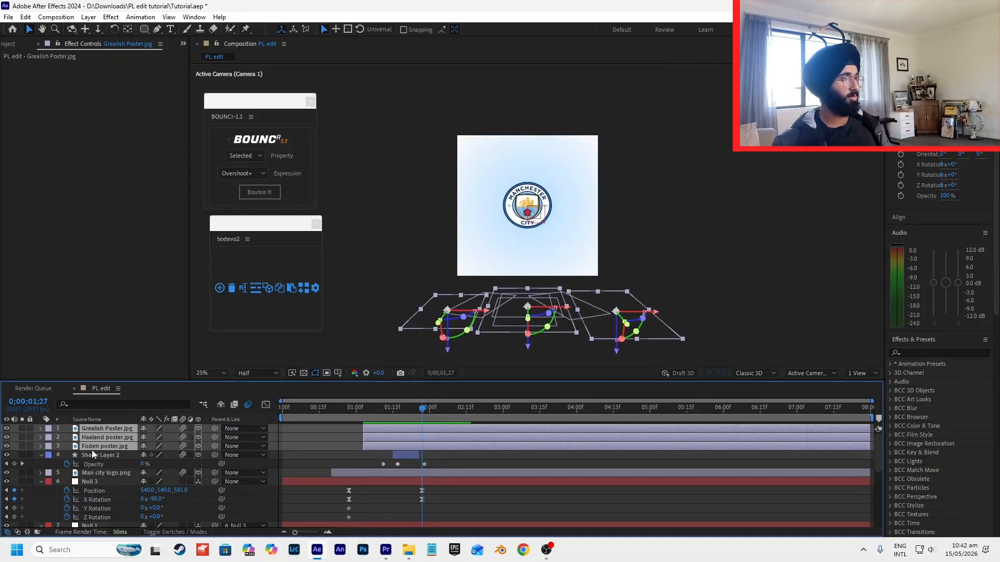
pyautogui.press('r')
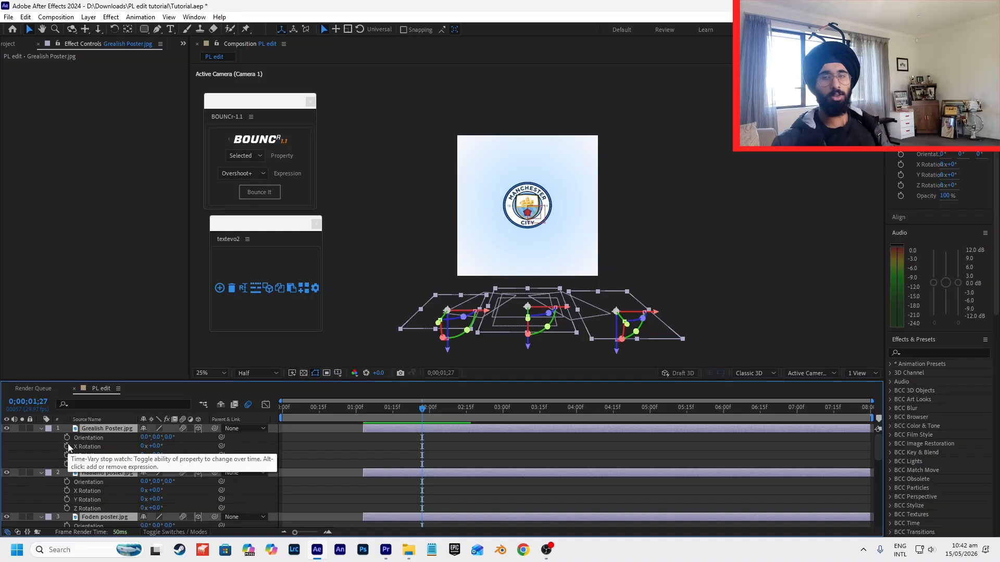
pyautogui.click(66, 446)
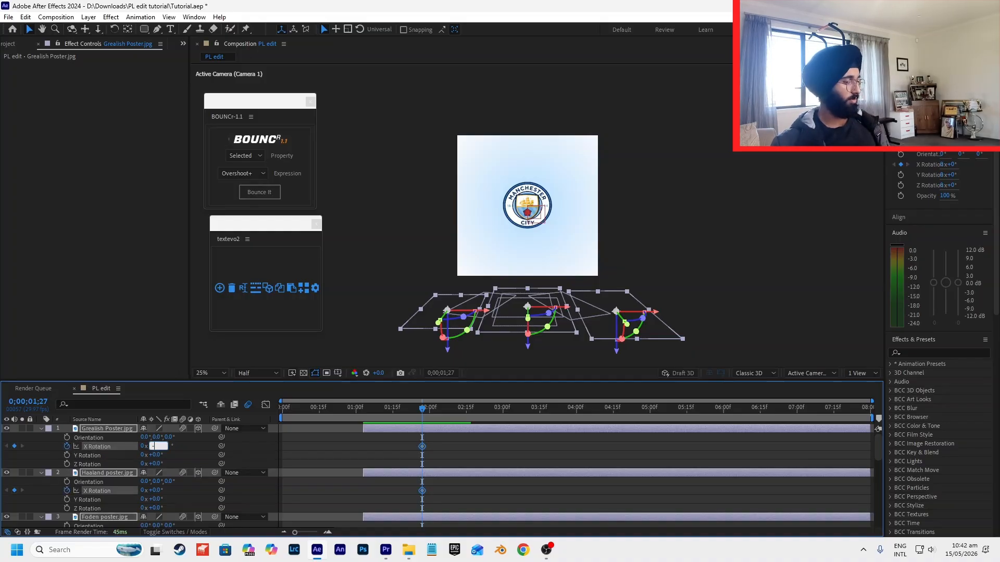
pyautogui.press('Return')
pyautogui.scroll(-4, 404, 436)
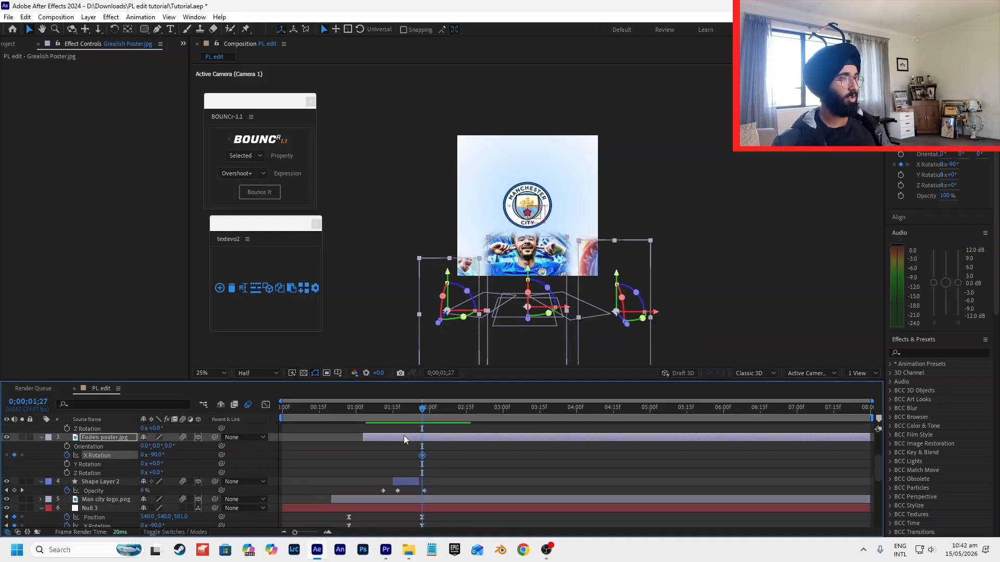
# - Keyframe the three posters' X Rotation at 0° at 0;00;01;04 and apply Easy Ease to all their rotation keyframes
pyautogui.click(360, 414)
pyautogui.moveTo(360, 414)
pyautogui.mouseDown()
pyautogui.moveTo(350, 415)
pyautogui.moveTo(364, 415)
pyautogui.mouseUp()
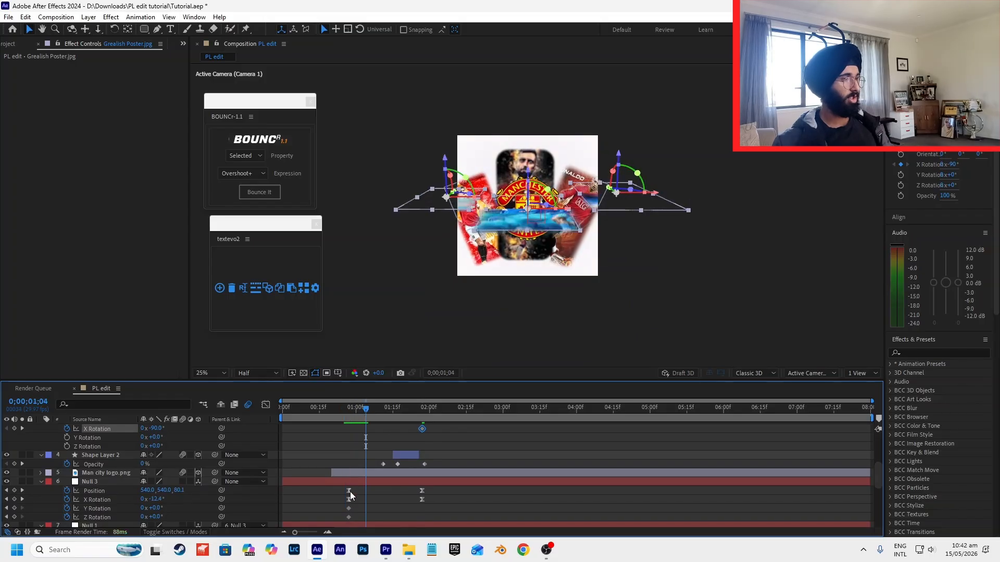
pyautogui.scroll(4, 351, 492)
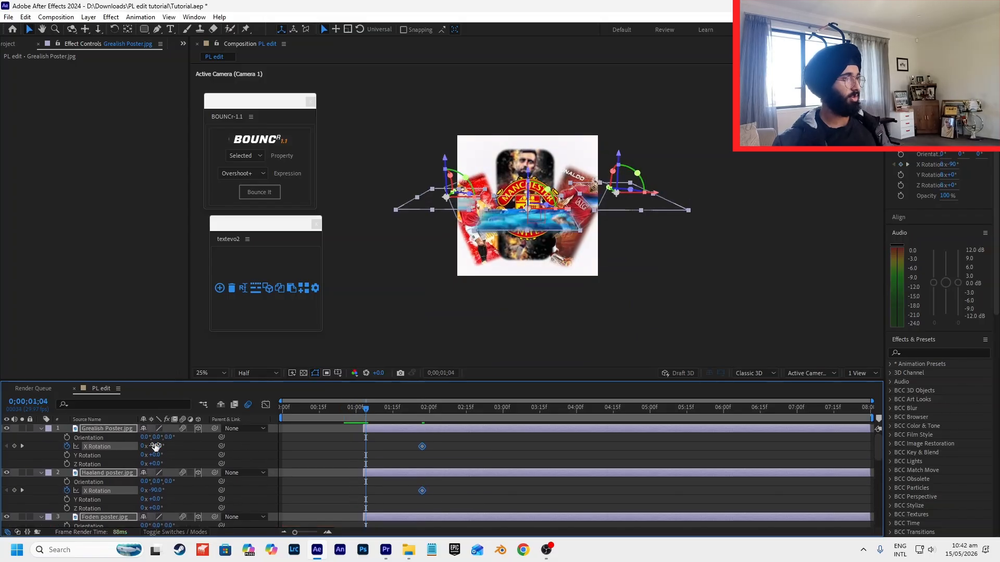
pyautogui.click(15, 447)
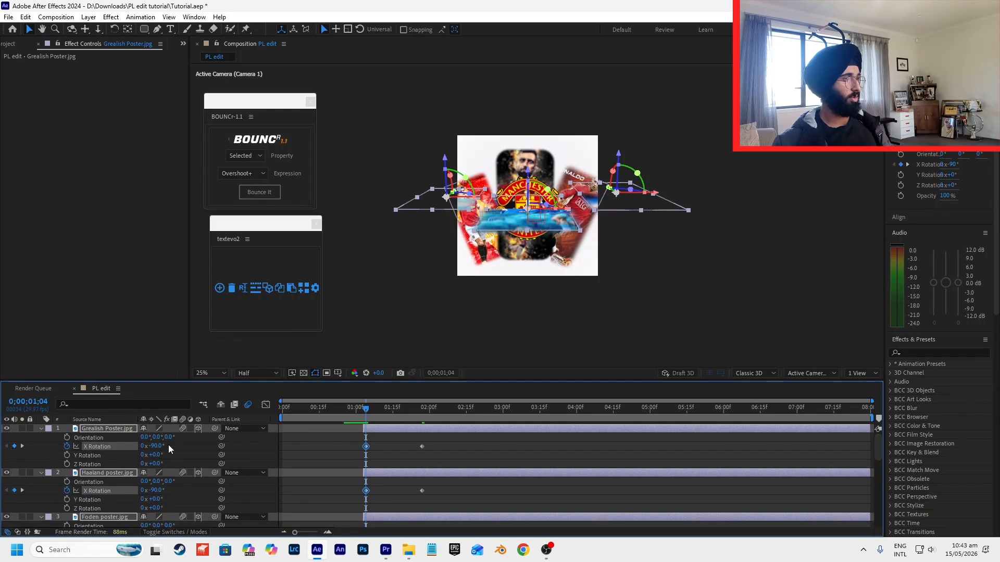
pyautogui.write('0')
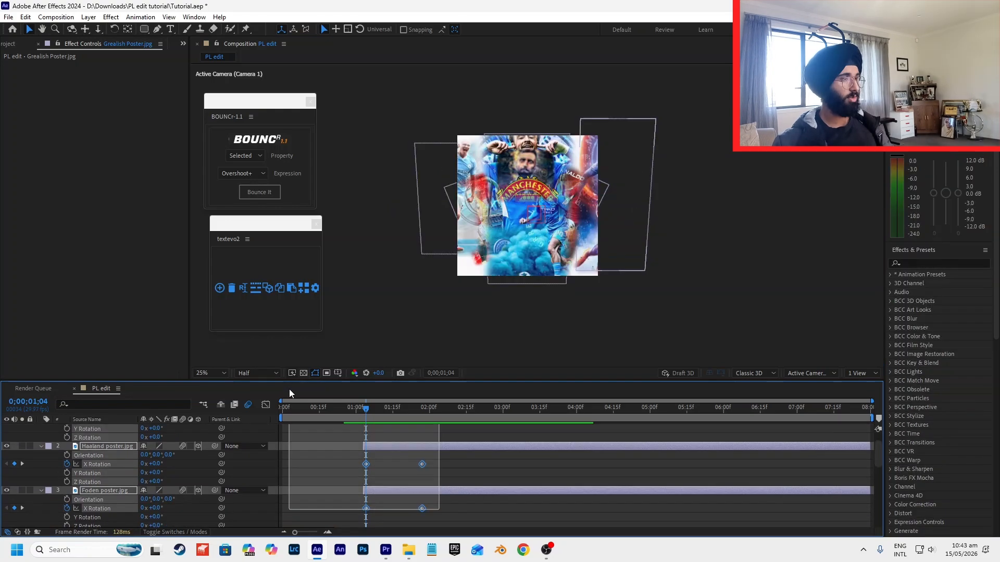
pyautogui.moveTo(289, 389); pyautogui.dragTo(325, 430)
pyautogui.press('F9')
# - Raise the three posters together at 0;00;01;28 so they stand upright around the Man City logo
pyautogui.click(425, 411)
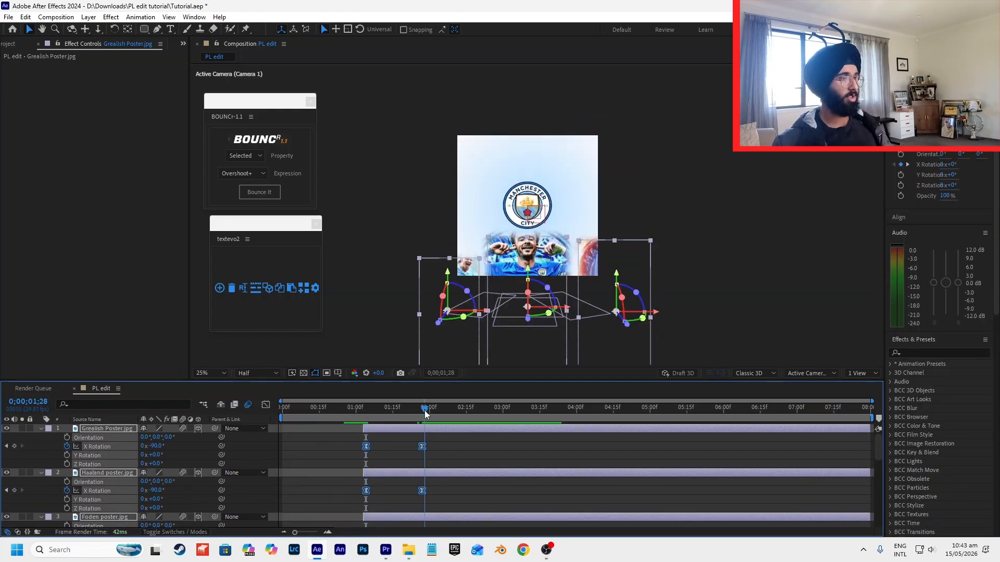
pyautogui.moveTo(518, 263); pyautogui.dragTo(515, 144)
pyautogui.click(346, 482)
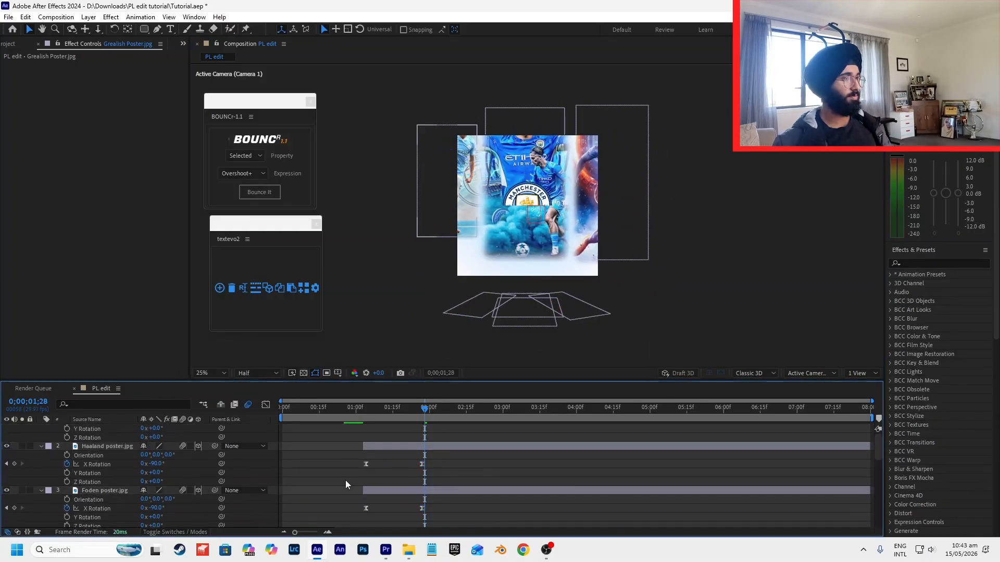
# - Move the Man City logo layer to the top of the layer stack, above the posters
pyautogui.scroll(-3, 90, 483)
pyautogui.click(105, 500)
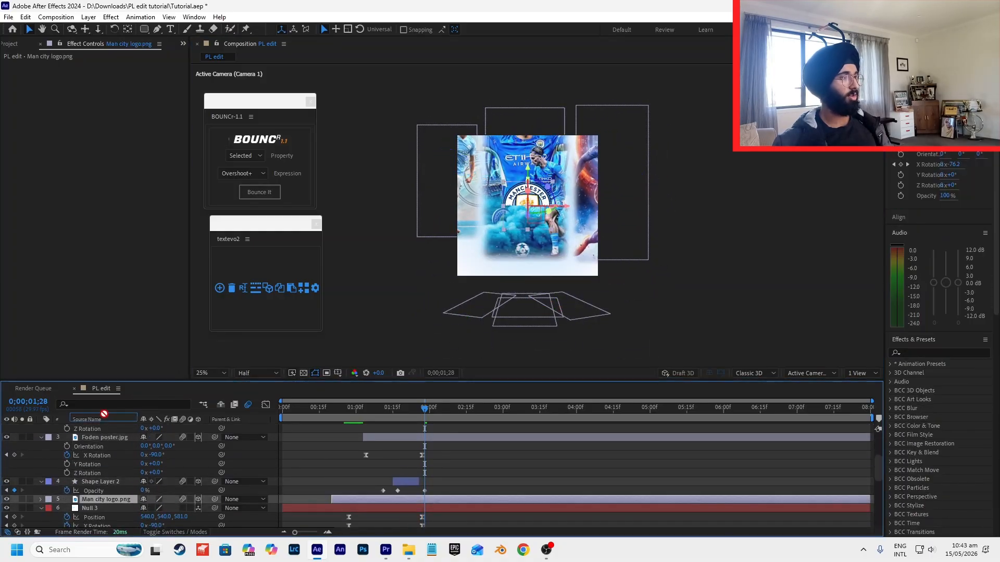
pyautogui.scroll(3, 105, 430)
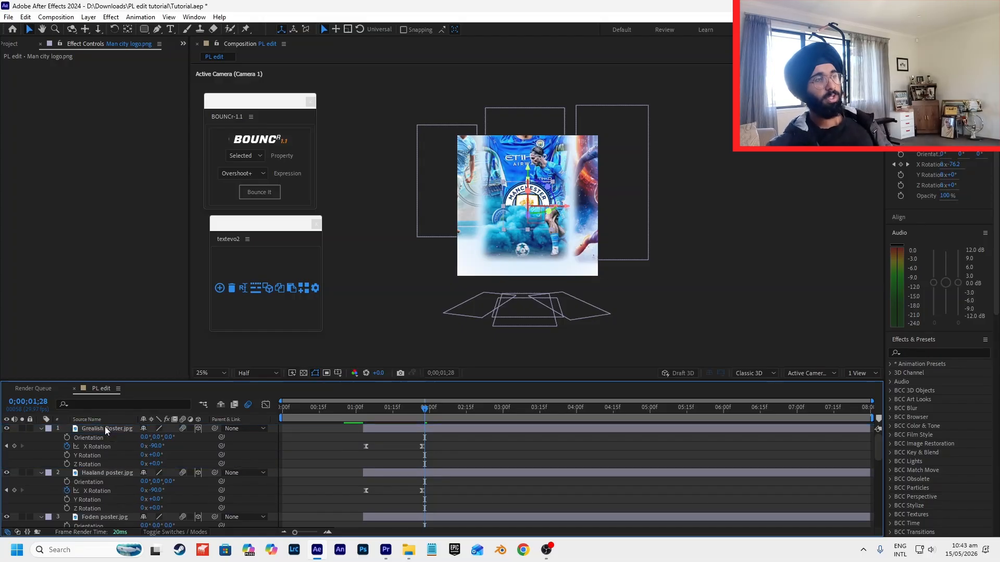
pyautogui.hotkey('ctrl', 'shift', ']')
pyautogui.press('space')
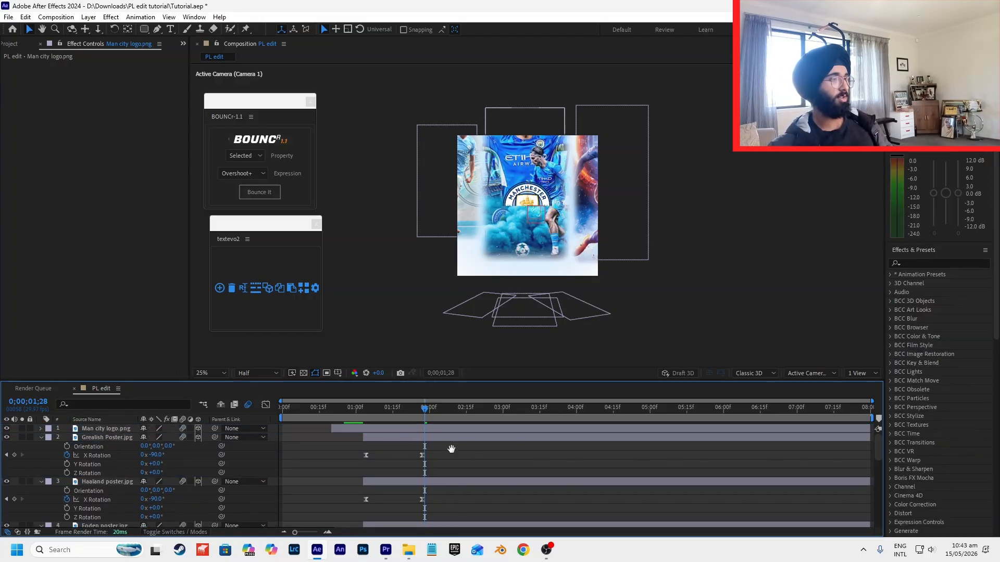
# - Reveal the logo's and posters' Position values at 0;00;01;25 and move the three posters together to a Z position of about 585.1
pyautogui.scroll(2, 519, 219)
pyautogui.moveTo(408, 416)
pyautogui.mouseDown()
pyautogui.moveTo(392, 414)
pyautogui.moveTo(422, 413)
pyautogui.mouseUp()
pyautogui.click(105, 429)
pyautogui.press('p')
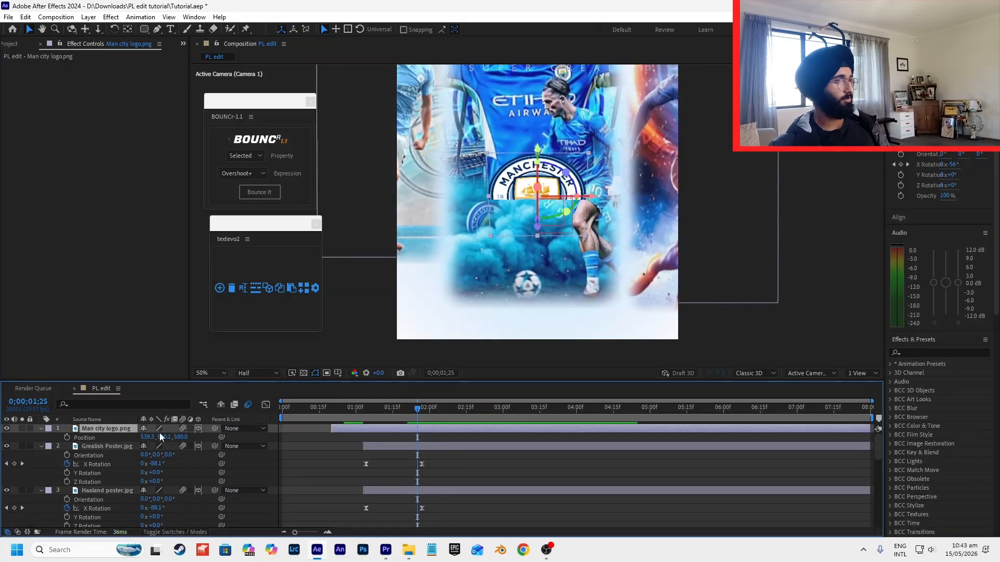
pyautogui.click(90, 445)
pyautogui.scroll(-1, 111, 502)
pyautogui.keyDown('shift'); pyautogui.click(111, 506); pyautogui.keyUp('shift')
pyautogui.scroll(1, 111, 505)
pyautogui.press('p')
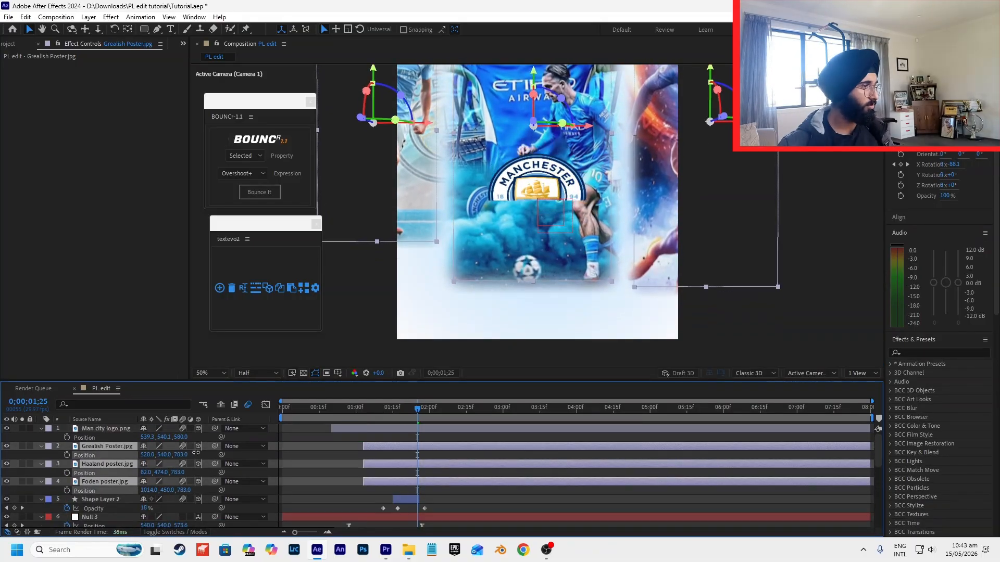
pyautogui.moveTo(478, 172); pyautogui.dragTo(469, 325)
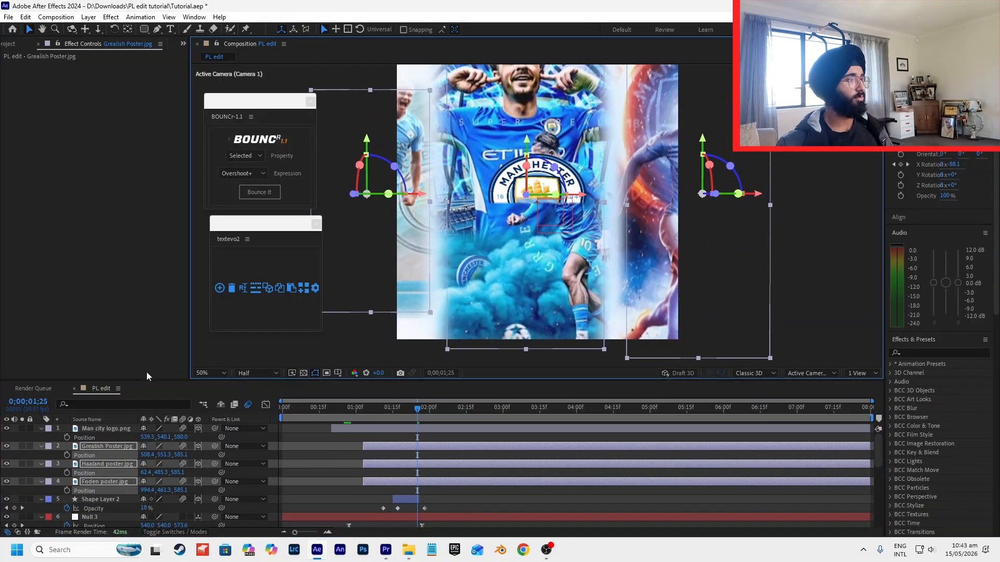
# - Using the Left view, move the Man City logo in front of the posters to about 539.3, 439.1, 569.0, and return to the active camera
pyautogui.click(107, 429)
pyautogui.click(812, 373)
pyautogui.click(825, 242)
pyautogui.scroll(-3, 497, 193)
pyautogui.scroll(1, 421, 190)
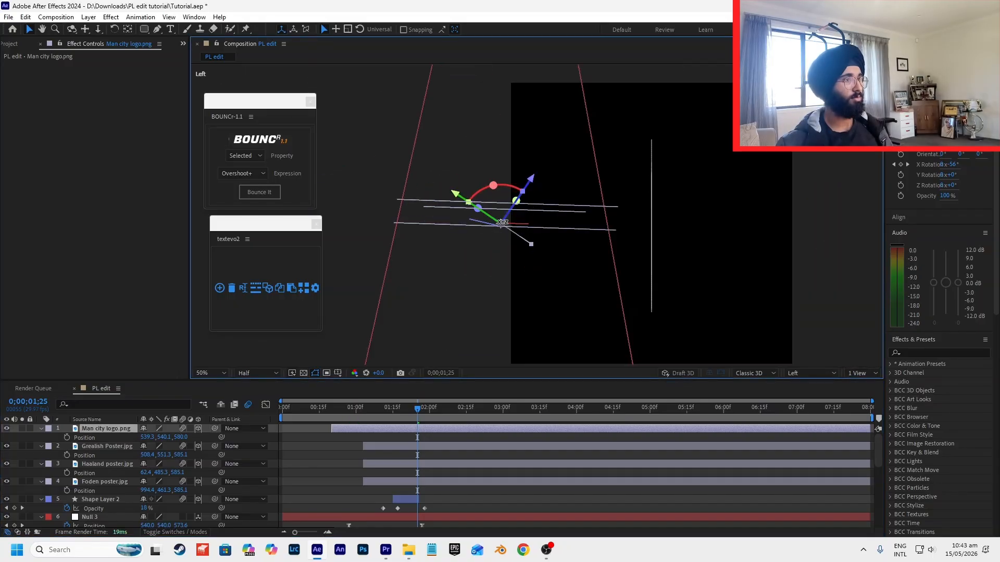
pyautogui.press('Return')
pyautogui.scroll(2, 499, 214)
pyautogui.moveTo(509, 255); pyautogui.dragTo(520, 150)
pyautogui.scroll(-2, 524, 178)
pyautogui.click(811, 373)
pyautogui.click(826, 208)
pyautogui.press('space')
# - Scale the Grealish, Haaland and Foden posters down to 61%
pyautogui.scroll(-1, 534, 218)
pyautogui.click(107, 447)
pyautogui.click(106, 482)
pyautogui.keyDown('shift'); pyautogui.click(106, 446); pyautogui.keyUp('shift')
pyautogui.press('s')
pyautogui.moveTo(149, 455); pyautogui.dragTo(129, 455)
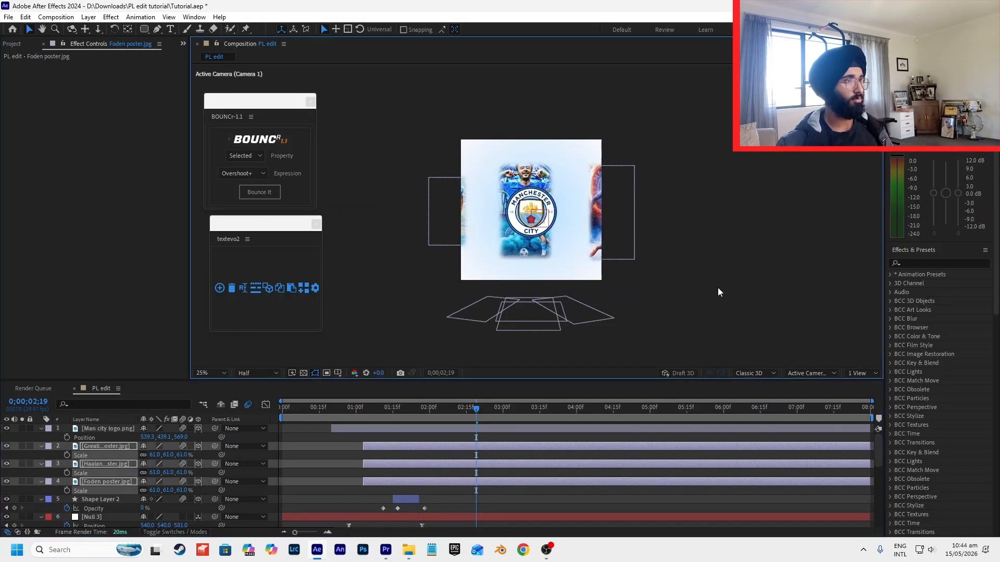
# - Place the Foden poster behind the Man City logo at 67% scale and move the Haaland poster to the logo's right side
pyautogui.scroll(1, 504, 259)
pyautogui.click(505, 259)
pyautogui.moveTo(504, 260); pyautogui.dragTo(507, 259)
pyautogui.moveTo(686, 273); pyautogui.dragTo(516, 262)
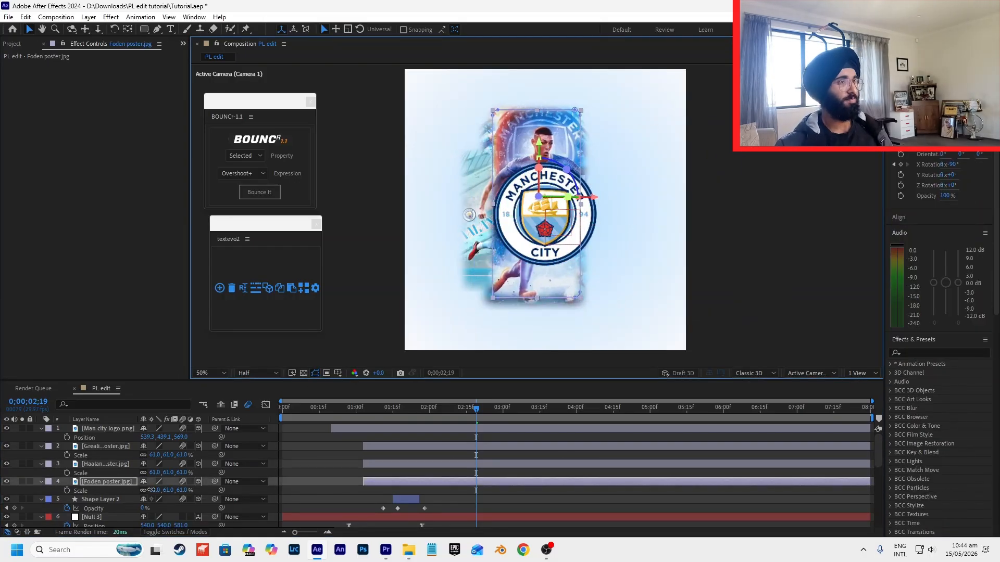
pyautogui.moveTo(153, 490); pyautogui.dragTo(159, 491)
pyautogui.moveTo(471, 257); pyautogui.dragTo(592, 260)
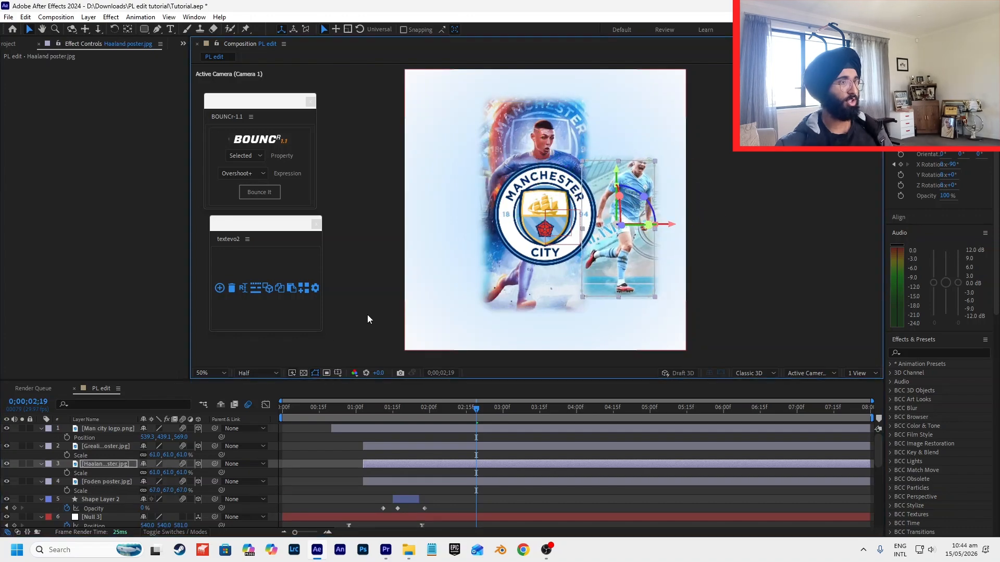
# - Move the Grealish poster to the left side of the Man City logo and set its Z Rotation to -29°
pyautogui.click(83, 448)
pyautogui.moveTo(455, 280); pyautogui.dragTo(393, 279)
pyautogui.press('r')
pyautogui.moveTo(157, 481); pyautogui.dragTo(145, 483)
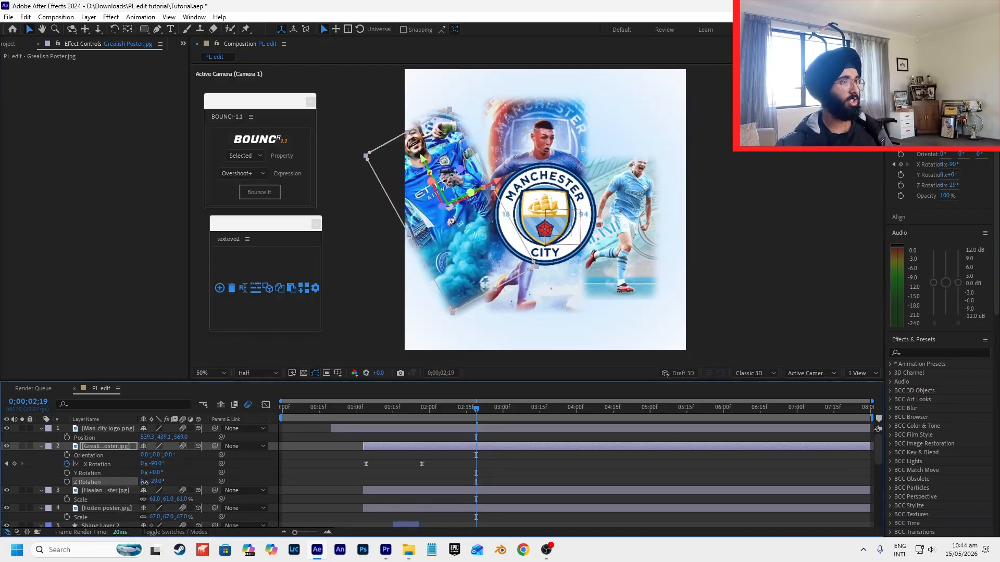
# - Set the Haaland poster's Z Rotation to 27° and scale it up to 69%
pyautogui.click(104, 490)
pyautogui.press('r')
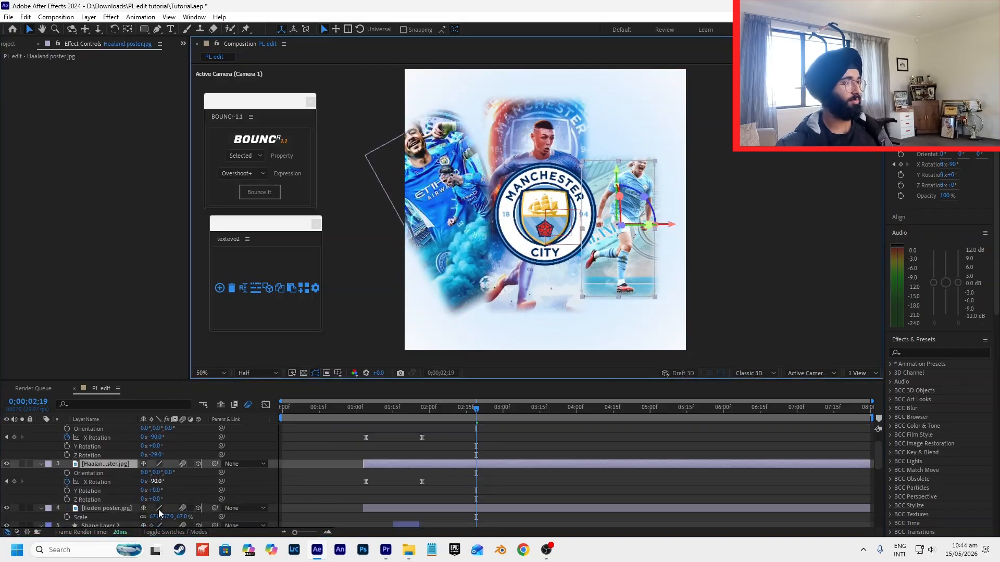
pyautogui.moveTo(162, 495); pyautogui.dragTo(156, 473)
pyautogui.press('s')
# - Scale the Grealish poster to 49%, adjust its placement beside the logo and preview the animation
pyautogui.click(368, 261)
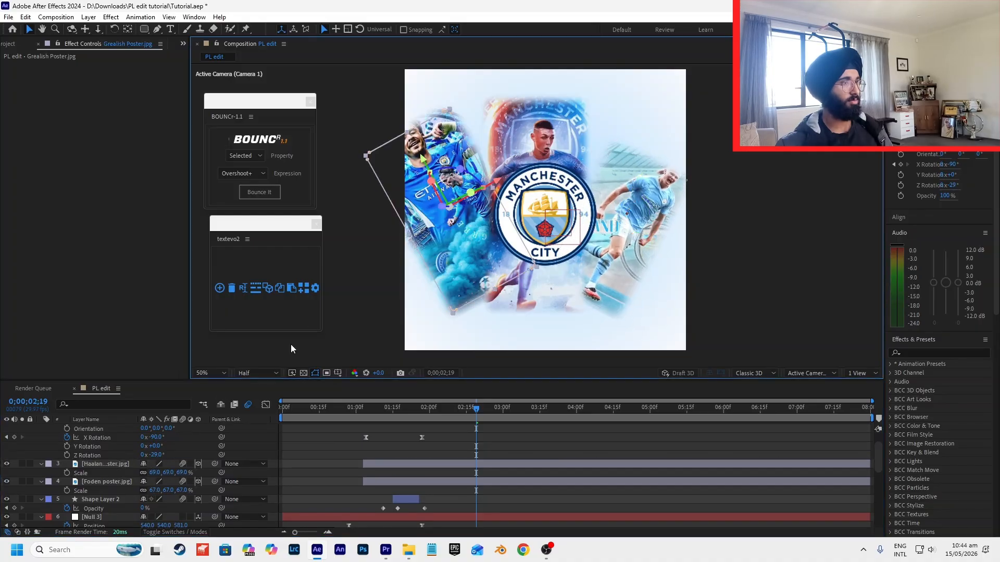
pyautogui.press('s')
pyautogui.moveTo(158, 439); pyautogui.dragTo(155, 439)
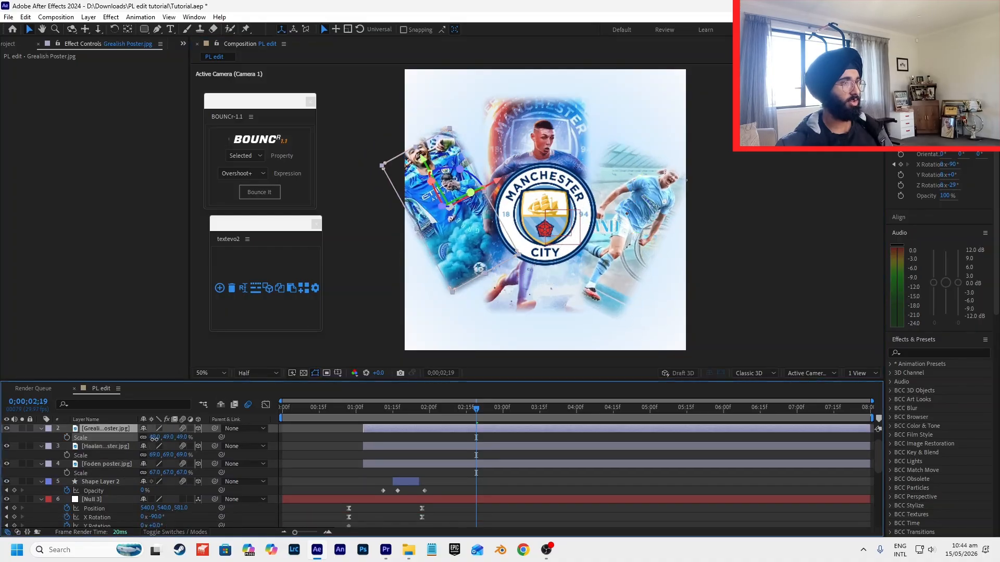
pyautogui.click(617, 254)
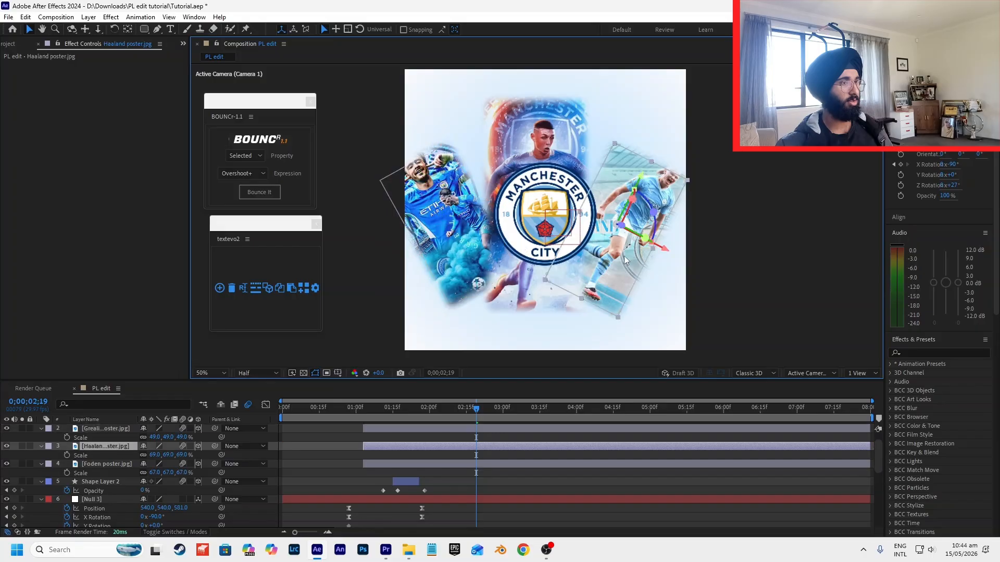
pyautogui.moveTo(452, 278); pyautogui.dragTo(458, 281)
pyautogui.press('space')
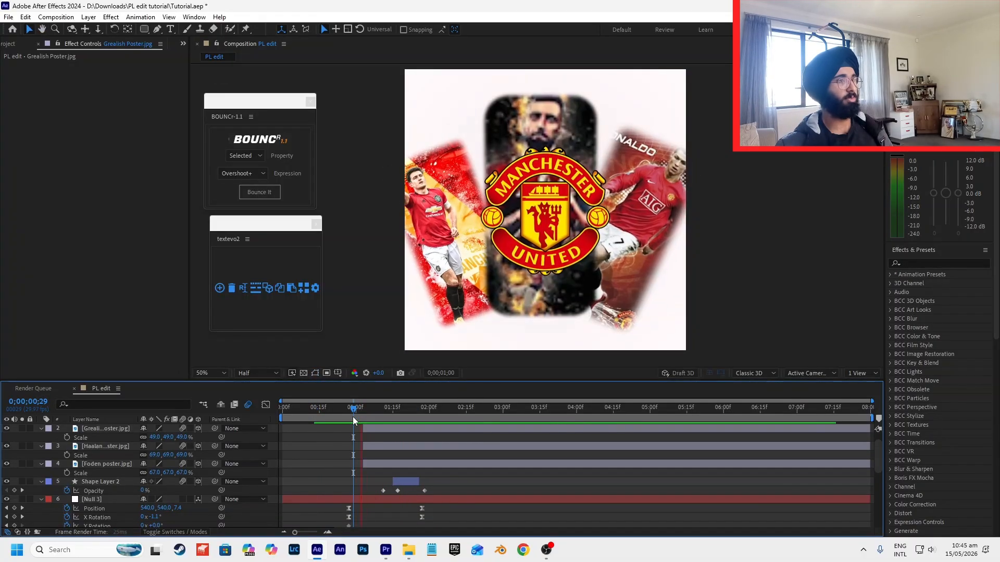
# - Keyframe the three posters' Scale to grow from 0% at 0;00;01;18 to full size at 0;00;02;00, and preview it
pyautogui.moveTo(352, 417); pyautogui.dragTo(400, 414)
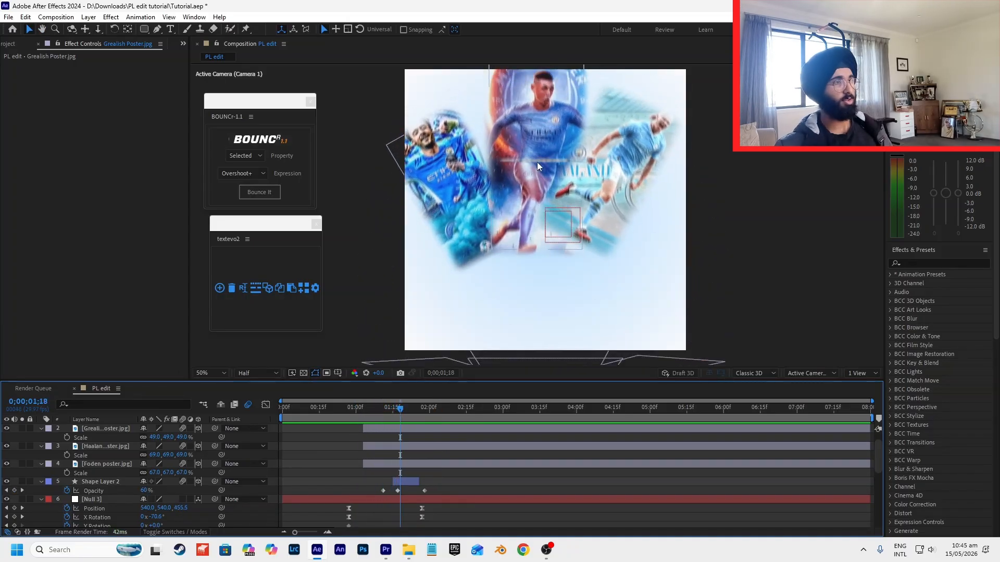
pyautogui.moveTo(67, 437); pyautogui.dragTo(67, 473)
pyautogui.moveTo(389, 474); pyautogui.dragTo(422, 439)
pyautogui.click(155, 437)
pyautogui.write('0')
pyautogui.press('Return')
pyautogui.click(469, 441)
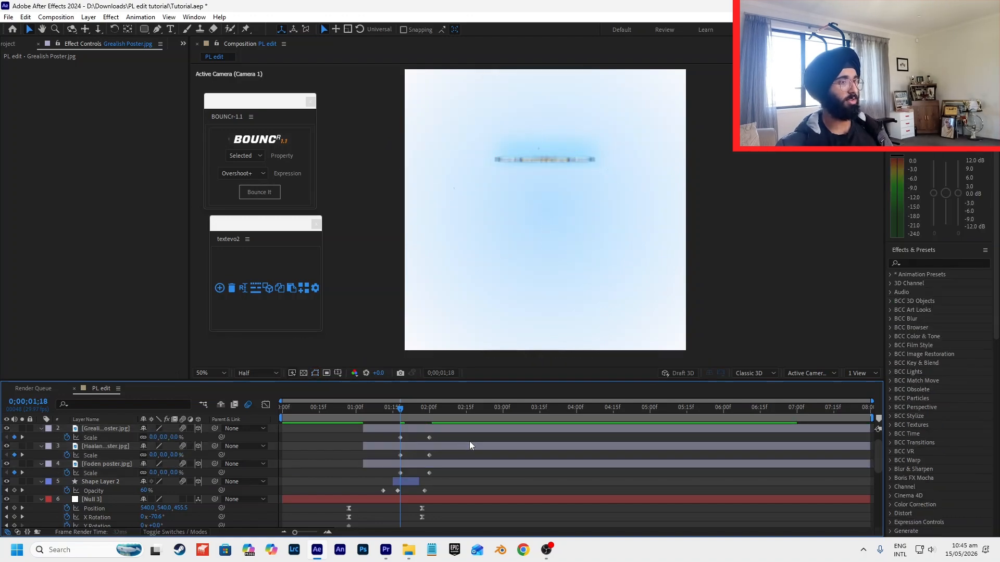
pyautogui.press('space')
# - Add Position keyframes to the Grealish, Haaland and Foden posters at 0;00;02;00 and 0;00;01;18
pyautogui.moveTo(433, 413); pyautogui.dragTo(430, 414)
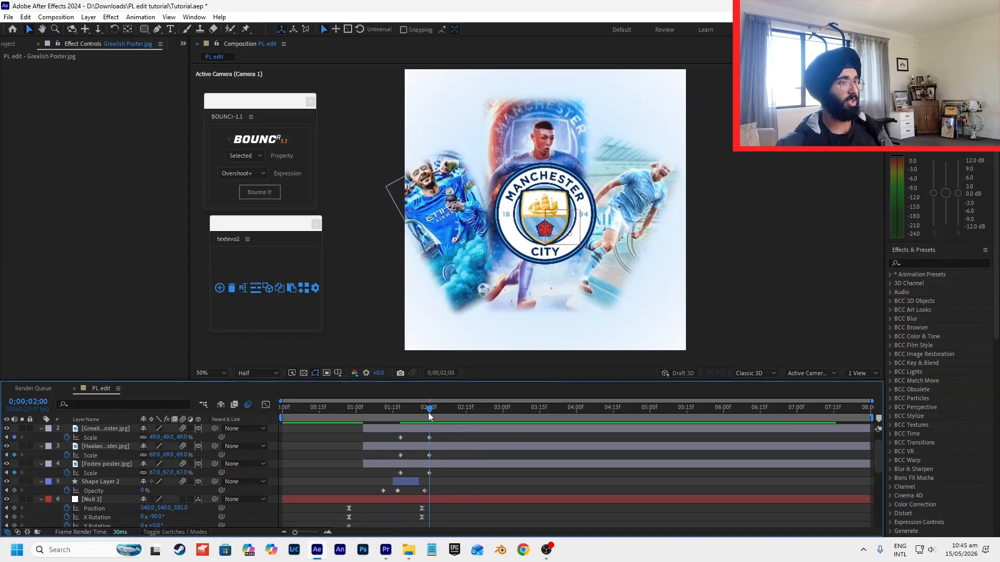
pyautogui.click(445, 430)
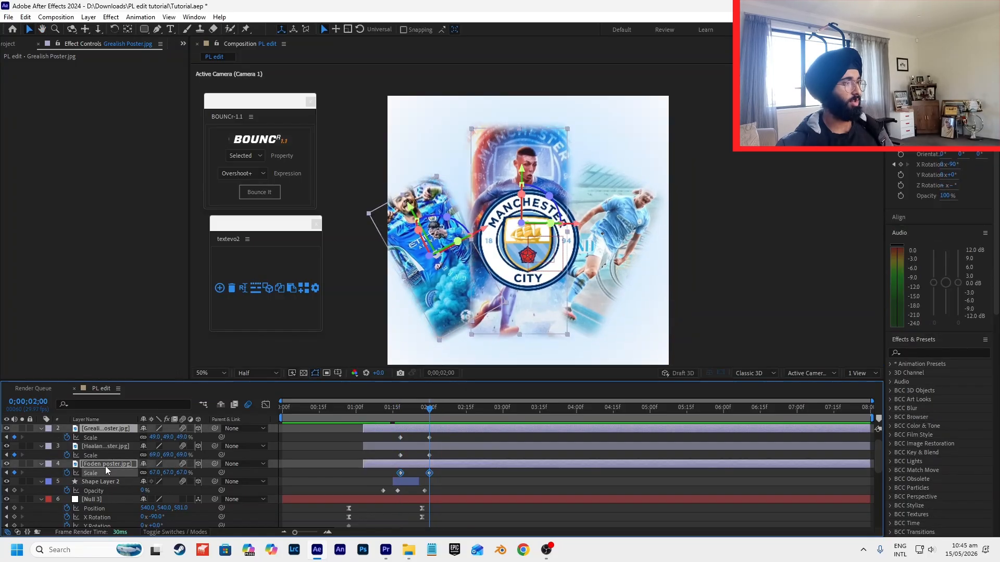
pyautogui.keyDown('shift'); pyautogui.click(105, 466); pyautogui.keyUp('shift')
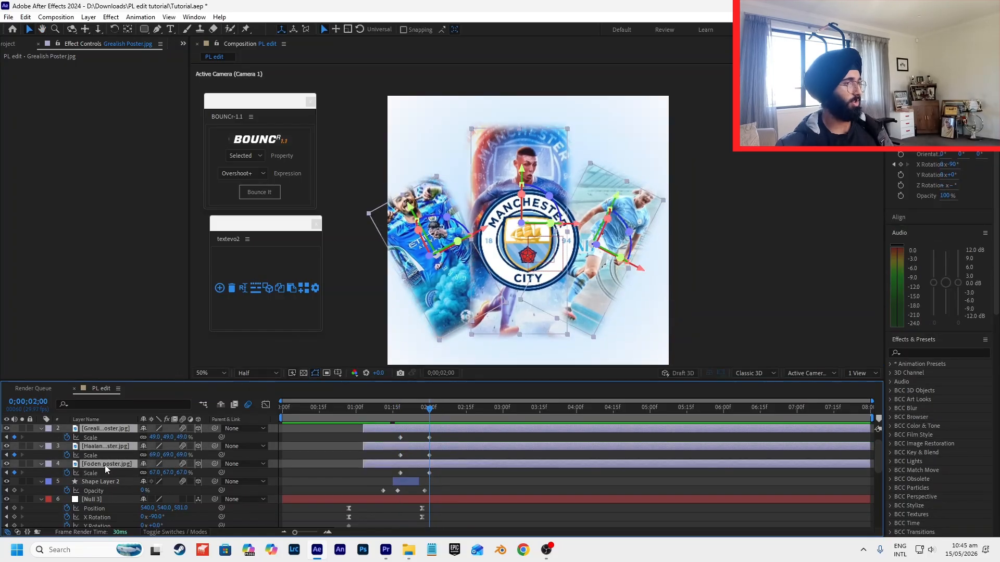
pyautogui.press('p')
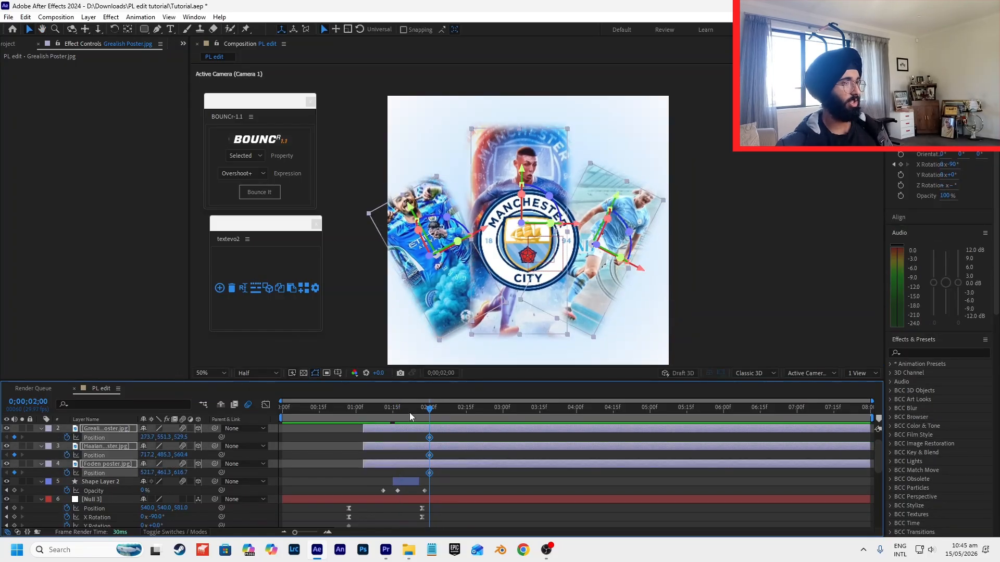
pyautogui.press('u')
pyautogui.click(404, 413)
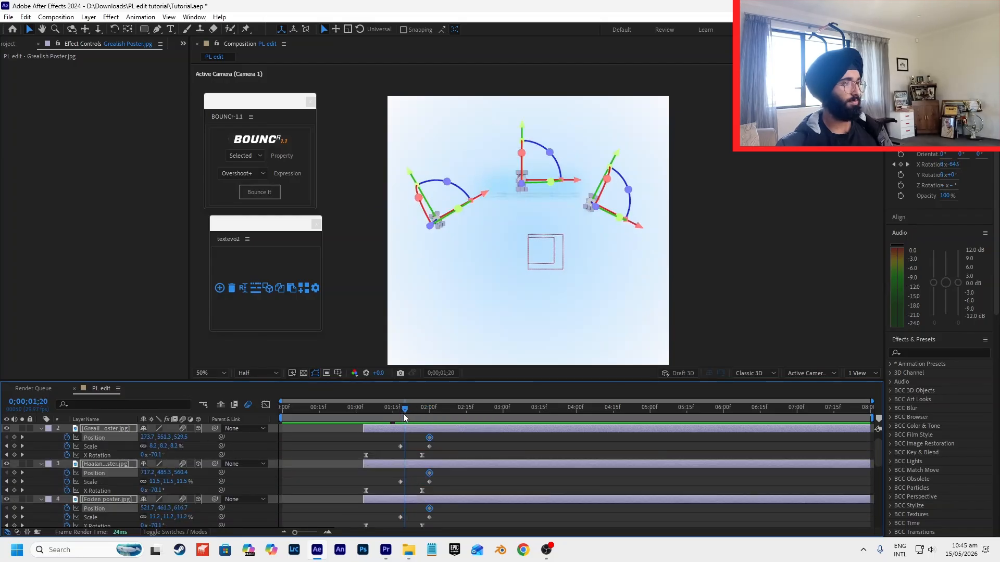
pyautogui.moveTo(403, 416); pyautogui.dragTo(401, 416)
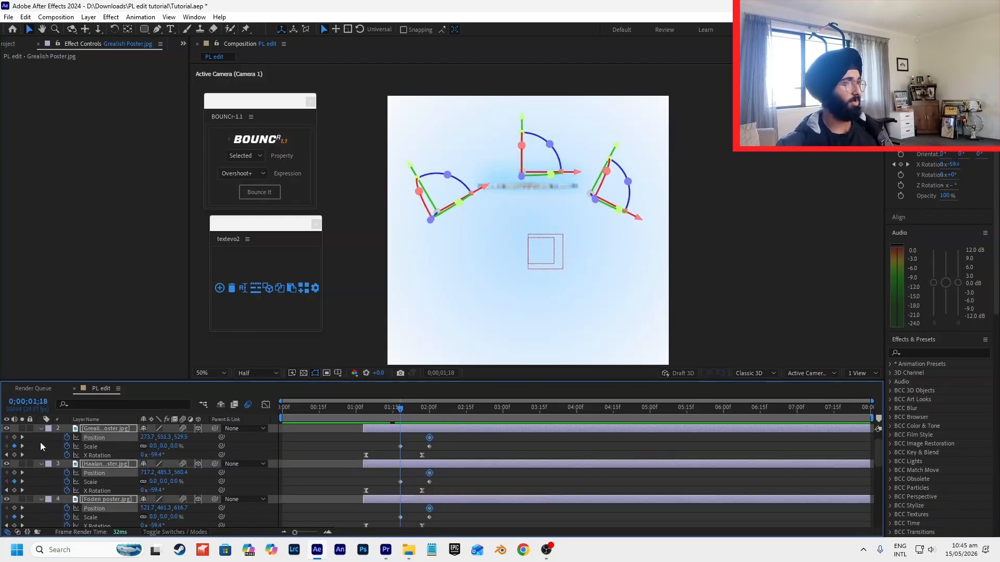
pyautogui.click(14, 438)
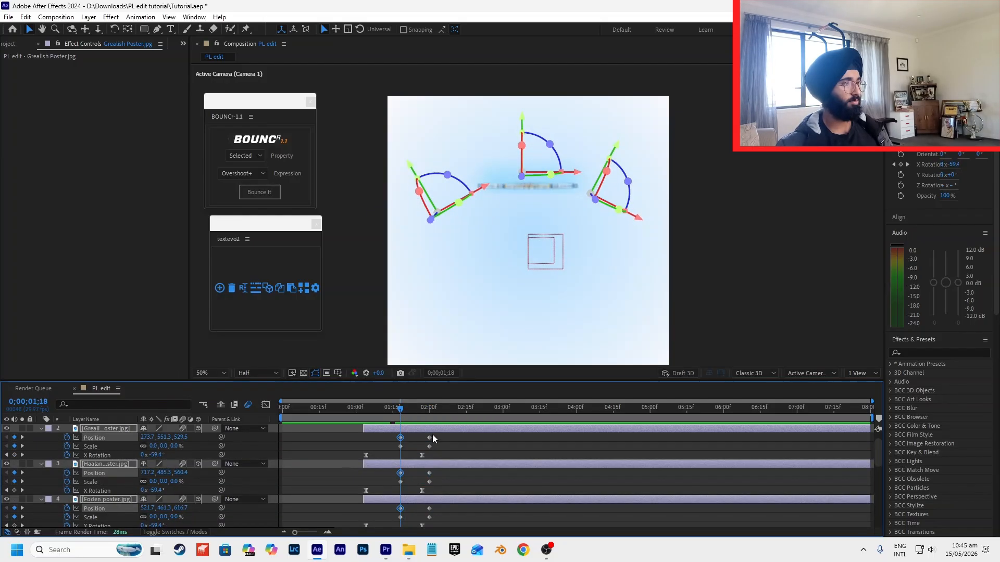
# - At 0;00;01;18, move the three posters down together, placing Grealish at 273.7, 605.5, 437.7, and preview the rise
pyautogui.moveTo(428, 414); pyautogui.dragTo(408, 415)
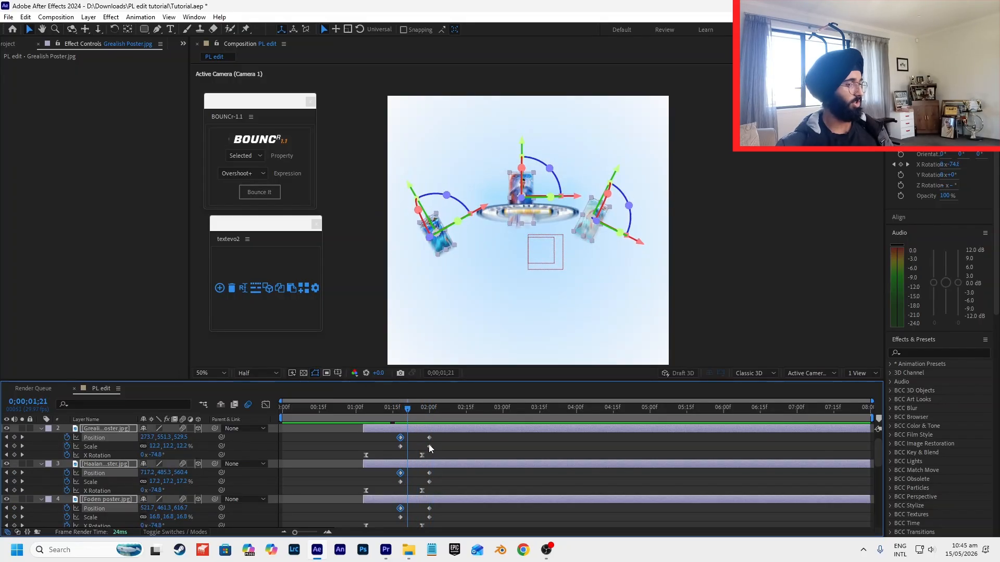
pyautogui.press('m')
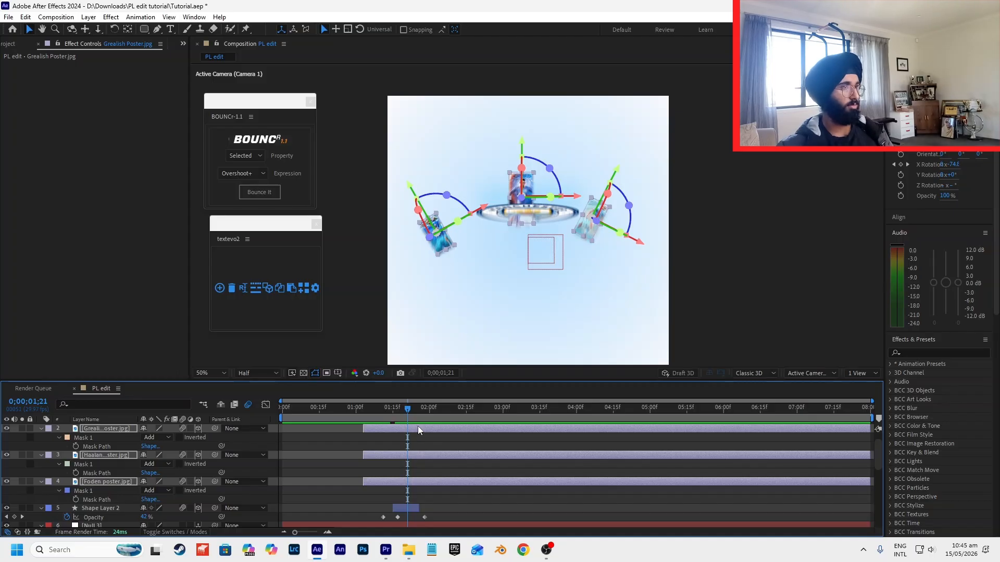
pyautogui.press('u')
pyautogui.click(401, 418)
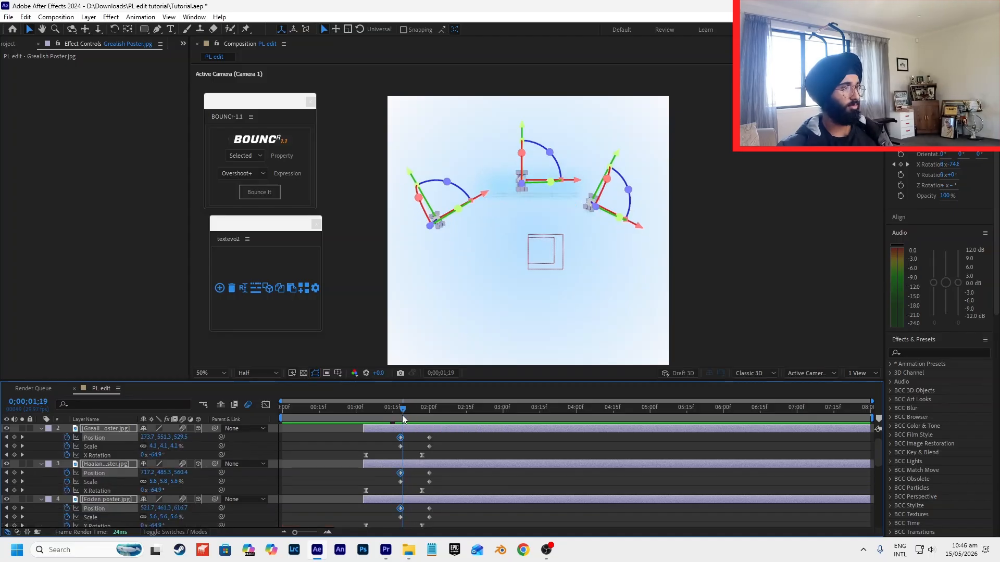
pyautogui.moveTo(523, 121); pyautogui.dragTo(524, 158)
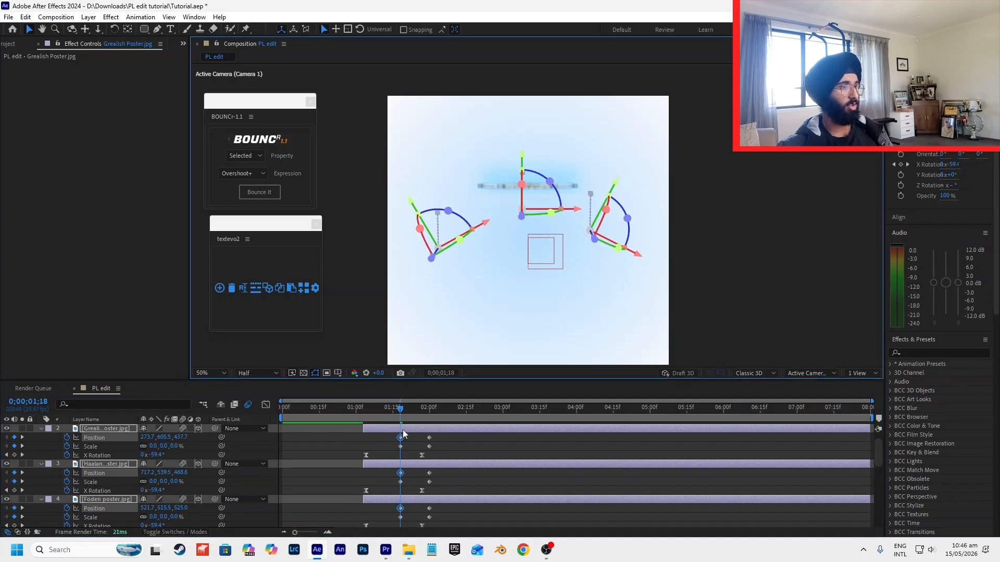
pyautogui.press('space')
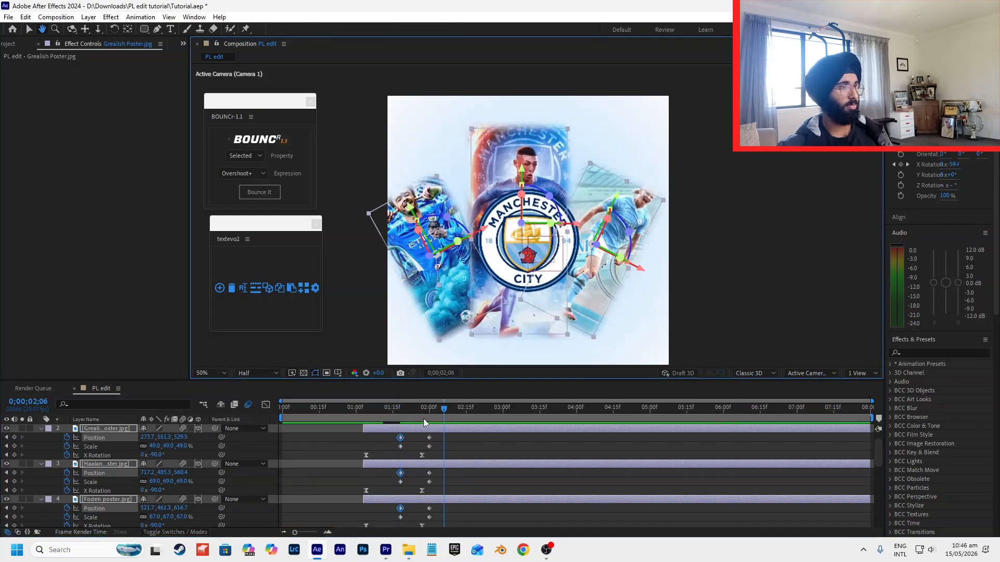
pyautogui.press('space')
# - Apply the BOUNCr Overshoot+ expression to the three posters' Scale and Position keyframes
pyautogui.press('s')
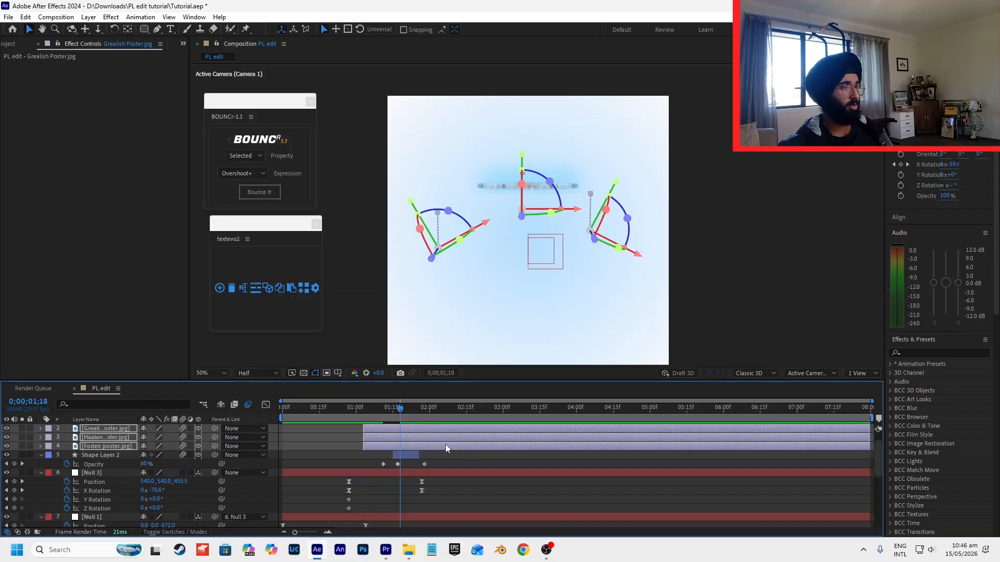
pyautogui.moveTo(444, 442); pyautogui.dragTo(367, 449)
pyautogui.click(259, 192)
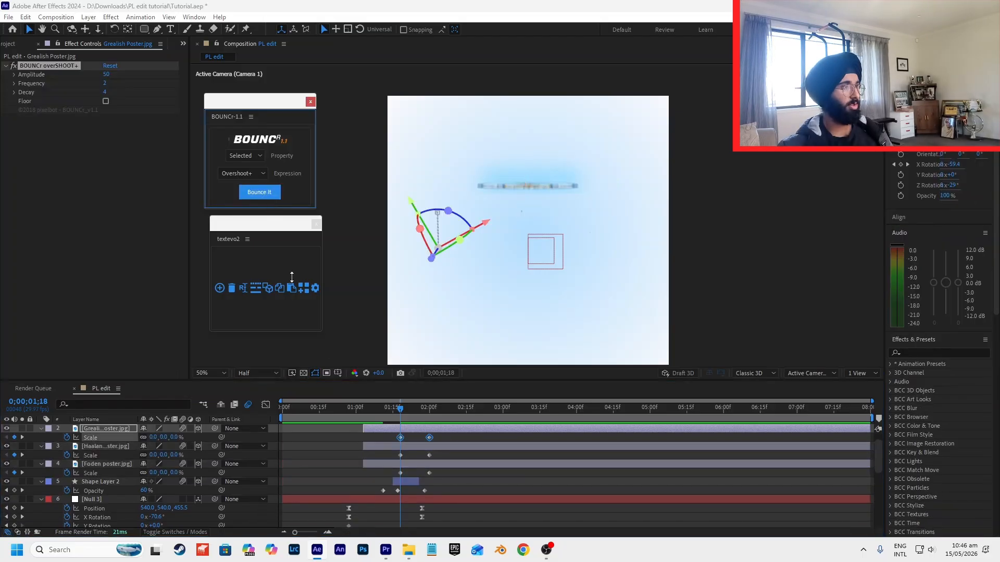
pyautogui.keyDown('shift'); pyautogui.click(442, 428); pyautogui.keyUp('shift')
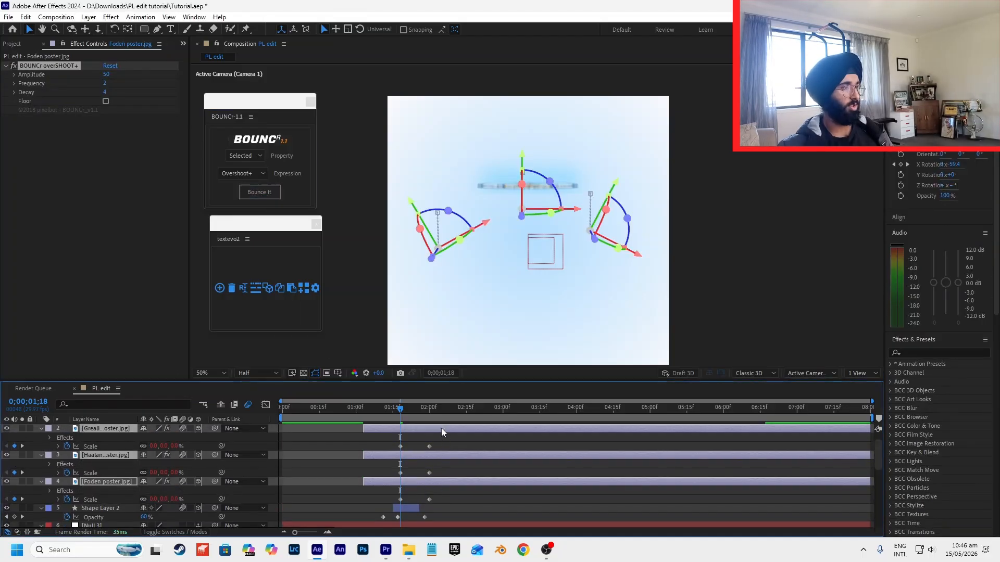
pyautogui.press('p')
pyautogui.moveTo(447, 439); pyautogui.dragTo(358, 446)
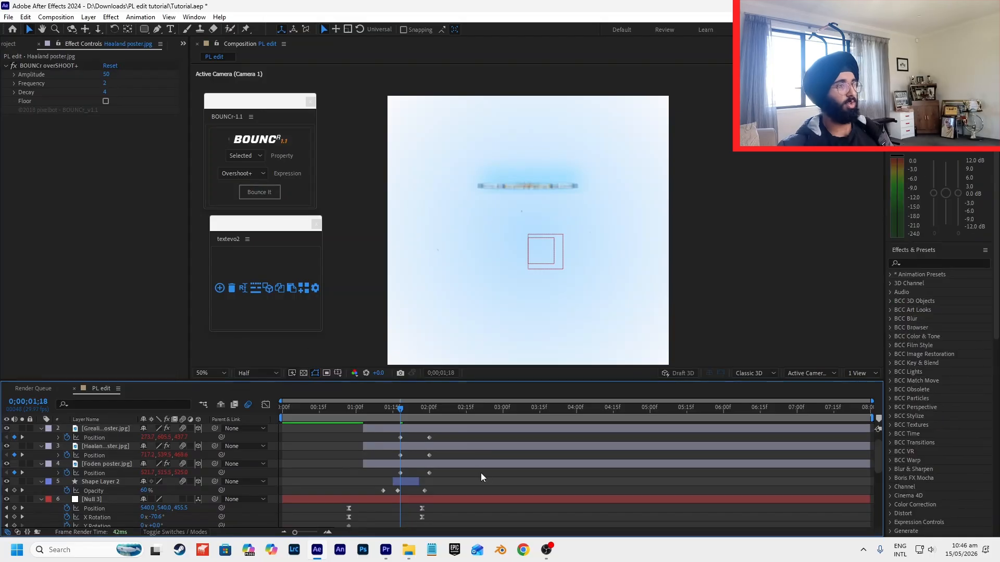
# - Draw a blue rectangle shape about 712 × 176 px just above the edge-on Man City logo with the Rectangle tool
pyautogui.click(145, 29)
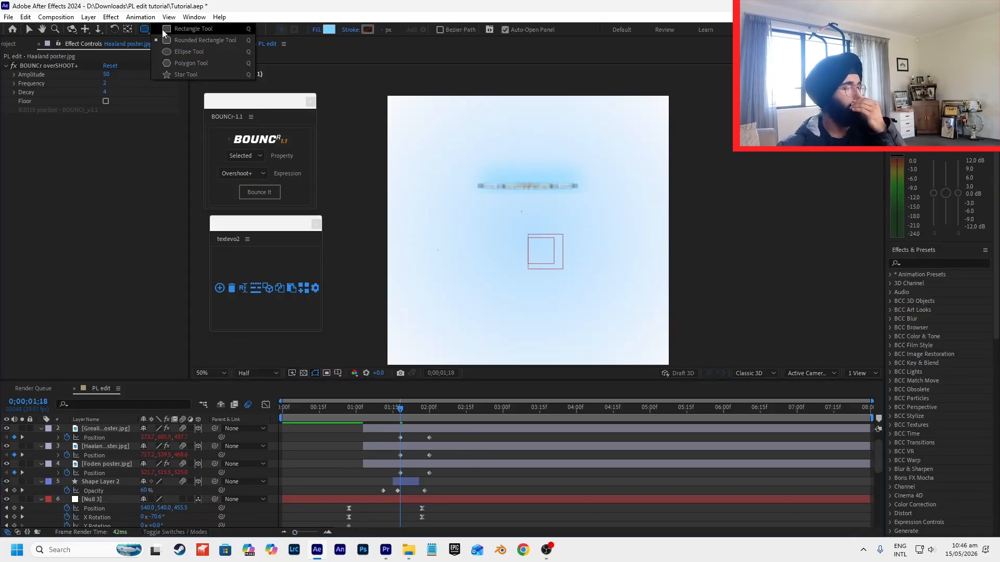
pyautogui.click(189, 29)
pyautogui.click(442, 442)
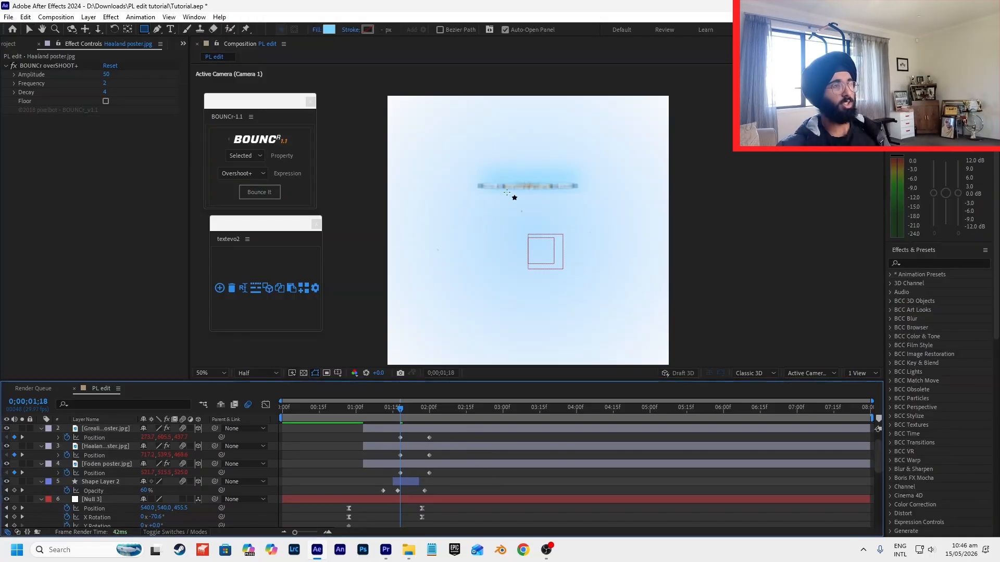
pyautogui.moveTo(442, 140)
pyautogui.mouseDown()
pyautogui.moveTo(603, 188)
pyautogui.moveTo(628, 185)
pyautogui.mouseUp()
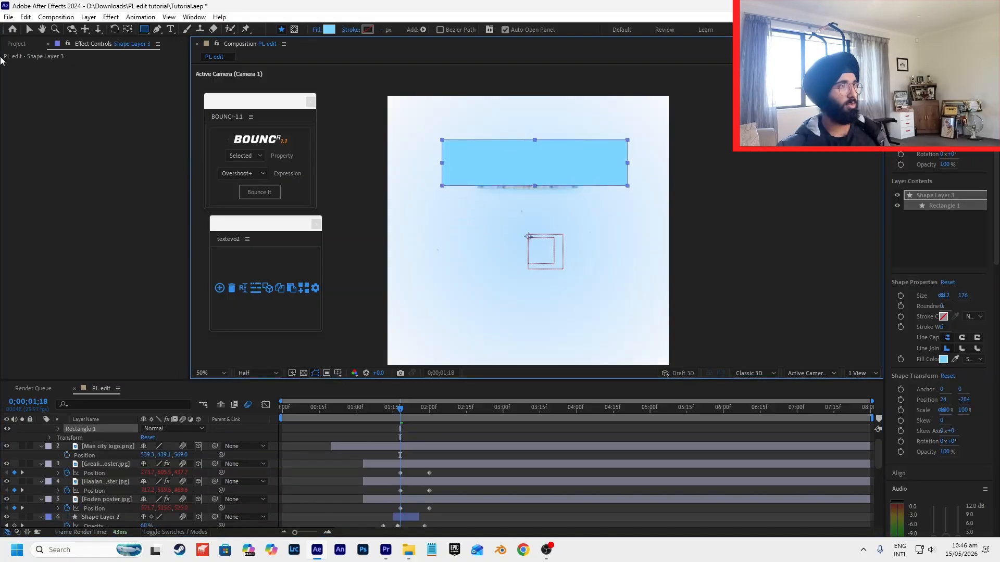
# - Make the rectangle layer 3D, set its X Rotation to -70° and move it above the logo to 575.0, -606.7, 182.7
pyautogui.click(28, 27)
pyautogui.scroll(1, 417, 462)
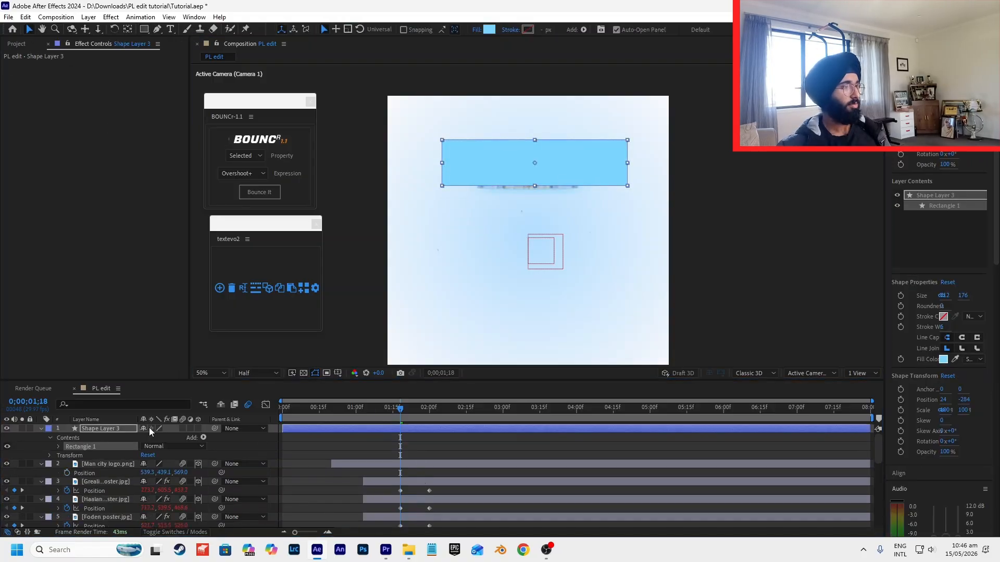
pyautogui.click(198, 428)
pyautogui.press(',')
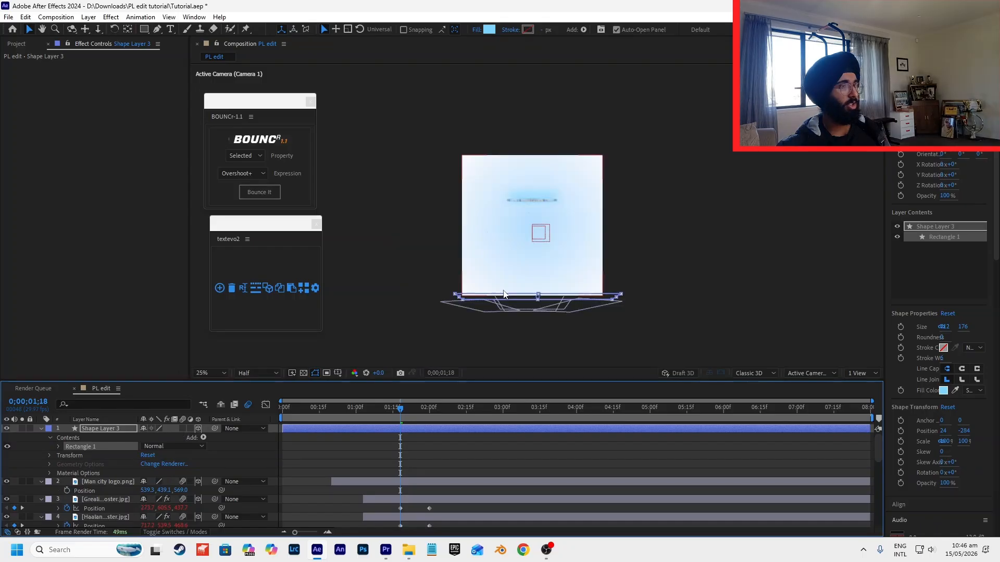
pyautogui.press('.')
pyautogui.press('s')
pyautogui.moveTo(154, 438); pyautogui.dragTo(142, 438)
pyautogui.moveTo(570, 251); pyautogui.dragTo(538, 108)
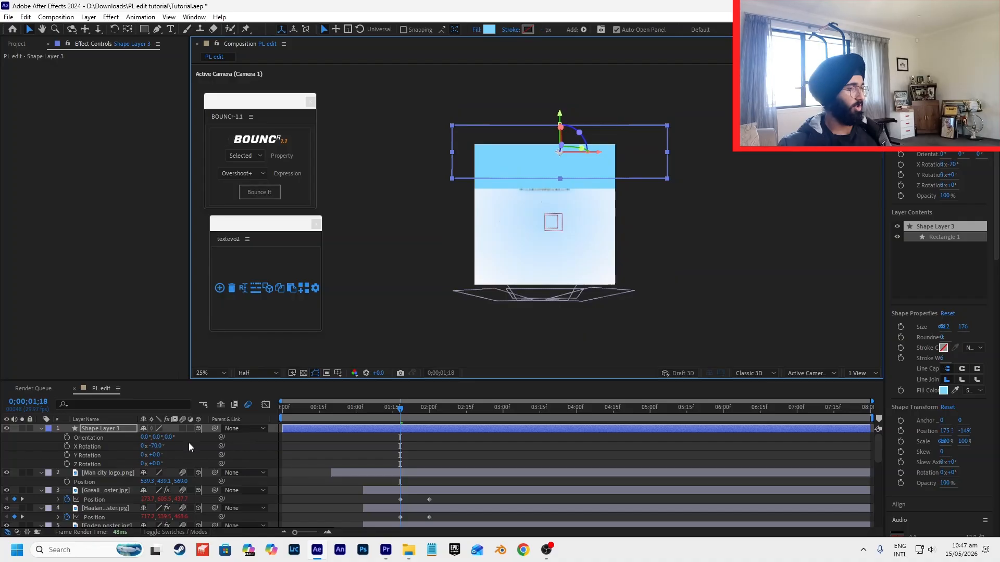
# - Keyframe the rectangle's Position at 0;00;01;18 and move it at a second keyframe shortly before 0;00;02;00
pyautogui.press('p')
pyautogui.click(67, 437)
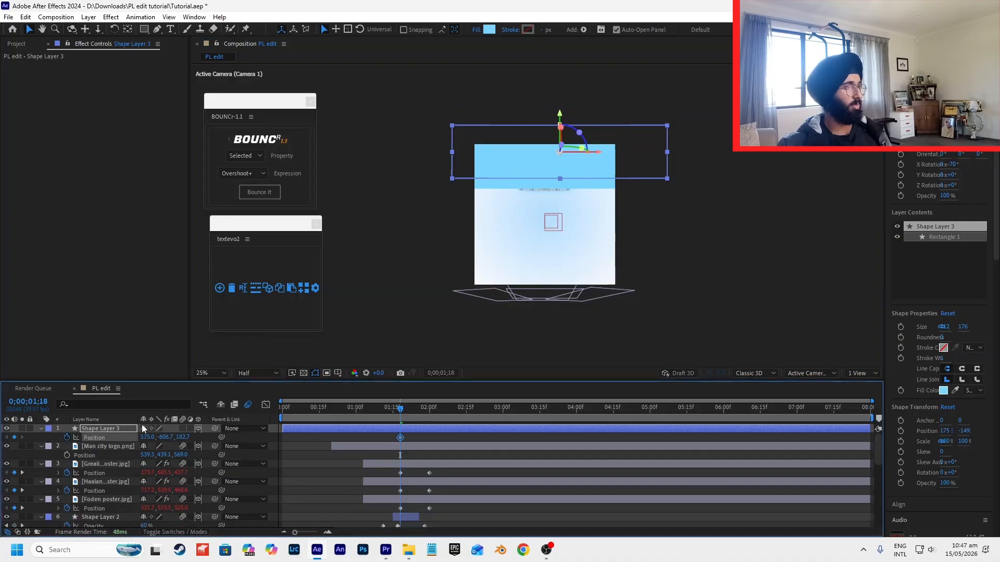
pyautogui.press('space')
pyautogui.press('space')
pyautogui.press(',')
pyautogui.moveTo(536, 299); pyautogui.dragTo(515, 208)
pyautogui.scroll(3, 528, 207)
pyautogui.press('j')
# - Set Shape Layer 3 as the track matte for the Grealish, Haaland and Foden posters
pyautogui.click(86, 449)
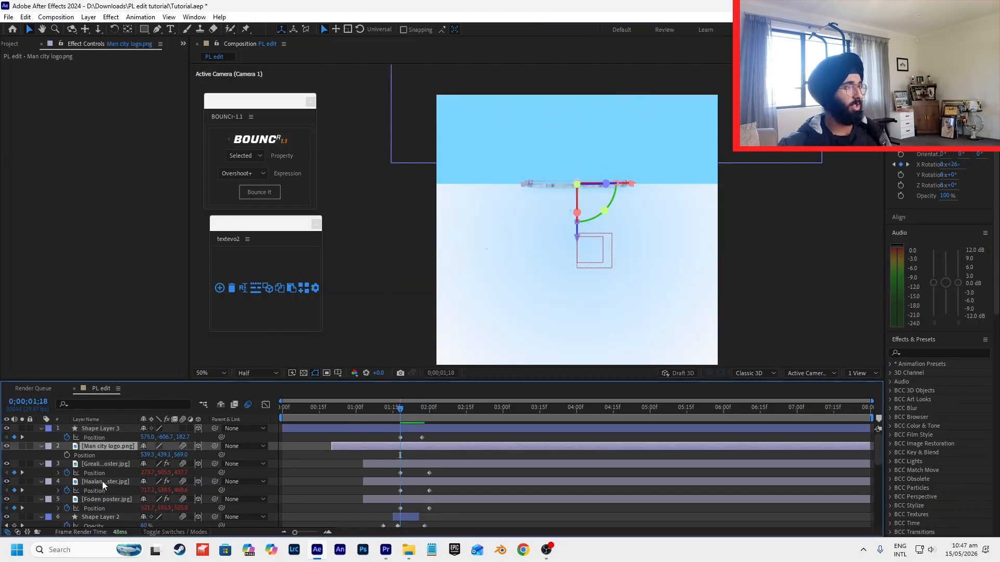
pyautogui.click(108, 465)
pyautogui.keyDown('shift'); pyautogui.click(106, 499); pyautogui.keyUp('shift')
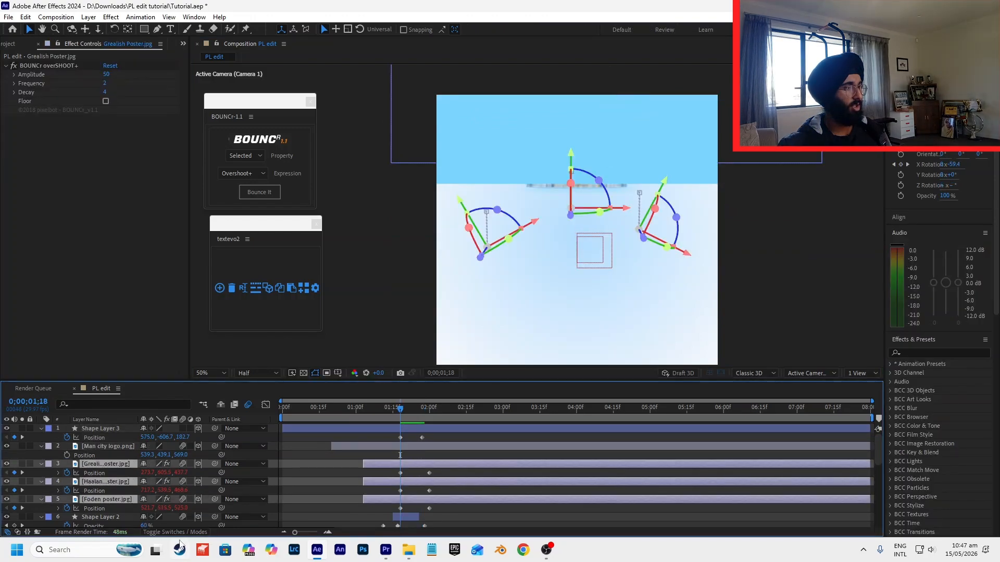
pyautogui.click(175, 533)
pyautogui.moveTo(190, 463); pyautogui.dragTo(114, 434)
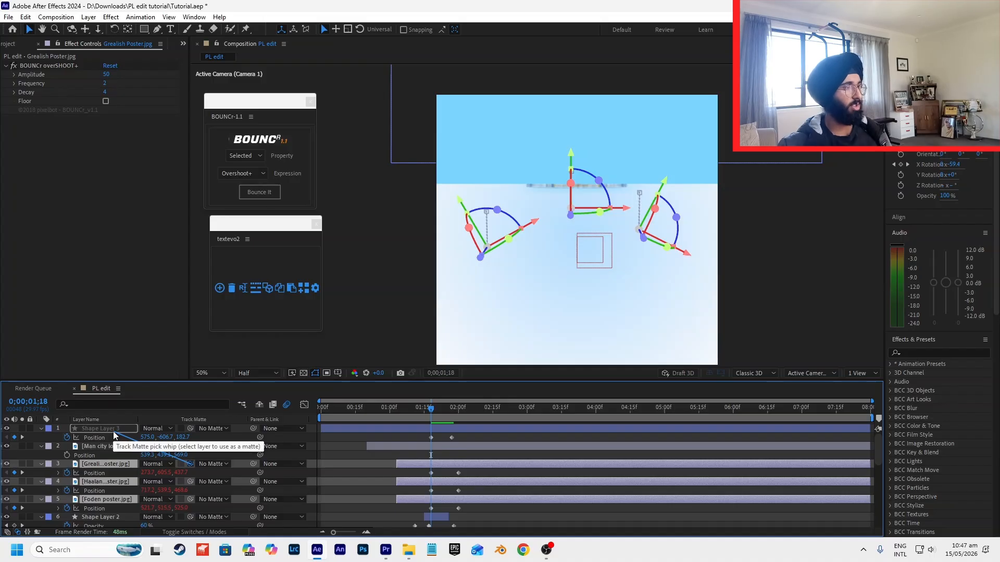
pyautogui.moveTo(114, 434); pyautogui.dragTo(113, 432)
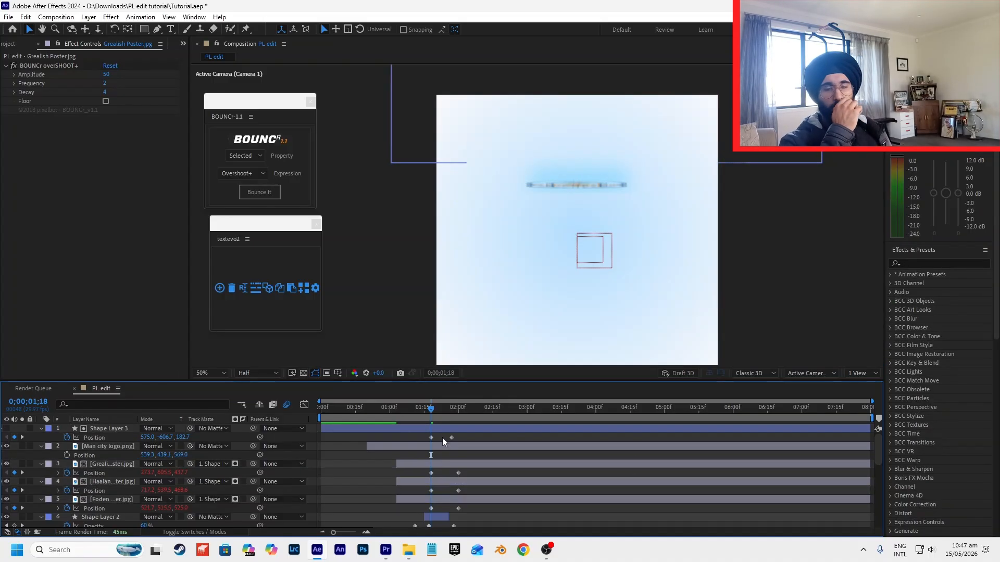
# - Keyframe the Scale of Shape Layer 3 to 72% at 0;00;01;18 and 310% at 0;00;01;29 to widen the poster matte
pyautogui.press('space')
pyautogui.press('space')
pyautogui.click(488, 432)
pyautogui.moveTo(431, 410); pyautogui.dragTo(431, 417)
pyautogui.moveTo(425, 471); pyautogui.dragTo(439, 512)
pyautogui.moveTo(573, 157); pyautogui.dragTo(584, 97)
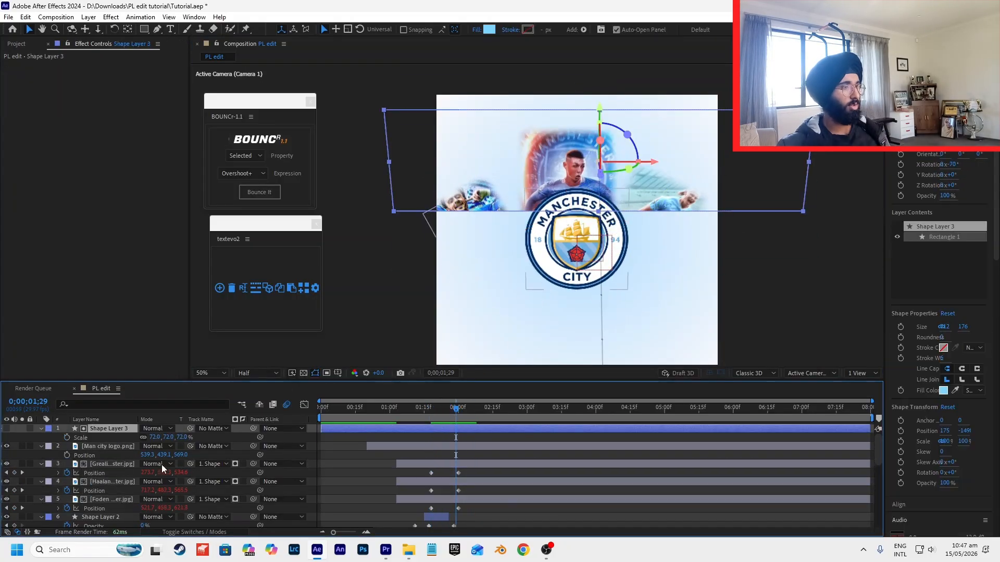
pyautogui.click(66, 437)
pyautogui.moveTo(406, 408); pyautogui.dragTo(431, 417)
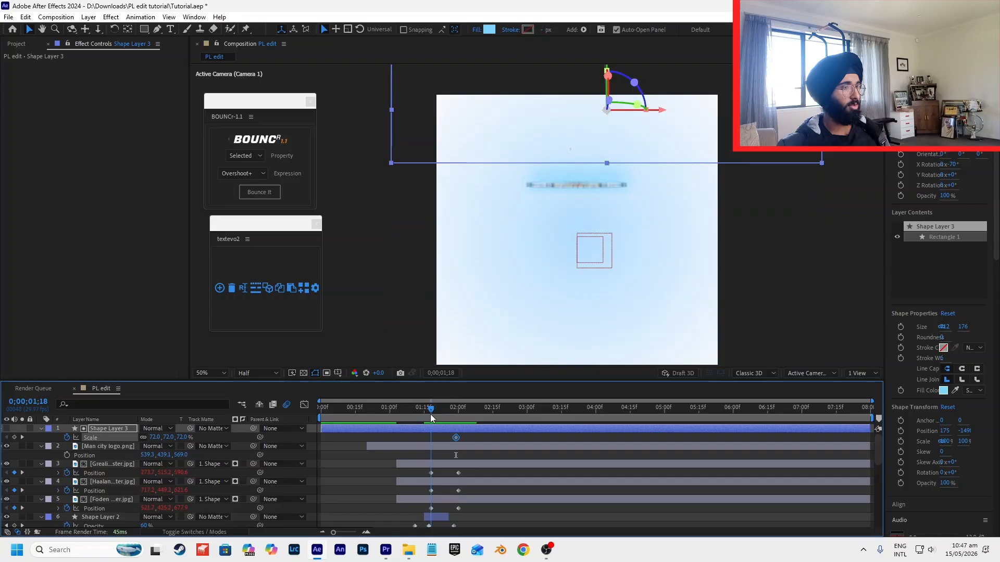
pyautogui.moveTo(155, 437); pyautogui.dragTo(274, 432)
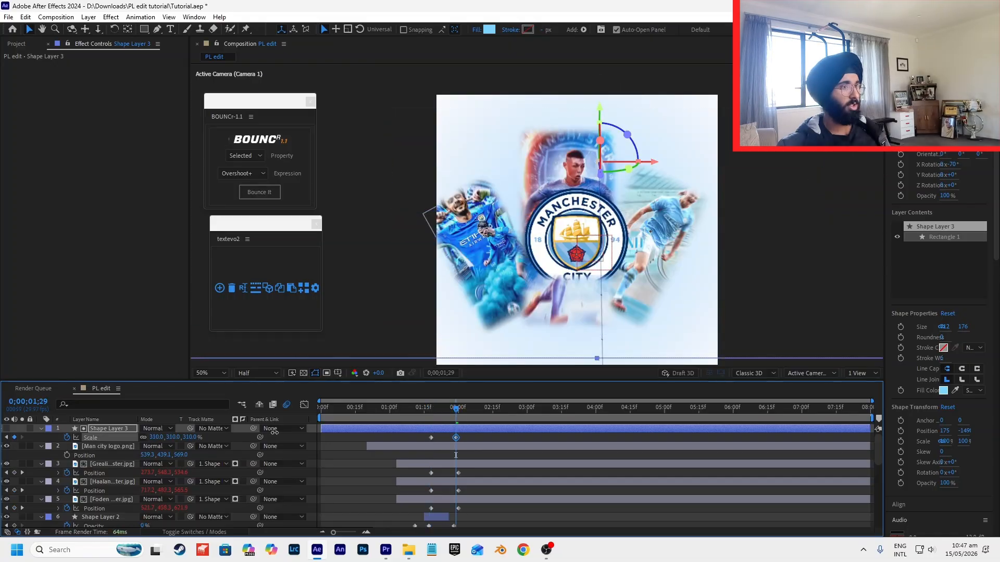
# - Play back the club transition and inspect how the City posters overlap the logo around 0;00;01;26
pyautogui.press('space')
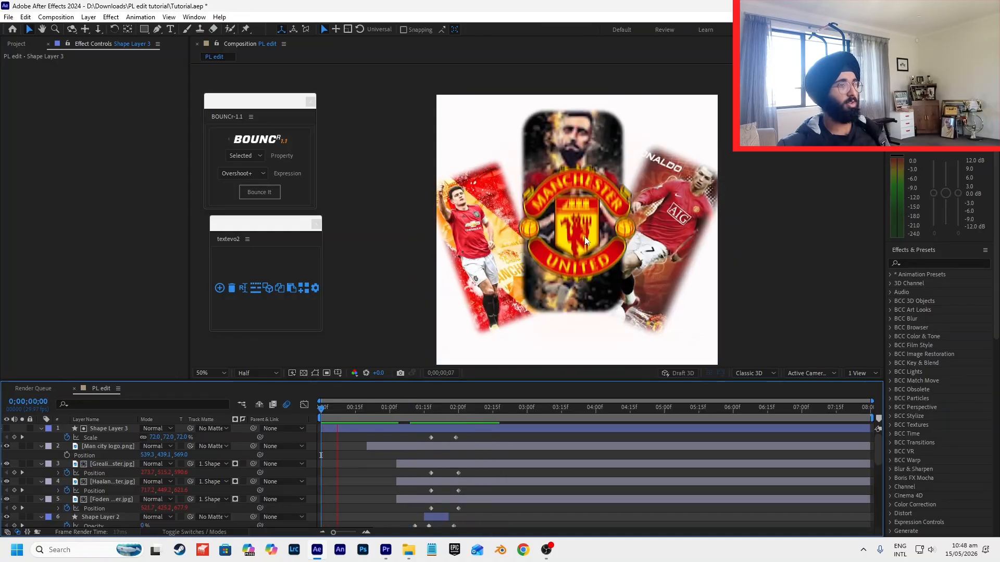
pyautogui.scroll(-1, 587, 240)
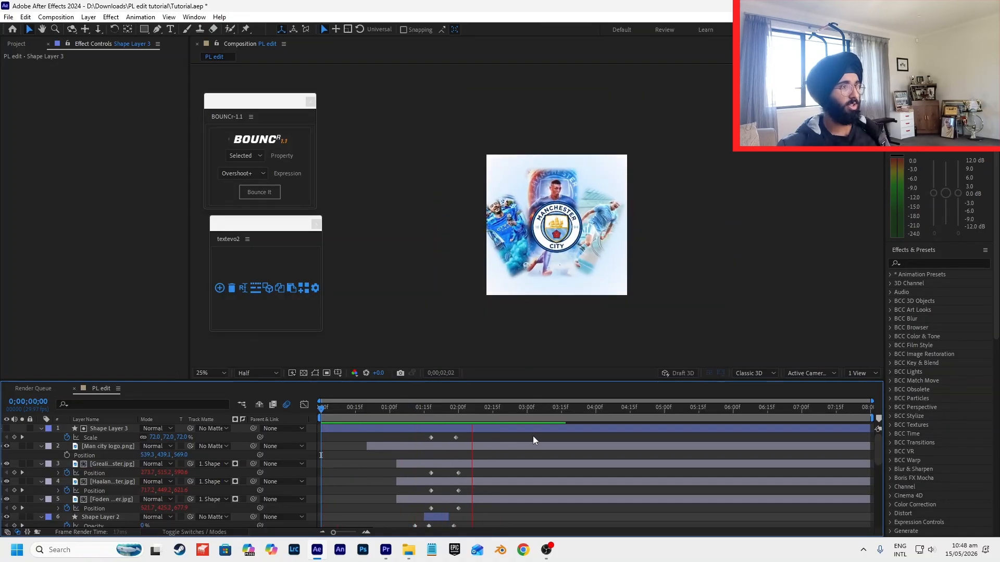
pyautogui.click(422, 415)
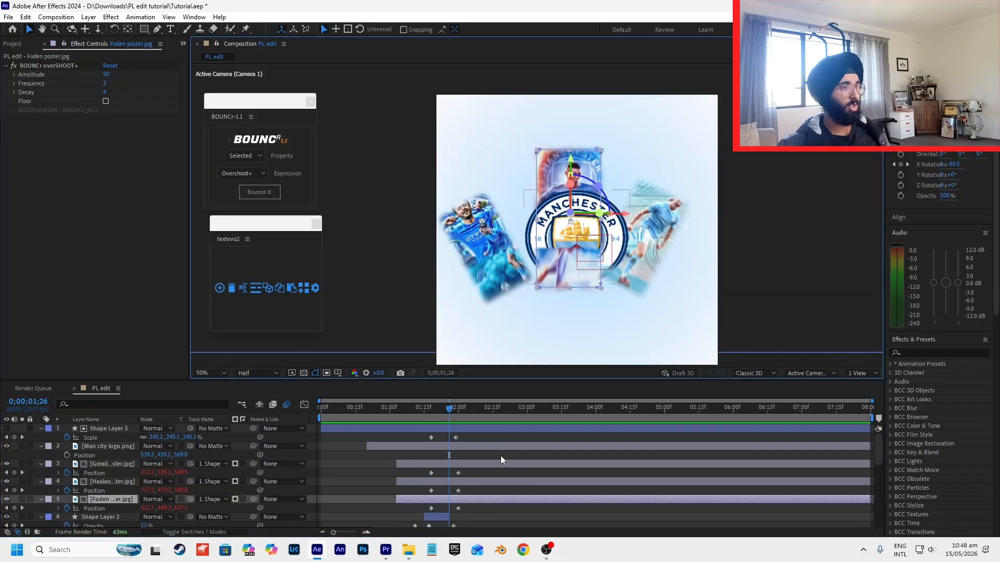
pyautogui.click(501, 453)
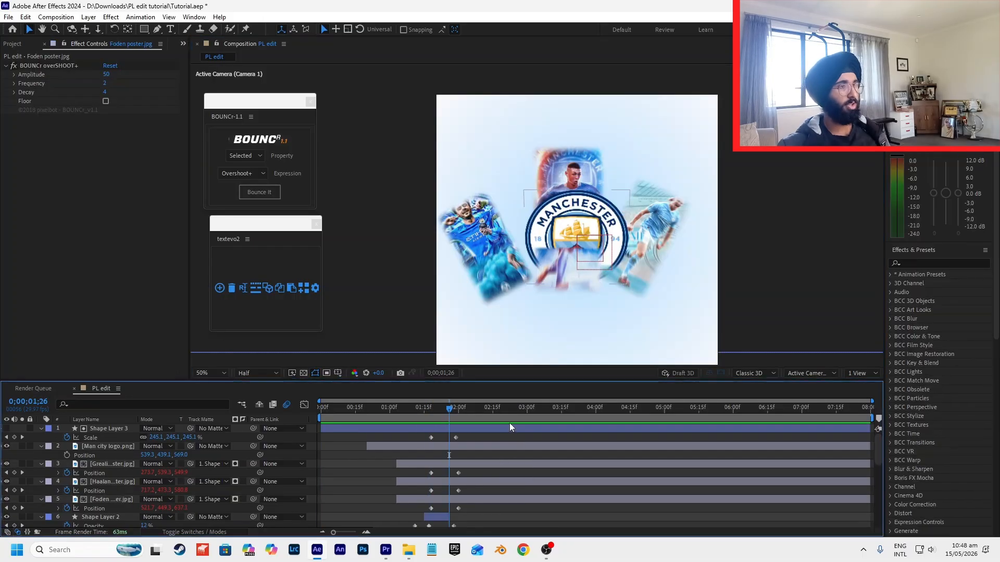
# - Reposition the Man City logo at 539.3, 381.1, 602.0 using the Left view, then return to the active camera
pyautogui.click(602, 215)
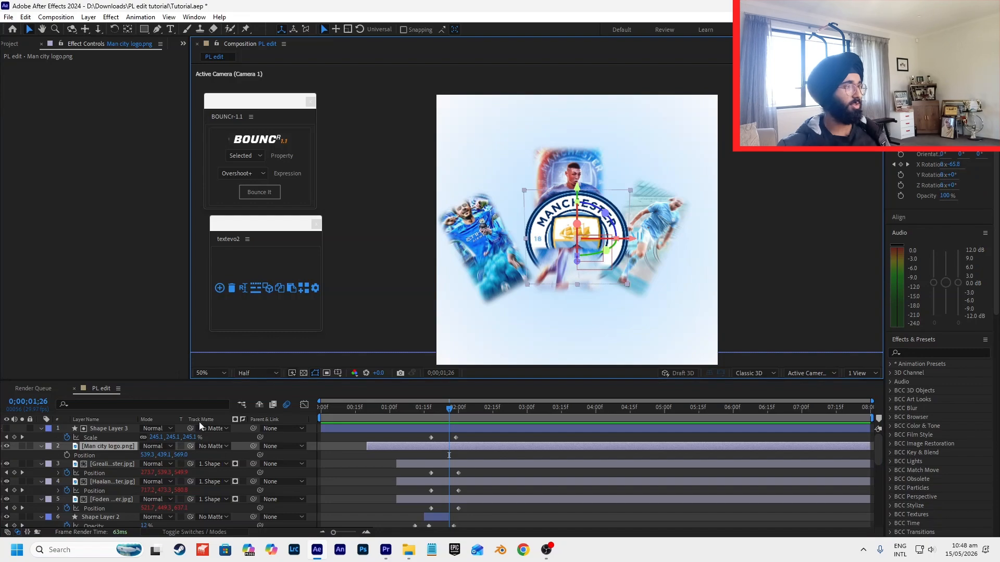
pyautogui.click(792, 374)
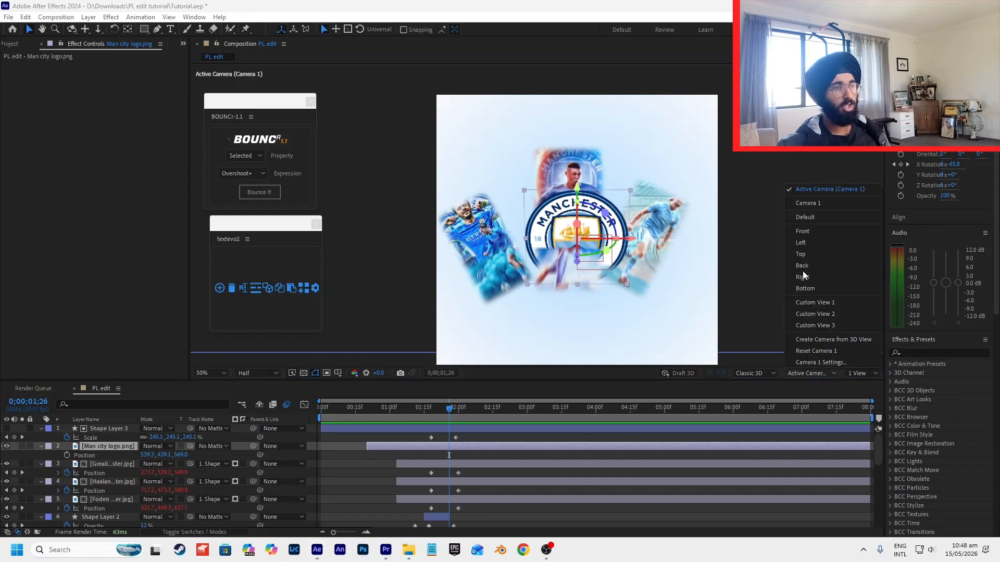
pyautogui.click(817, 243)
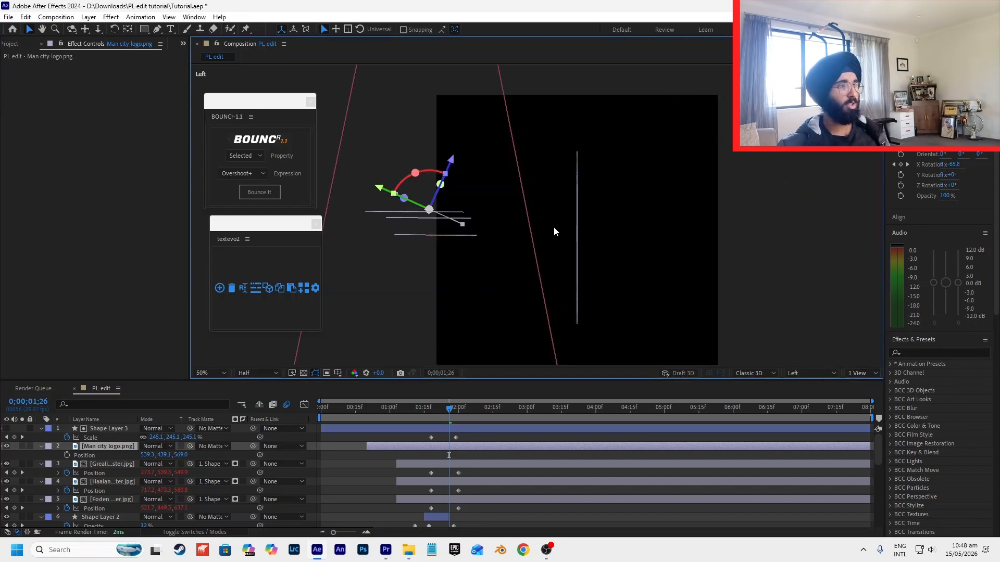
pyautogui.scroll(-1, 554, 226)
pyautogui.scroll(5, 623, 278)
pyautogui.moveTo(623, 277); pyautogui.dragTo(694, 339)
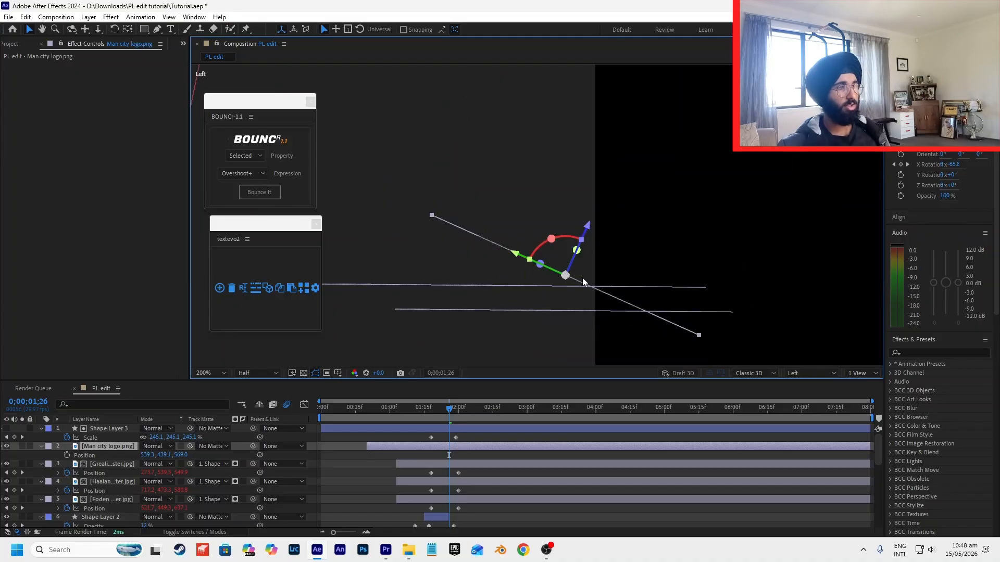
pyautogui.moveTo(567, 276); pyautogui.dragTo(530, 215)
pyautogui.scroll(-2, 772, 273)
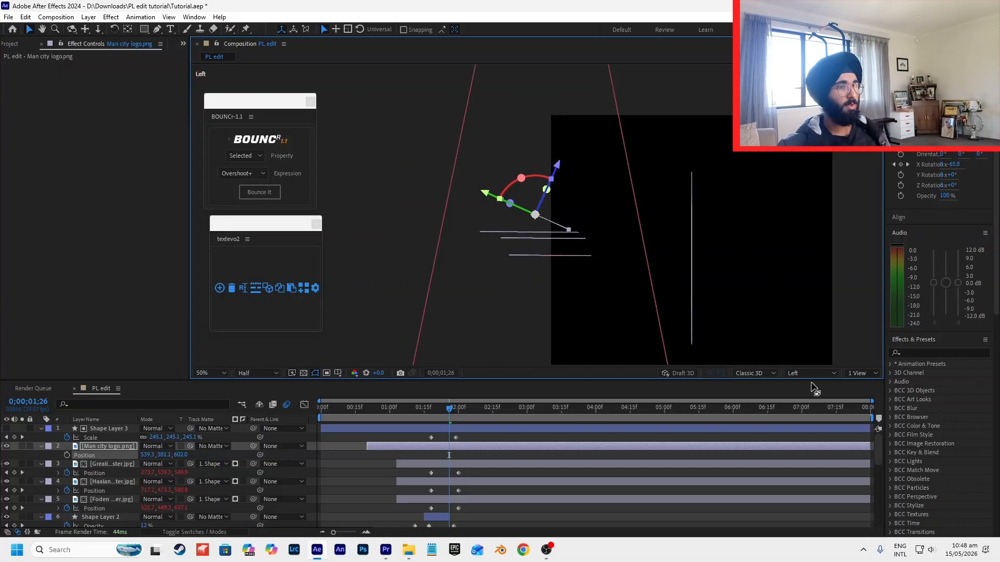
pyautogui.click(801, 370)
pyautogui.click(833, 191)
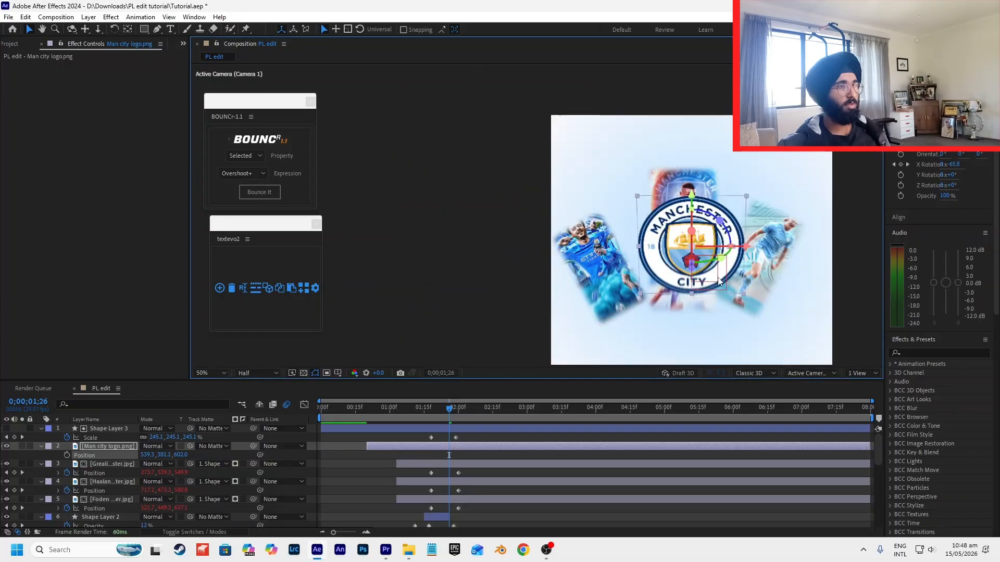
# - Preview the City logo and poster reveal from about the one-second mark
pyautogui.press('space')
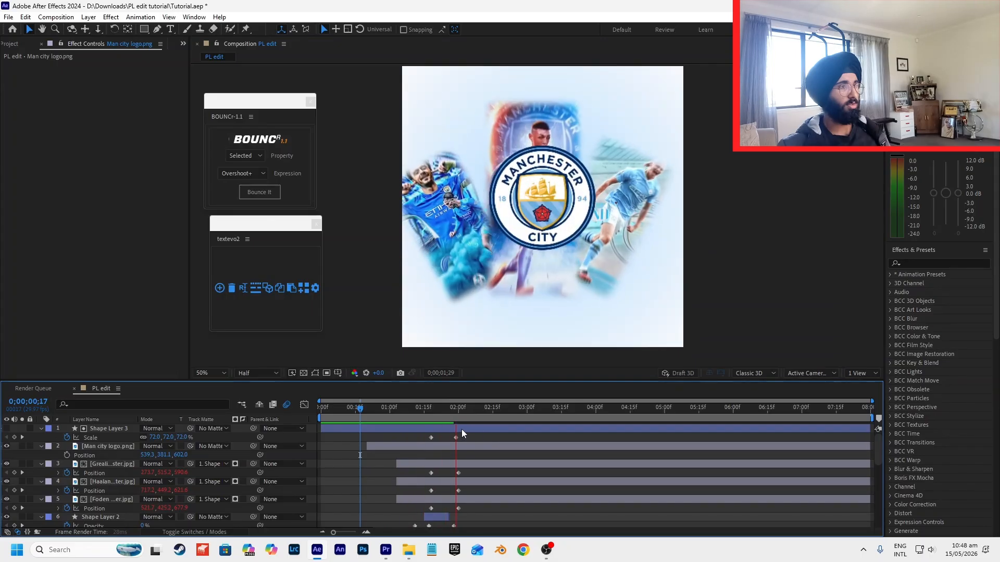
pyautogui.click(393, 414)
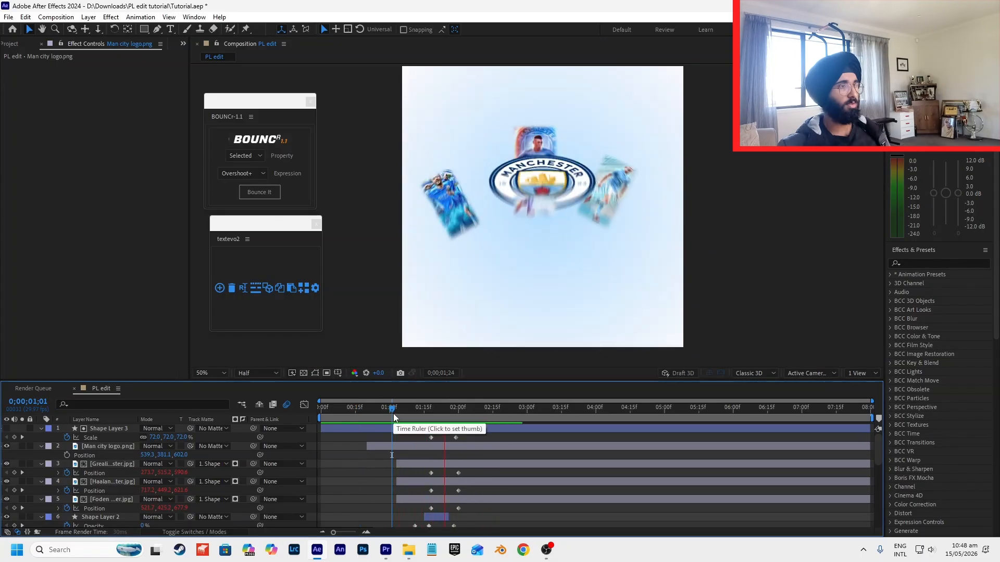
pyautogui.click(393, 416)
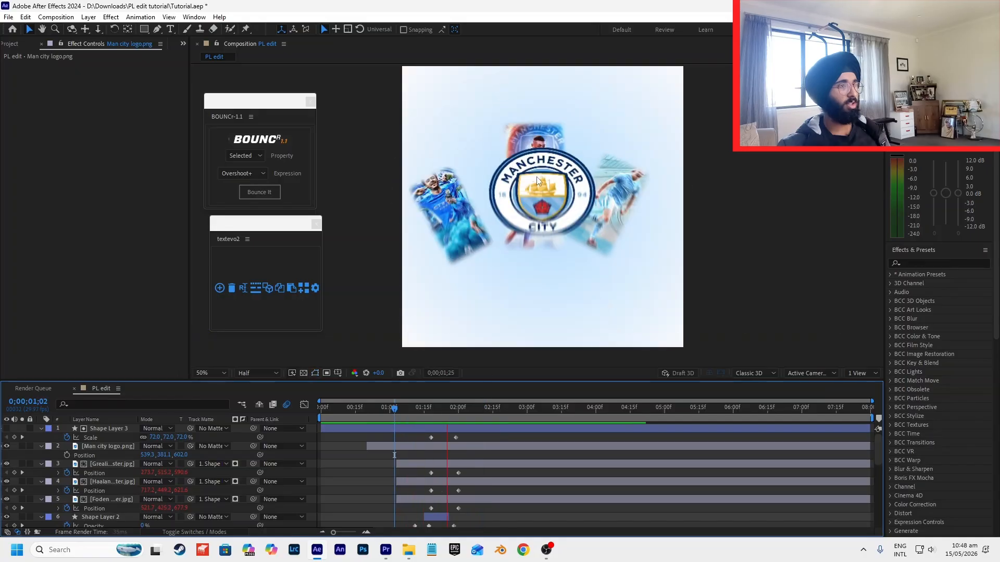
# - Convert the Man City logo's X Rotation keyframes to linear and apply the BOUNCr Overshoot+ expression to them
pyautogui.click(536, 173)
pyautogui.scroll(-2, 509, 455)
pyautogui.scroll(2, 511, 454)
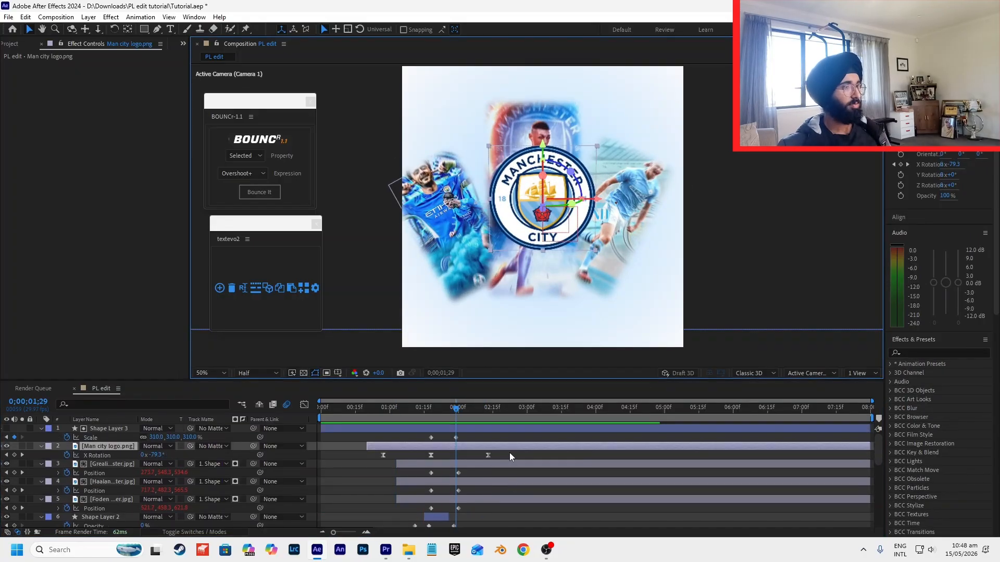
pyautogui.moveTo(509, 452); pyautogui.dragTo(357, 464)
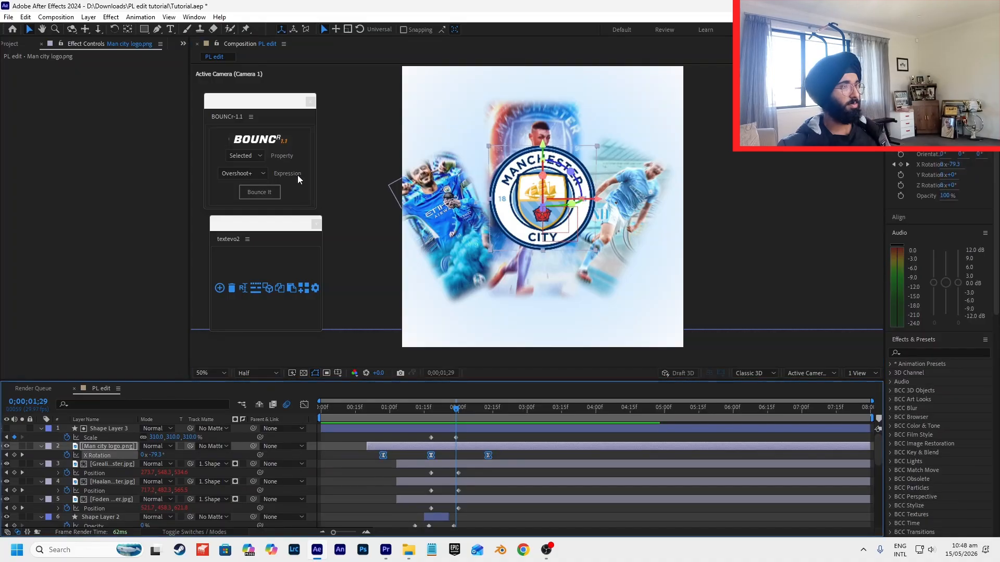
pyautogui.click(262, 192)
pyautogui.keyDown('ctrl'); pyautogui.click(430, 454); pyautogui.keyUp('ctrl')
pyautogui.click(277, 190)
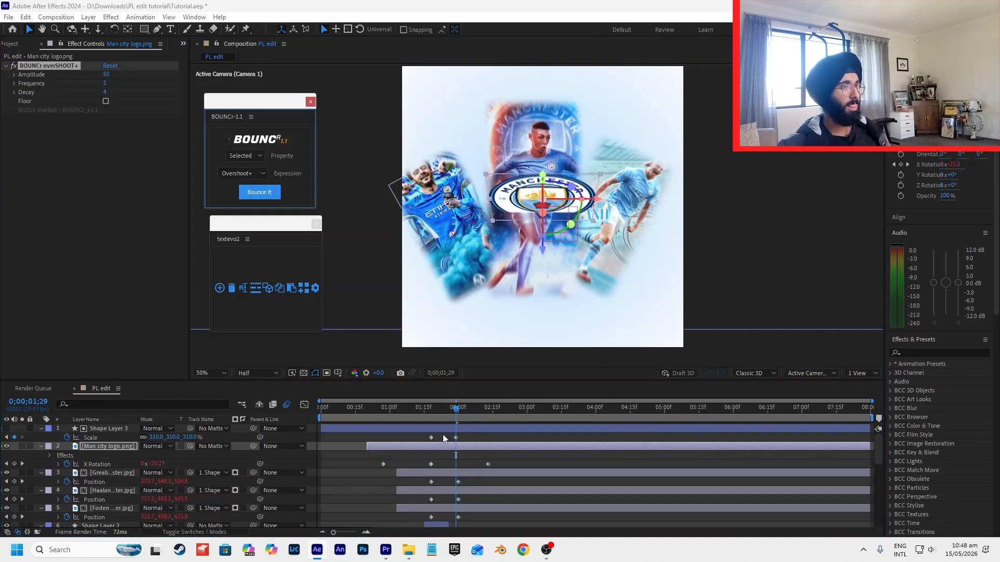
# - Retime the logo's X Rotation keyframes to about 0;00;01;05, 0;00;01;17 and 0;00;01;28, and preview the flip
pyautogui.moveTo(420, 464); pyautogui.dragTo(428, 464)
pyautogui.click(357, 409)
pyautogui.press('space')
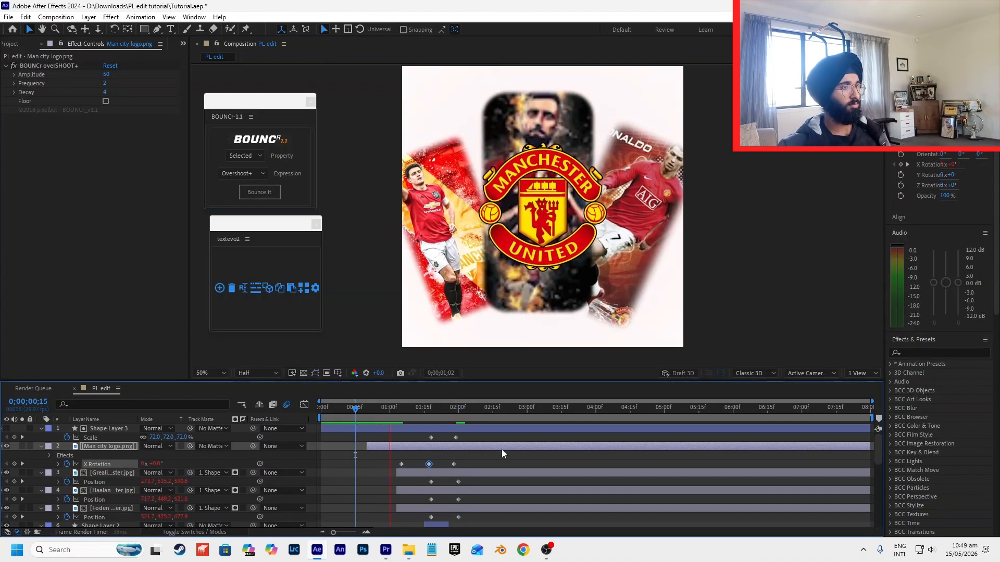
pyautogui.click(502, 455)
pyautogui.press('space')
pyautogui.click(393, 410)
pyautogui.moveTo(392, 410); pyautogui.dragTo(458, 410)
pyautogui.click(401, 412)
pyautogui.press('space')
pyautogui.press('space')
# - Shift the final keyframes of the three City posters about five frames earlier, ending Position and Scale at 0;00;01;25 and X Rotation at 0;00;01;22
pyautogui.click(452, 471)
pyautogui.scroll(-1, 447, 479)
pyautogui.keyDown('shift'); pyautogui.click(448, 482); pyautogui.keyUp('shift')
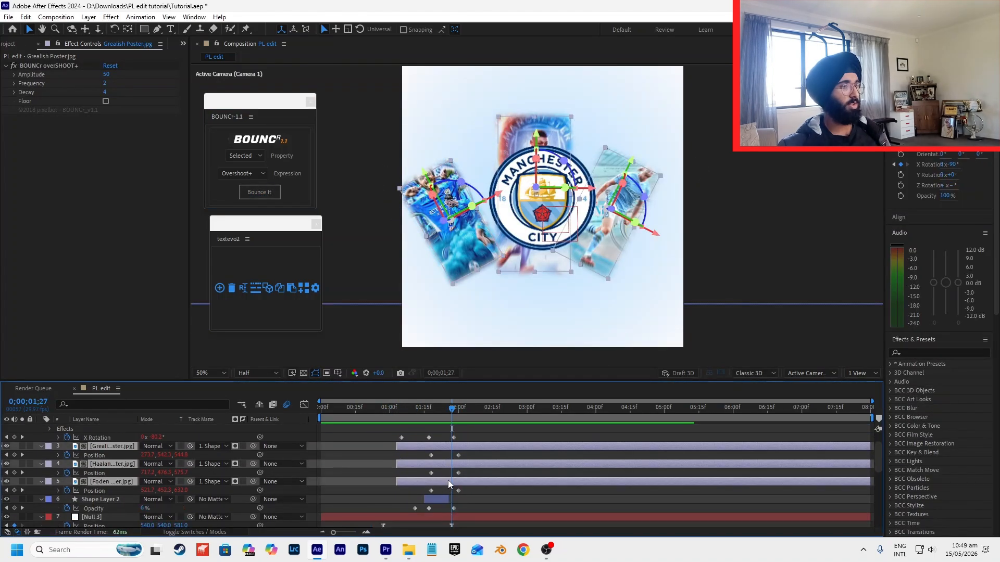
pyautogui.press('u')
pyautogui.press('u')
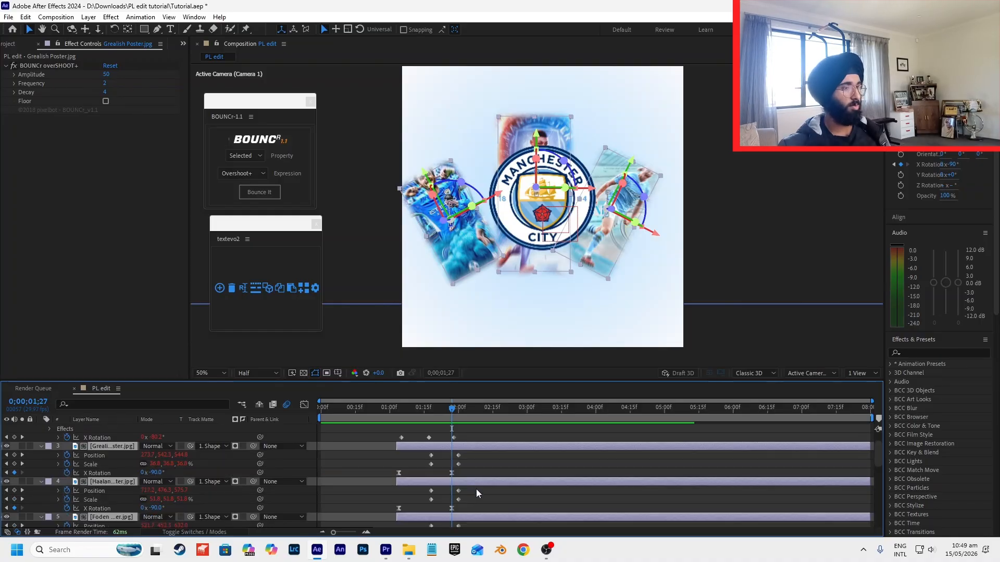
pyautogui.scroll(-1, 477, 494)
pyautogui.moveTo(476, 509); pyautogui.dragTo(448, 423)
pyautogui.scroll(1, 462, 466)
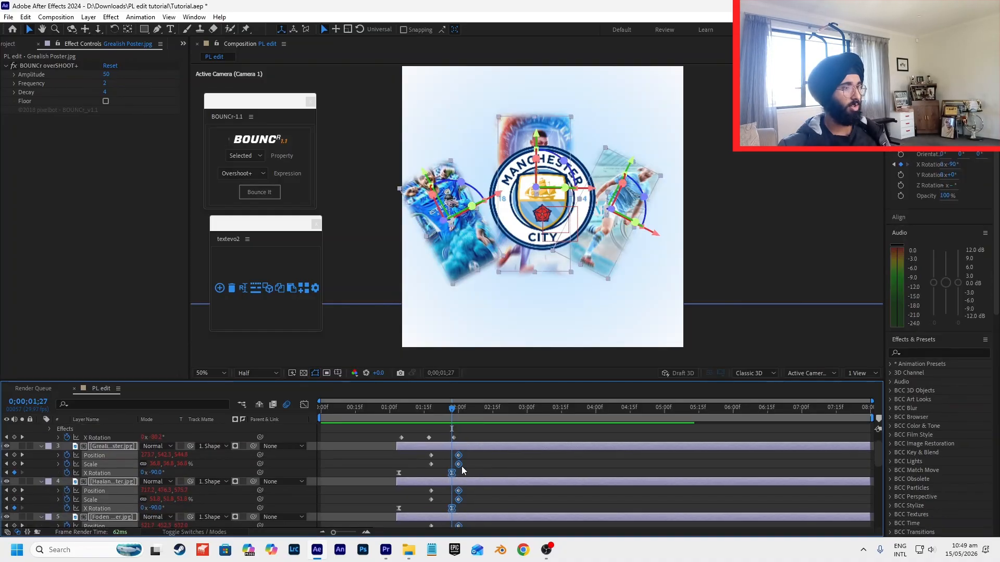
pyautogui.moveTo(459, 458); pyautogui.dragTo(446, 455)
# - Play back the retimed poster reveal and check the matte edge around the posters
pyautogui.click(480, 439)
pyautogui.press('space')
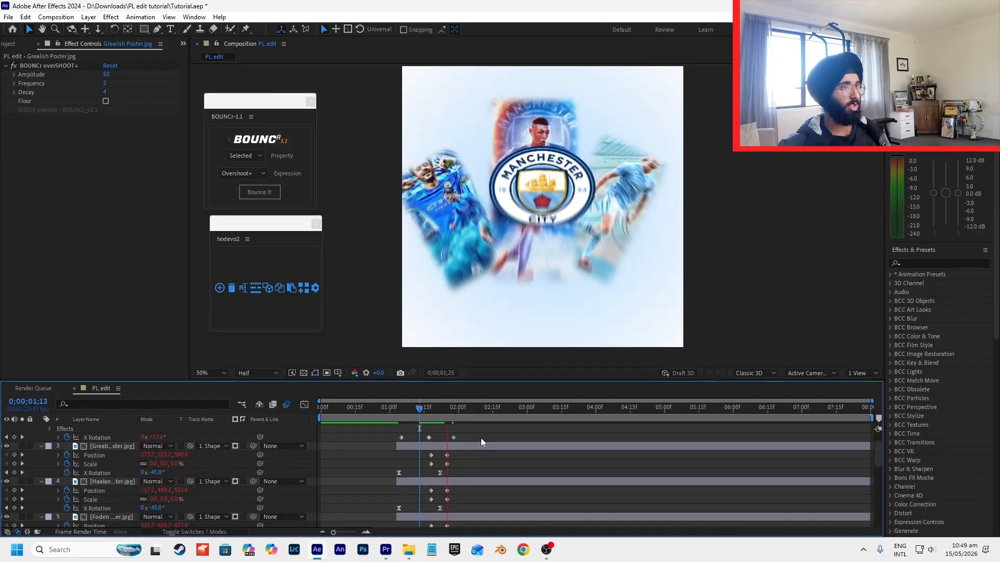
pyautogui.click(361, 410)
pyautogui.press('space')
pyautogui.scroll(1, 442, 435)
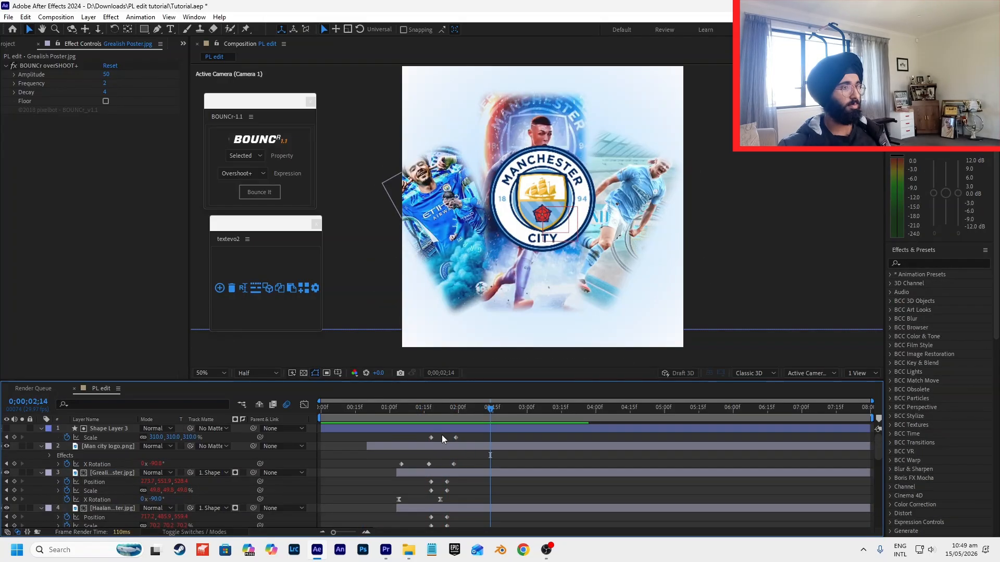
# - Increase the Scale of Shape Layer 3 to 360% at its 0;00;01;29 keyframe
pyautogui.click(455, 412)
pyautogui.click(477, 430)
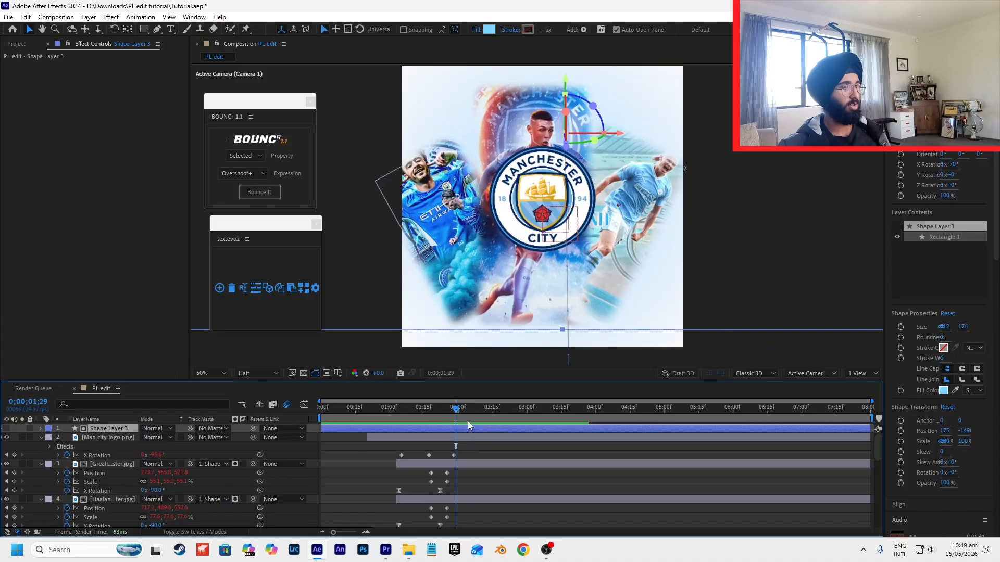
pyautogui.press('s')
pyautogui.moveTo(157, 438); pyautogui.dragTo(182, 438)
# - Play back the whole United-to-City transition with the enlarged matte
pyautogui.press('space')
pyautogui.click(424, 414)
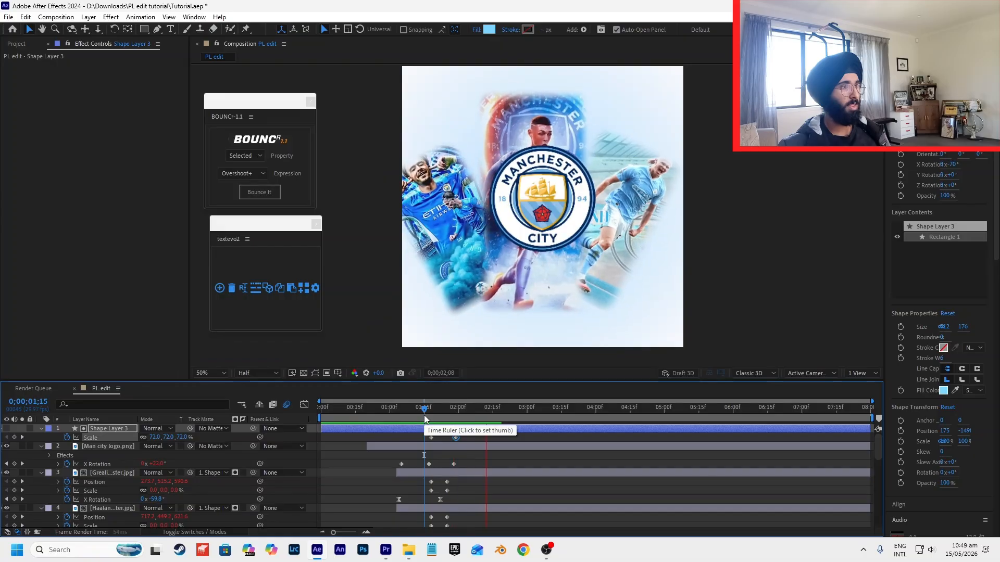
pyautogui.press('Home')
pyautogui.press(',')
pyautogui.click(515, 432)
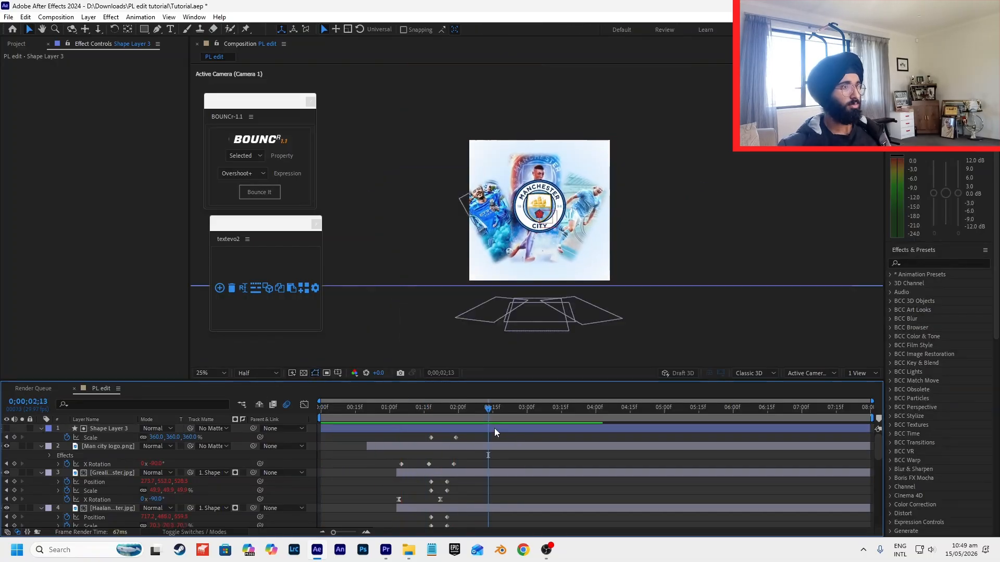
pyautogui.click(378, 418)
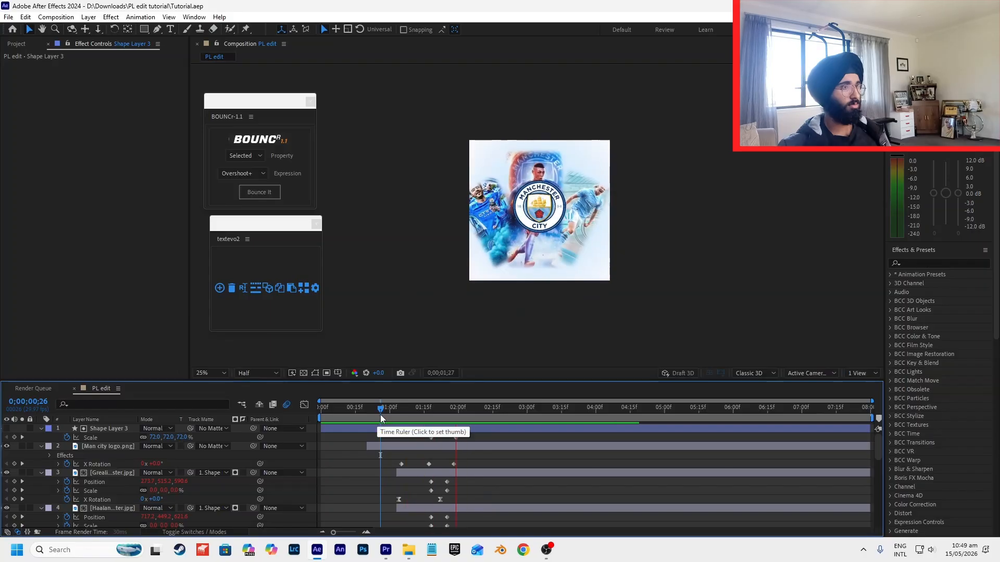
# - Switch to Premiere Pro and scrub the finished Final Export b4 sound sequence to the team-logos section at 0;00;04;28
pyautogui.press('space')
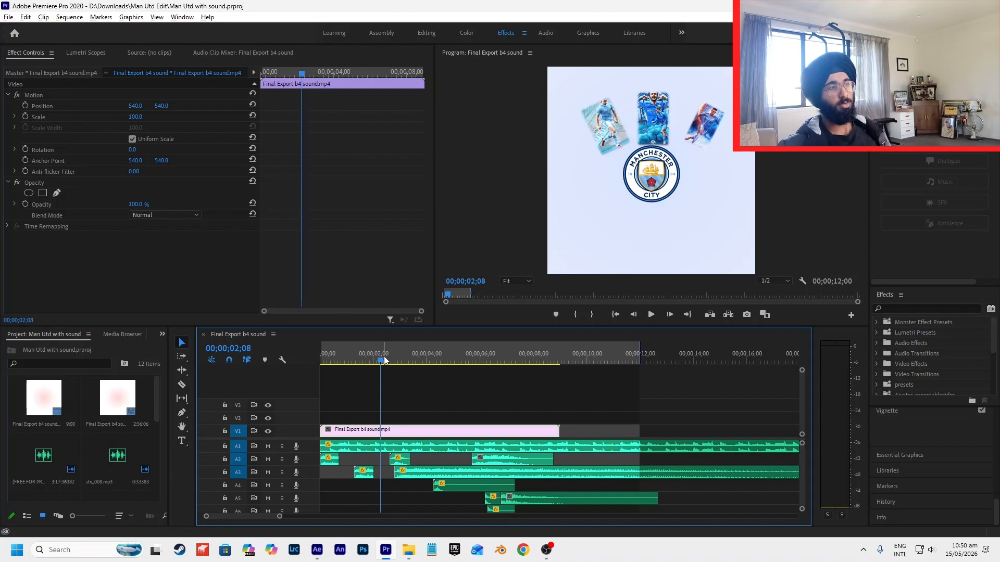
pyautogui.click(384, 359)
pyautogui.moveTo(387, 359); pyautogui.dragTo(452, 372)
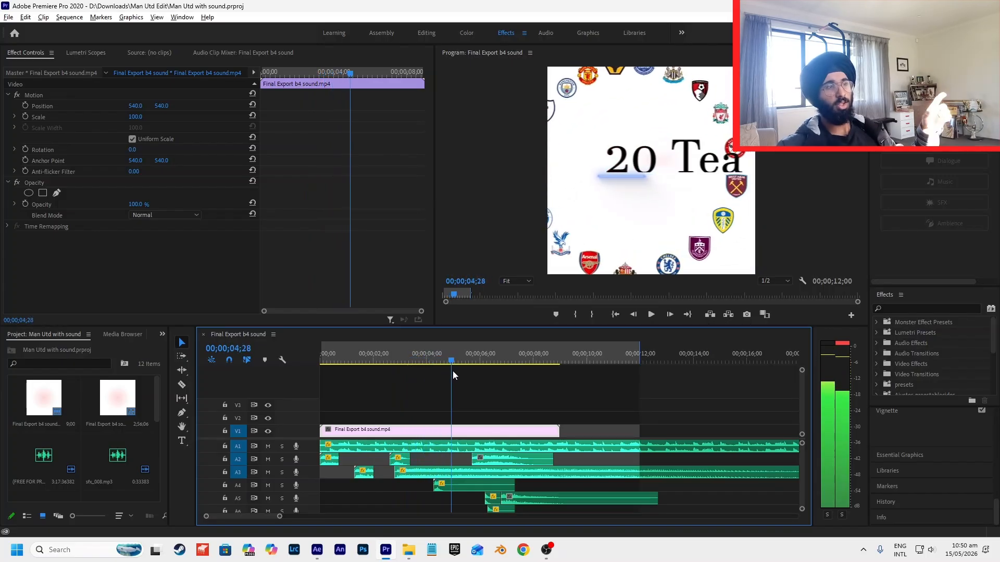
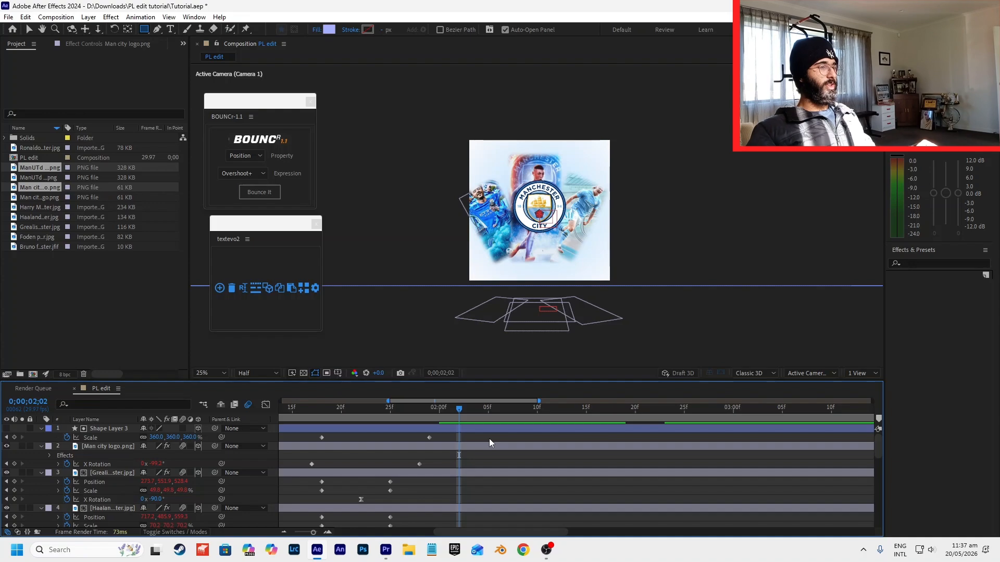
# - Create a new composition named Pl teams
pyautogui.click(33, 375)
pyautogui.write('Pl teamse')
pyautogui.press('BackSpace')
pyautogui.press('Return')
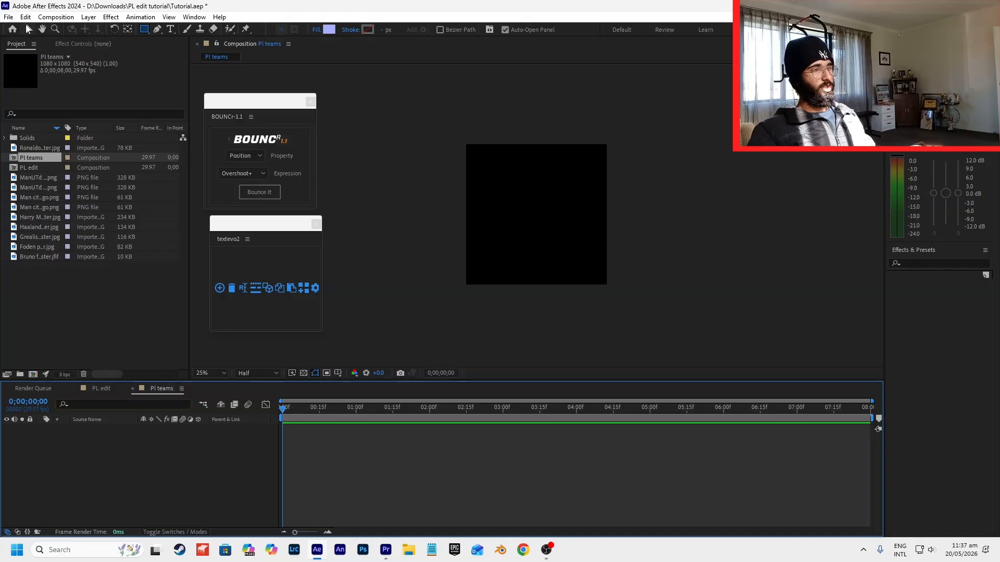
# - Draw a large circle over the team logos in the Pl teams composition with the Ellipse tool
pyautogui.click(29, 29)
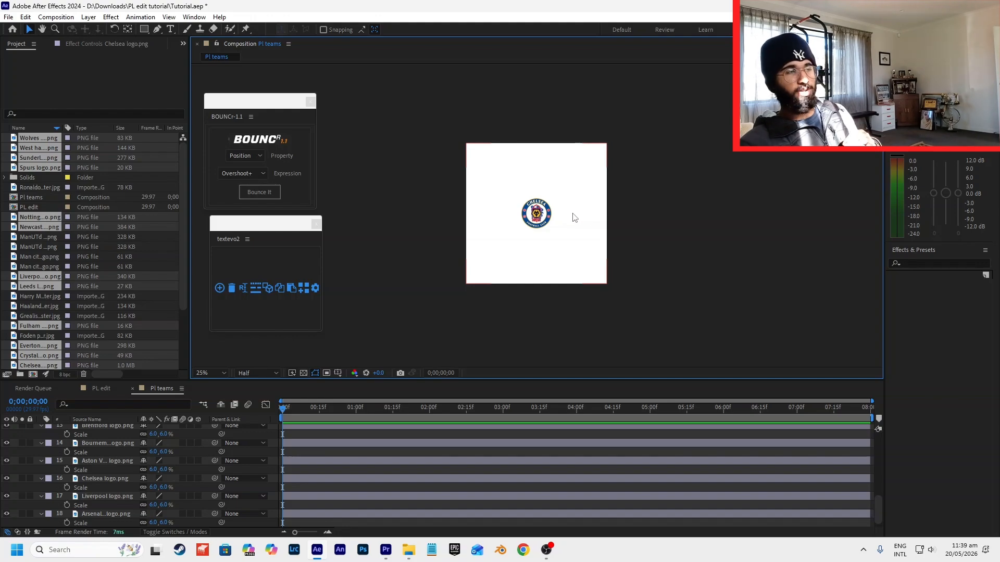
pyautogui.press('q')
pyautogui.moveTo(472, 208); pyautogui.dragTo(596, 331)
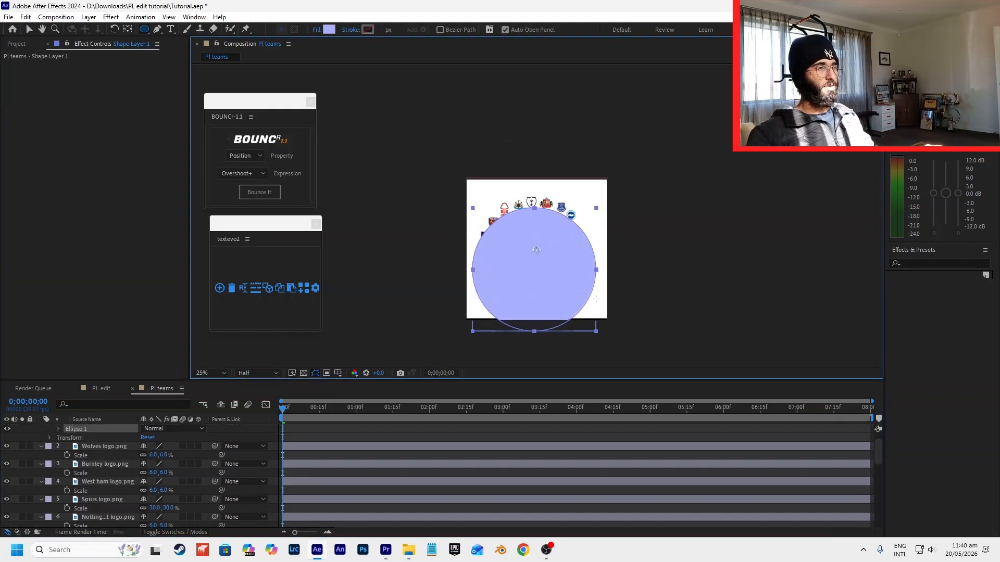
# - Move the circle up over the logos and give it a solid black 6 px stroke with no fill
pyautogui.press('v')
pyautogui.moveTo(524, 275); pyautogui.dragTo(527, 266)
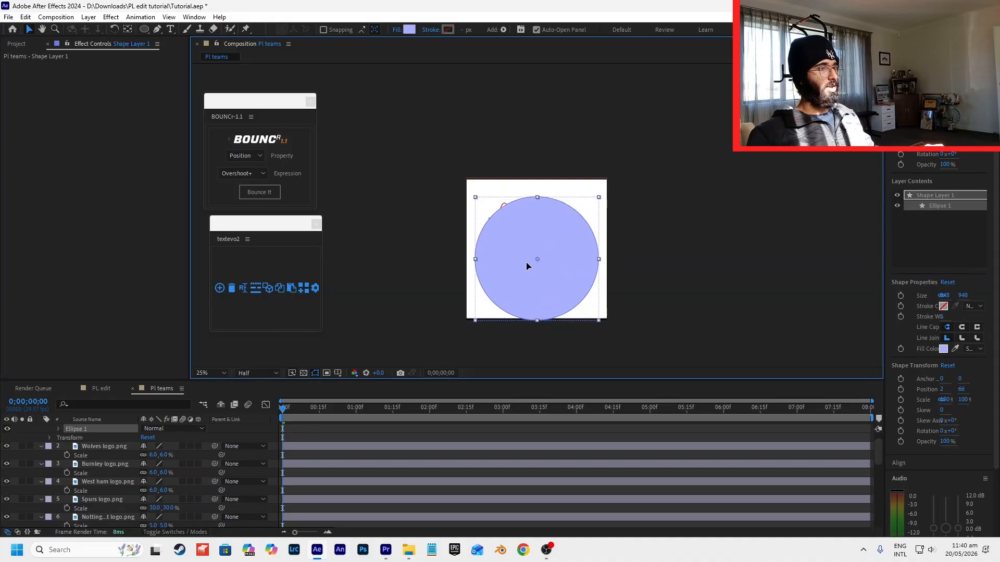
pyautogui.click(447, 30)
pyautogui.click(421, 496)
pyautogui.click(645, 368)
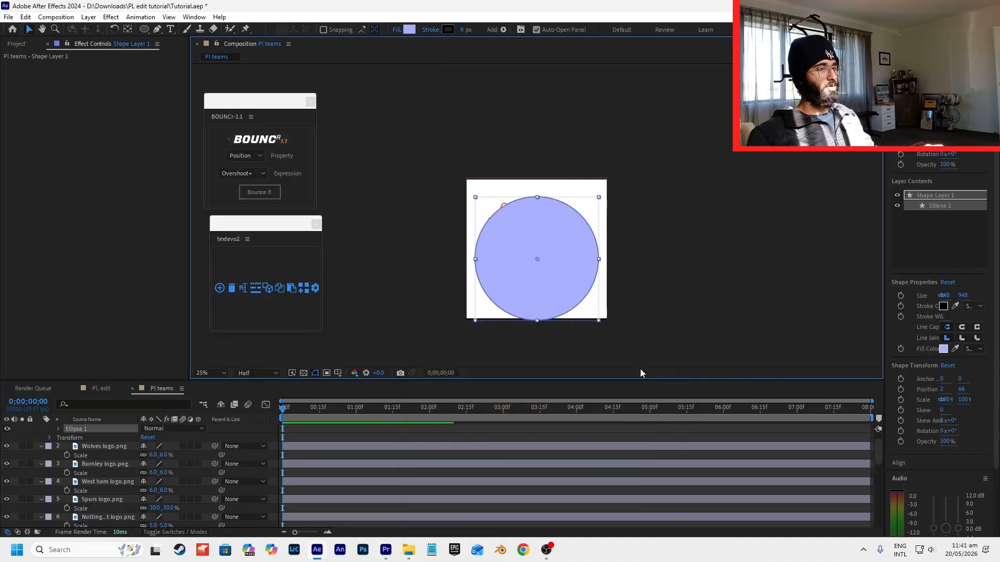
pyautogui.click(397, 30)
pyautogui.click(448, 249)
pyautogui.click(483, 305)
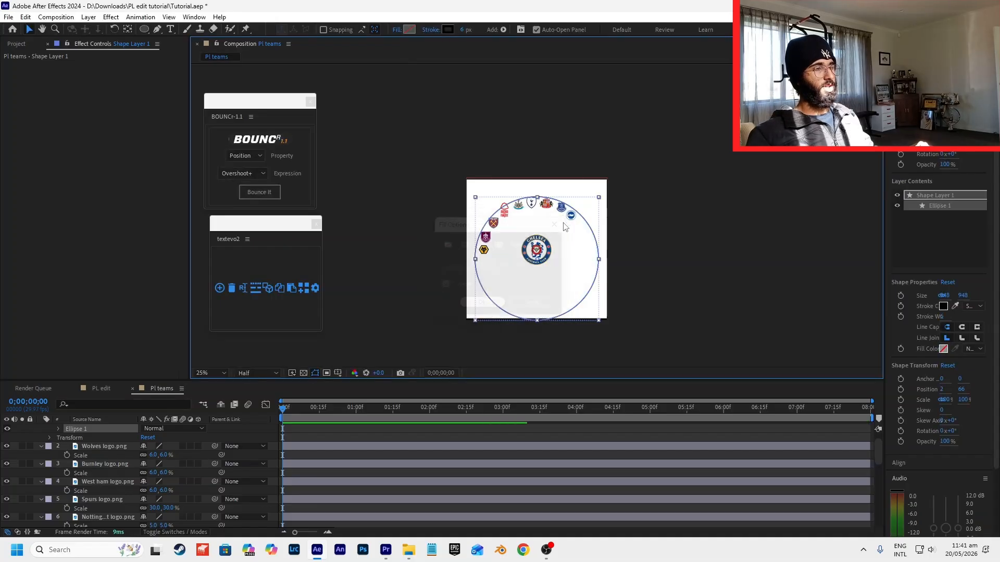
# - Centre the circle outline on the composition and move its layer below the club logos in the stack
pyautogui.scroll(2, 553, 241)
pyautogui.moveTo(547, 239)
pyautogui.mouseDown()
pyautogui.moveTo(545, 213)
pyautogui.moveTo(538, 245)
pyautogui.mouseUp()
pyautogui.scroll(-2, 542, 229)
pyautogui.scroll(2, 538, 243)
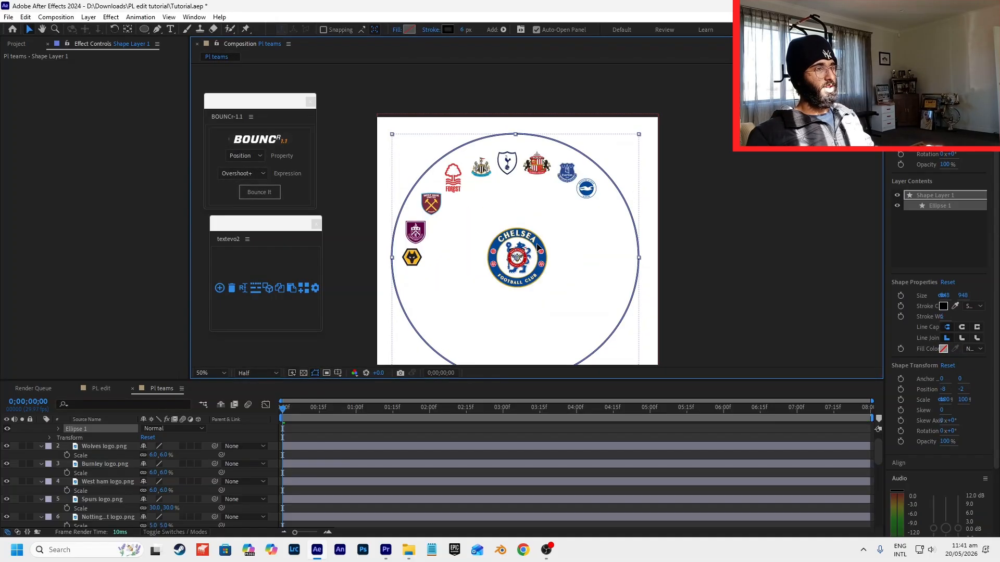
pyautogui.click(702, 243)
pyautogui.click(585, 192)
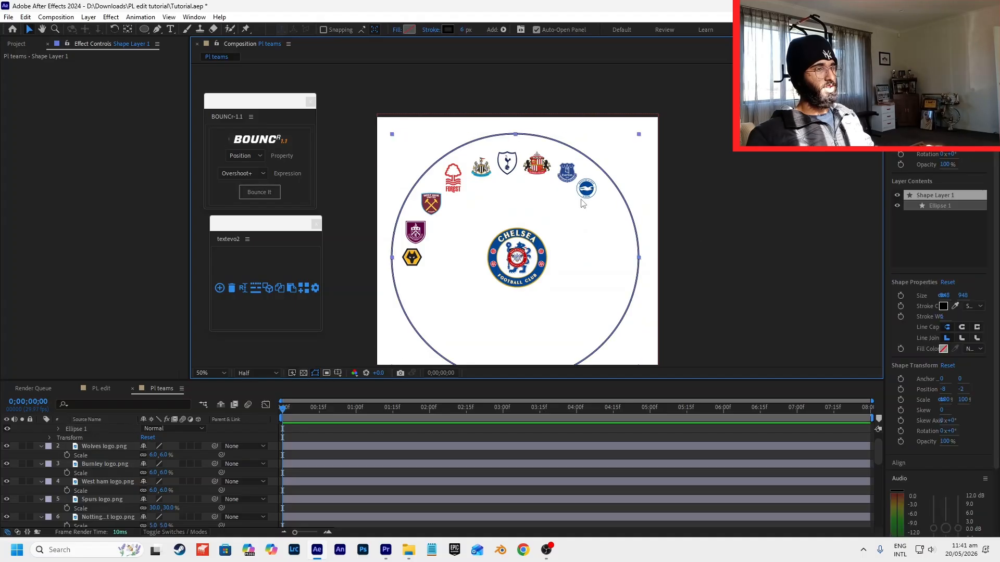
pyautogui.scroll(1, 101, 488)
pyautogui.moveTo(92, 429); pyautogui.dragTo(92, 526)
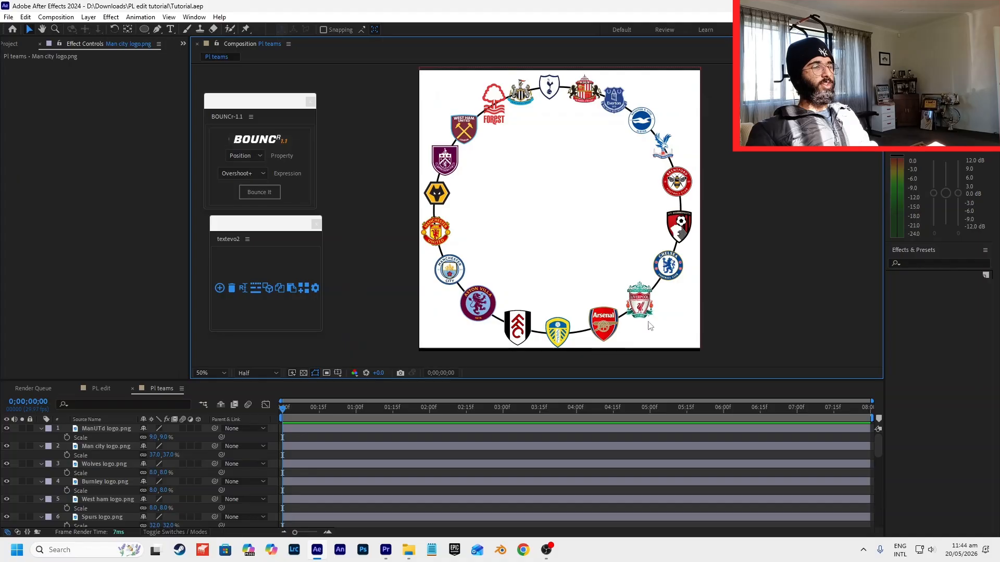
# - Delete the circle guide and the white background from the Pl teams composition
pyautogui.click(556, 227)
pyautogui.press('Delete')
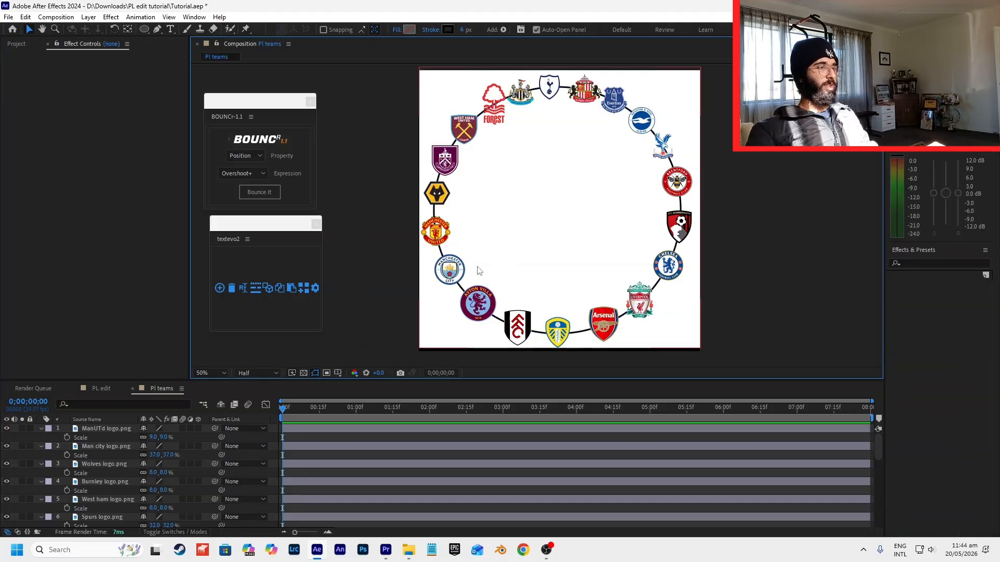
pyautogui.click(442, 320)
pyautogui.press('Delete')
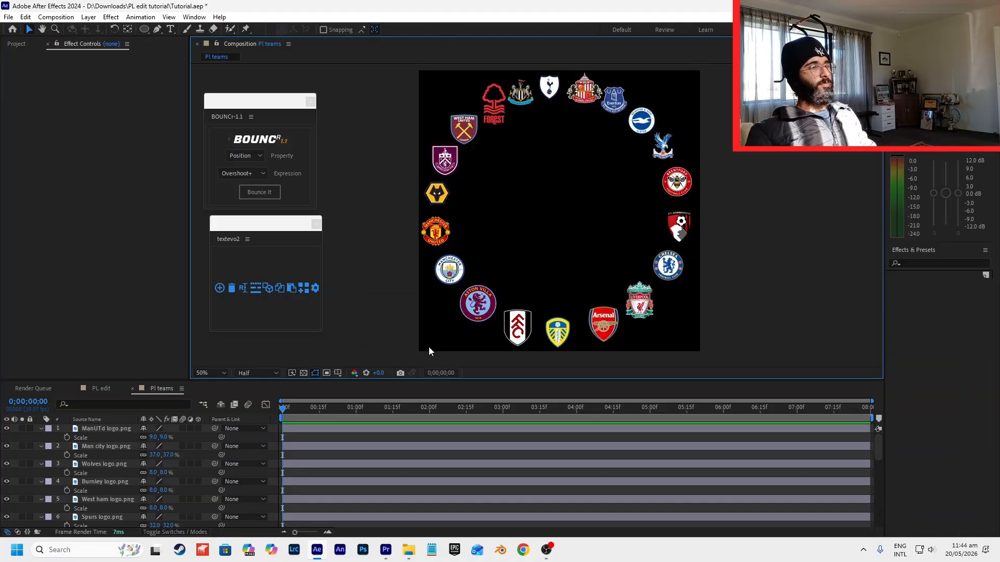
# - Find the Pl teams composition in the project and add it as the top layer of PL edit, starting at 0;00;02;13
pyautogui.click(101, 389)
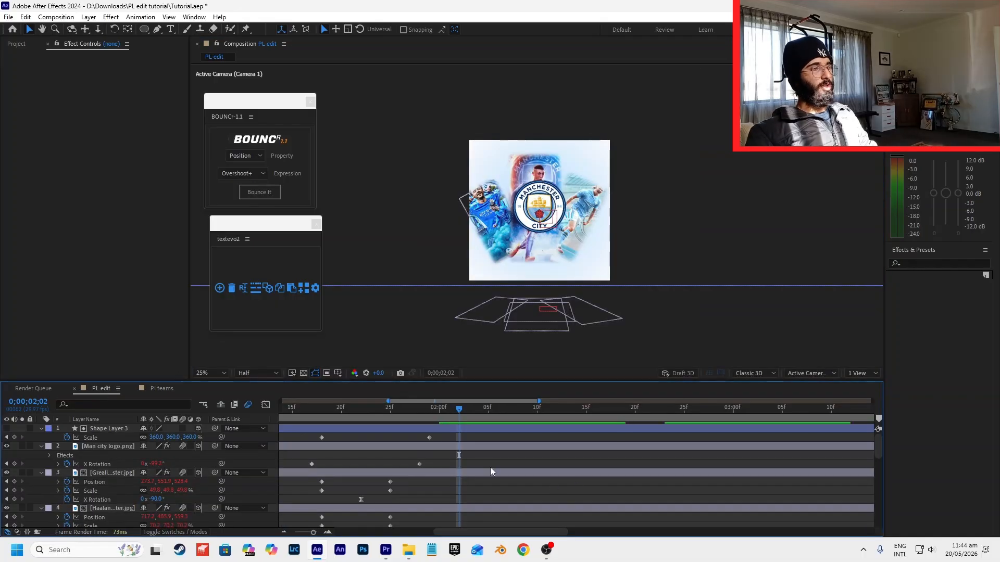
pyautogui.click(16, 44)
pyautogui.click(12, 114)
pyautogui.click(31, 60)
pyautogui.moveTo(32, 138); pyautogui.dragTo(492, 432)
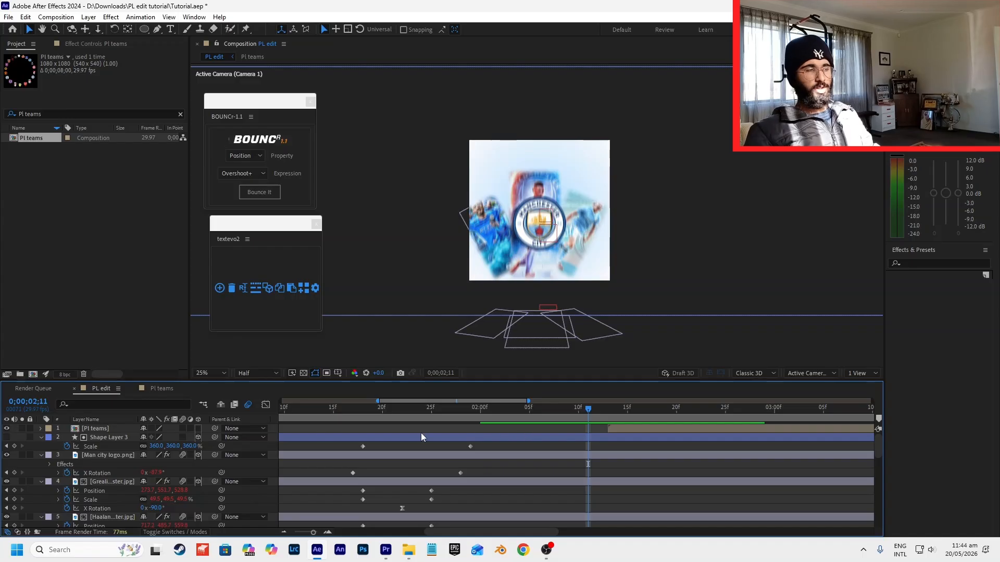
# - Enable 3D and motion blur for the Pl teams layer and move it up over the frame at 0;00;02;13
pyautogui.click(197, 429)
pyautogui.click(182, 428)
pyautogui.click(88, 429)
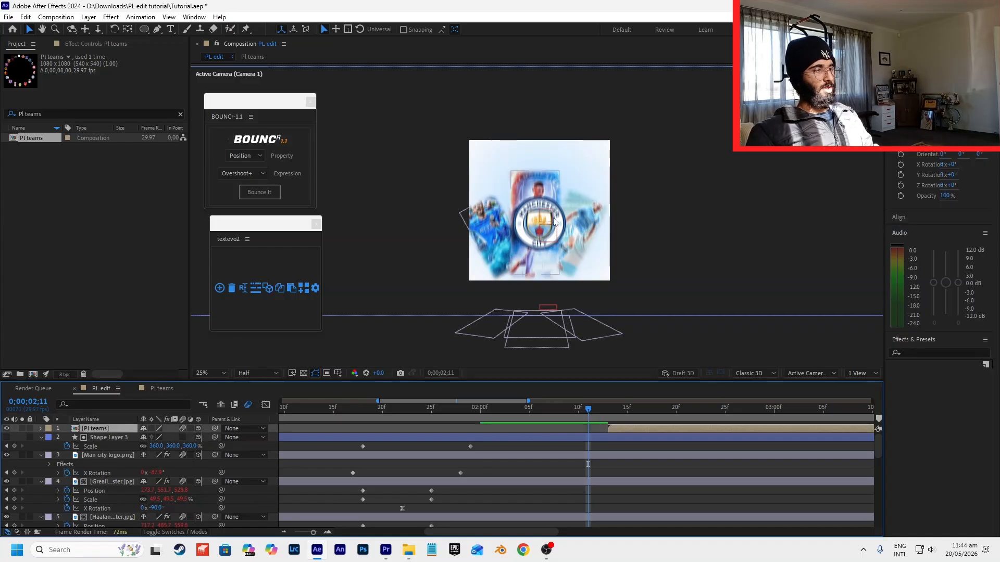
pyautogui.click(608, 411)
pyautogui.moveTo(583, 345); pyautogui.dragTo(578, 203)
# - Try rotating the Pl teams layer on its other axes, undo that, and set its X rotation to -102°
pyautogui.press('r')
pyautogui.moveTo(158, 465); pyautogui.dragTo(149, 468)
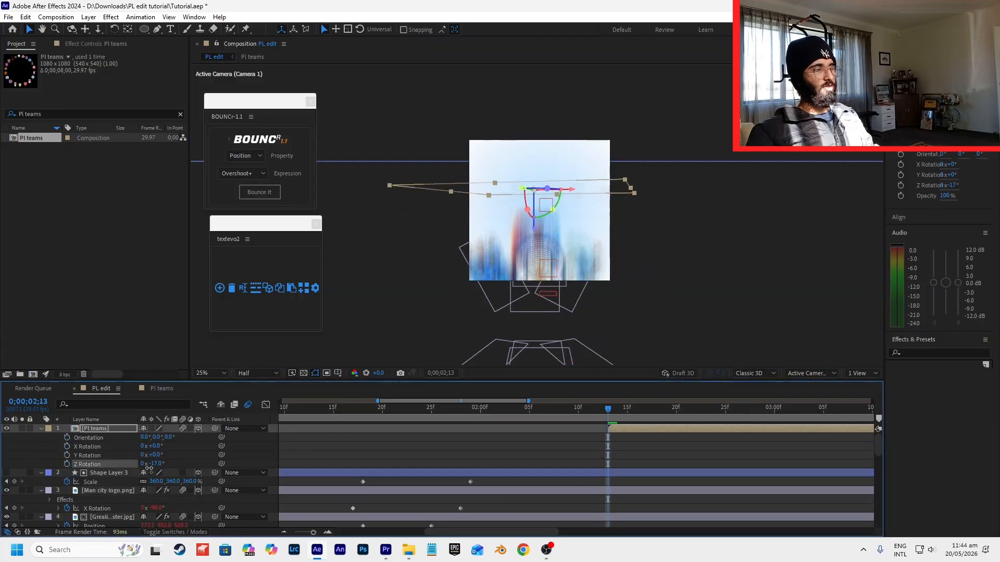
pyautogui.hotkey('ctrl', 'z')
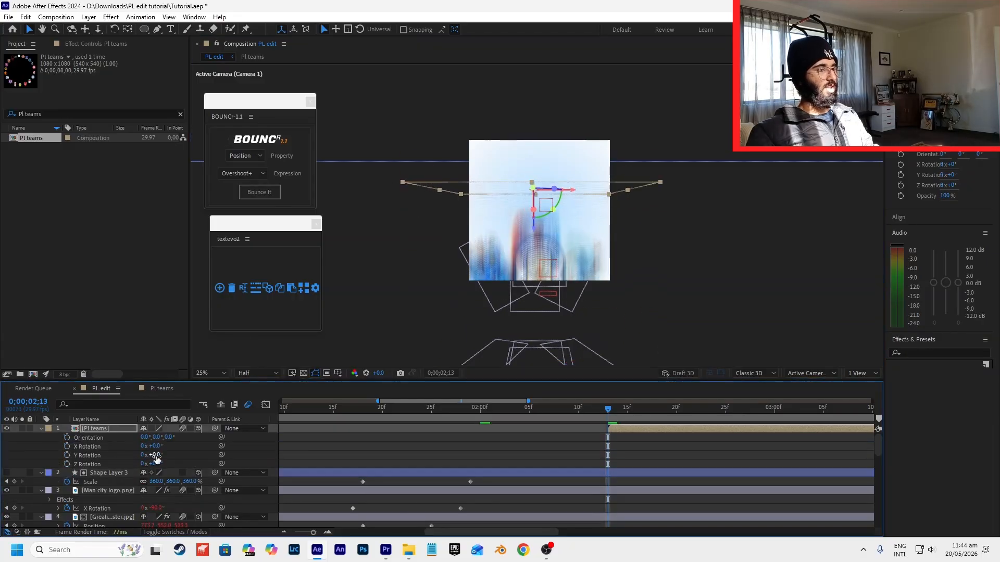
pyautogui.moveTo(156, 458); pyautogui.dragTo(107, 451)
pyautogui.hotkey('ctrl', 'z')
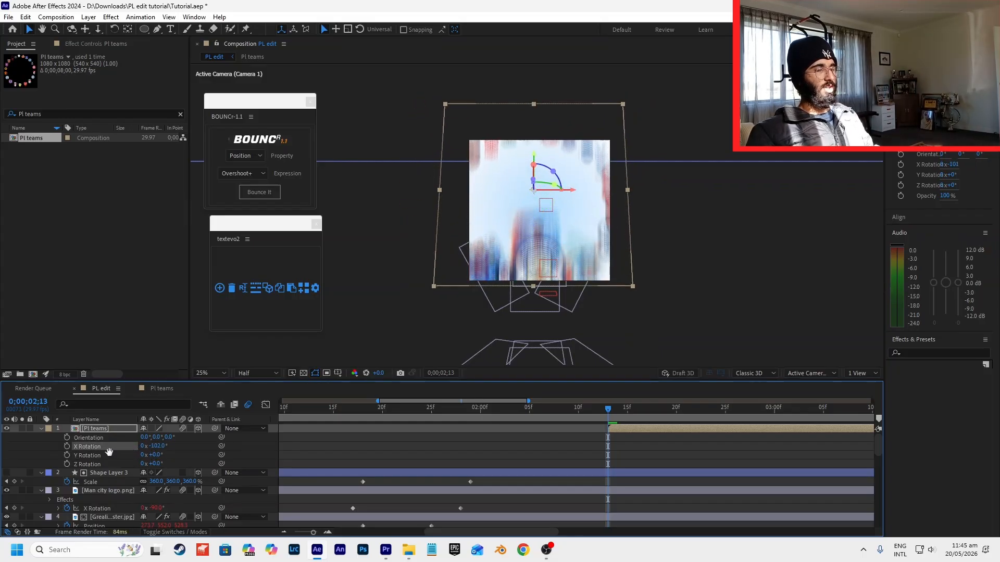
# - Centre the Pl teams layer over the frame at 0;00;02;25 with an X rotation of -89° and a scale of 61%
pyautogui.press('space')
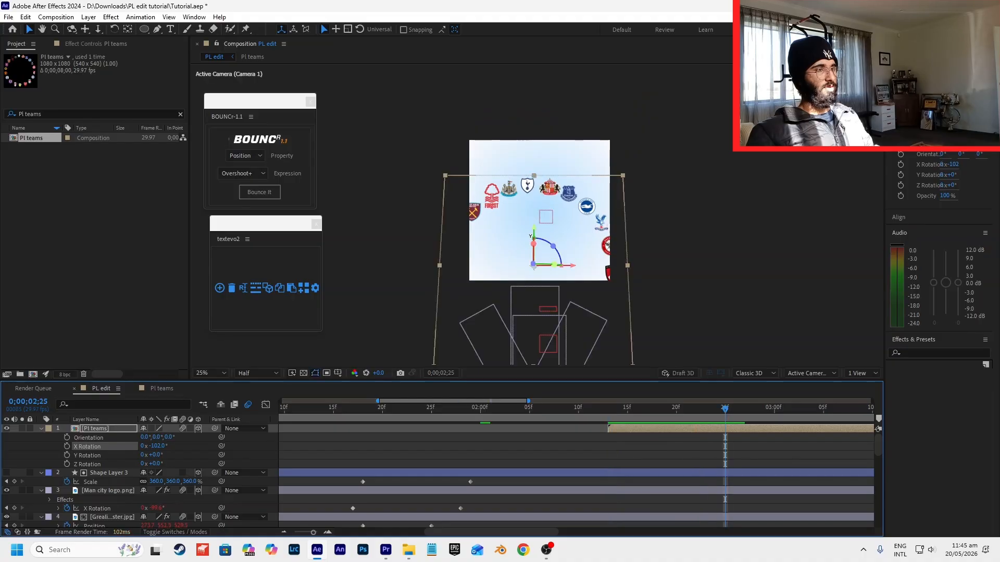
pyautogui.moveTo(507, 258); pyautogui.dragTo(515, 191)
pyautogui.moveTo(163, 447); pyautogui.dragTo(163, 447)
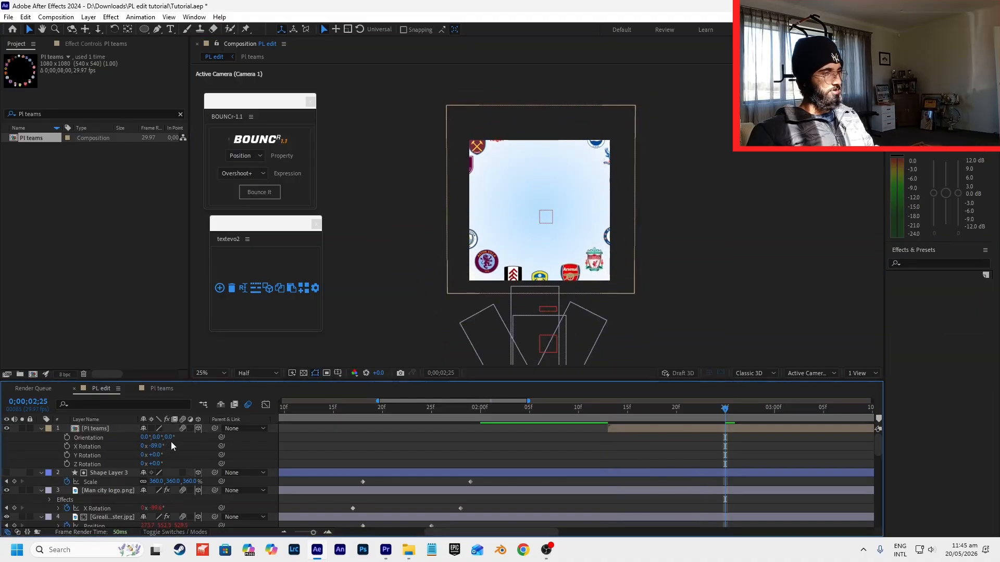
pyautogui.click(113, 446)
pyautogui.click(192, 458)
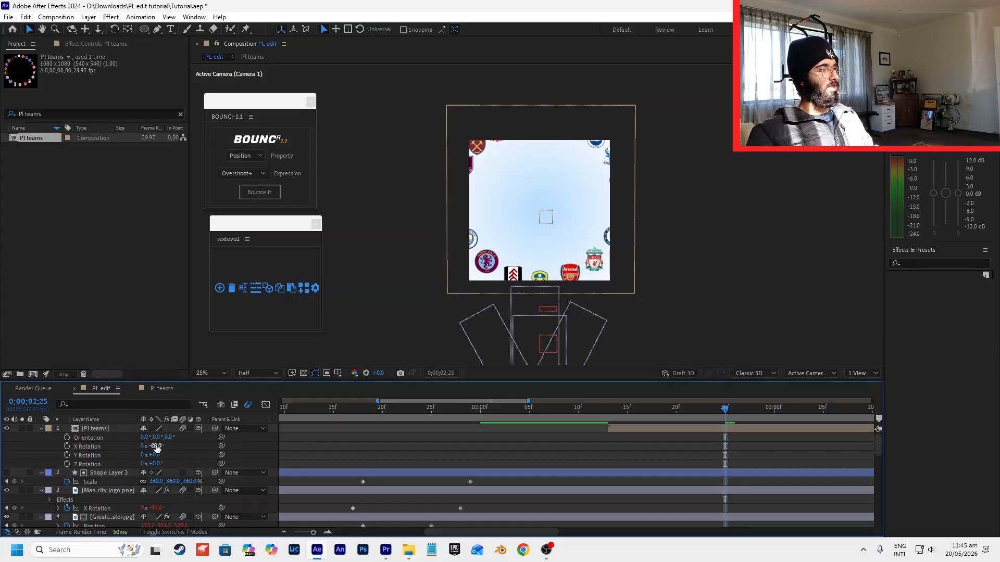
pyautogui.click(159, 464)
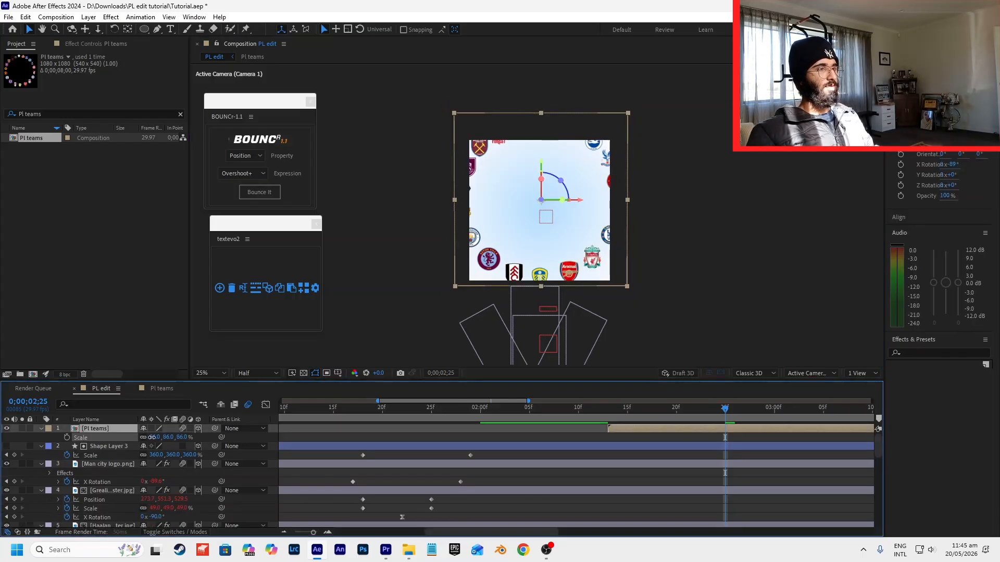
# - Switch to Premiere Pro to check the logo circle's timing in the finished Final Export b4 sound sequence, and return to After Effects
pyautogui.hotkey('alt', 'Tab')
pyautogui.press('space')
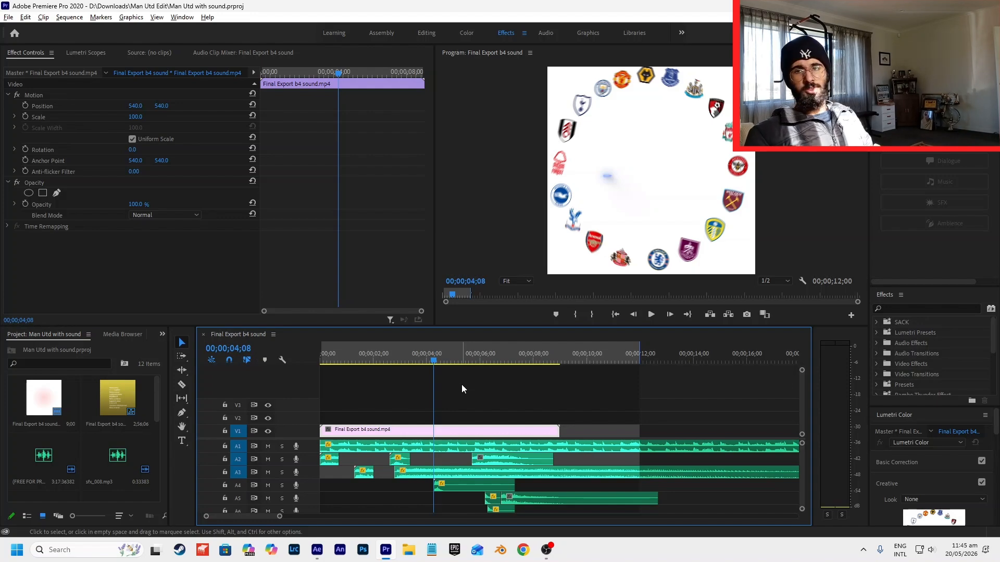
pyautogui.hotkey('alt', 'Tab')
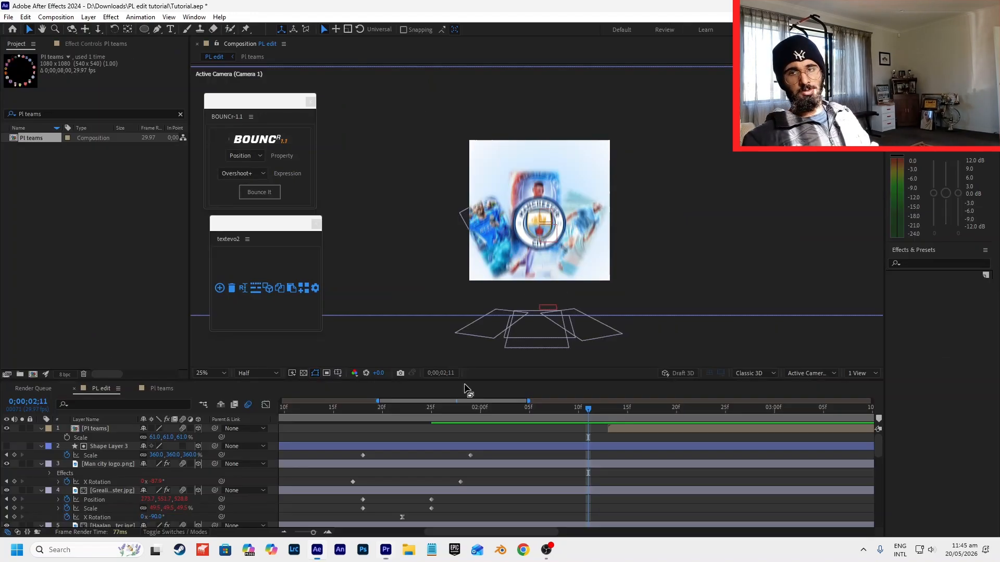
pyautogui.hotkey('alt', 'Tab')
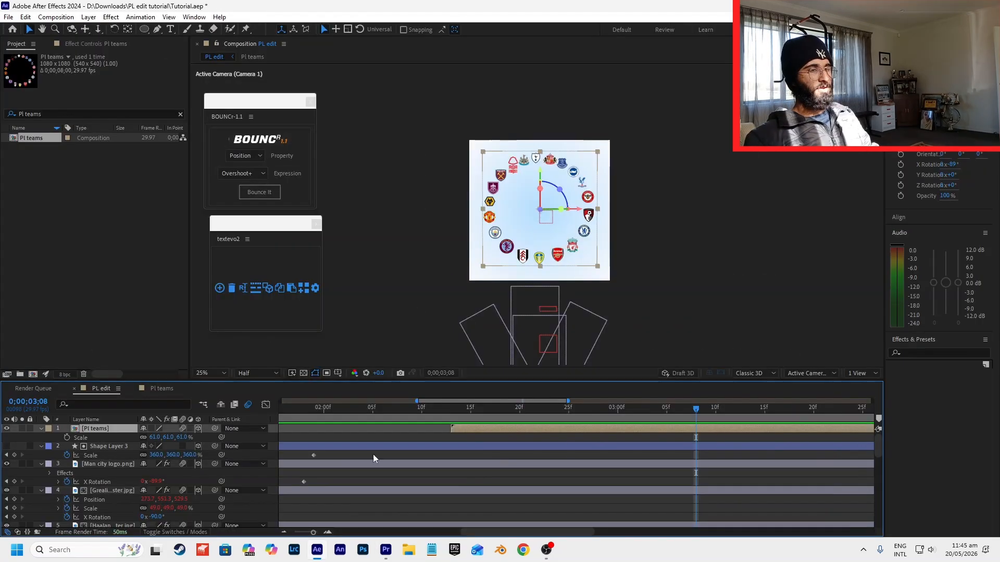
# - Add position and X, Y and Z rotation keyframes to the Pl teams layer at 0;00;03;08
pyautogui.press('p')
pyautogui.press('F2')
pyautogui.click(72, 440)
pyautogui.press('r')
pyautogui.click(66, 447)
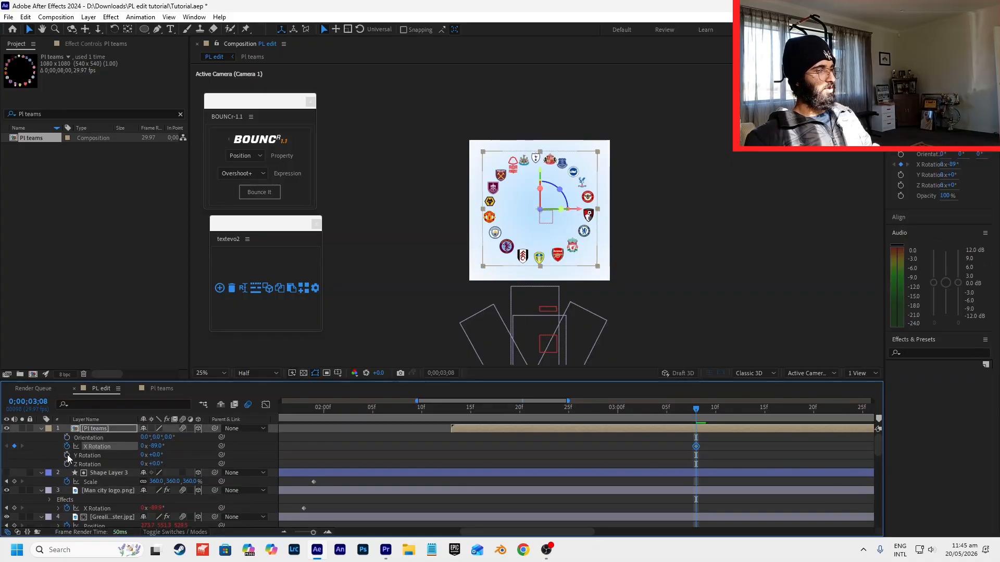
pyautogui.click(66, 455)
pyautogui.click(67, 464)
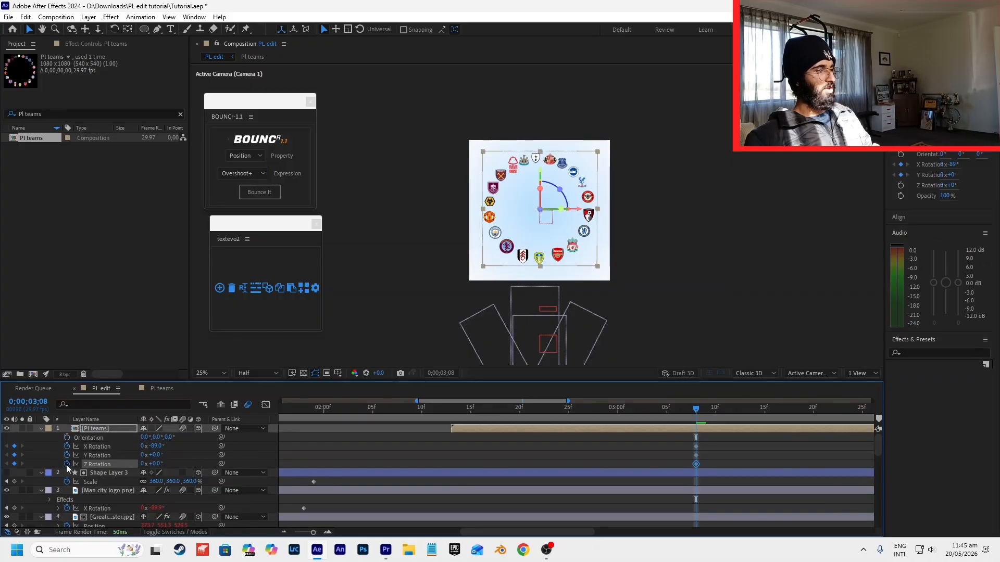
# - At 0;00;02;13, move the Pl teams layer above the frame and set its Z rotation to 62° and Y rotation to 155°
pyautogui.click(451, 414)
pyautogui.click(475, 452)
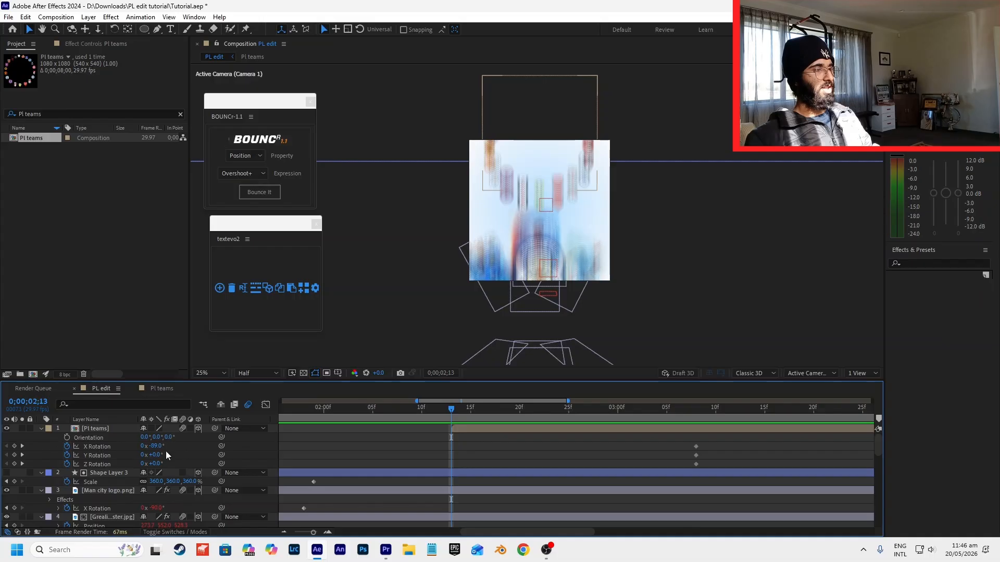
pyautogui.click(108, 430)
pyautogui.press('p')
pyautogui.moveTo(178, 437); pyautogui.dragTo(220, 438)
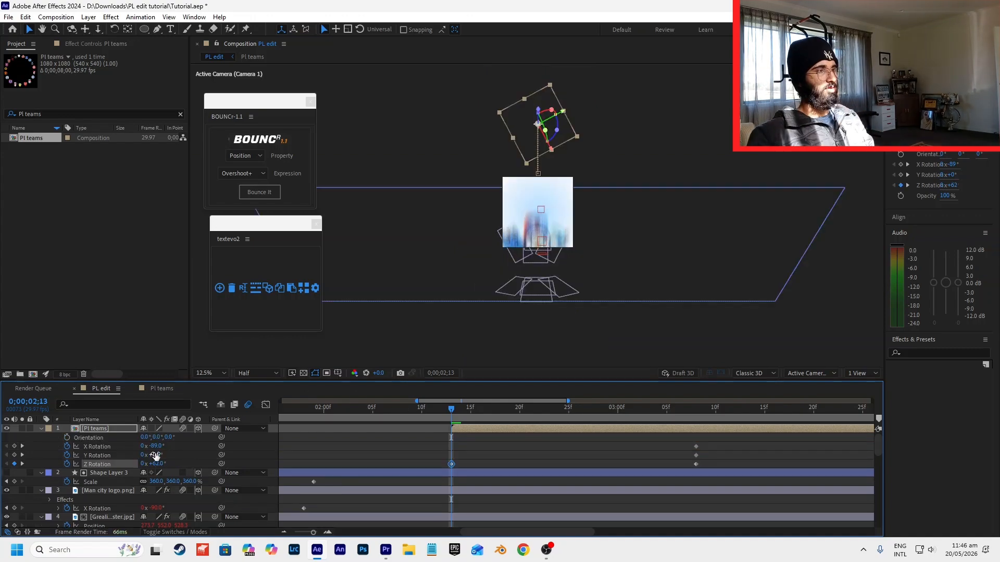
pyautogui.moveTo(153, 455); pyautogui.dragTo(234, 446)
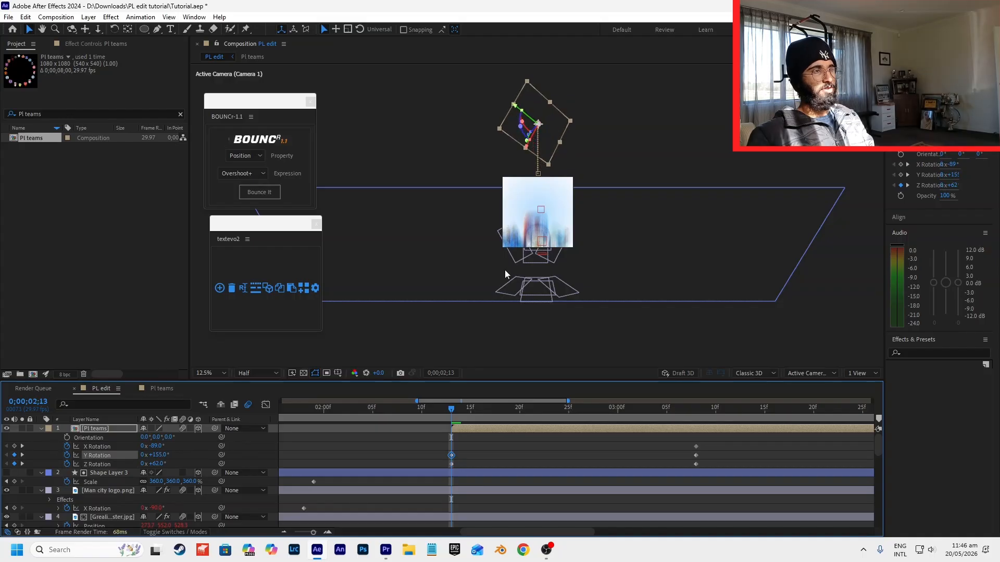
# - Apply Easy Ease to the Pl teams layer's Position and X, Y and Z Rotation keyframes and preview the motion
pyautogui.press('.')
pyautogui.press('u')
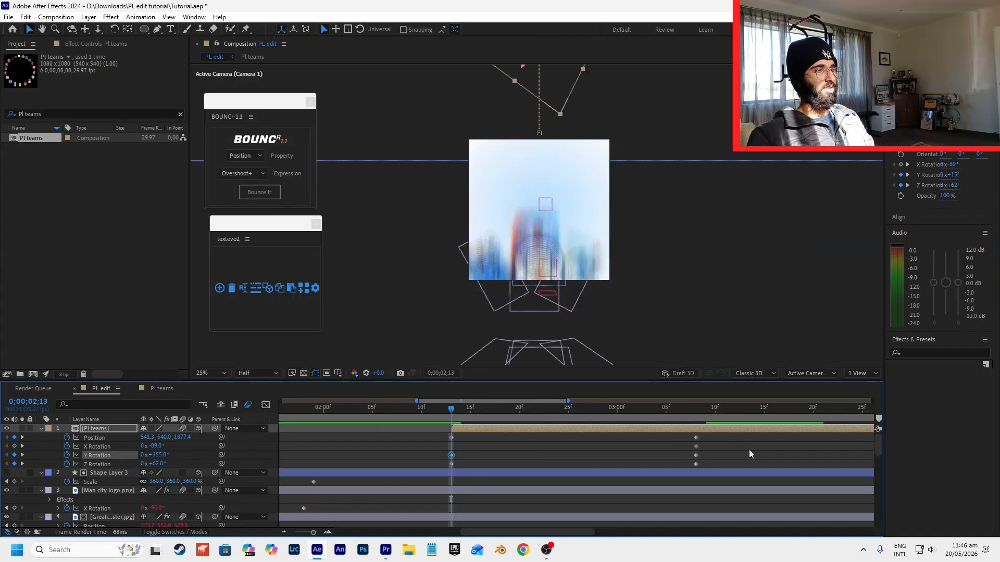
pyautogui.moveTo(724, 439); pyautogui.dragTo(444, 468)
pyautogui.press('F9')
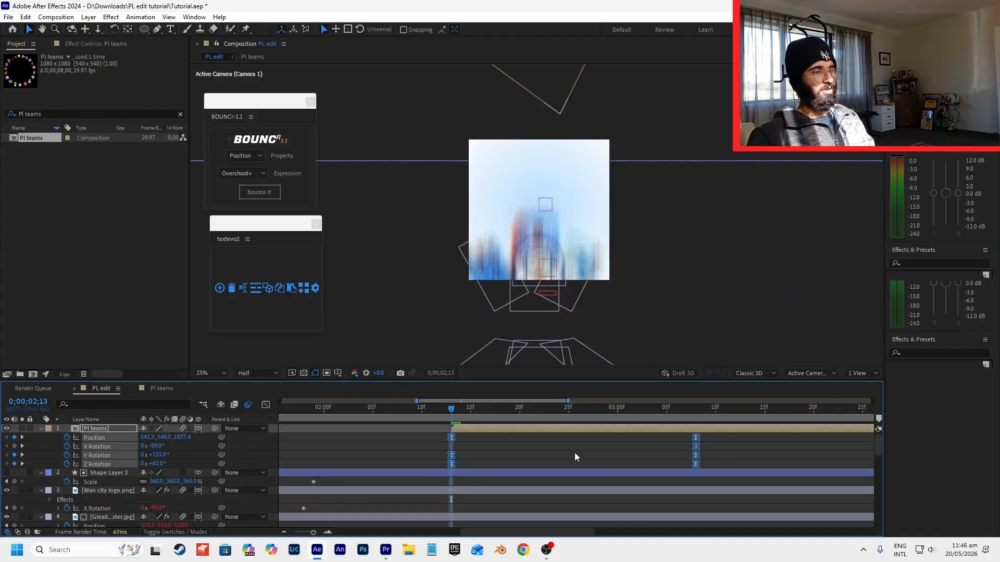
pyautogui.click(696, 446)
pyautogui.click(627, 472)
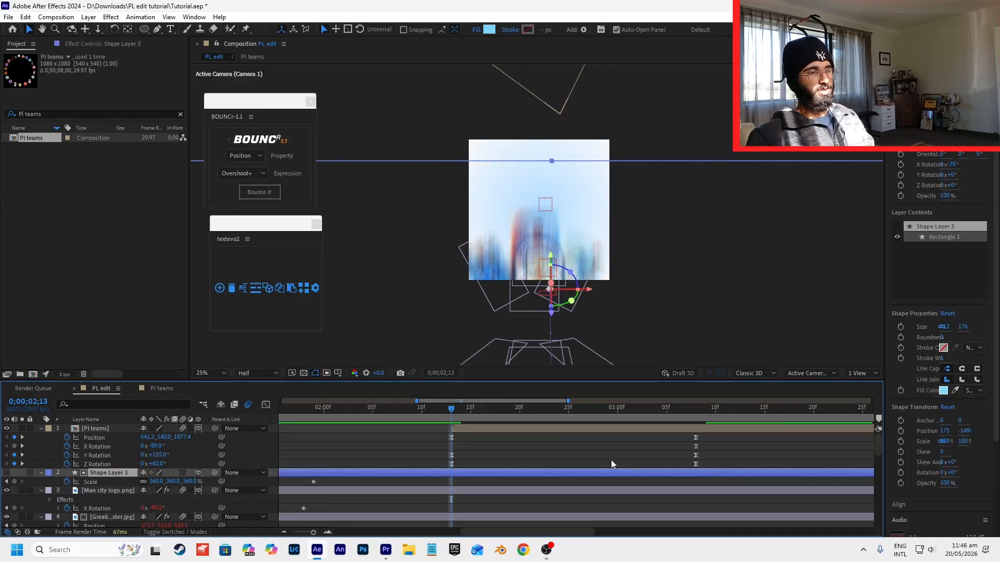
pyautogui.press('space')
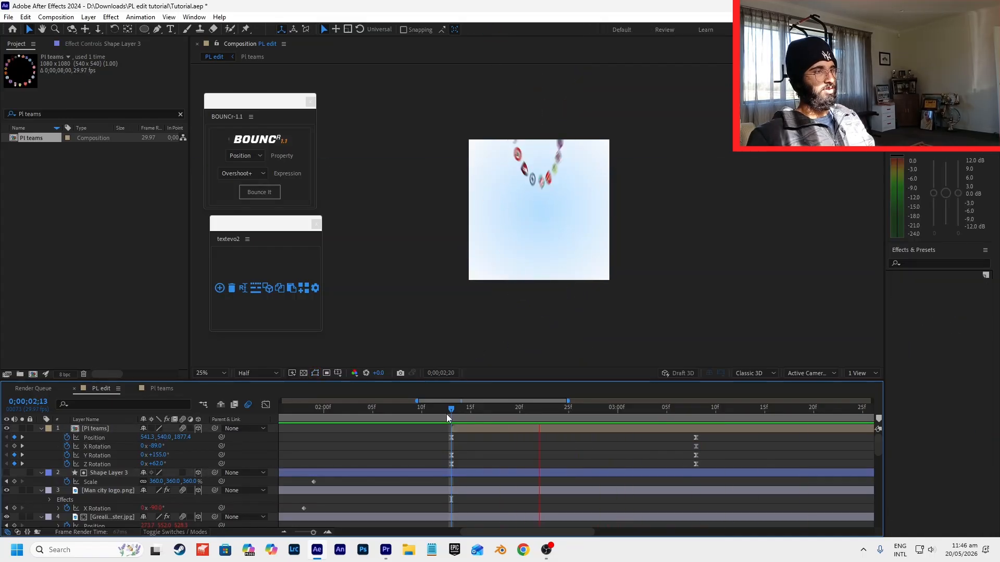
pyautogui.press('space')
# - Lengthen the incoming ease of the Pl teams layer's final keyframes in the Graph Editor and preview the motion
pyautogui.moveTo(713, 433); pyautogui.dragTo(428, 489)
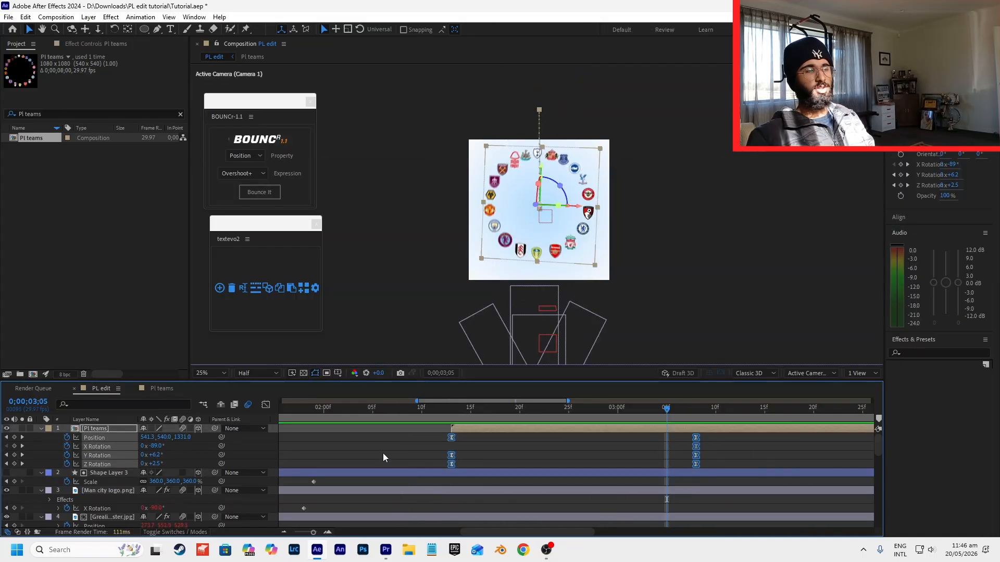
pyautogui.click(269, 408)
pyautogui.moveTo(710, 477); pyautogui.dragTo(577, 490)
pyautogui.click(450, 418)
pyautogui.press('space')
pyautogui.hotkey('shift', 'F3')
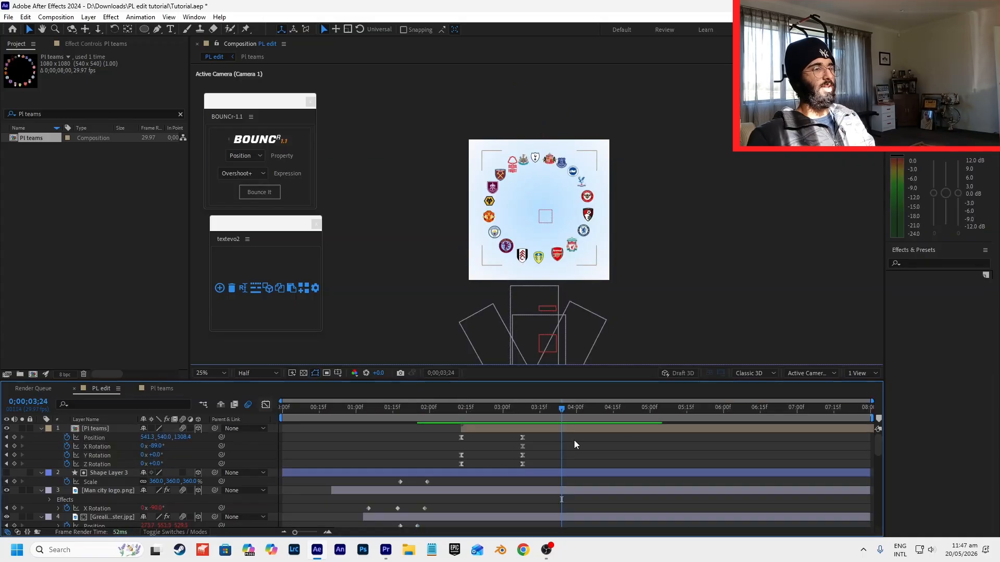
# - Switch to Premiere Pro to examine the finished edit around 00;00;05;00, and return to After Effects
pyautogui.click(385, 551)
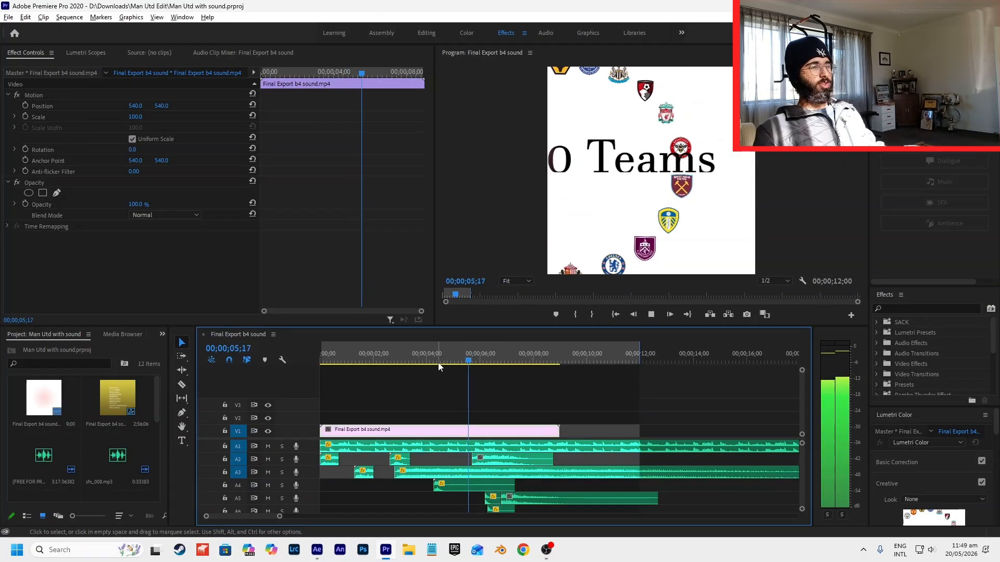
pyautogui.moveTo(469, 361)
pyautogui.mouseDown()
pyautogui.moveTo(444, 361)
pyautogui.moveTo(453, 362)
pyautogui.mouseUp()
pyautogui.click(474, 399)
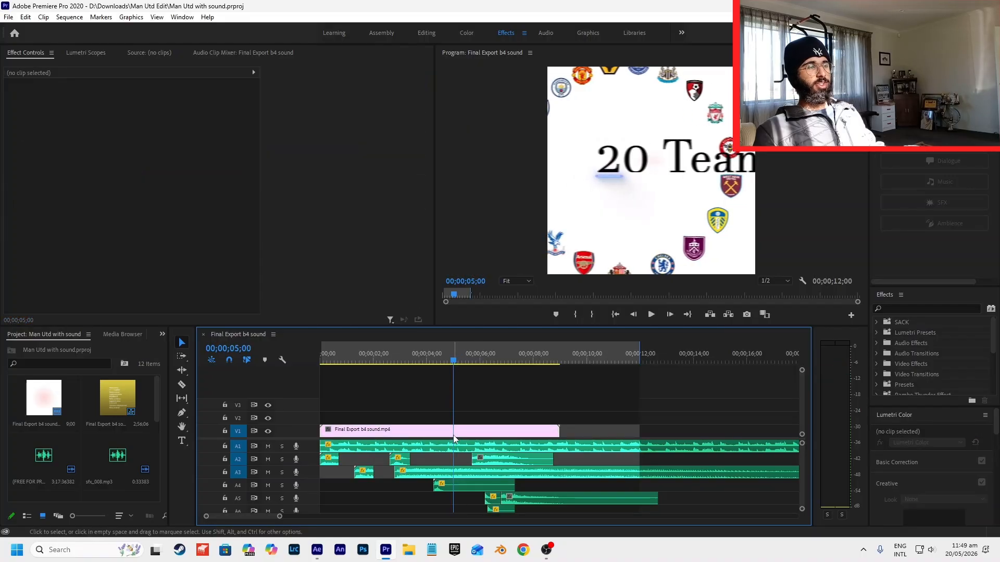
pyautogui.hotkey('alt', 'Tab')
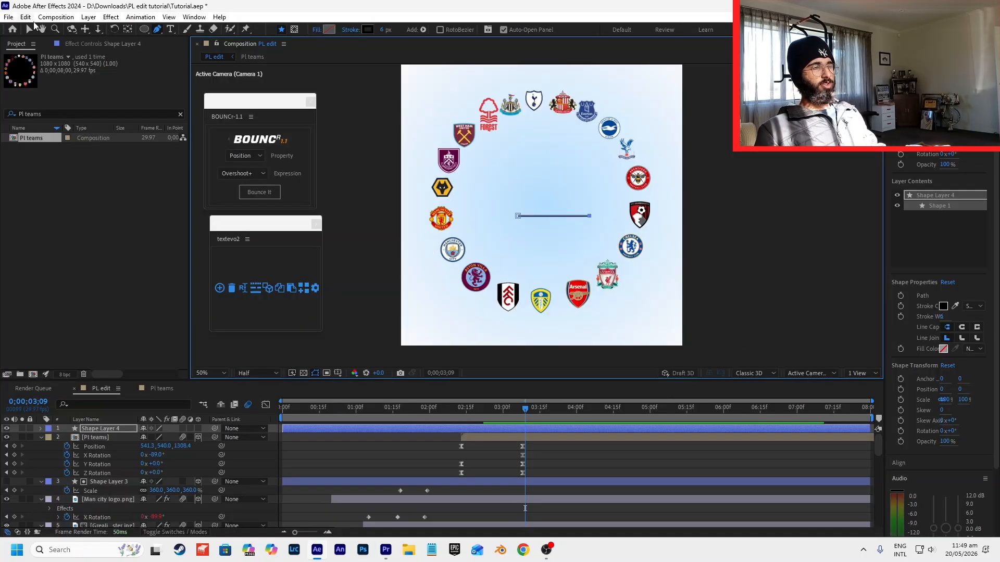
# - Change the stroke colour of the horizontal line in Shape Layer 4 to light blue
pyautogui.click(29, 29)
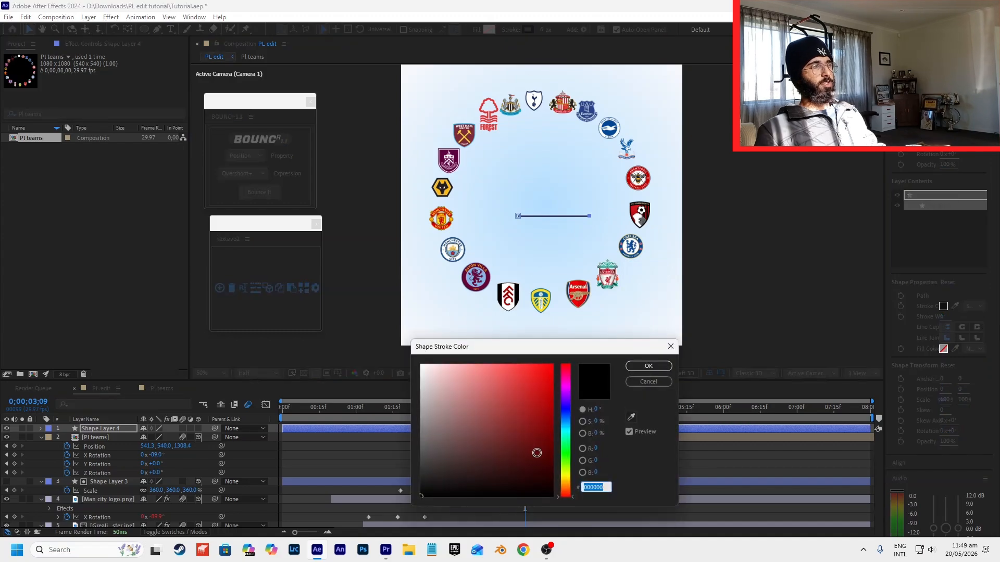
pyautogui.click(563, 413)
pyautogui.click(476, 365)
pyautogui.click(647, 367)
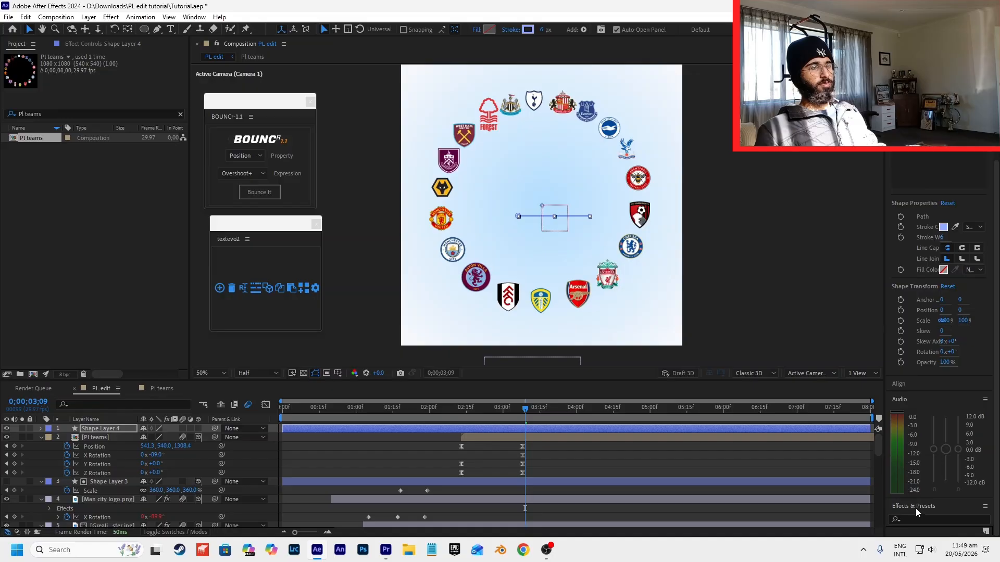
# - Find the Deep Glow effect and apply it to Shape Layer 4
pyautogui.click(917, 519)
pyautogui.write('dee')
pyautogui.click(926, 489)
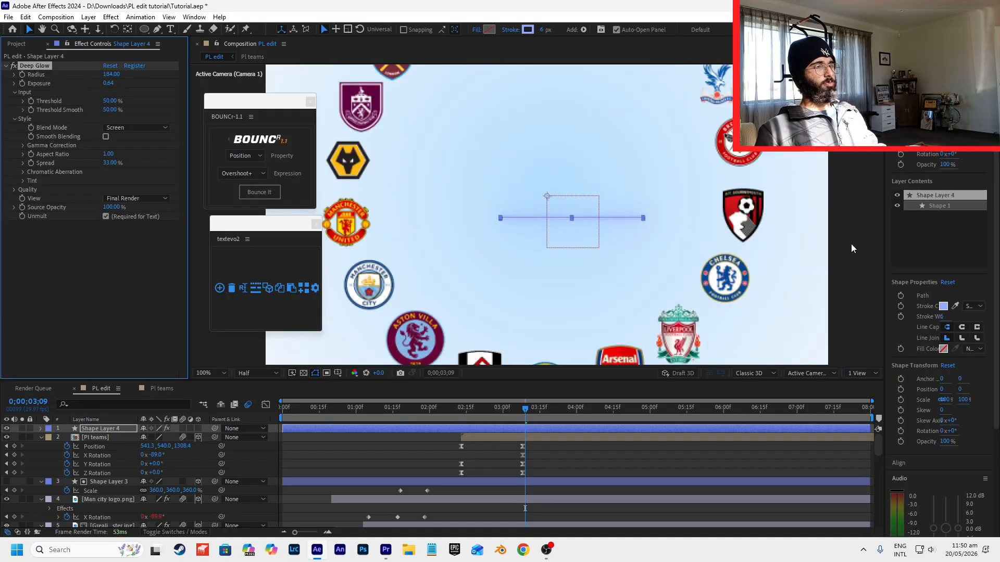
pyautogui.click(793, 259)
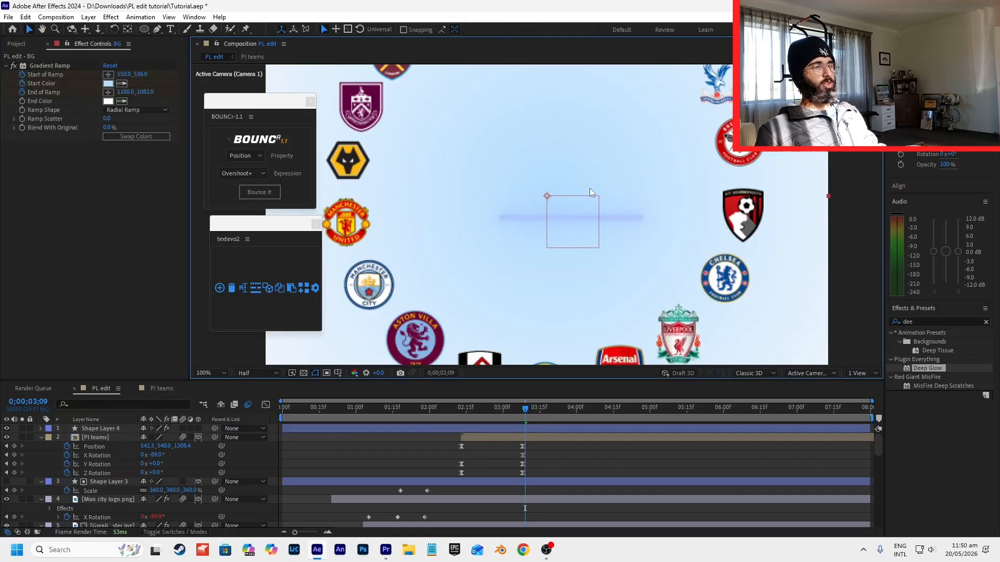
# - Set Shape Layer 4's stroke colour to the stronger blue 5D7FFC
pyautogui.click(104, 428)
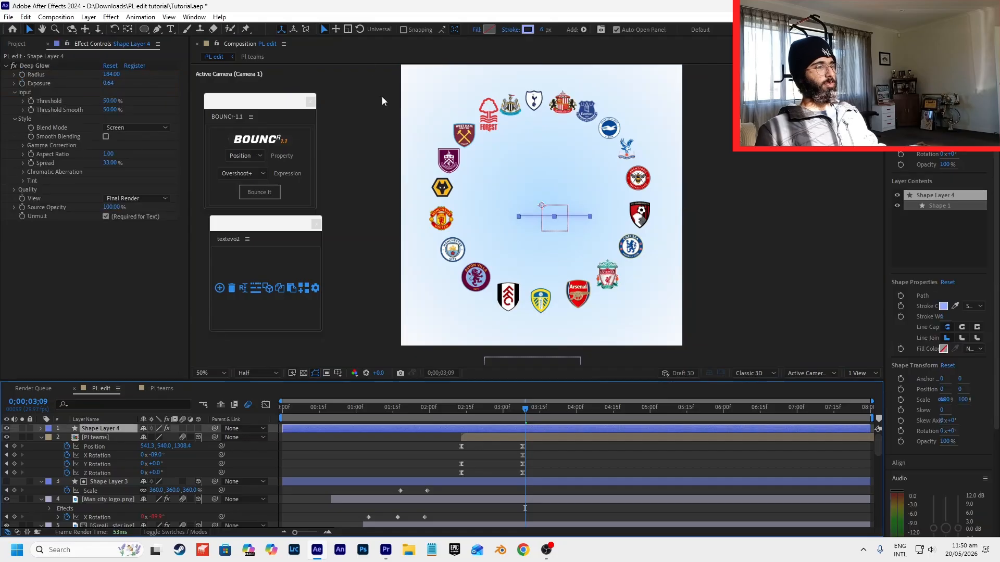
pyautogui.click(528, 30)
pyautogui.moveTo(518, 366); pyautogui.dragTo(505, 365)
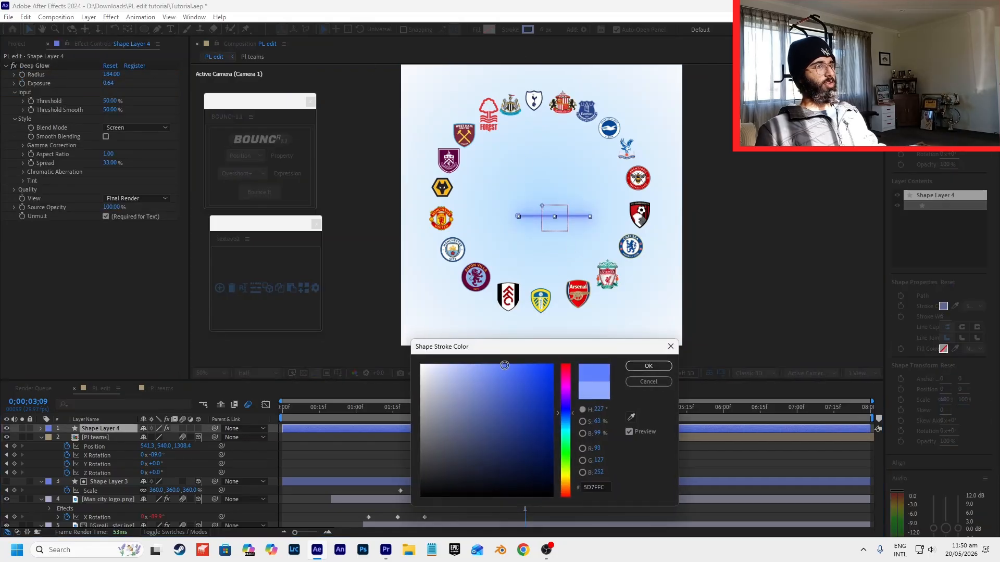
pyautogui.click(647, 366)
# - Centre the glowing line and its anchor point inside the badge ring and add Trim Paths to Shape Layer 4
pyautogui.click(551, 221)
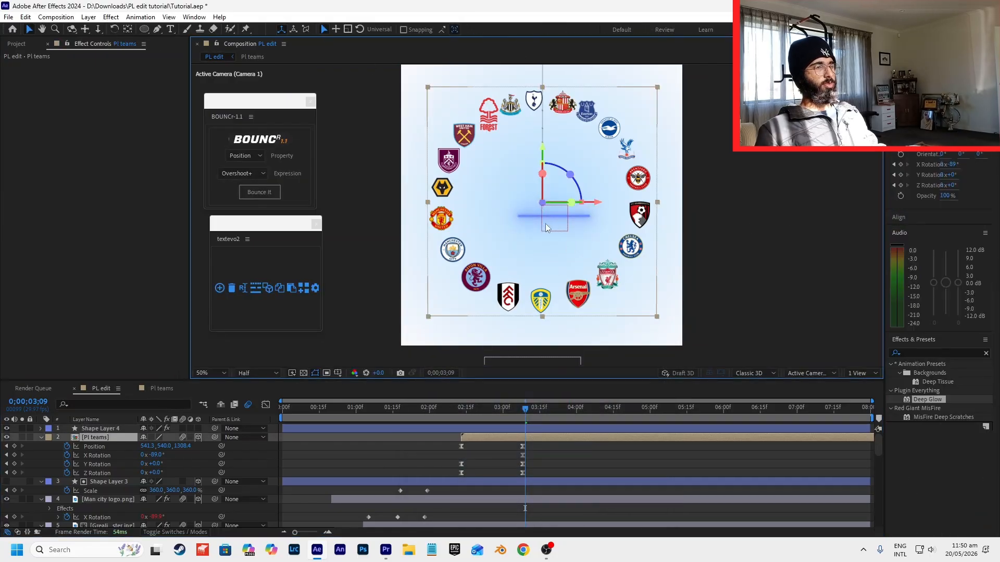
pyautogui.scroll(2, 551, 208)
pyautogui.click(551, 217)
pyautogui.click(40, 428)
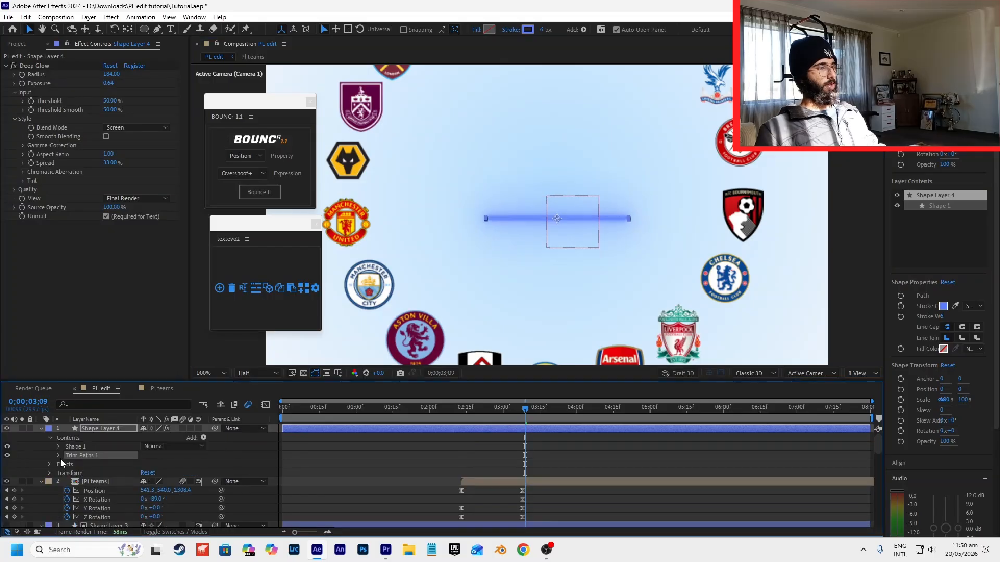
# - Add keyframes for Trim Paths Start, End and Offset and move them earlier to about 0;00;02;23
pyautogui.click(98, 464)
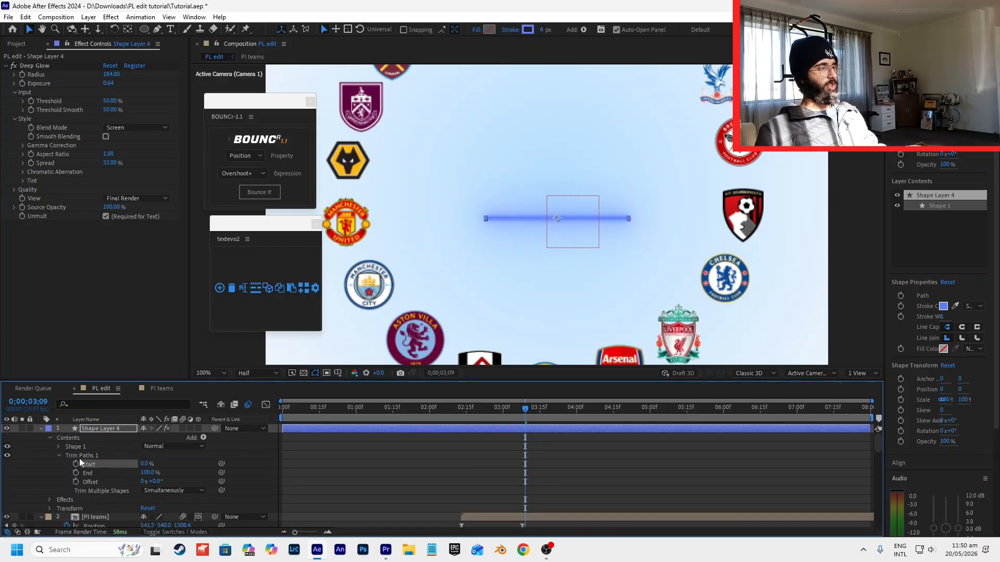
pyautogui.click(76, 464)
pyautogui.click(76, 473)
pyautogui.click(77, 481)
pyautogui.scroll(1, 518, 464)
pyautogui.moveTo(536, 461); pyautogui.dragTo(495, 469)
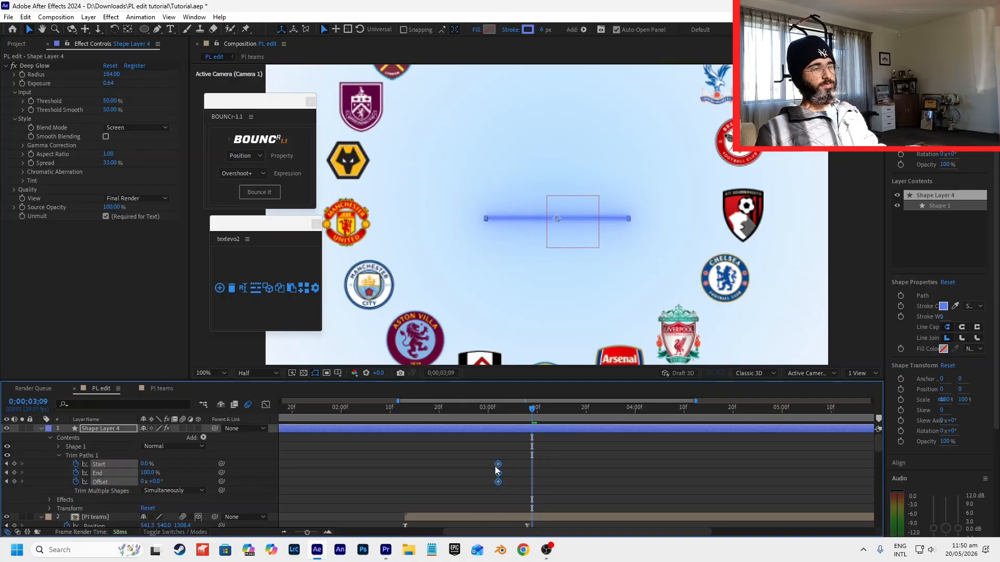
pyautogui.moveTo(496, 468); pyautogui.dragTo(453, 466)
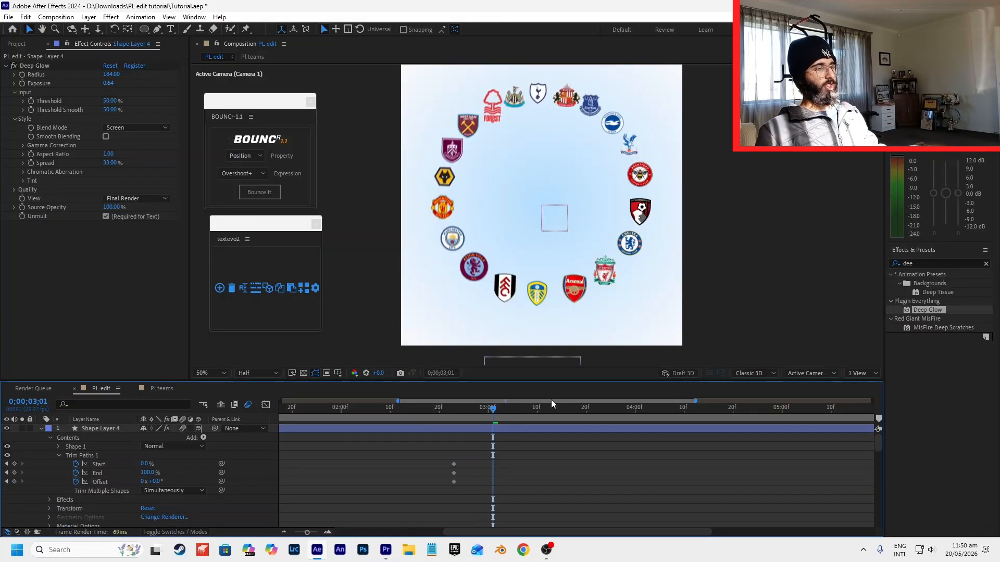
# - Move the 3D line layer Shape Layer 4 up into the middle of the badge ring
pyautogui.click(519, 431)
pyautogui.scroll(-4, 565, 309)
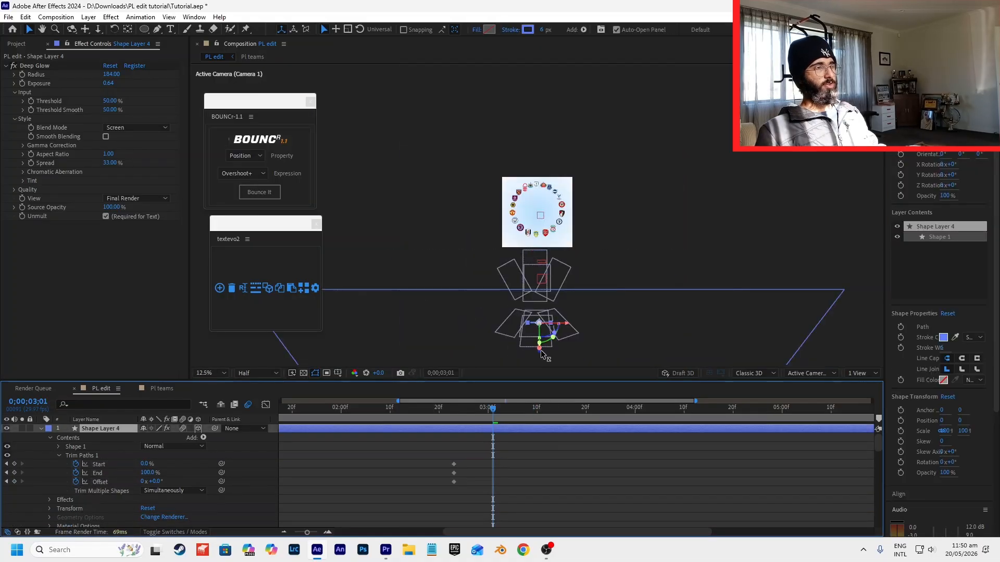
pyautogui.moveTo(544, 348); pyautogui.dragTo(546, 239)
pyautogui.scroll(3, 533, 206)
pyautogui.scroll(-5, 114, 479)
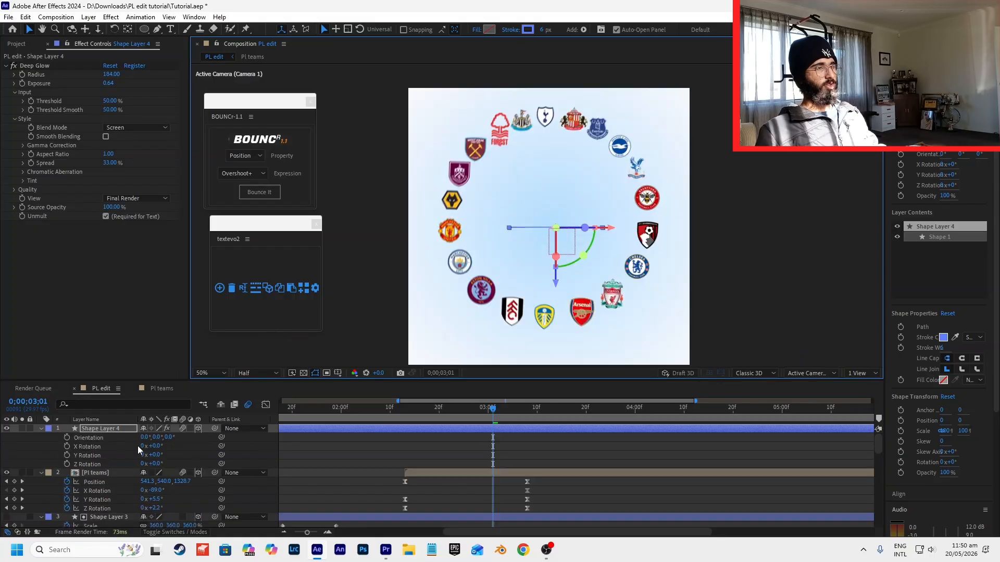
# - Set Shape Layer 4's X Rotation to -90° so the line faces the camera
pyautogui.click(156, 445)
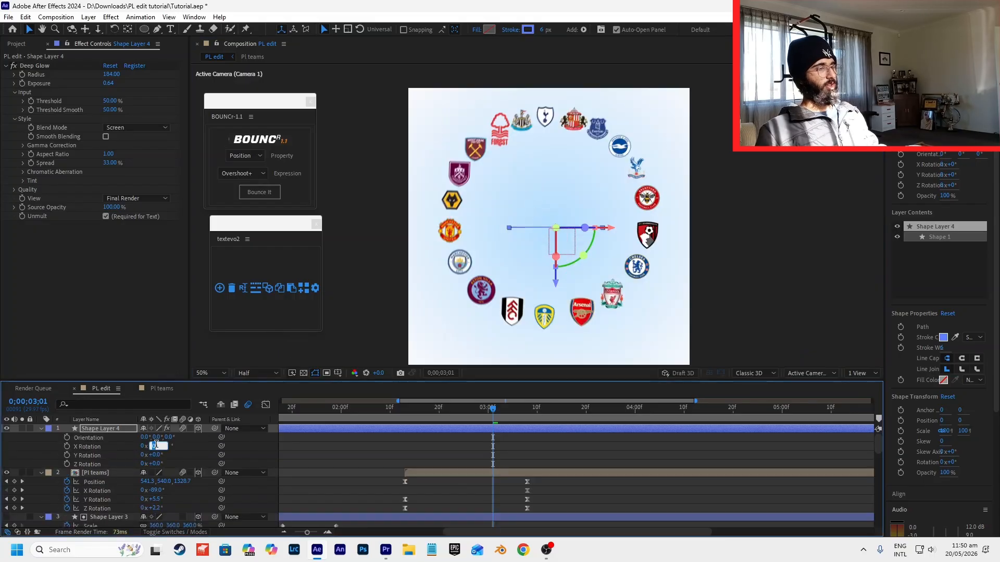
pyautogui.press('Return')
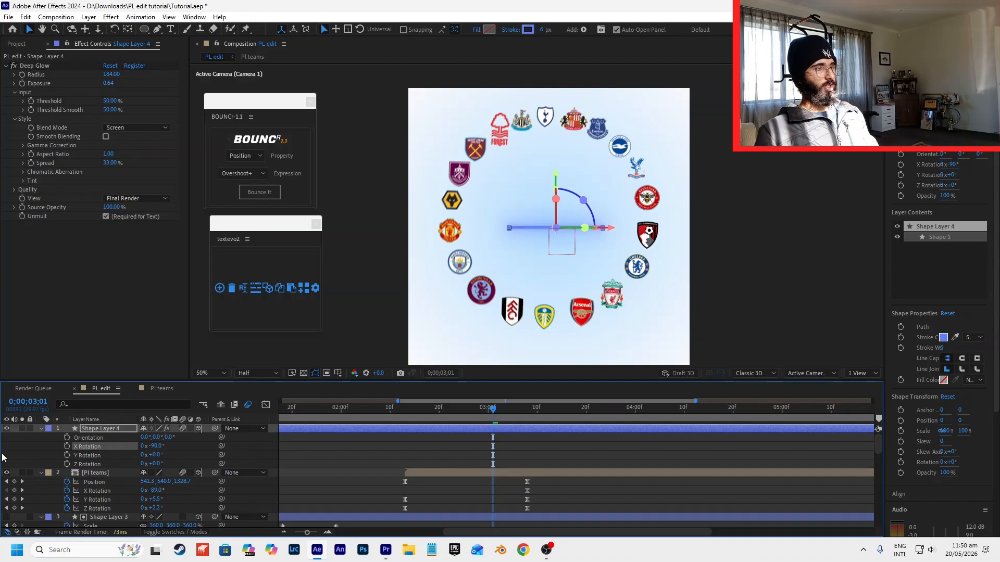
pyautogui.click(815, 295)
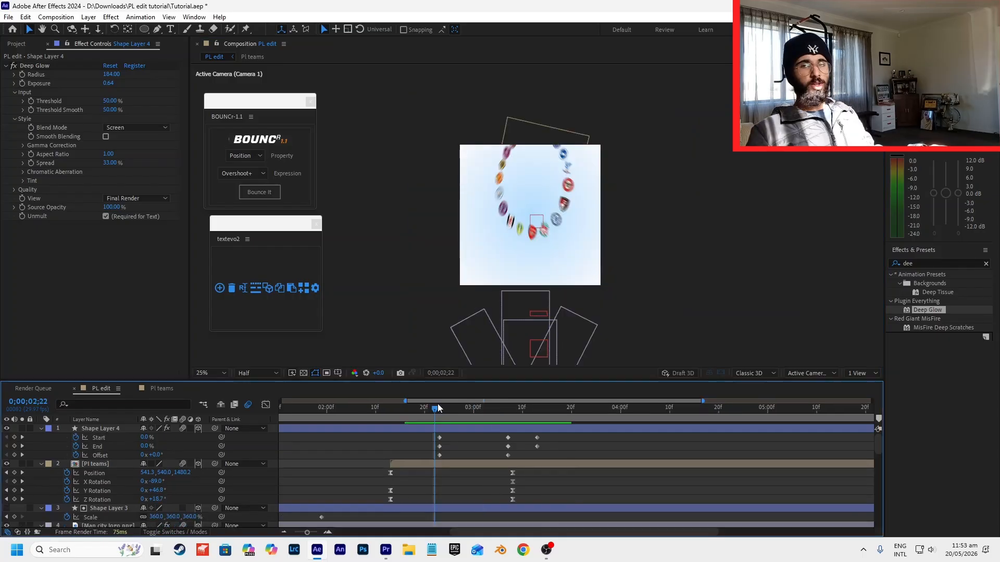
# - Review Shape Layer 4's Trim Paths Start and End values at 0;00;02;23, 0;00;03;07 and 0;00;03;13
pyautogui.press('pagedown')
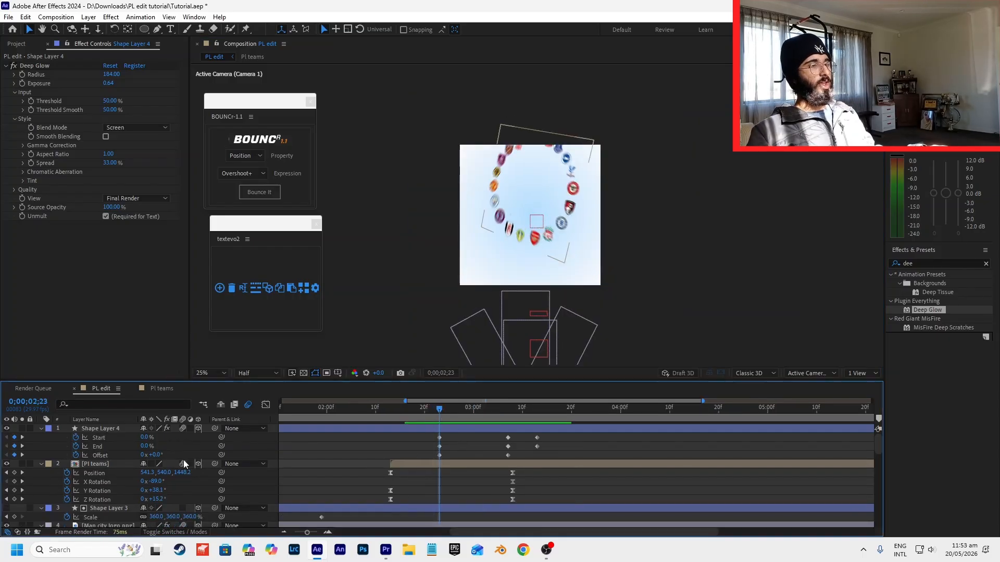
pyautogui.click(127, 446)
pyautogui.click(163, 446)
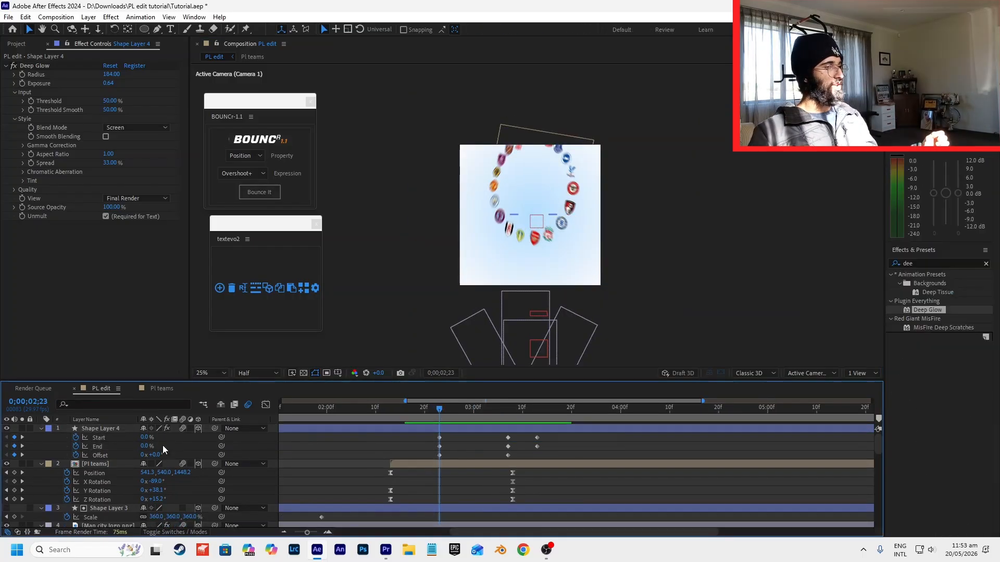
pyautogui.click(505, 411)
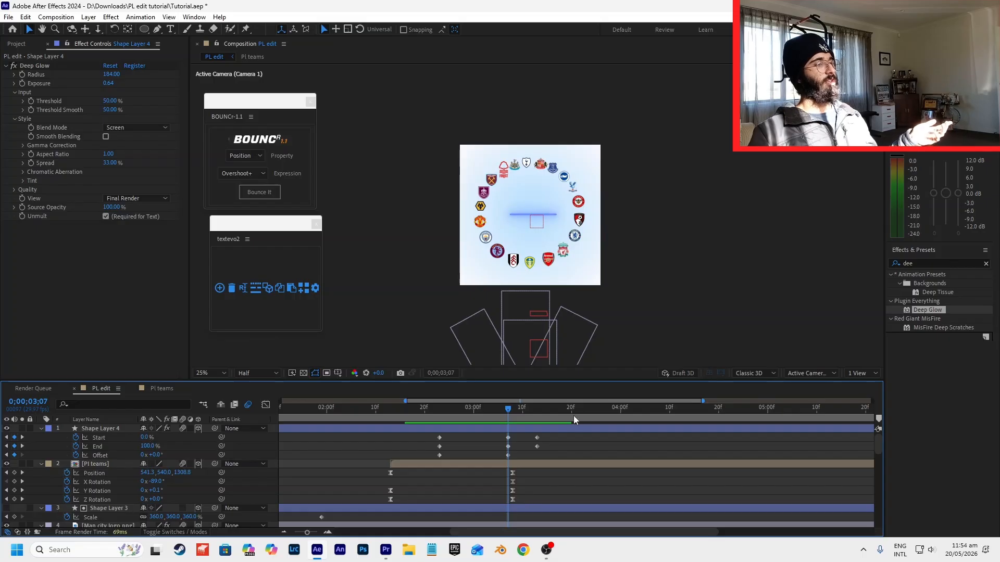
pyautogui.moveTo(509, 420); pyautogui.dragTo(535, 416)
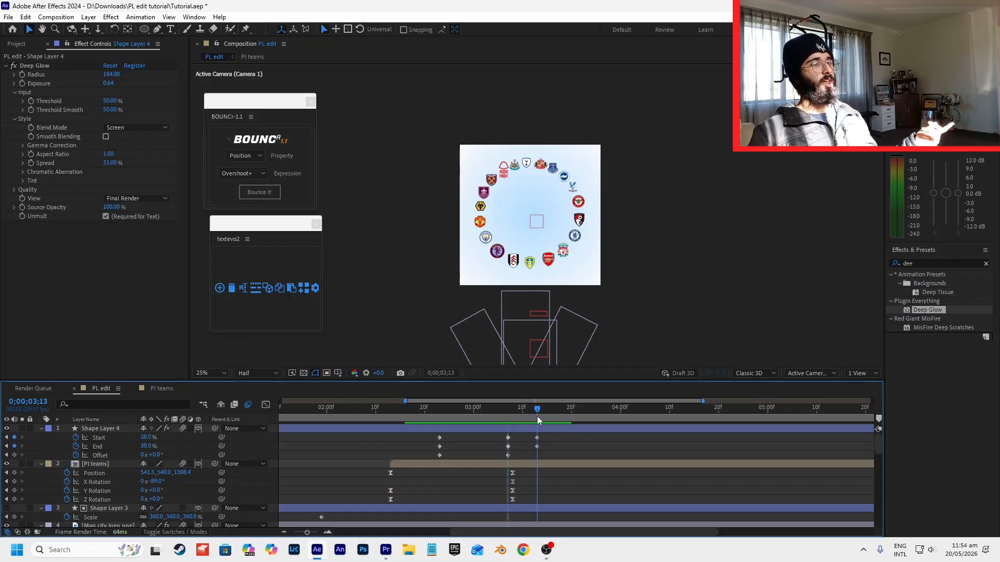
pyautogui.click(147, 446)
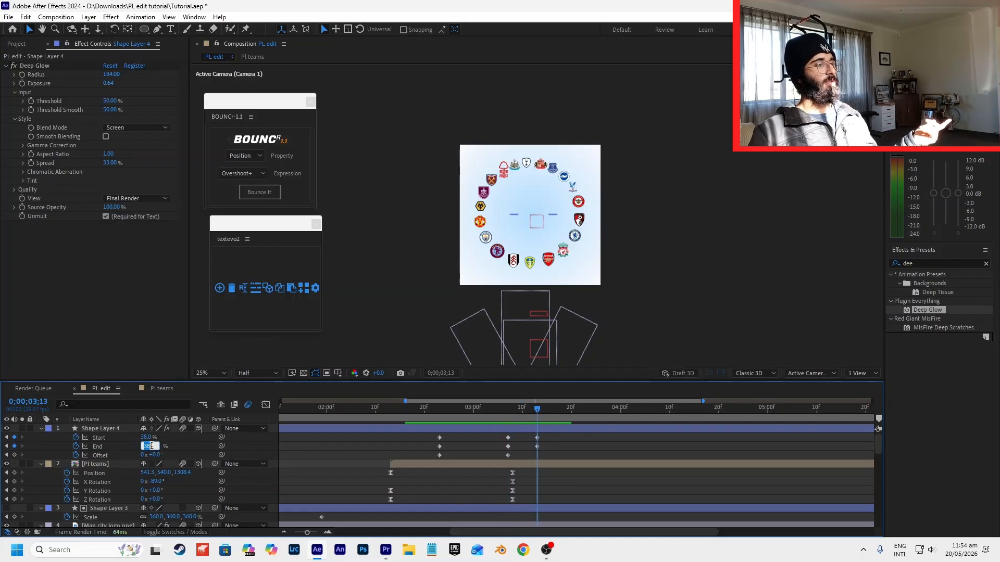
pyautogui.click(145, 441)
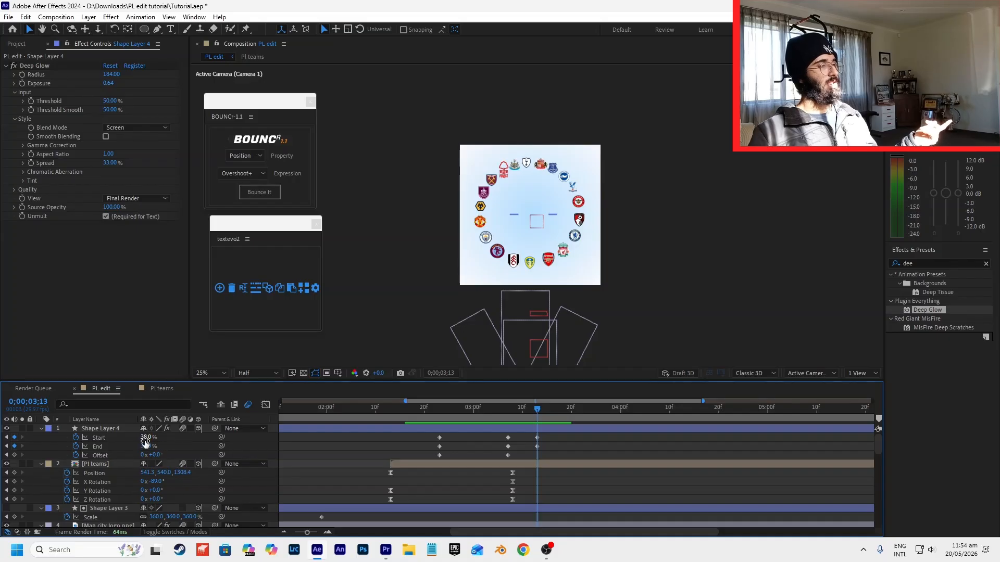
pyautogui.press('Return')
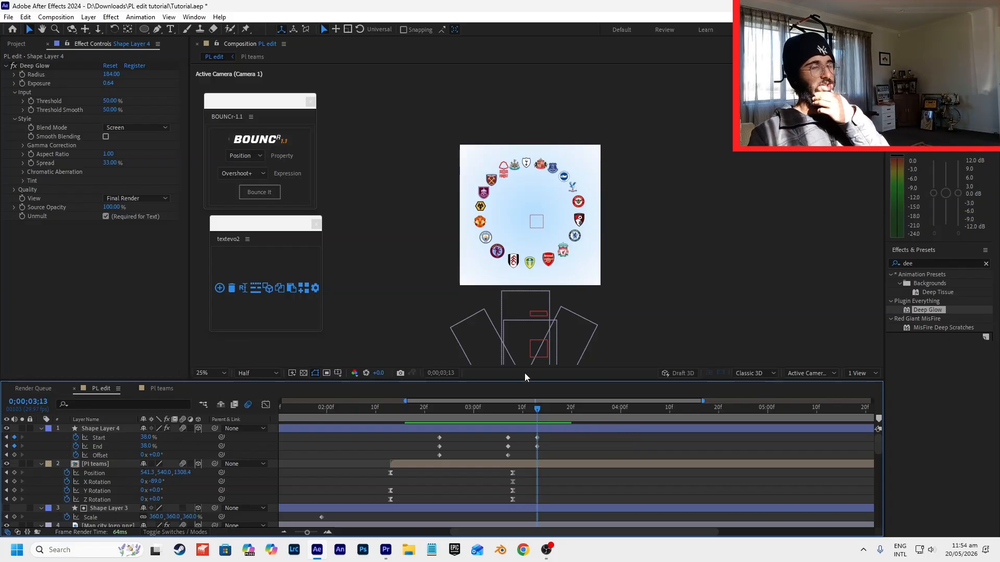
# - Remove the Trim Paths Offset keyframes and Easy Ease the Start and End keyframes, with the last pair moved to about 0;00;03;19
pyautogui.click(76, 455)
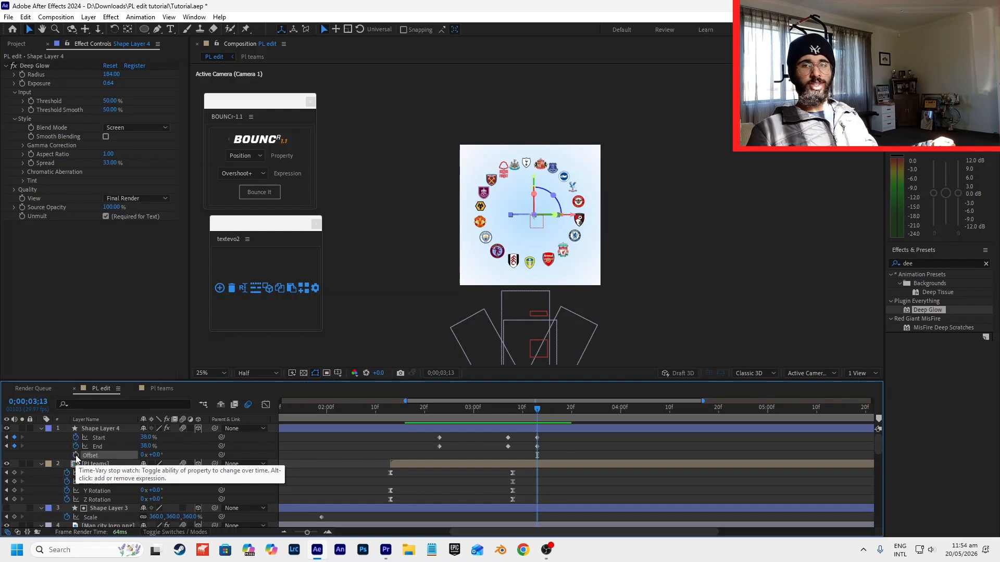
pyautogui.moveTo(434, 407); pyautogui.dragTo(405, 410)
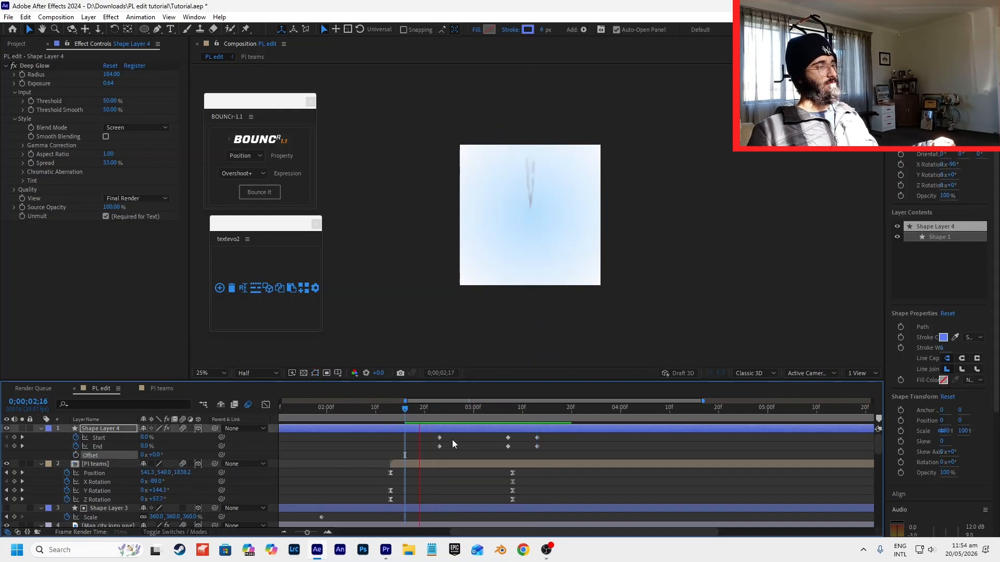
pyautogui.click(461, 444)
pyautogui.press('space')
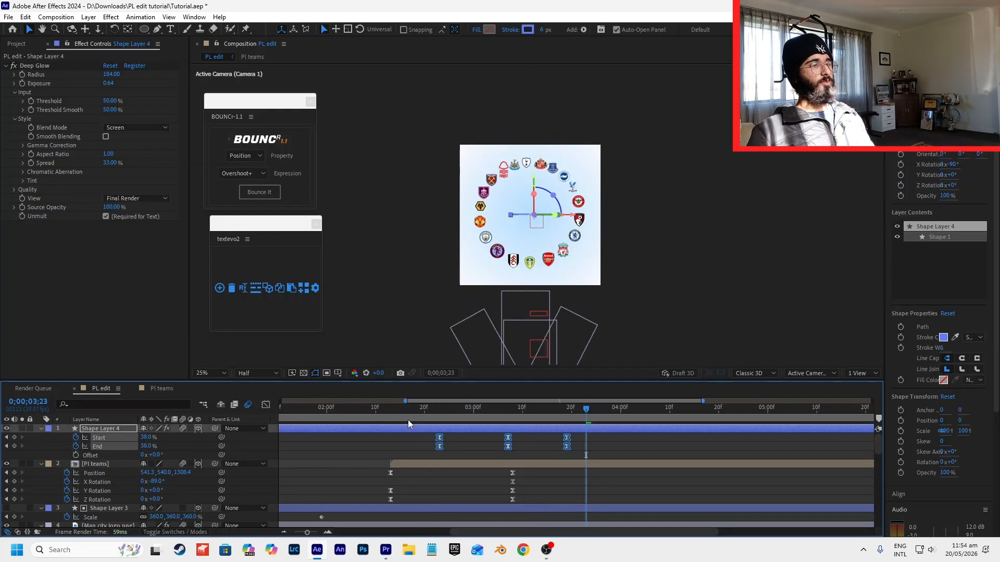
# - Preview the line animation and draw a rounded rectangle about 560 by 120 px just above the glowing line at 0;00;03;04
pyautogui.moveTo(408, 420); pyautogui.dragTo(386, 426)
pyautogui.press('space')
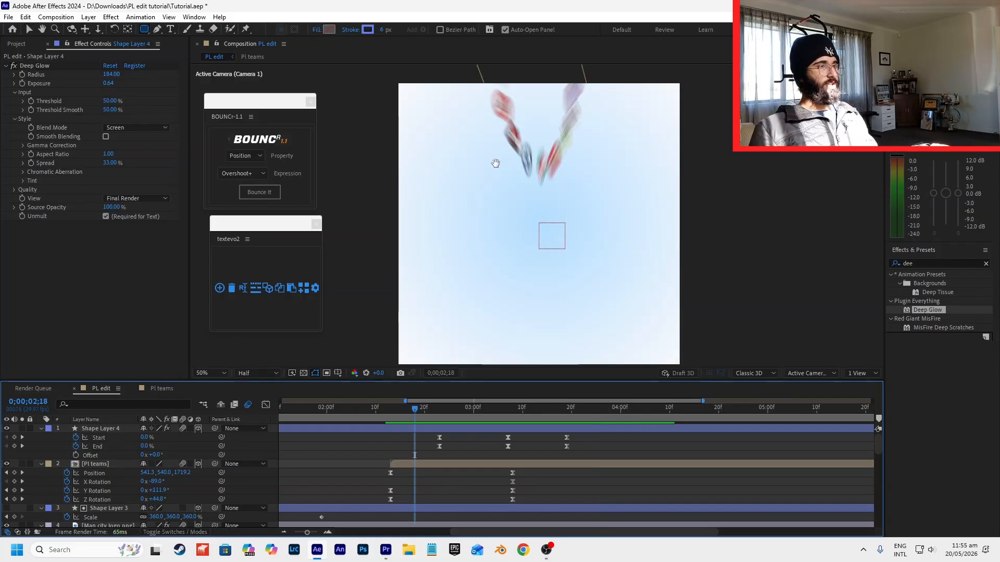
pyautogui.click(492, 407)
pyautogui.click(469, 191)
pyautogui.moveTo(469, 192); pyautogui.dragTo(613, 222)
pyautogui.click(30, 30)
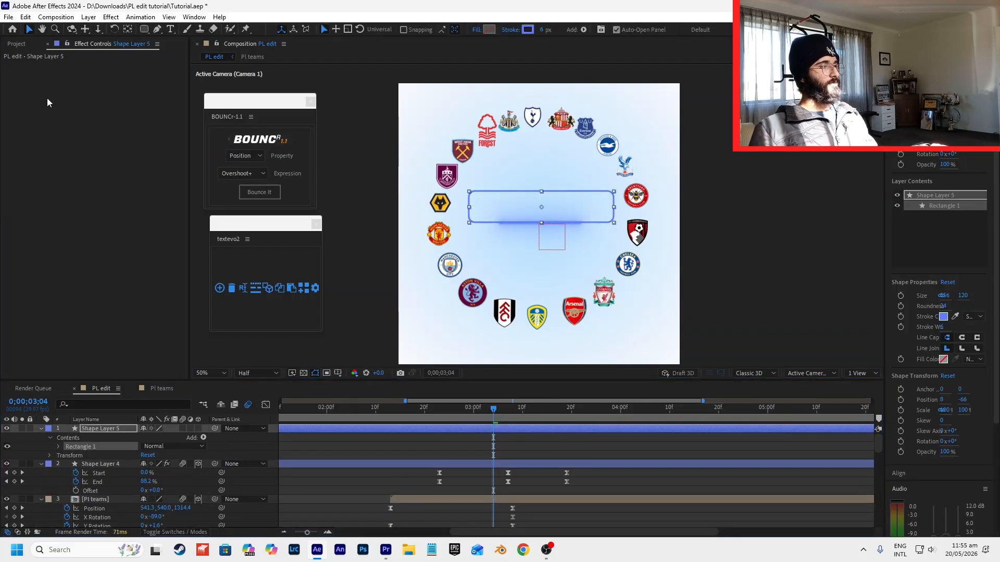
# - Make the rectangle layer 3D and place it above the glowing line inside the badge ring with X Rotation at -90°
pyautogui.click(199, 427)
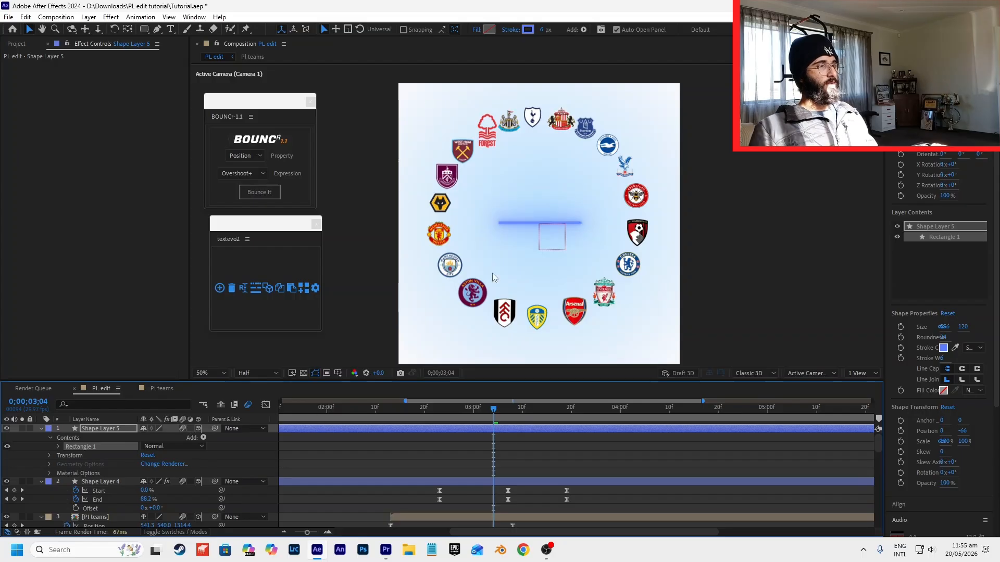
pyautogui.scroll(-4, 492, 272)
pyautogui.scroll(1, 536, 271)
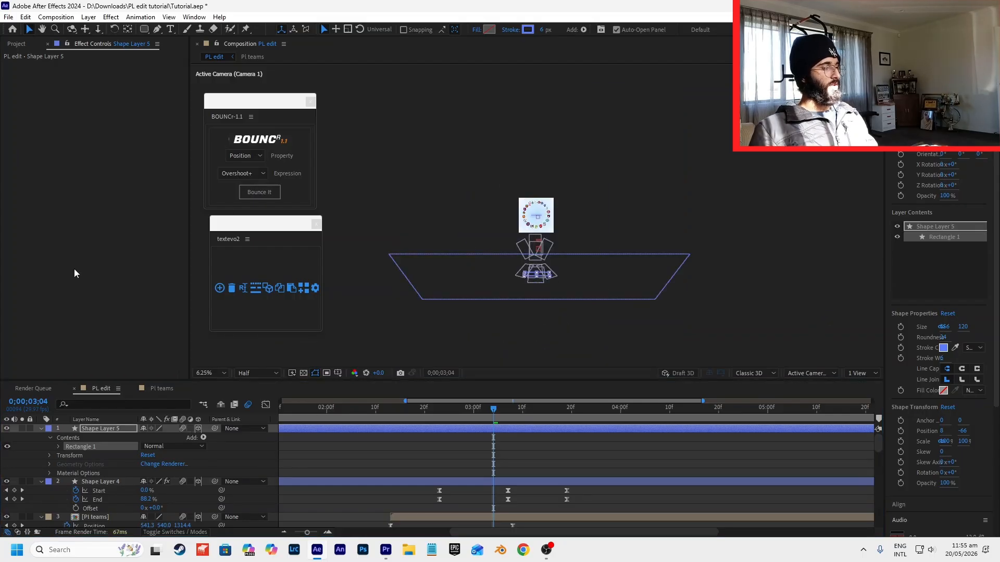
pyautogui.press('p')
pyautogui.moveTo(163, 437); pyautogui.dragTo(511, 216)
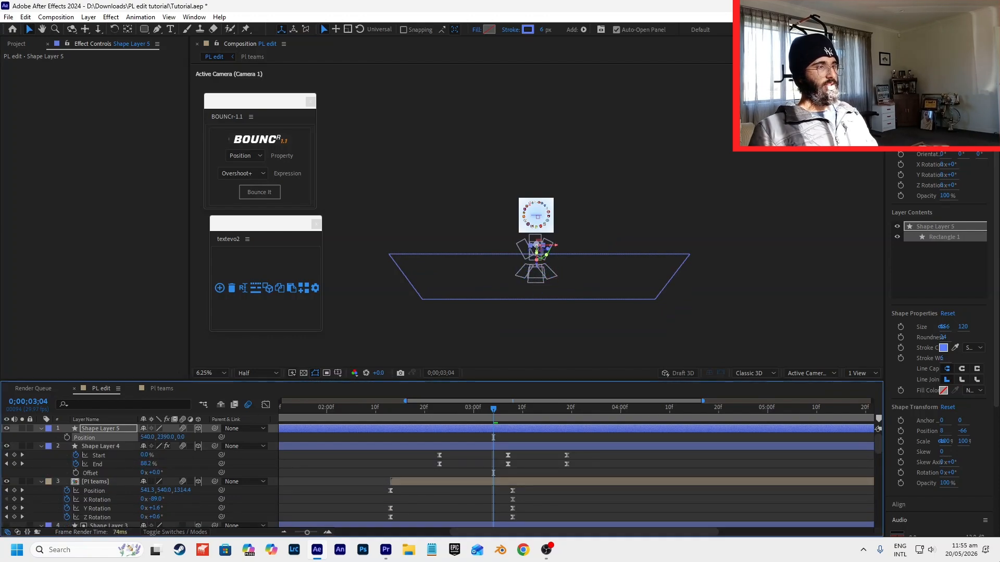
pyautogui.hotkey('ctrl', 'z')
pyautogui.scroll(1, 541, 263)
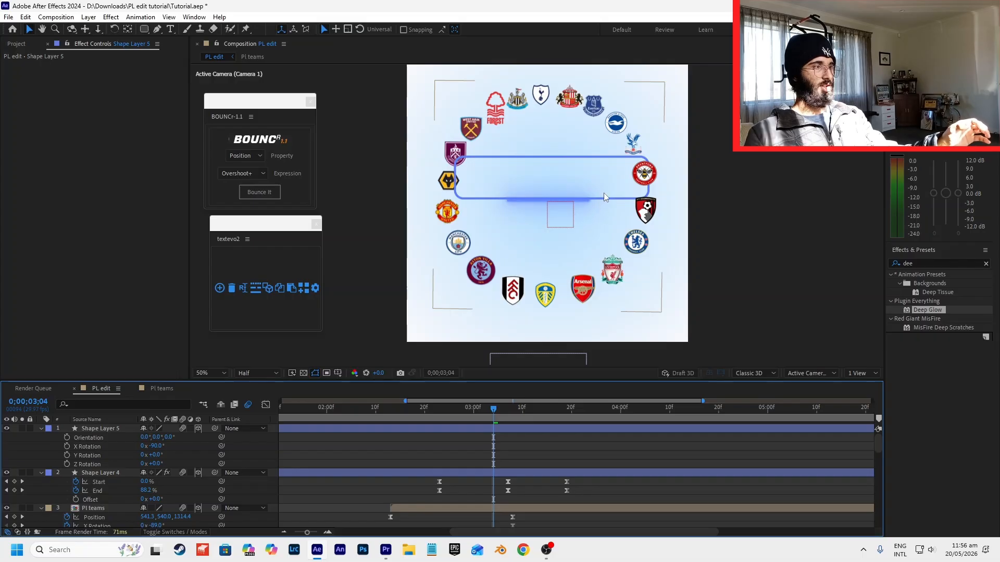
# - Give Shape Layer 5's rounded rectangle a black fill and set its stroke to None
pyautogui.click(806, 178)
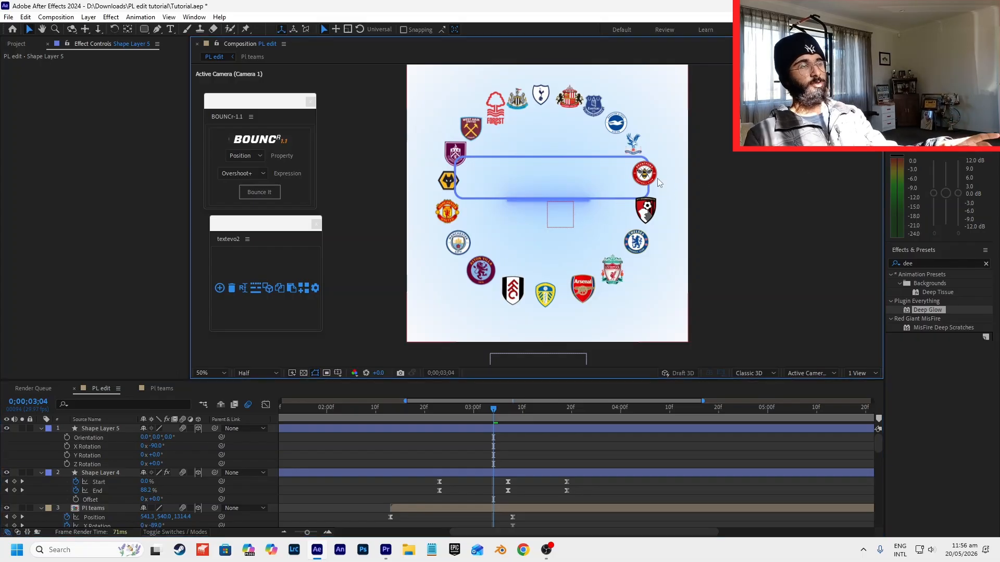
pyautogui.click(90, 431)
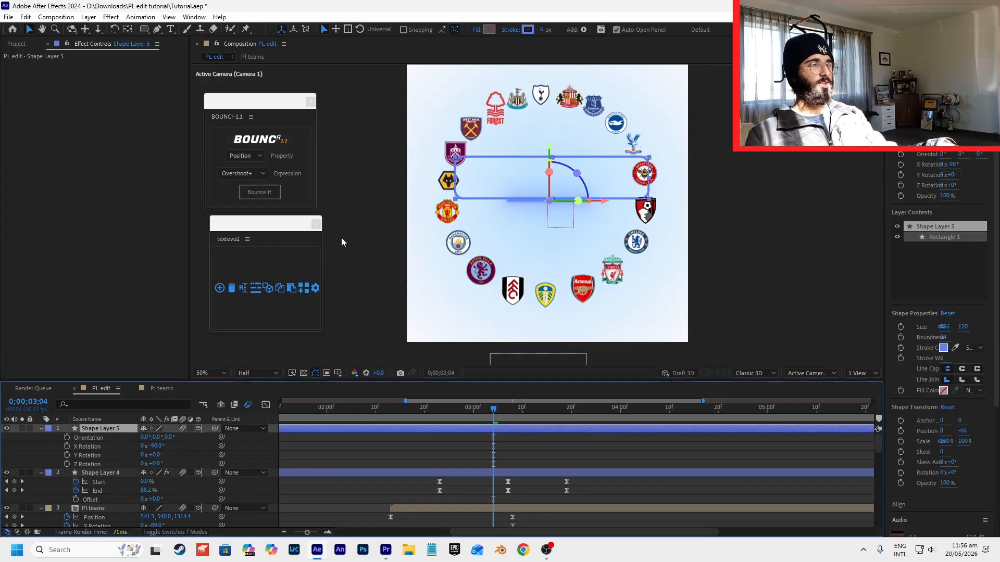
pyautogui.click(489, 30)
pyautogui.click(645, 367)
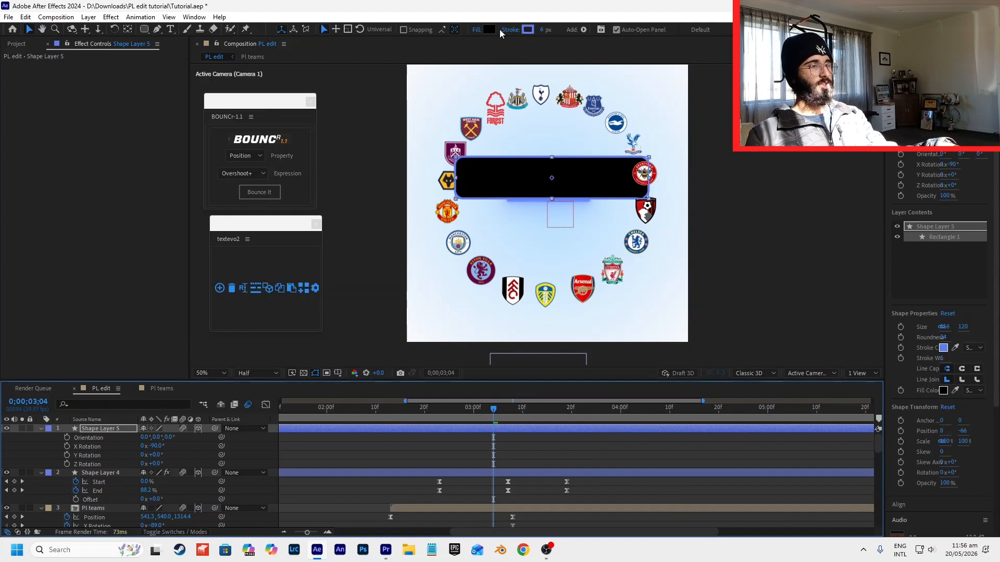
pyautogui.click(515, 30)
pyautogui.click(447, 244)
pyautogui.click(482, 304)
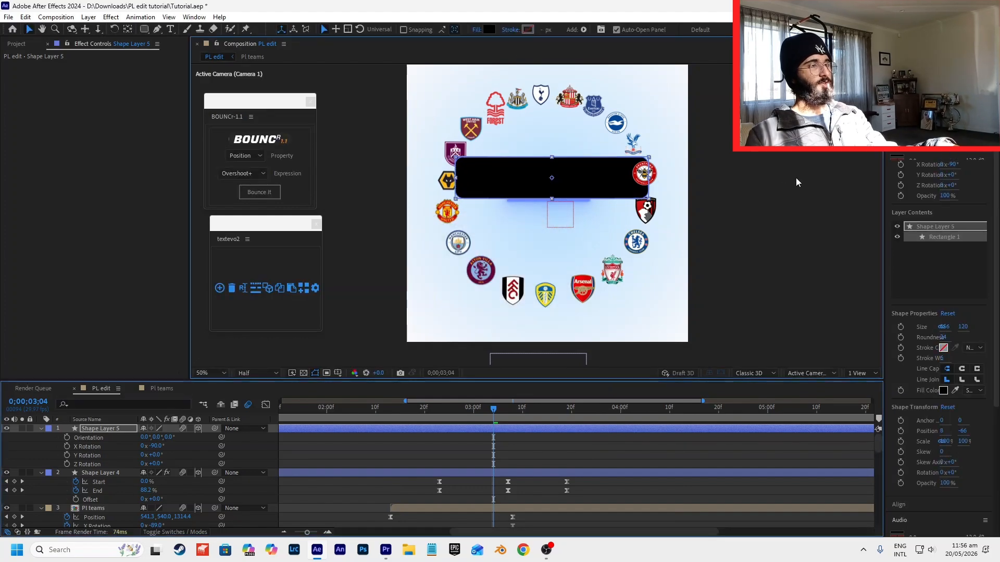
# - Add the white text "20 Teams" over the black rectangle and scale it to 355%
pyautogui.click(604, 208)
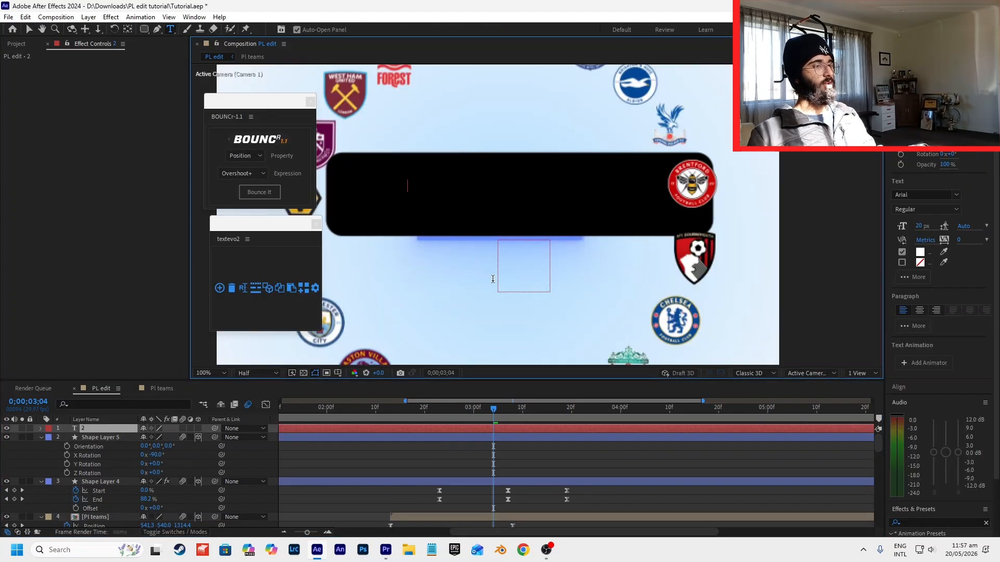
pyautogui.write('0 Tea,s')
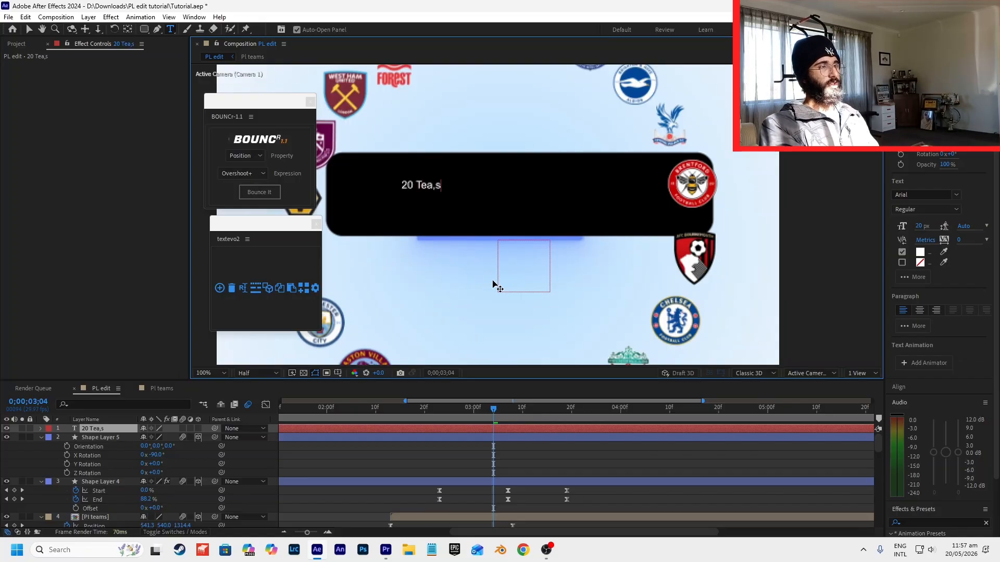
pyautogui.press('BackSpace')
pyautogui.press('BackSpace')
pyautogui.write('ms')
# - Set Shape Layer 5 as the track matte of the 20 Teams text layer
pyautogui.click(167, 534)
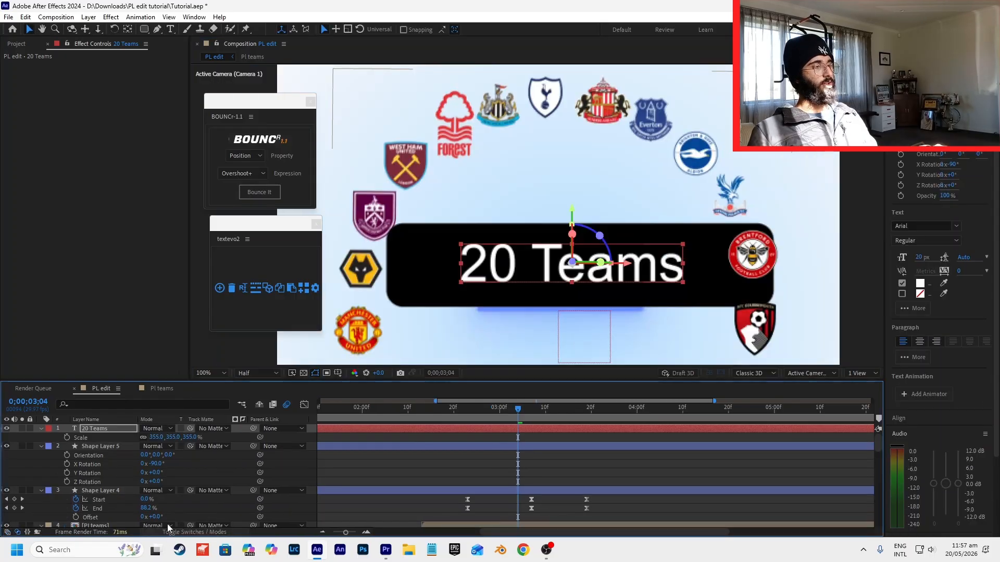
pyautogui.moveTo(162, 439); pyautogui.dragTo(114, 447)
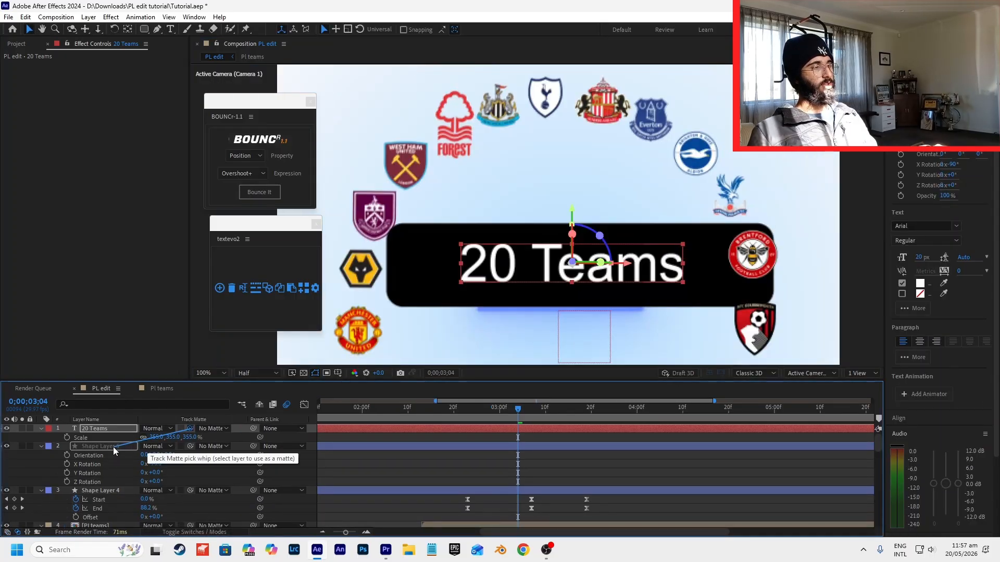
pyautogui.moveTo(113, 447); pyautogui.dragTo(113, 447)
# - Change the 20 Teams text fill to black (000000) and set the layer's Scale to 372%
pyautogui.scroll(1, 514, 311)
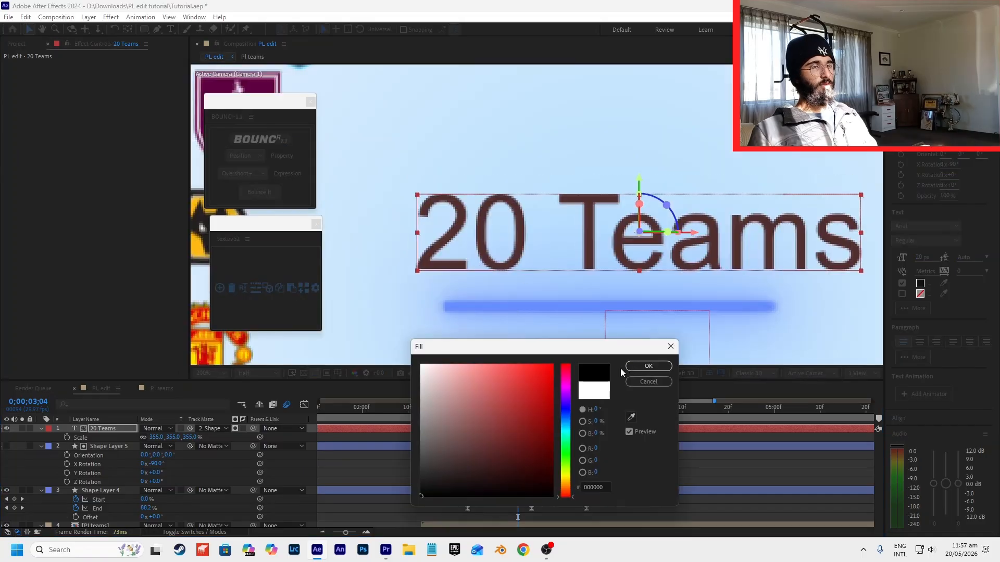
pyautogui.click(640, 363)
pyautogui.scroll(-1, 590, 268)
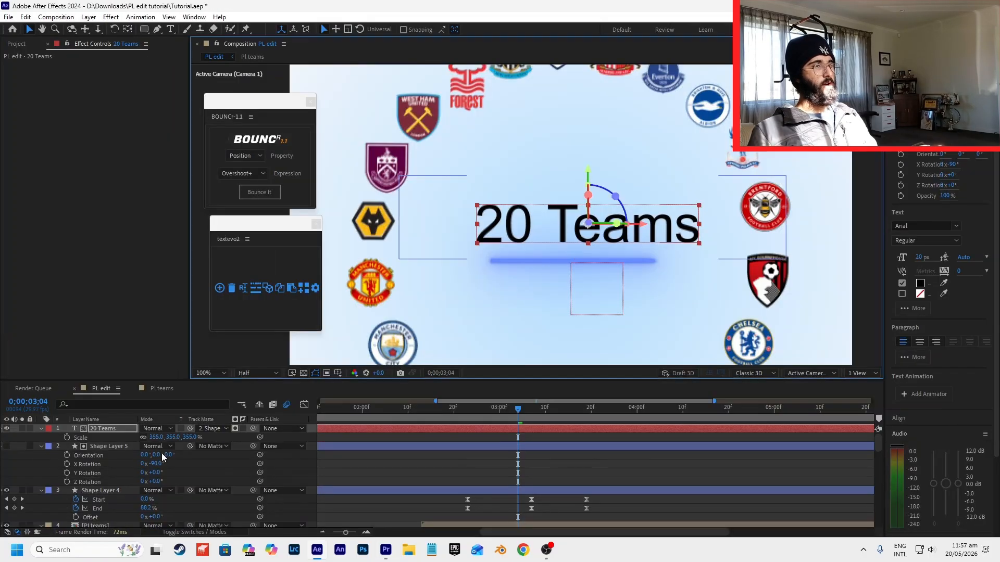
pyautogui.moveTo(156, 438); pyautogui.dragTo(165, 438)
pyautogui.moveTo(531, 235); pyautogui.dragTo(532, 235)
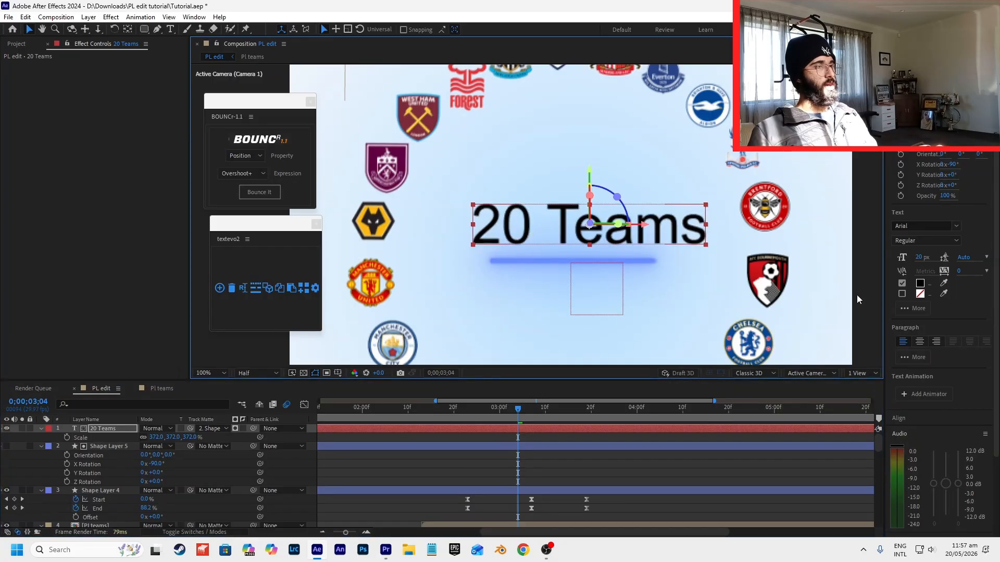
# - Search the effects and animation presets for "typewriter"
pyautogui.scroll(-2, 918, 365)
pyautogui.moveTo(918, 456); pyautogui.dragTo(894, 463)
pyautogui.write('typewriter')
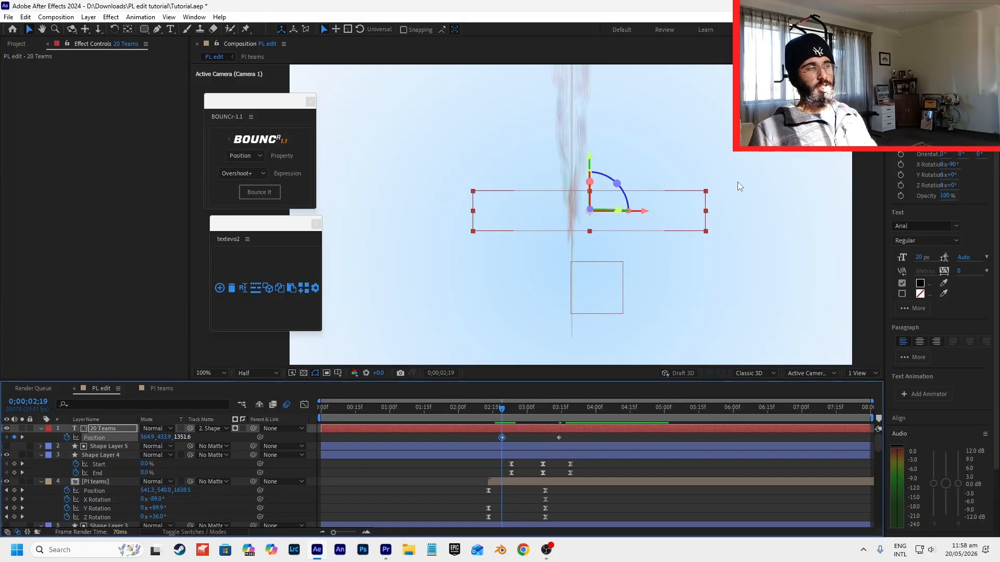
# - Move the 20 Teams layer's first Position keyframe to 0;00;02;25 and set its Z Position there to 1031.6
pyautogui.press(',')
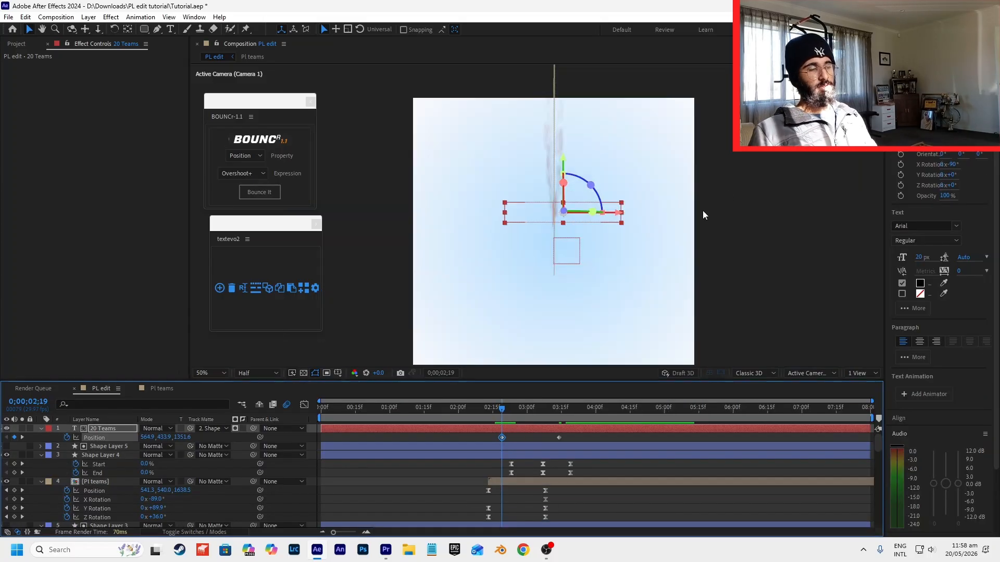
pyautogui.click(505, 438)
pyautogui.moveTo(501, 438); pyautogui.dragTo(514, 437)
pyautogui.click(516, 412)
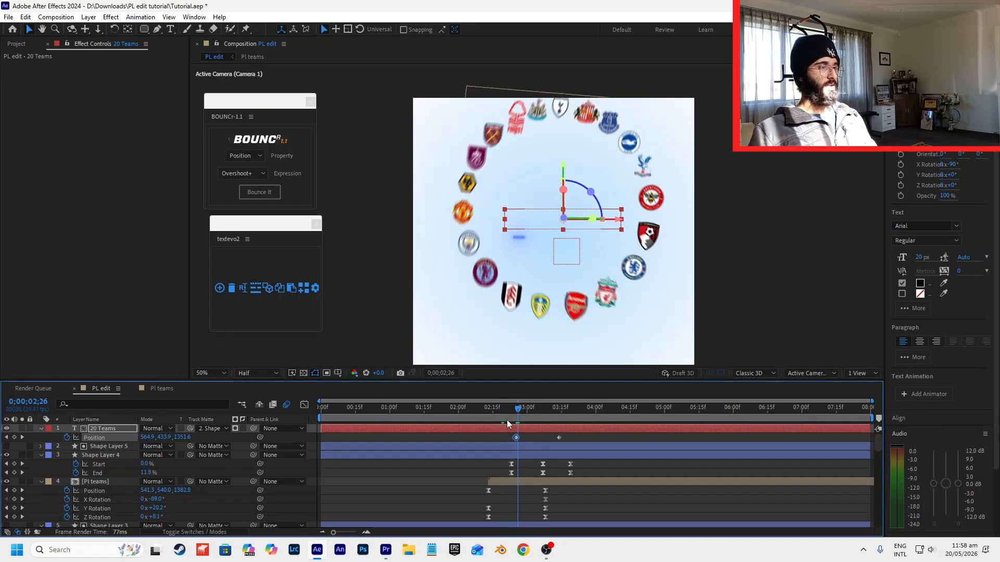
pyautogui.click(516, 417)
pyautogui.moveTo(183, 437); pyautogui.dragTo(28, 461)
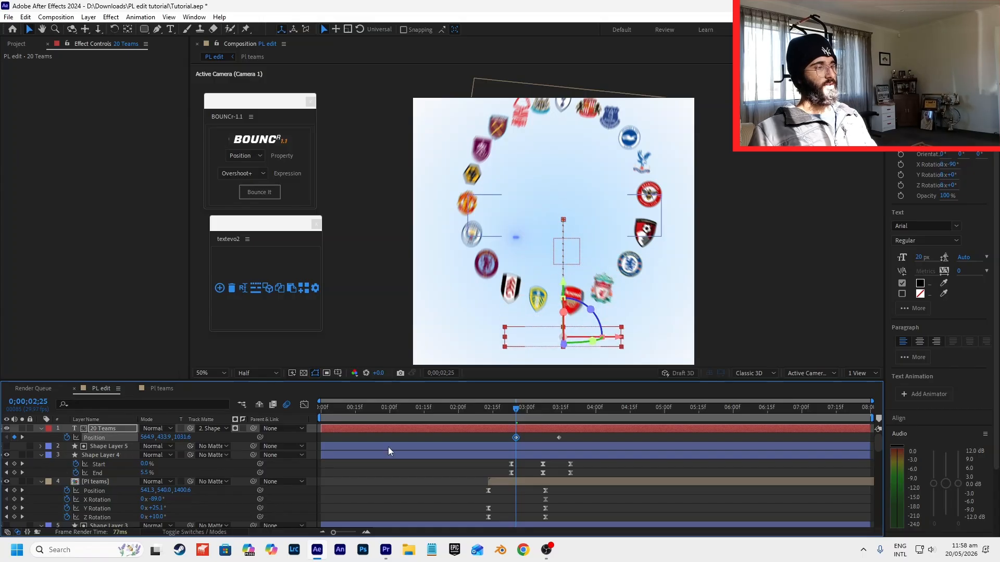
# - Try to ease the 20 Teams layer's two Position keyframes with an early speed peak and long slowdown, and preview the rise
pyautogui.moveTo(564, 441); pyautogui.dragTo(458, 441)
pyautogui.click(259, 192)
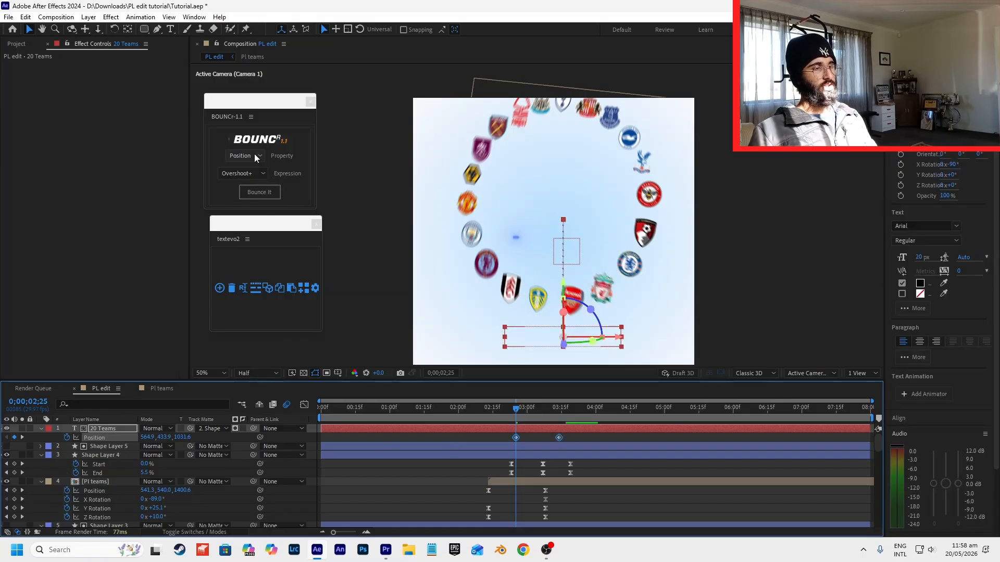
pyautogui.click(305, 405)
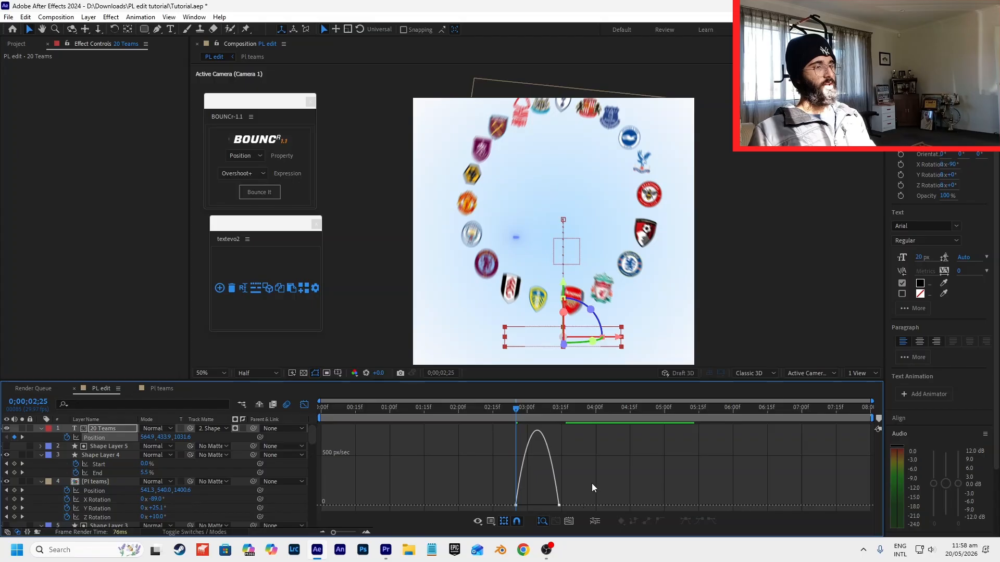
pyautogui.moveTo(549, 506); pyautogui.dragTo(527, 510)
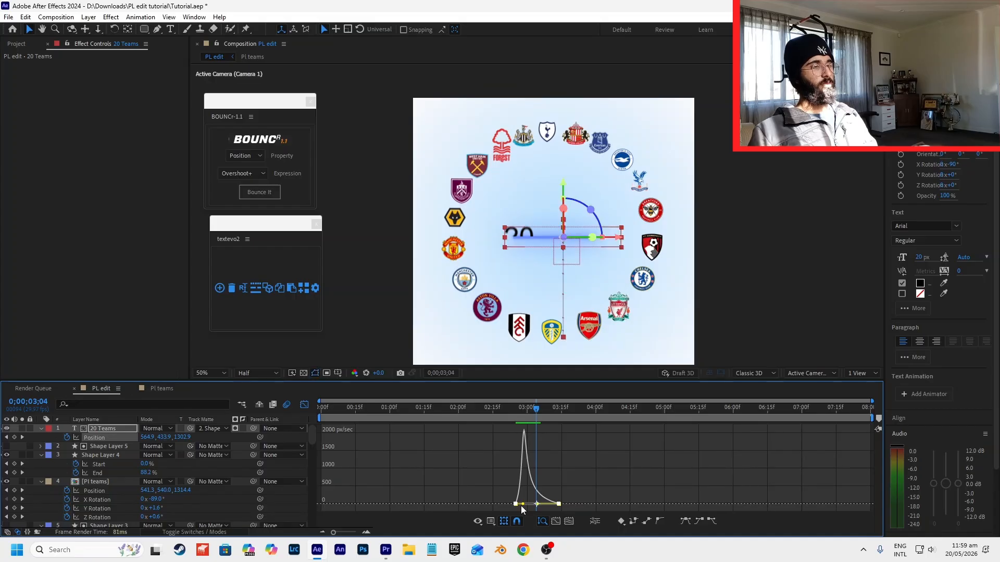
pyautogui.scroll(2, 521, 505)
pyautogui.click(625, 461)
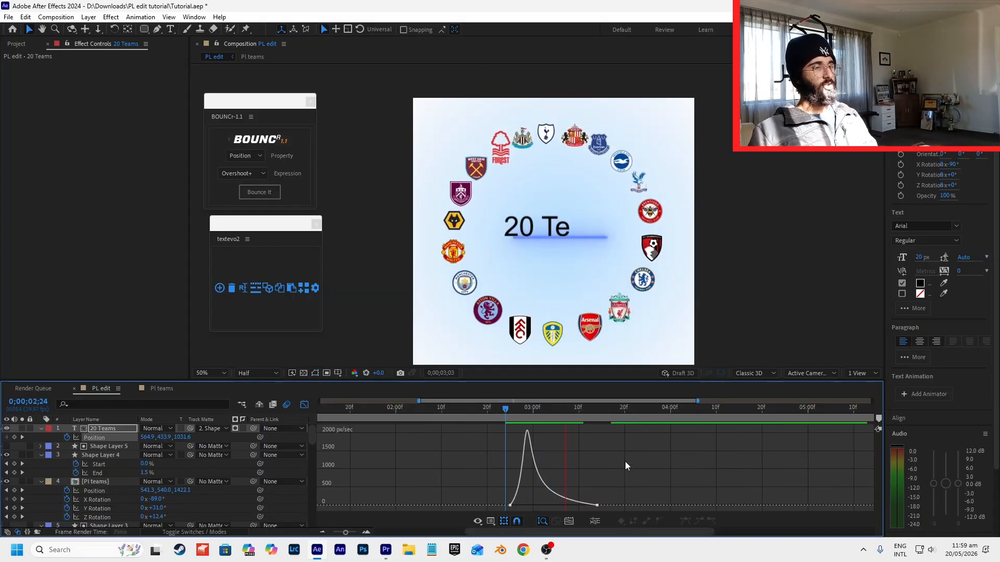
pyautogui.press('space')
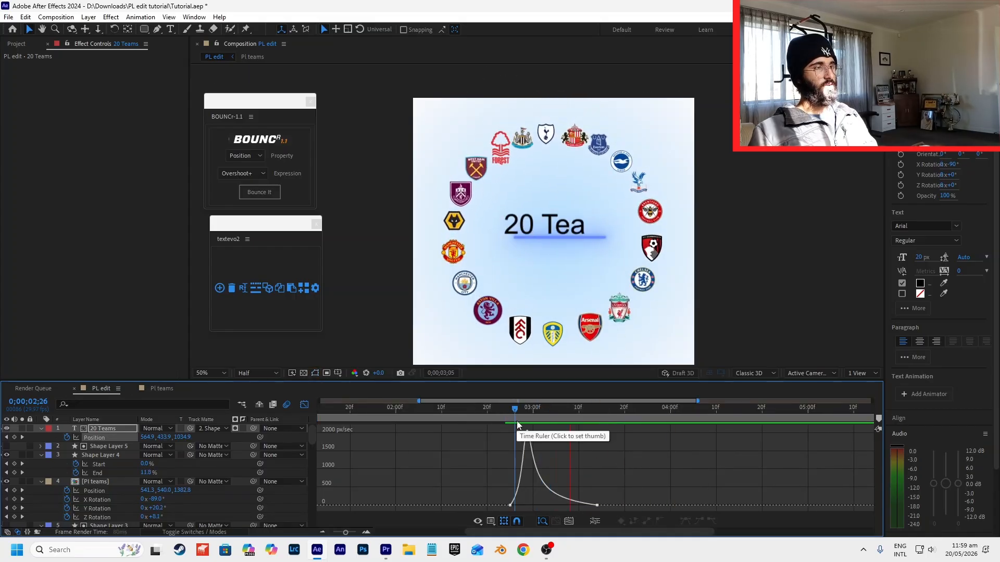
pyautogui.click(305, 405)
# - Bring the 20 Teams Position keyframes closer together and apply BOUNCr's Overshoot+ expression to the Selected property
pyautogui.press('j')
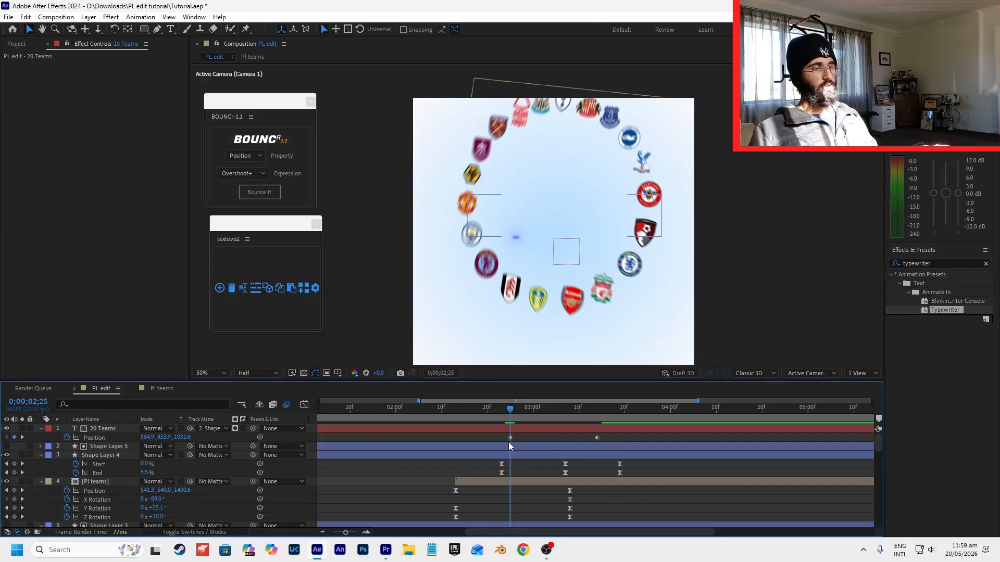
pyautogui.moveTo(512, 438); pyautogui.dragTo(569, 435)
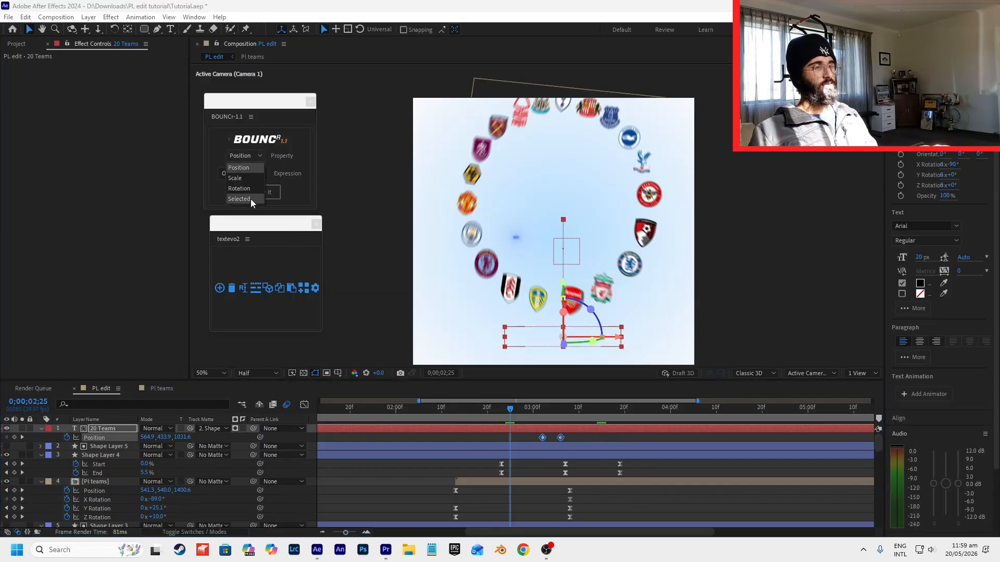
pyautogui.click(251, 198)
pyautogui.click(260, 192)
# - Set the BOUNCr overshoot Amplitude to 35 and Decay to 6 on the 20 Teams layer
pyautogui.click(106, 74)
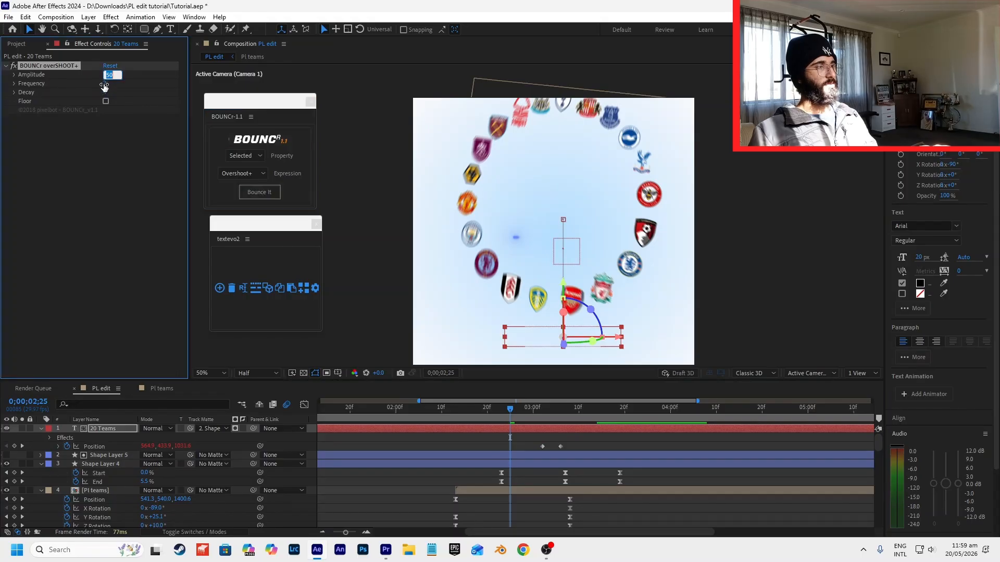
pyautogui.write('35')
pyautogui.press('Return')
pyautogui.click(106, 92)
pyautogui.write('6')
# - Preview the overshoot and retime the 20 Teams Position keyframes to about 0;00;02;25 and 0;00;03;07
pyautogui.click(486, 409)
pyautogui.click(594, 438)
pyautogui.press('space')
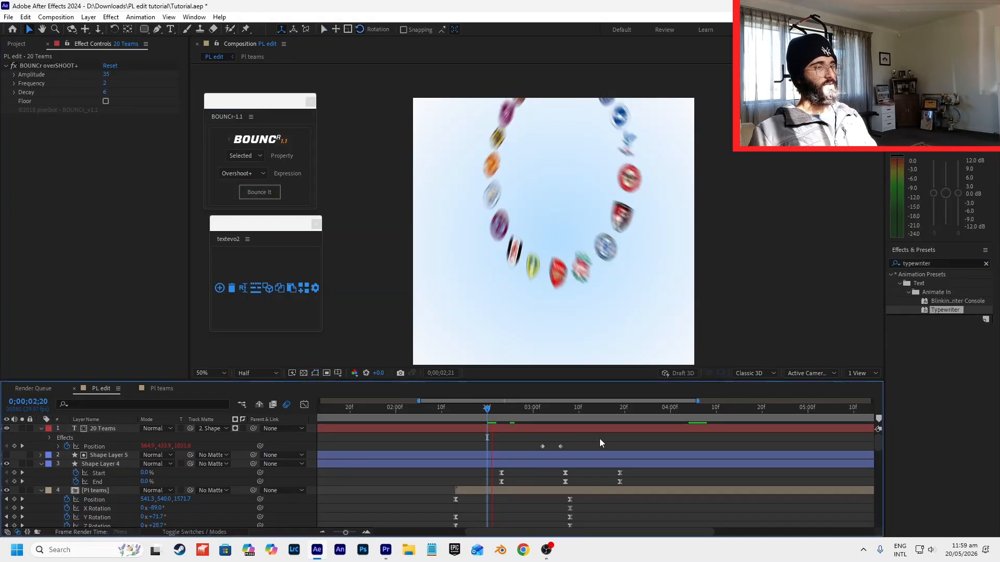
pyautogui.click(501, 409)
pyautogui.moveTo(579, 441); pyautogui.dragTo(496, 447)
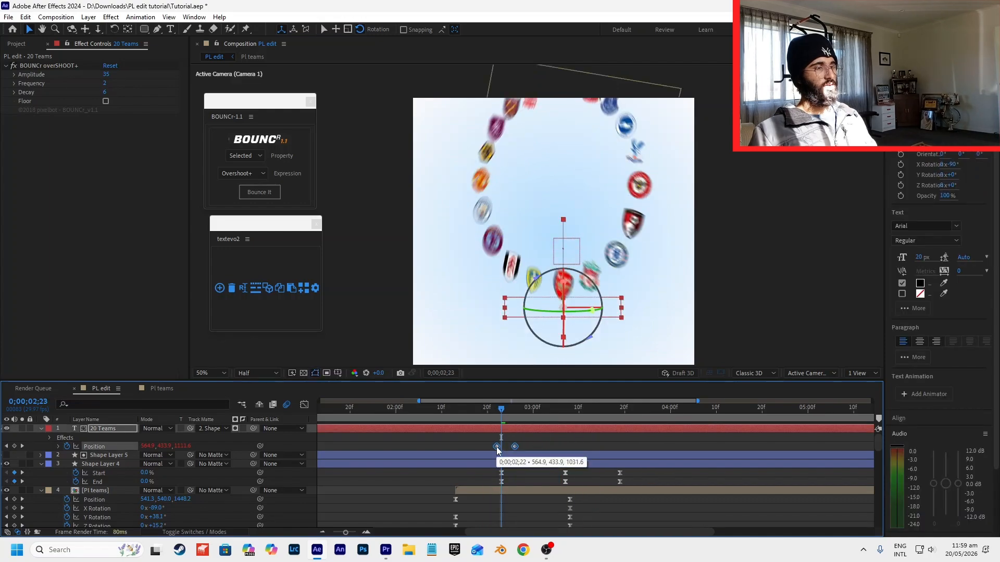
pyautogui.click(515, 409)
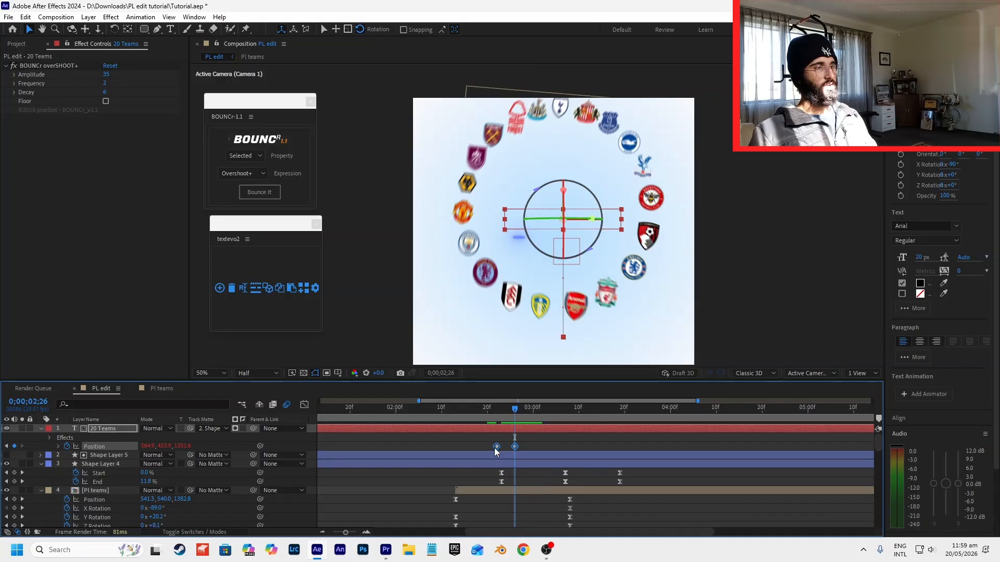
pyautogui.moveTo(496, 447); pyautogui.dragTo(510, 447)
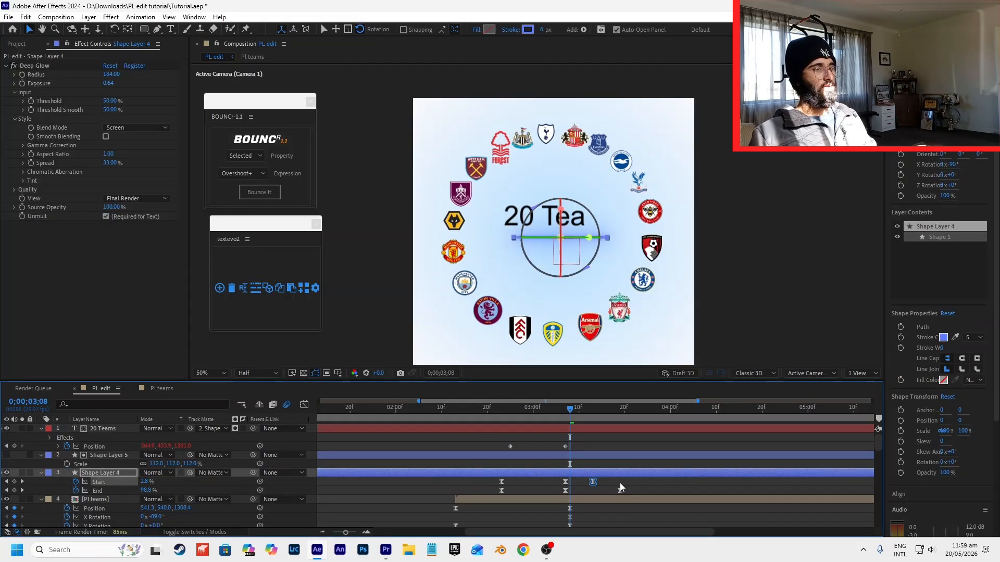
# - Retime Shape Layer 4's middle and last Start and End keyframes to about 0;00;03;02 and 0;00;03;11
pyautogui.keyDown('shift'); pyautogui.click(624, 486); pyautogui.keyUp('shift')
pyautogui.moveTo(590, 488); pyautogui.dragTo(544, 487)
pyautogui.click(474, 409)
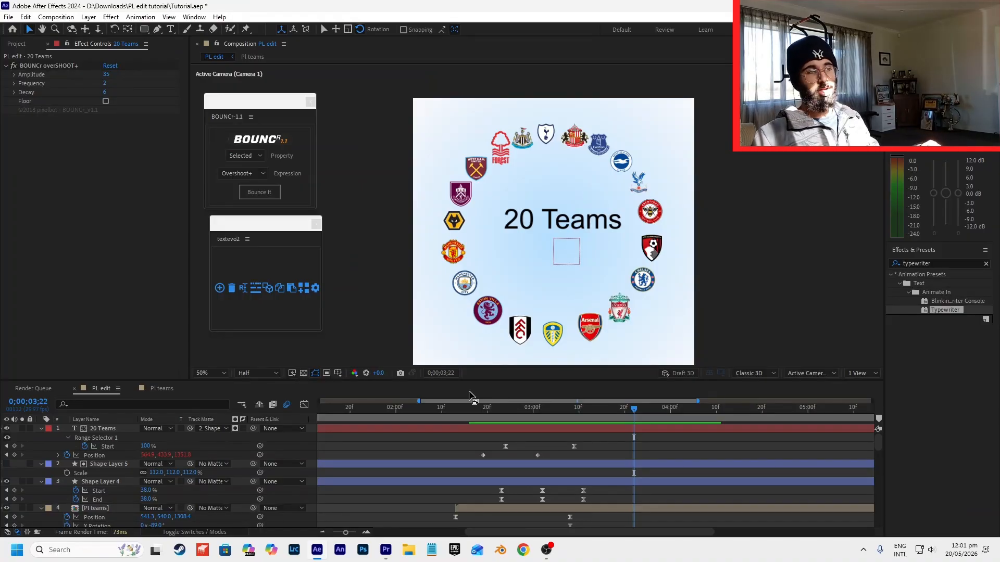
# - Draw a ff0000 red rounded rectangle about 116 px tall covering the 20 Teams text
pyautogui.click(145, 30)
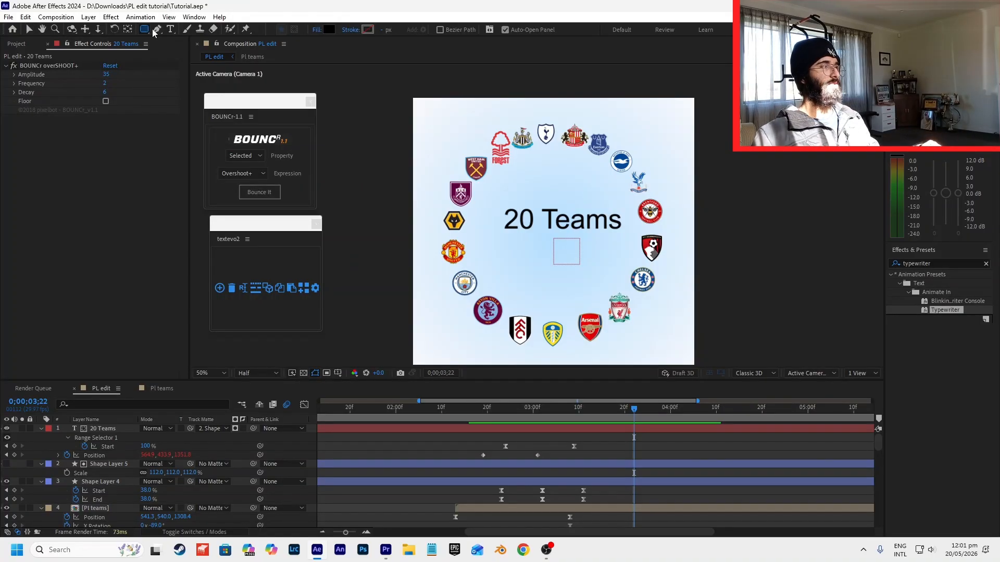
pyautogui.click(330, 30)
pyautogui.write('ff0000')
pyautogui.press('Return')
pyautogui.moveTo(489, 203); pyautogui.dragTo(642, 233)
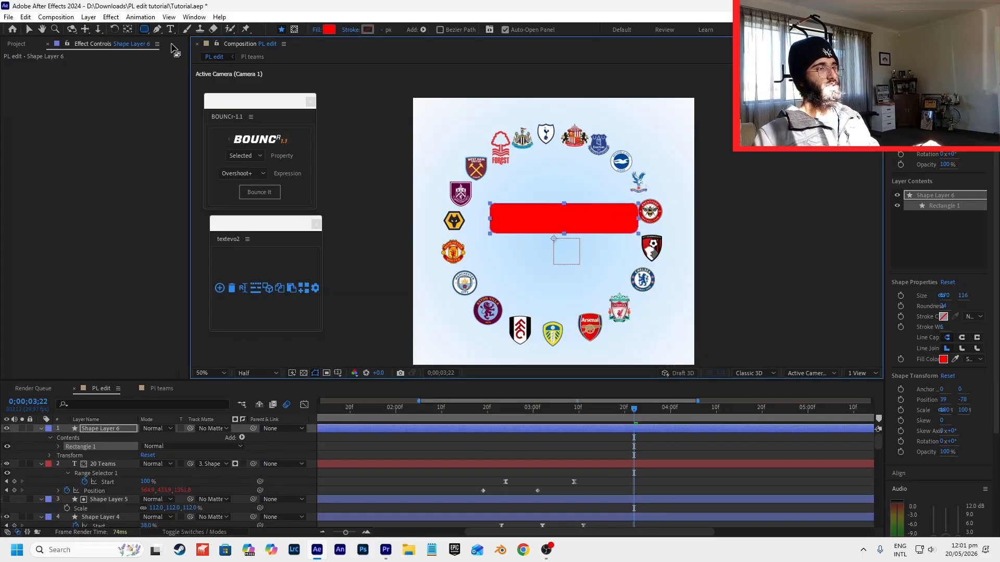
# - Mask Shape Layer 6 with a rounded rectangle fitted around the 20 Teams text and set its Opacity to 20%
pyautogui.click(295, 29)
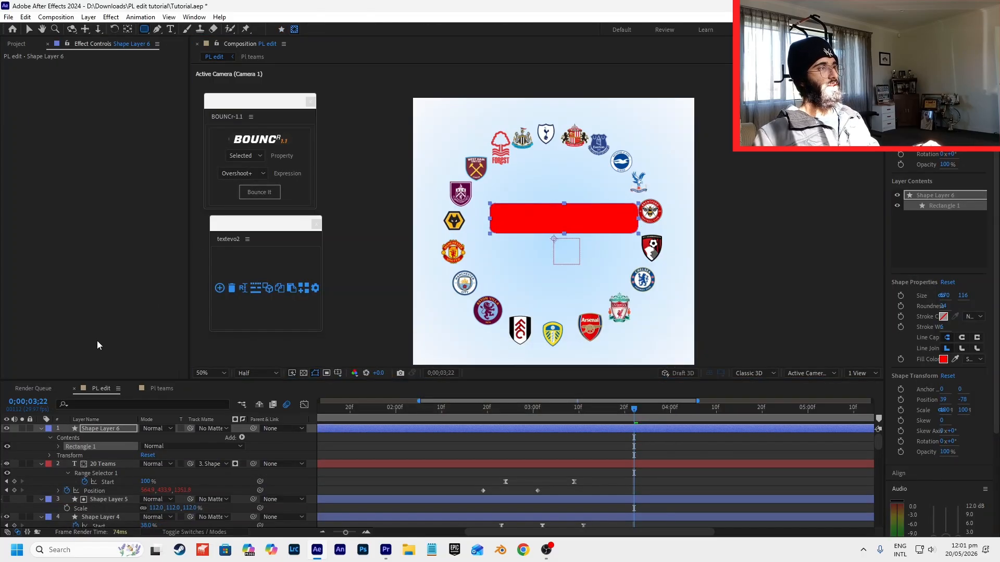
pyautogui.press('Return')
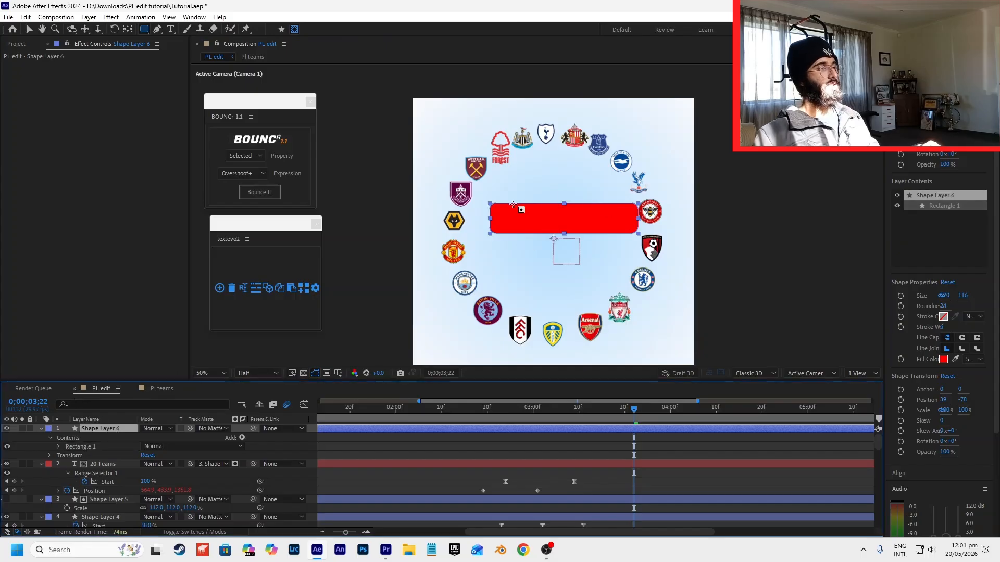
pyautogui.click(500, 209)
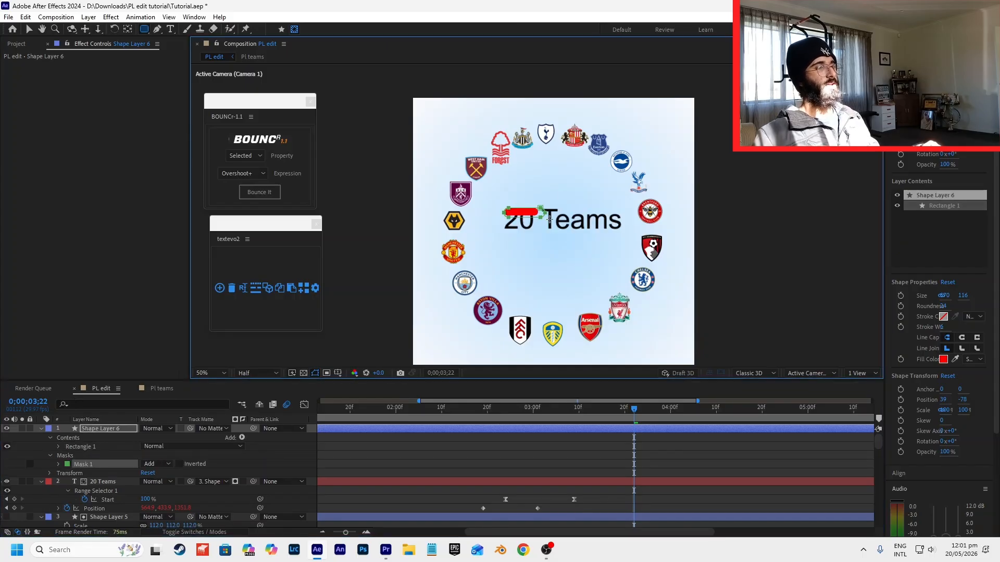
pyautogui.moveTo(586, 230); pyautogui.dragTo(622, 237)
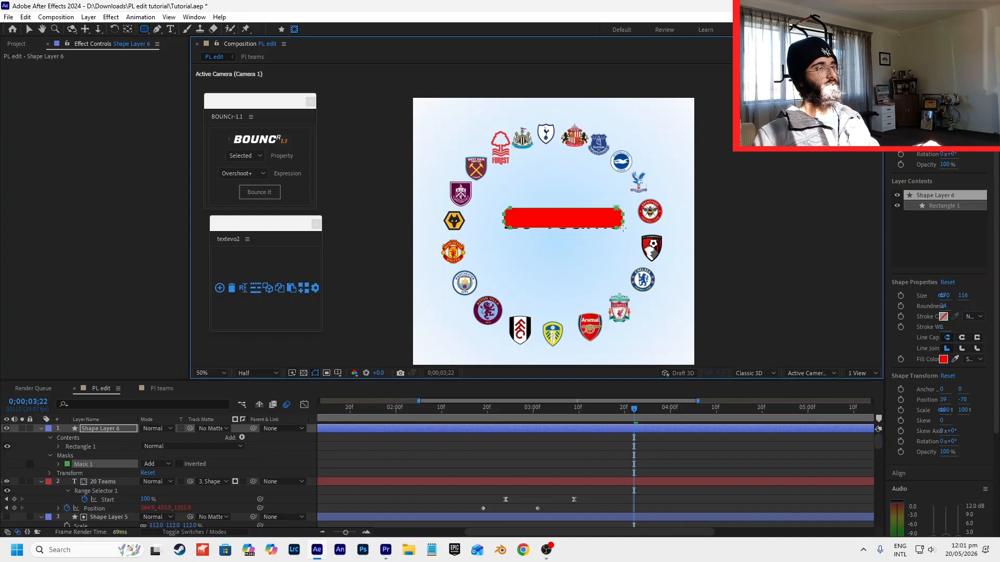
pyautogui.press('f')
pyautogui.moveTo(154, 446)
pyautogui.mouseDown()
pyautogui.moveTo(181, 442)
pyautogui.moveTo(136, 446)
pyautogui.mouseUp()
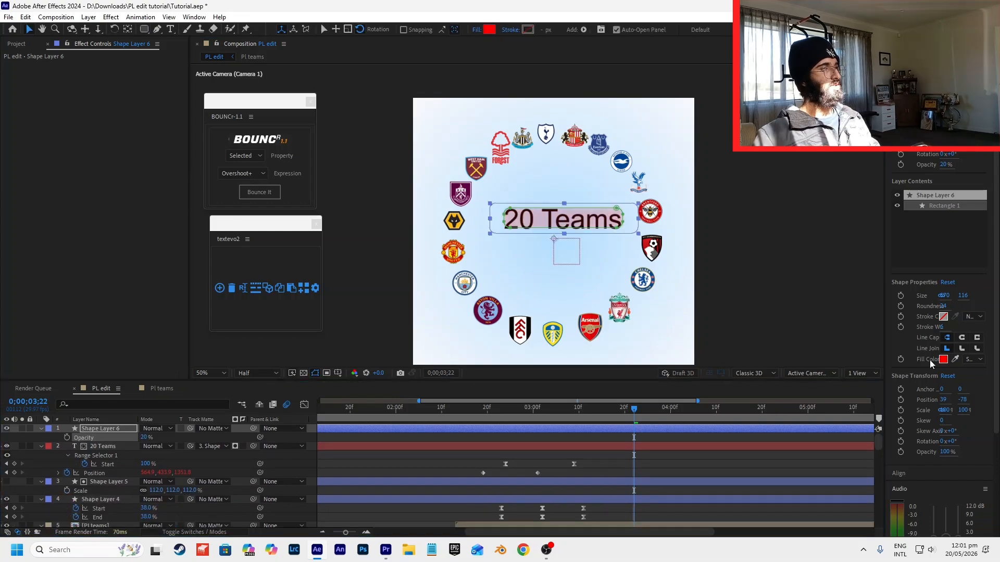
# - Search the effects for blur and apply BCC Fast Lens Blur to Shape Layer 6
pyautogui.scroll(-5, 930, 360)
pyautogui.click(928, 476)
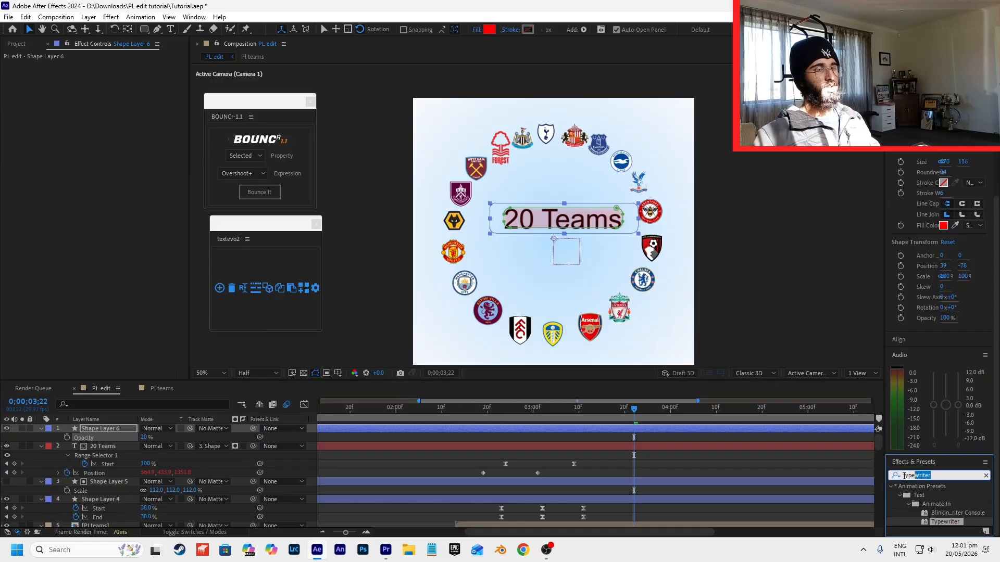
pyautogui.write('blur')
pyautogui.scroll(-3, 917, 507)
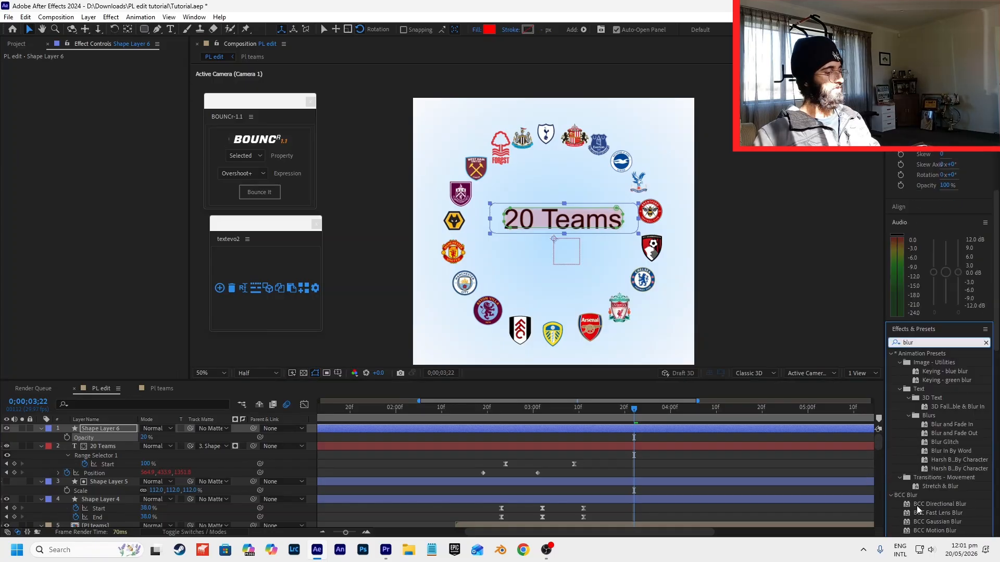
pyautogui.moveTo(938, 513); pyautogui.dragTo(83, 428)
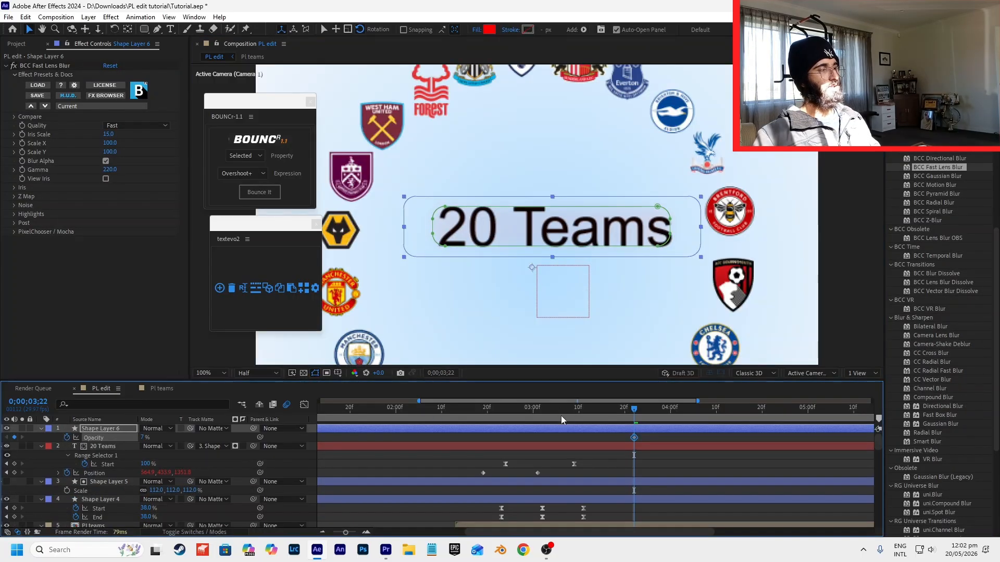
# - Move Shape Layer 6's Opacity keyframe to about 0;00;02;27 and keyframe Opacity at 10% at 0;00;03;01
pyautogui.moveTo(561, 415); pyautogui.dragTo(542, 416)
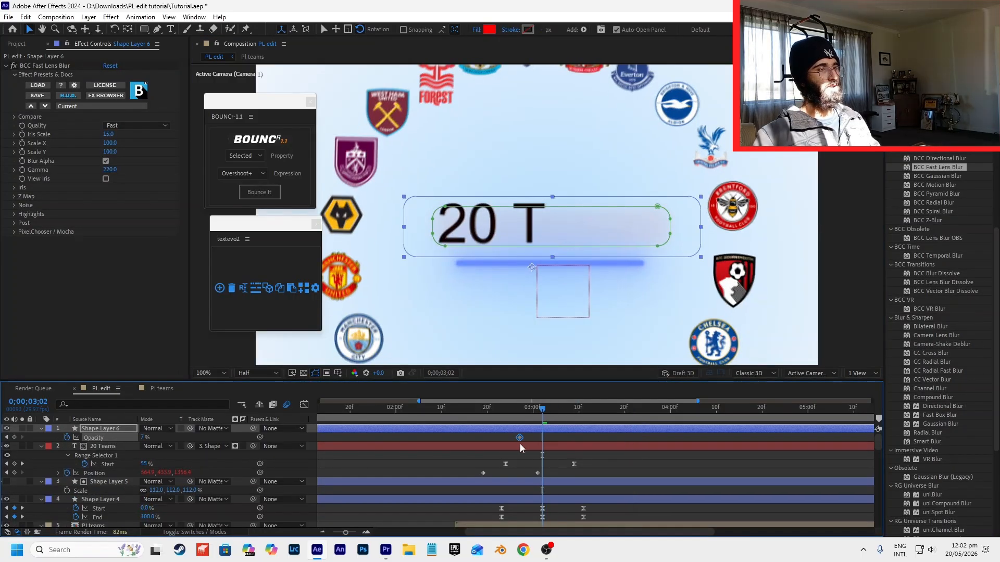
pyautogui.click(518, 416)
pyautogui.moveTo(521, 415); pyautogui.dragTo(537, 415)
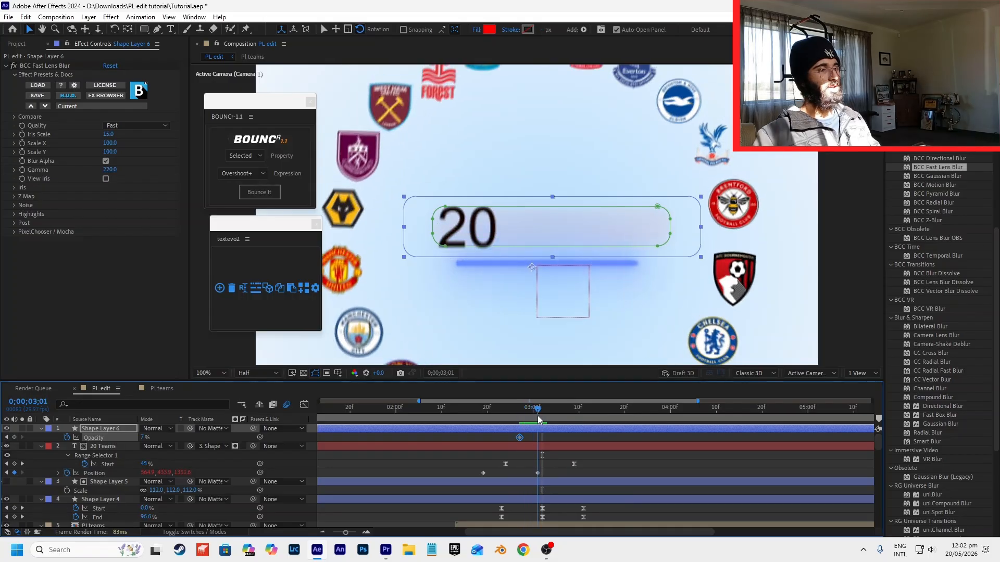
pyautogui.click(144, 438)
pyautogui.write('10')
pyautogui.press('Return')
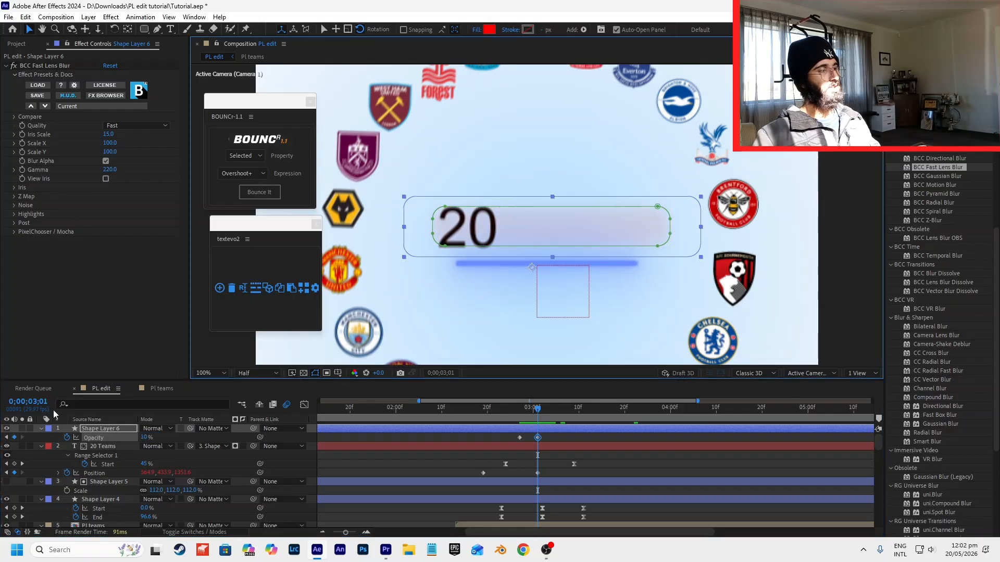
# - Set Shape Layer 6's Opacity to 0% at the first keyframe and at 0;00;03;05 for a brief flash
pyautogui.moveTo(517, 409); pyautogui.dragTo(558, 414)
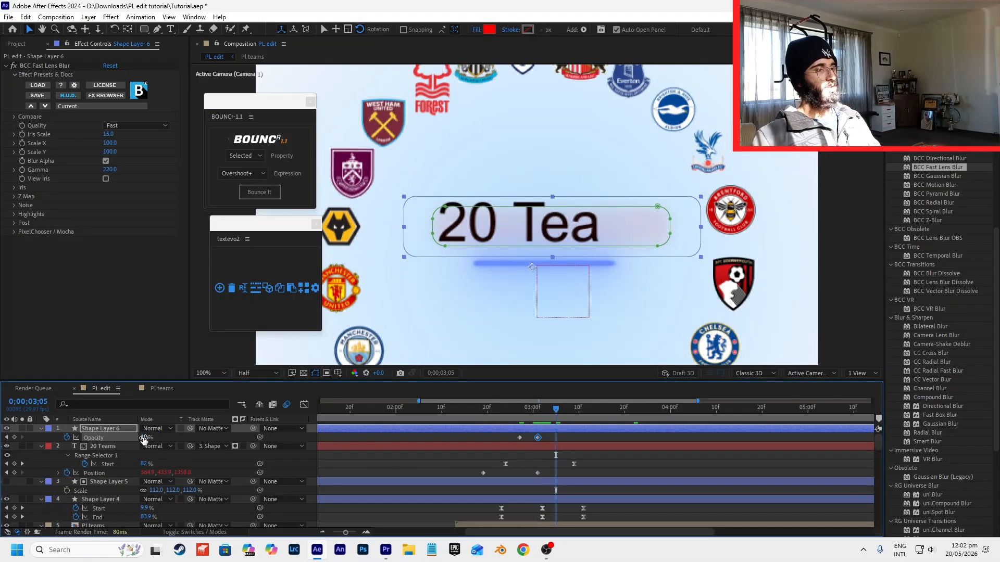
pyautogui.click(522, 422)
pyautogui.click(145, 437)
pyautogui.write('0')
pyautogui.press('Return')
pyautogui.click(583, 436)
# - Preview the red flash behind the 20 Teams title from about 0;00;02;22
pyautogui.press('space')
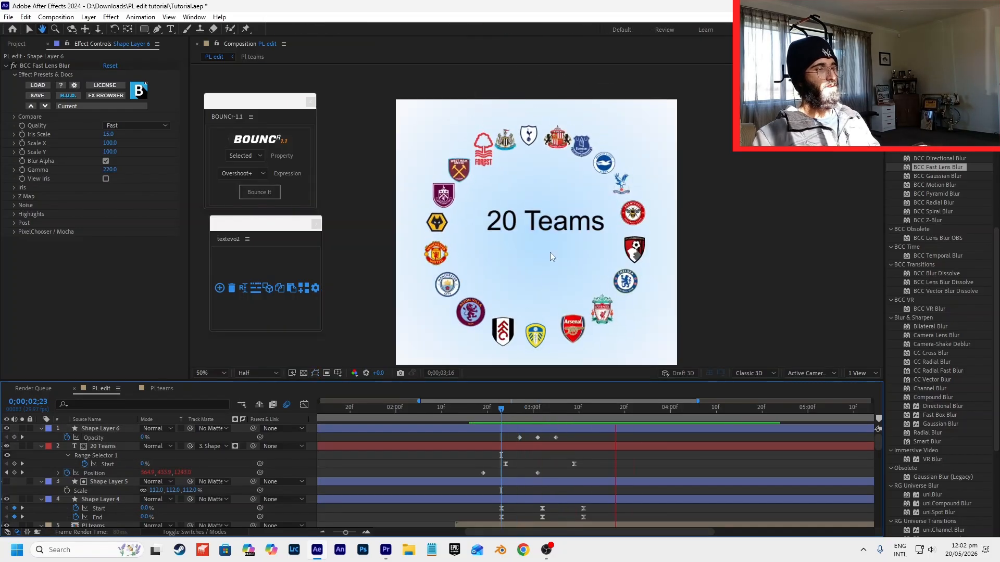
pyautogui.press('space')
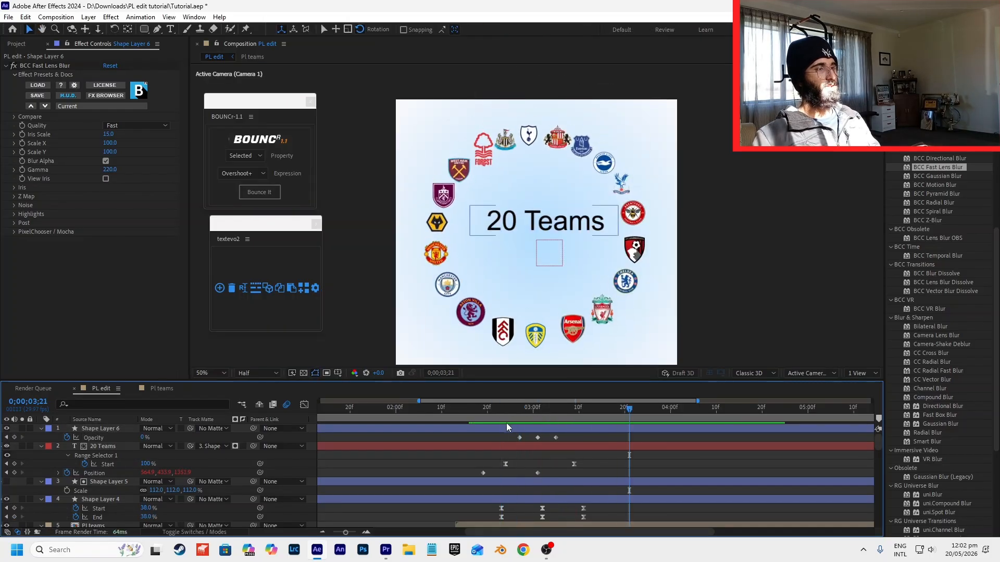
pyautogui.click(497, 417)
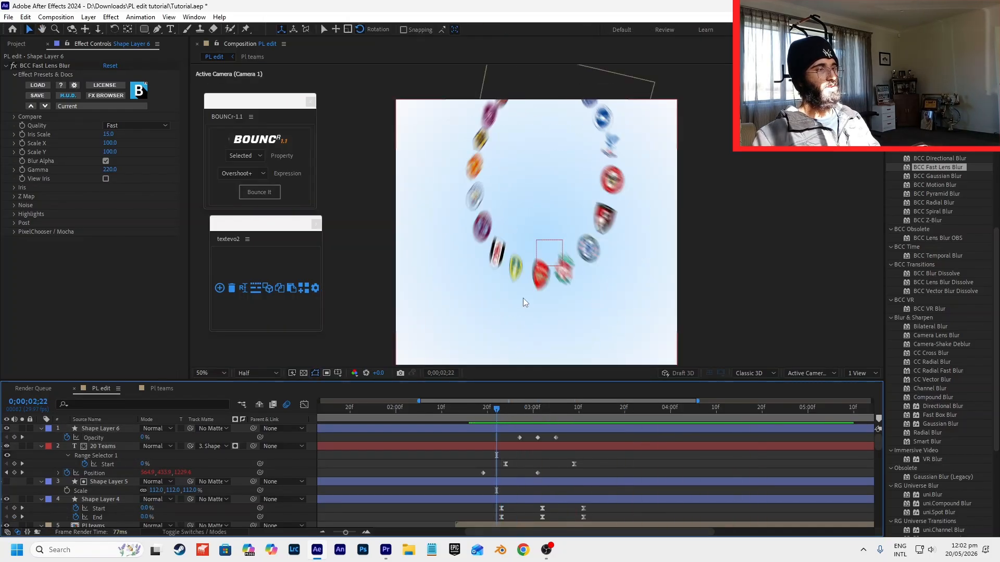
pyautogui.scroll(-2, 523, 298)
pyautogui.press('space')
pyautogui.press('space')
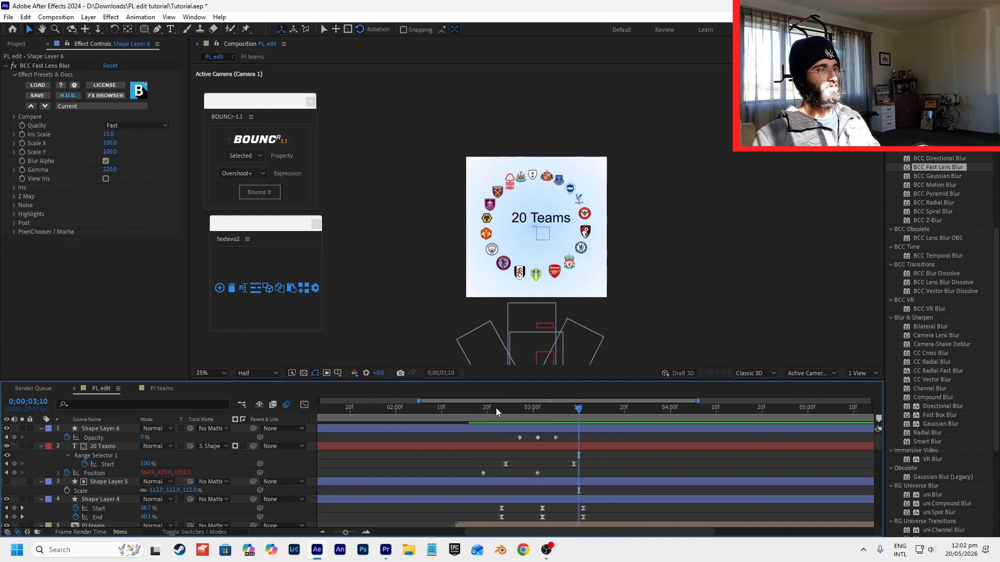
# - Create a null object and move it down the layer stack to the other nulls
pyautogui.click(89, 17)
pyautogui.click(292, 73)
pyautogui.moveTo(97, 432); pyautogui.dragTo(91, 486)
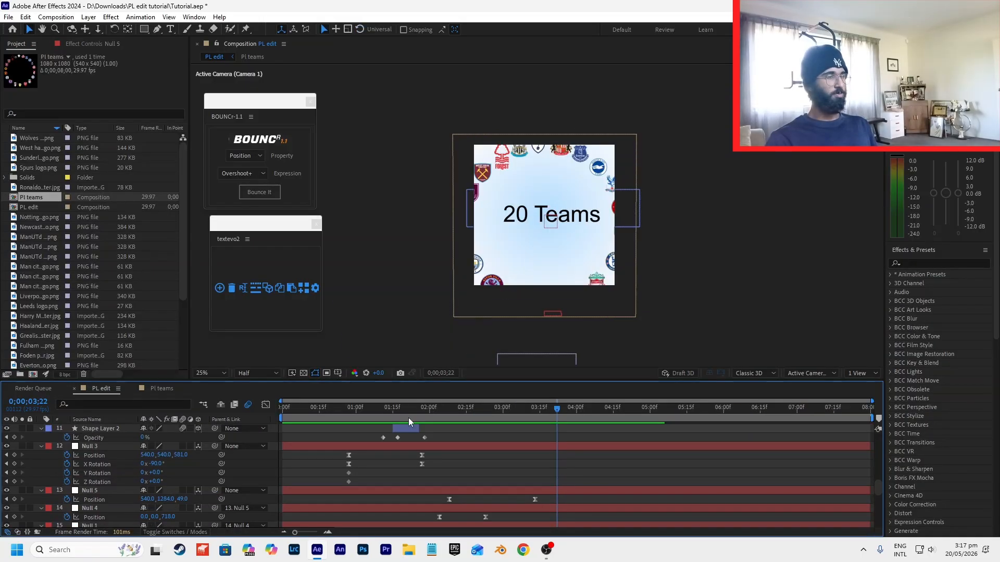
# - Play back the camera move and review the 20 Teams keyframes around 0;00;02;24
pyautogui.press('space')
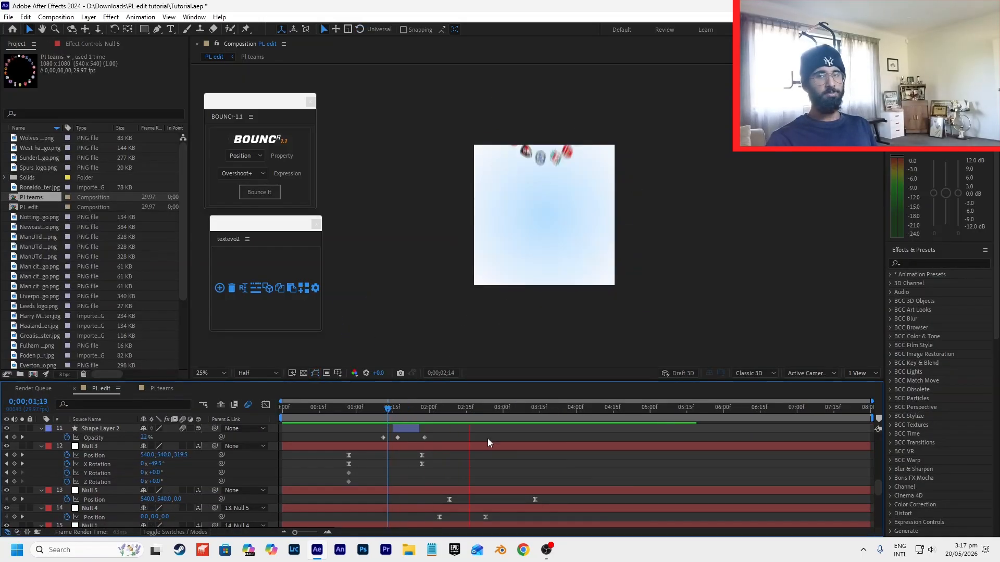
pyautogui.press('space')
pyautogui.scroll(8, 468, 437)
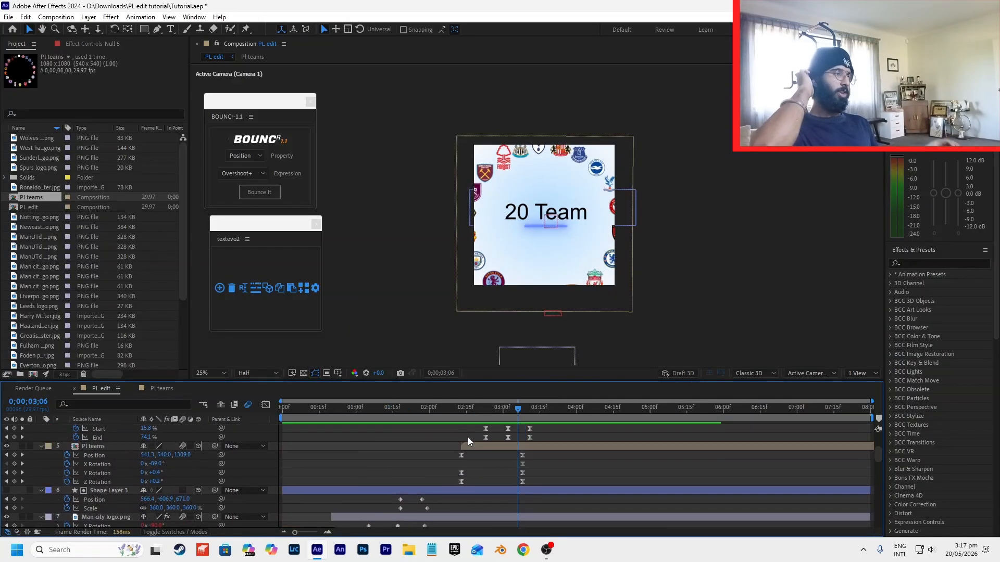
pyautogui.scroll(3, 466, 416)
pyautogui.moveTo(467, 411); pyautogui.dragTo(486, 413)
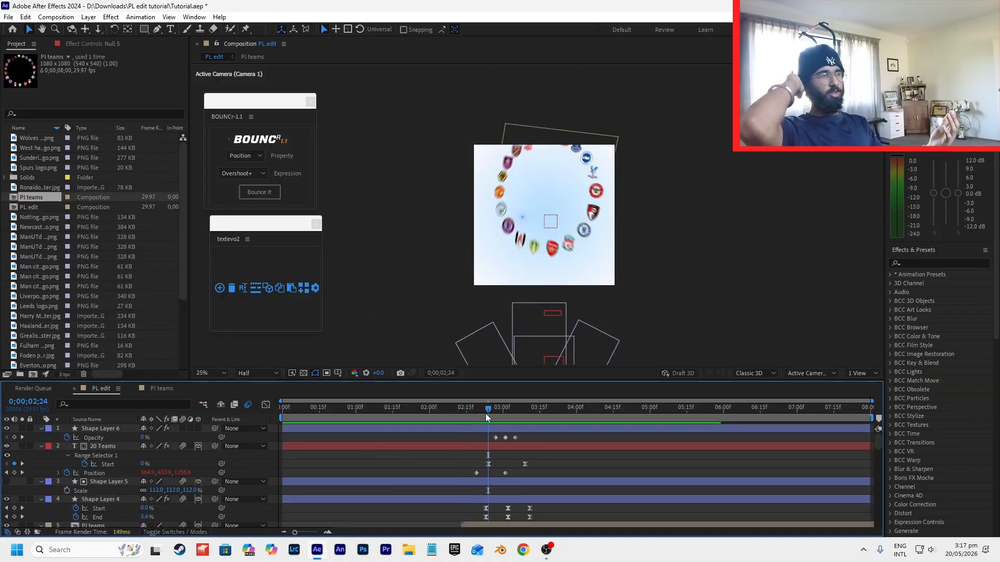
pyautogui.moveTo(505, 441)
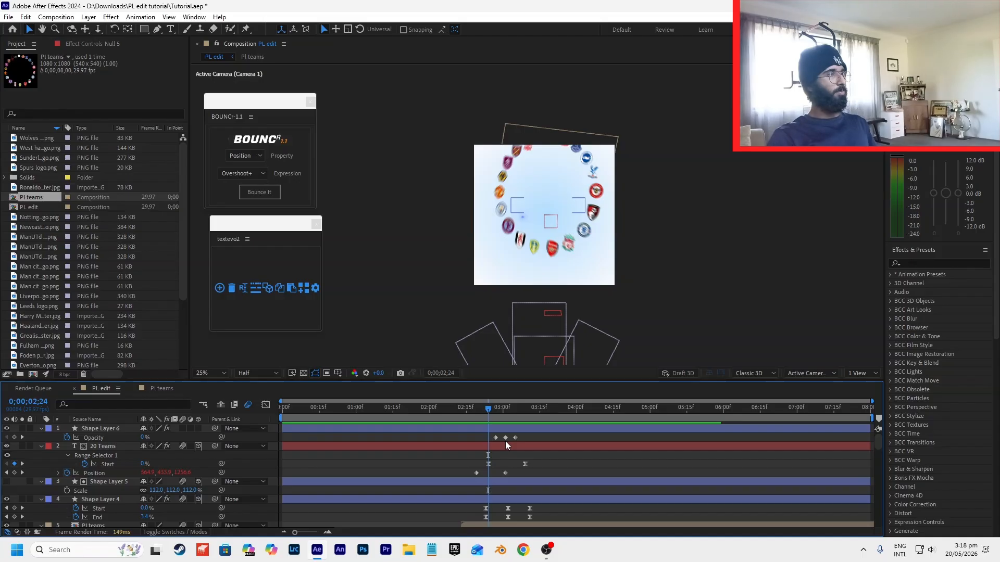
pyautogui.press('space')
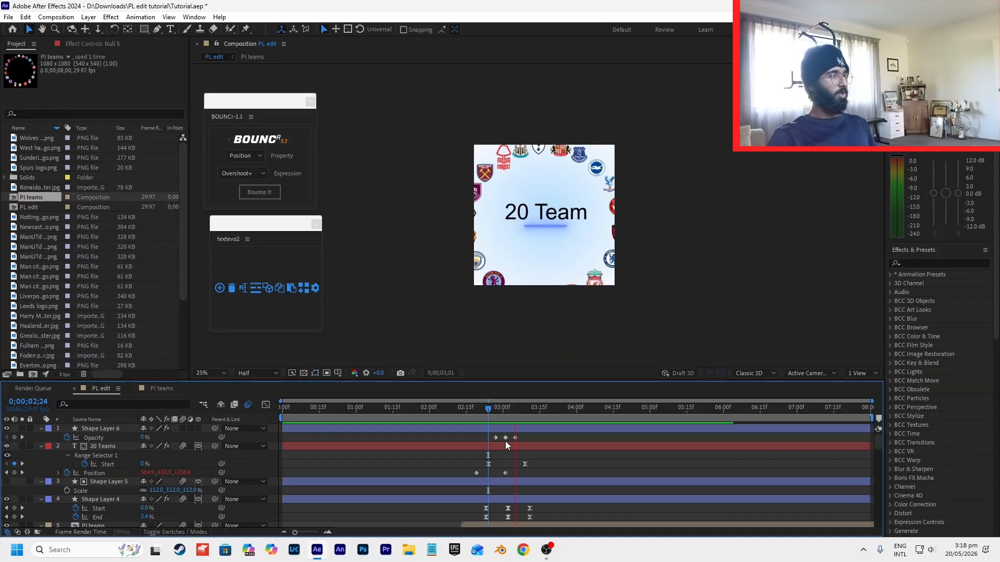
# - Create another null object, place it directly above Null 5 and parent Null 5 to it
pyautogui.click(517, 411)
pyautogui.click(455, 446)
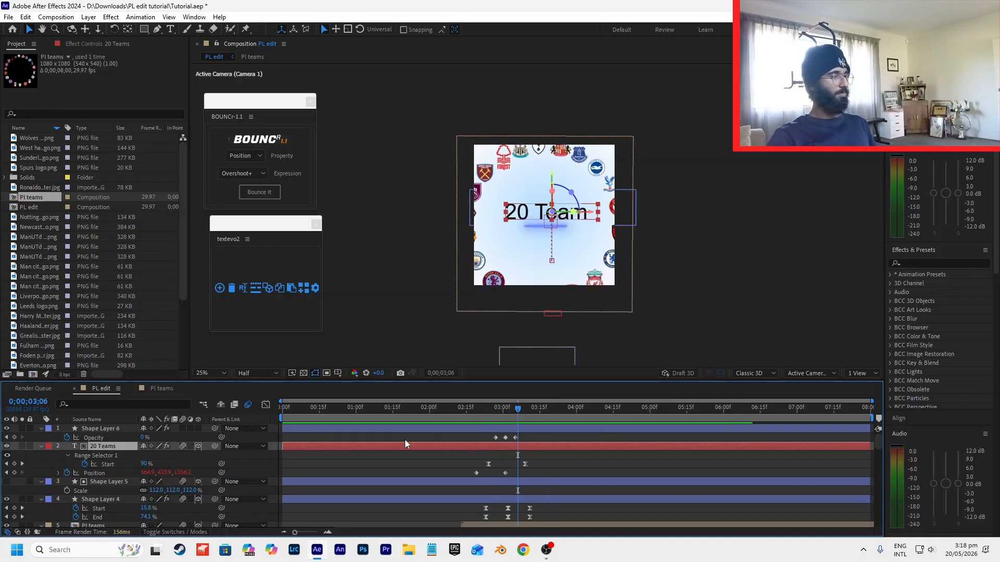
pyautogui.click(88, 18)
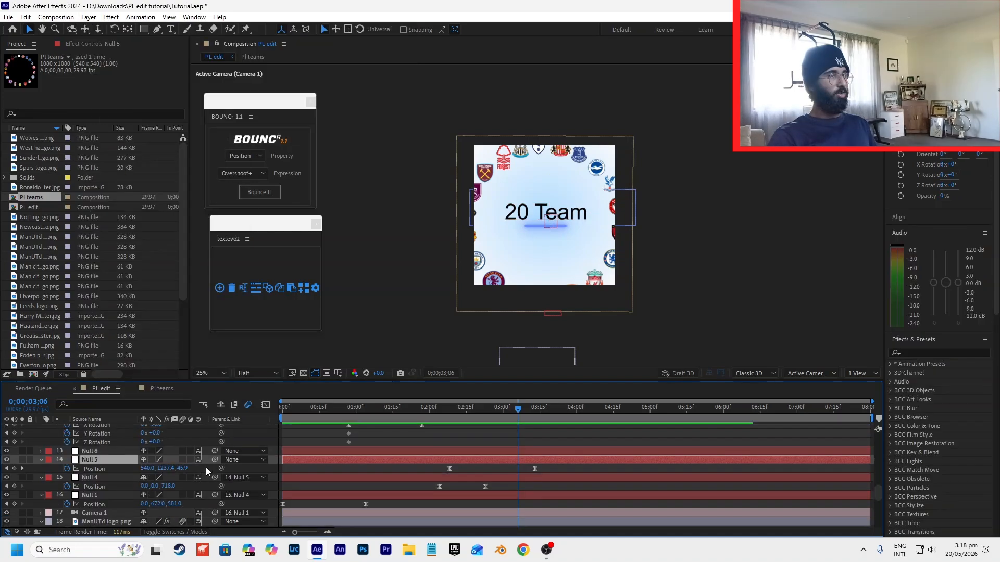
pyautogui.moveTo(214, 460); pyautogui.dragTo(105, 451)
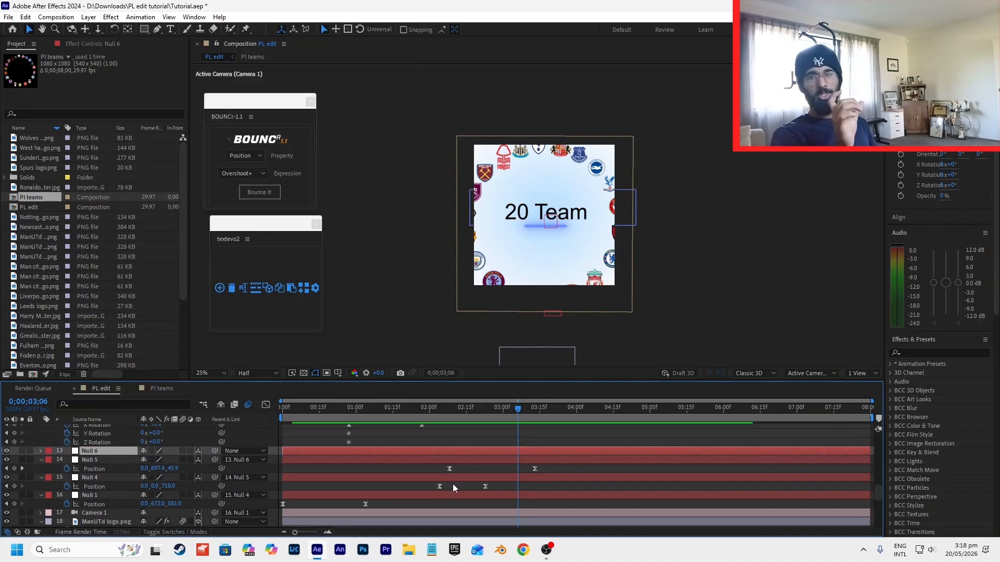
# - Animate Null 6's Position from 0;00;02;26 to about 0;00;04;05 with eased keyframes so the camera slides sideways past the title
pyautogui.scroll(1, 498, 418)
pyautogui.press('p')
pyautogui.click(477, 413)
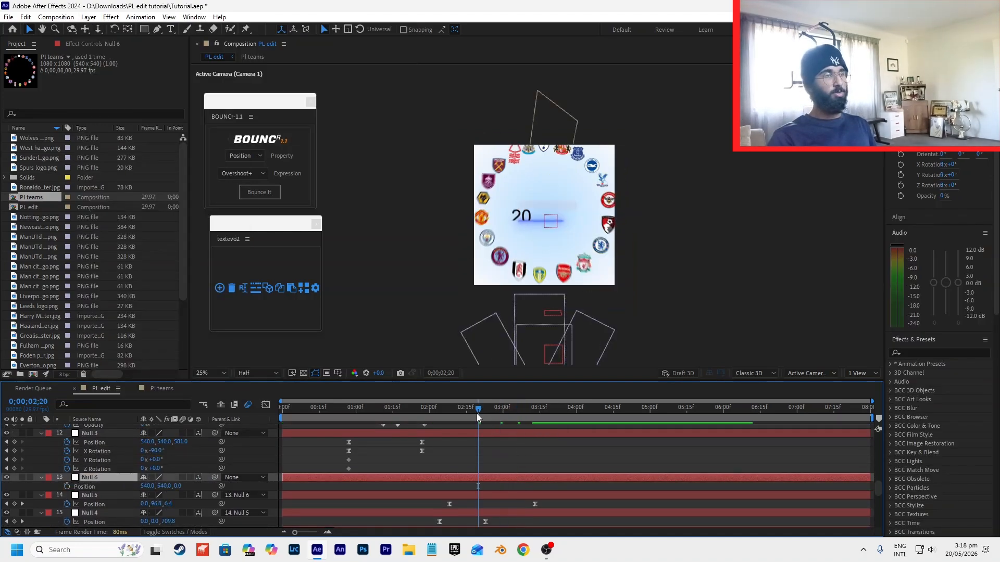
pyautogui.moveTo(476, 414); pyautogui.dragTo(494, 414)
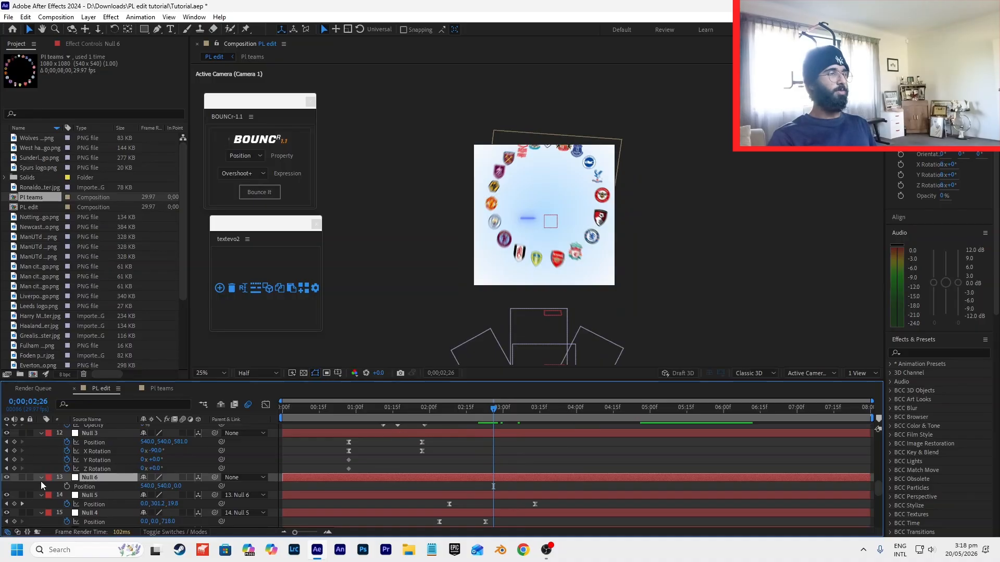
pyautogui.click(66, 486)
pyautogui.click(549, 409)
pyautogui.moveTo(148, 486); pyautogui.dragTo(537, 505)
pyautogui.hotkey('shift', 'F3')
pyautogui.hotkey('shift', 'F3')
# - Preview the sideways camera slide from 0;00;02;19
pyautogui.click(446, 409)
pyautogui.click(452, 410)
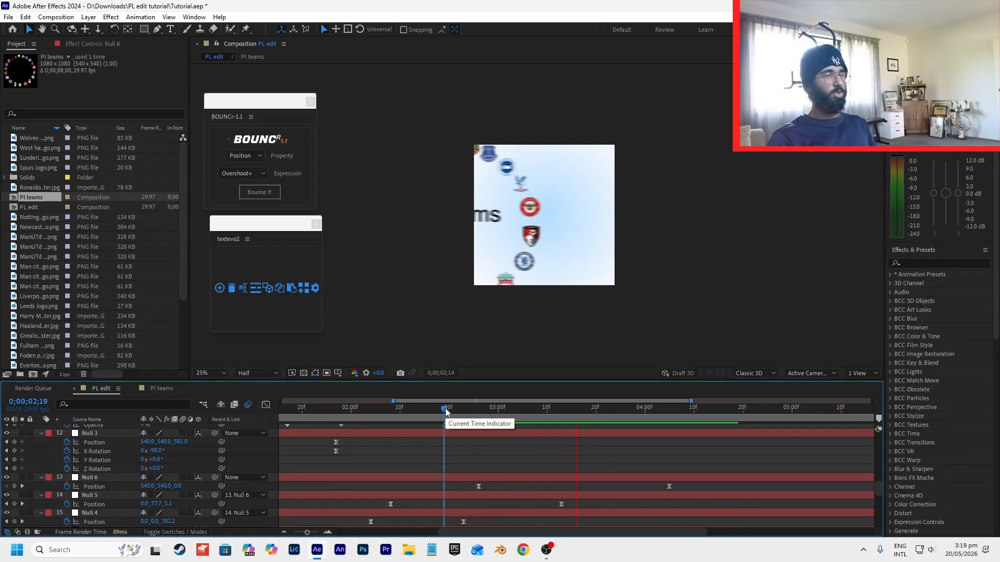
pyautogui.press('space')
pyautogui.press('space')
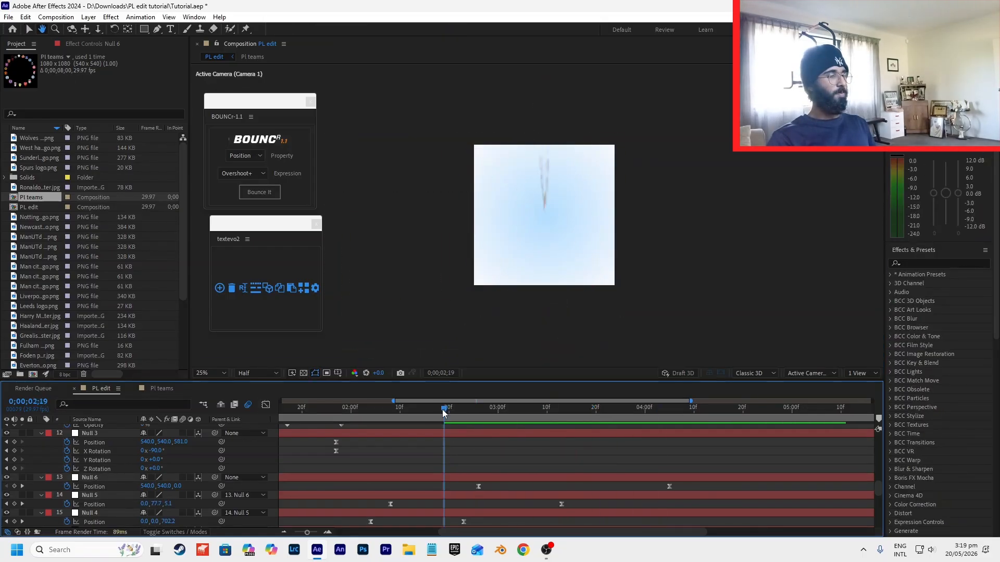
# - Switch to Premiere Pro and review the finished export's move from the 20 Teams title to the "Who will win?" scene
pyautogui.hotkey('alt', 'Tab')
pyautogui.moveTo(487, 353); pyautogui.dragTo(423, 353)
pyautogui.press('space')
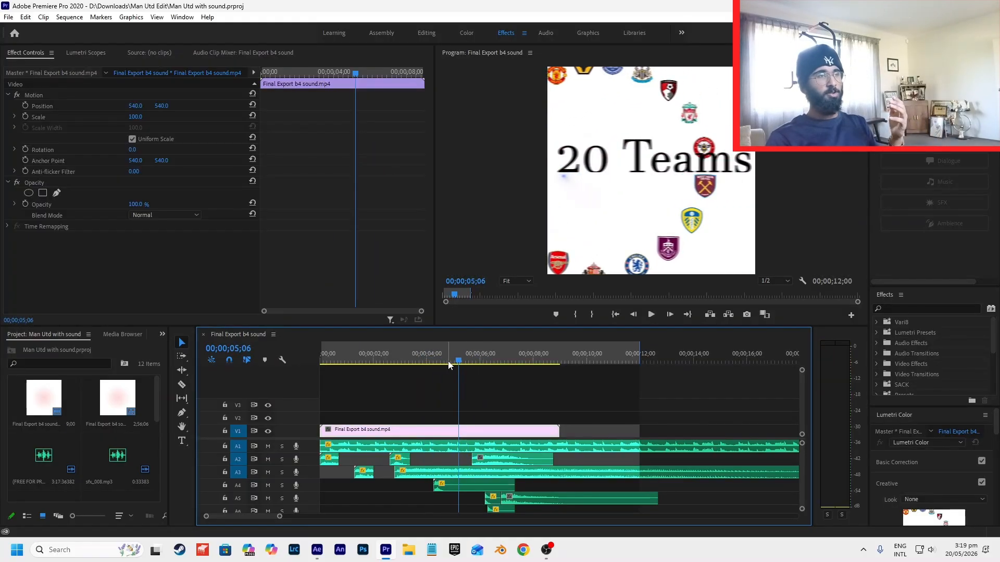
pyautogui.press('space')
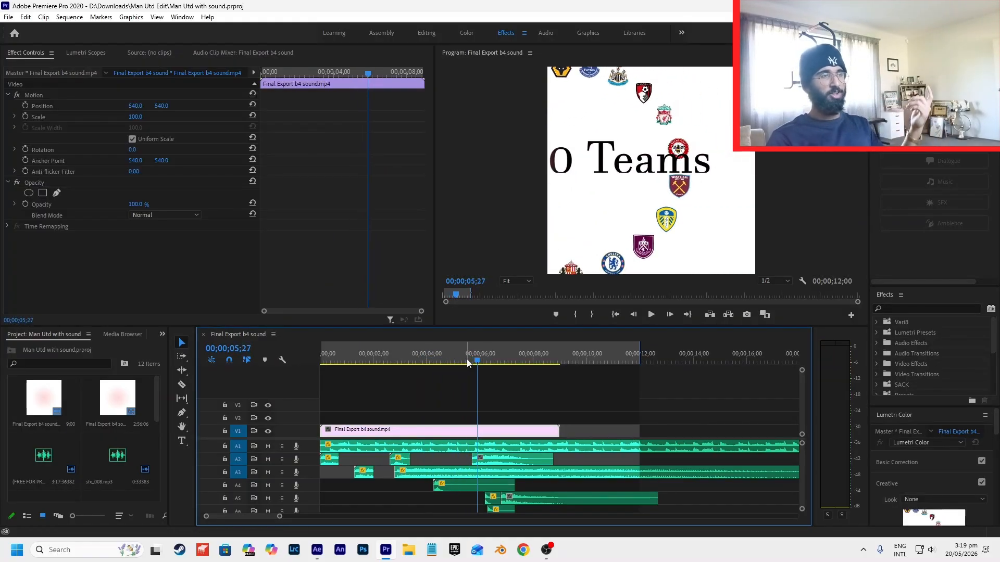
pyautogui.moveTo(477, 356); pyautogui.dragTo(496, 359)
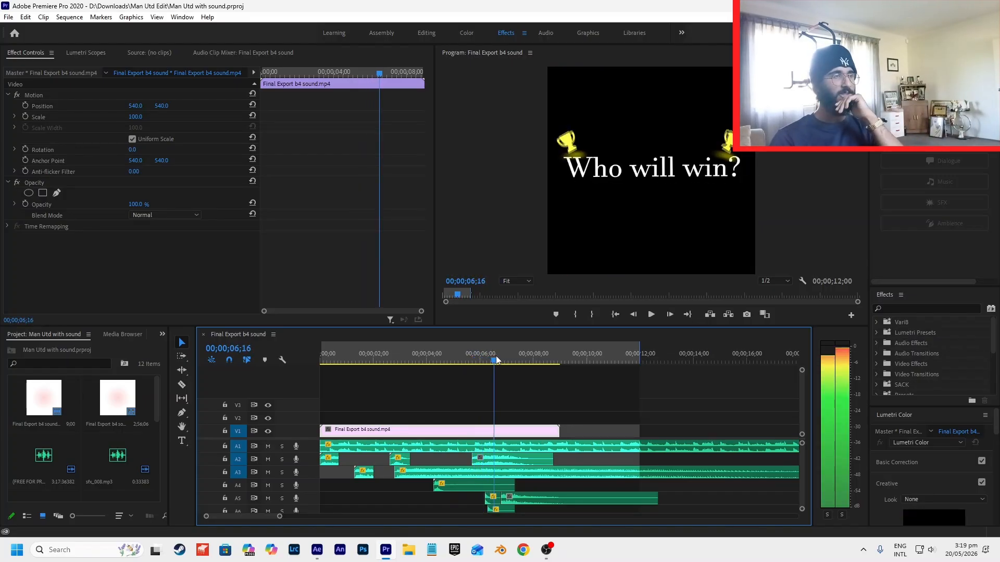
pyautogui.moveTo(496, 360); pyautogui.dragTo(497, 360)
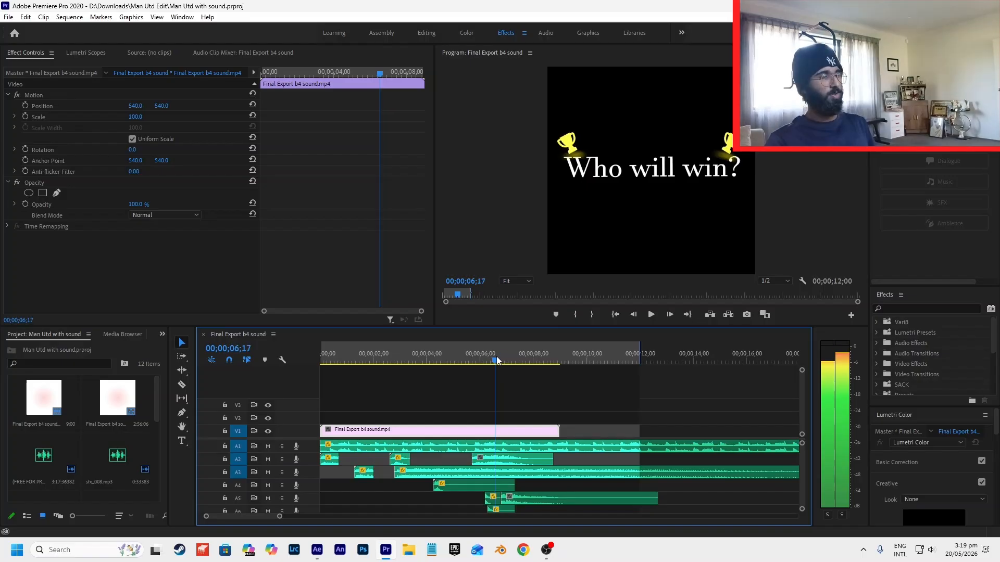
# - Switch back to After Effects, create a null object directly above Null 6 and parent Null 6 to it
pyautogui.hotkey('alt', 'Tab')
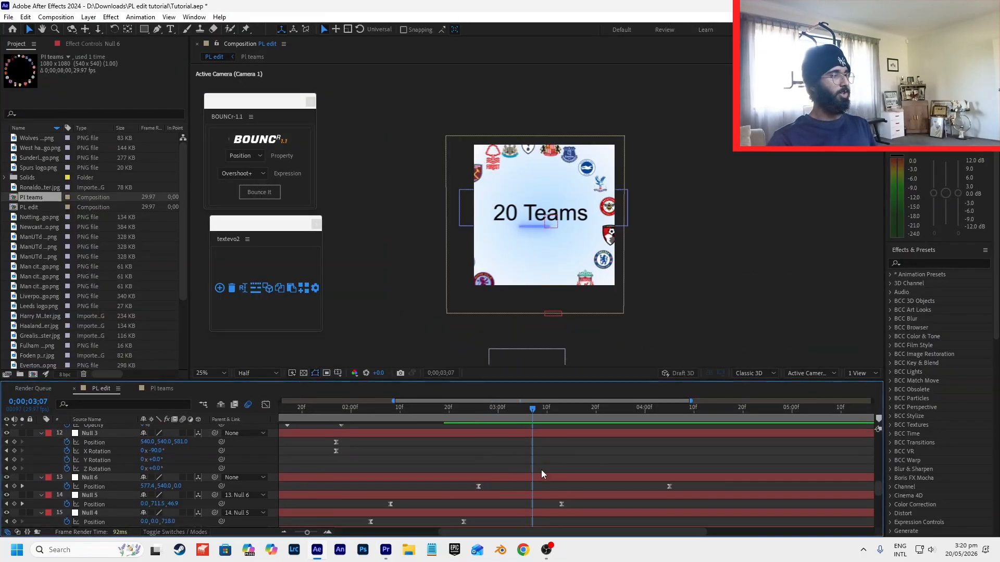
pyautogui.click(540, 474)
pyautogui.click(90, 18)
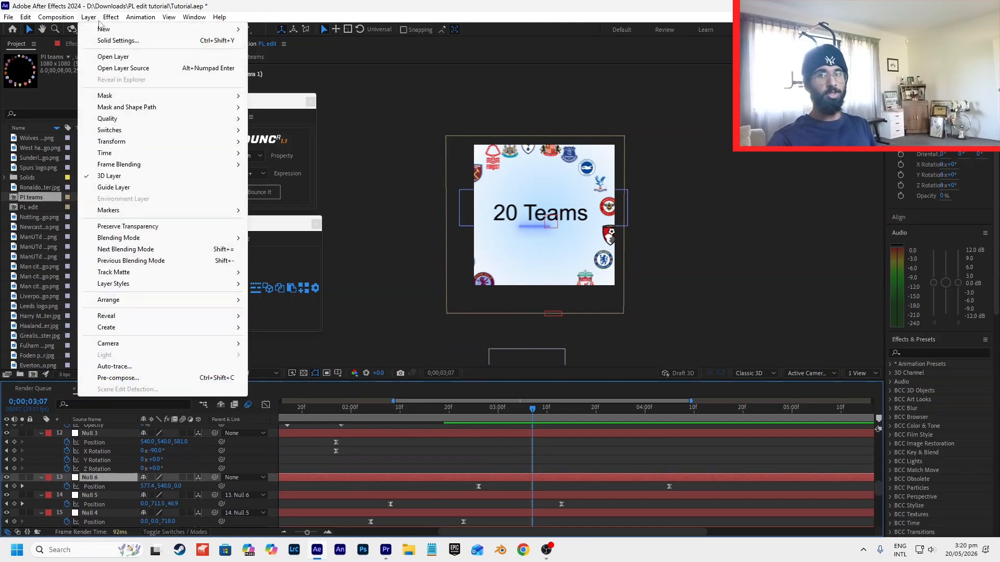
pyautogui.moveTo(104, 28)
pyautogui.click(292, 72)
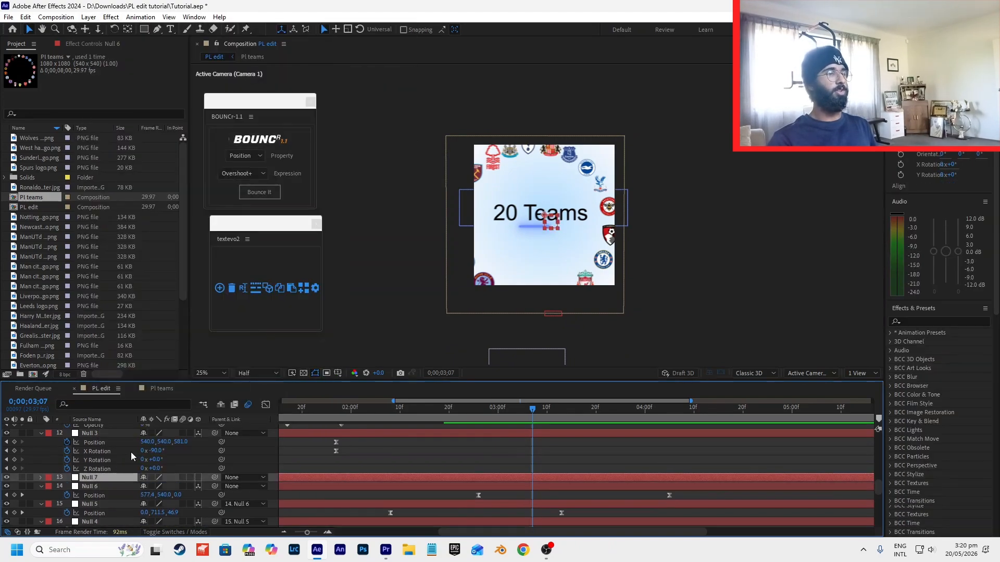
pyautogui.moveTo(215, 487); pyautogui.dragTo(86, 479)
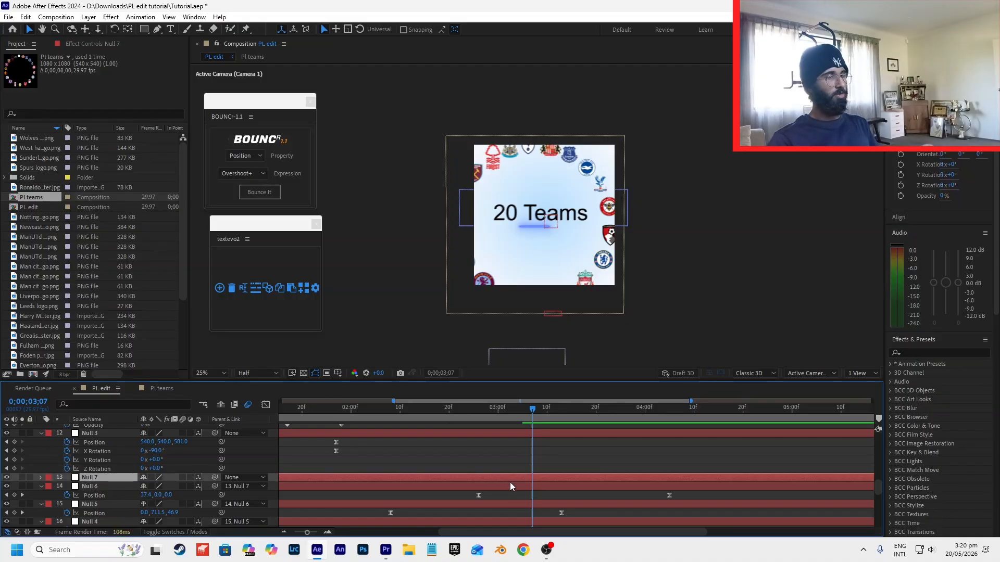
# - Keyframe Null 7's Position at 0;00;03;16 and set it to about 540, 133, 0 at 0;00;04;10
pyautogui.press('space')
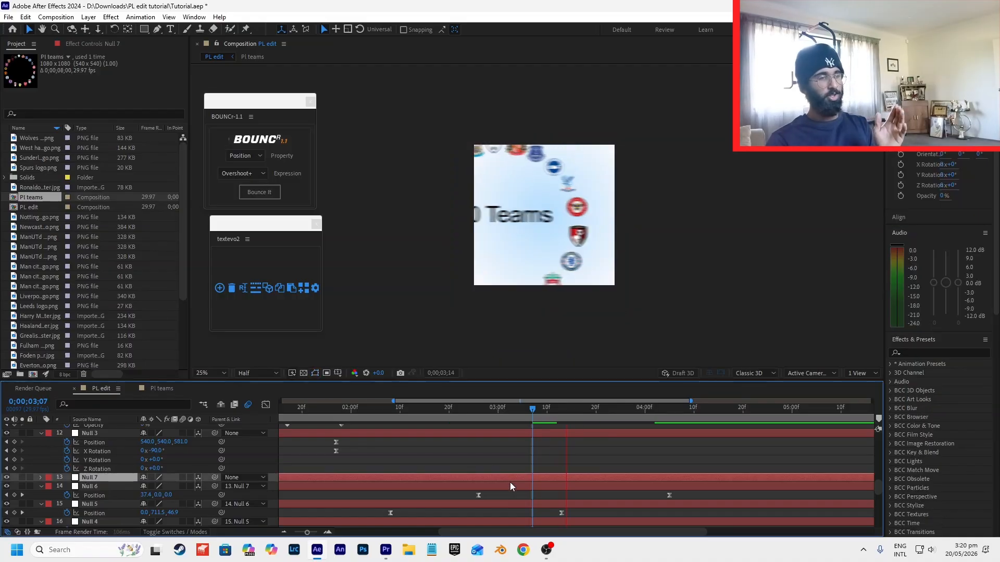
pyautogui.click(576, 411)
pyautogui.press('p')
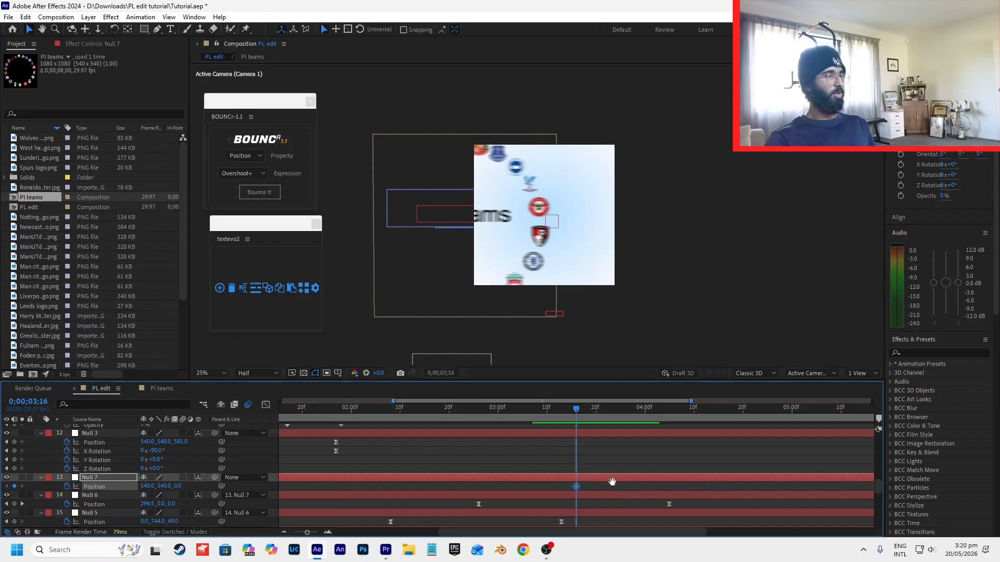
pyautogui.press('space')
pyautogui.click(694, 409)
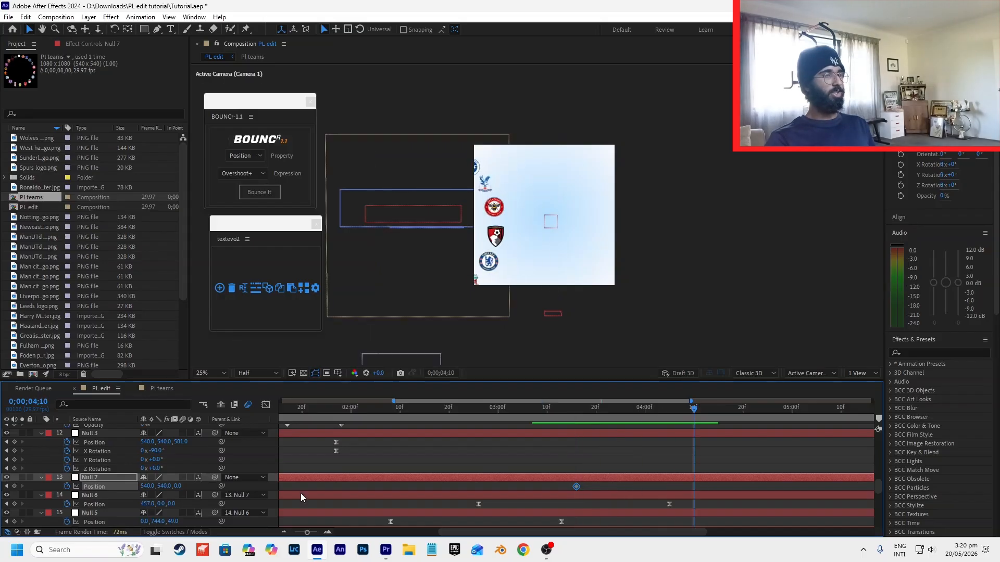
pyautogui.moveTo(169, 486); pyautogui.dragTo(17, 504)
pyautogui.moveTo(163, 488); pyautogui.dragTo(93, 492)
pyautogui.click(484, 490)
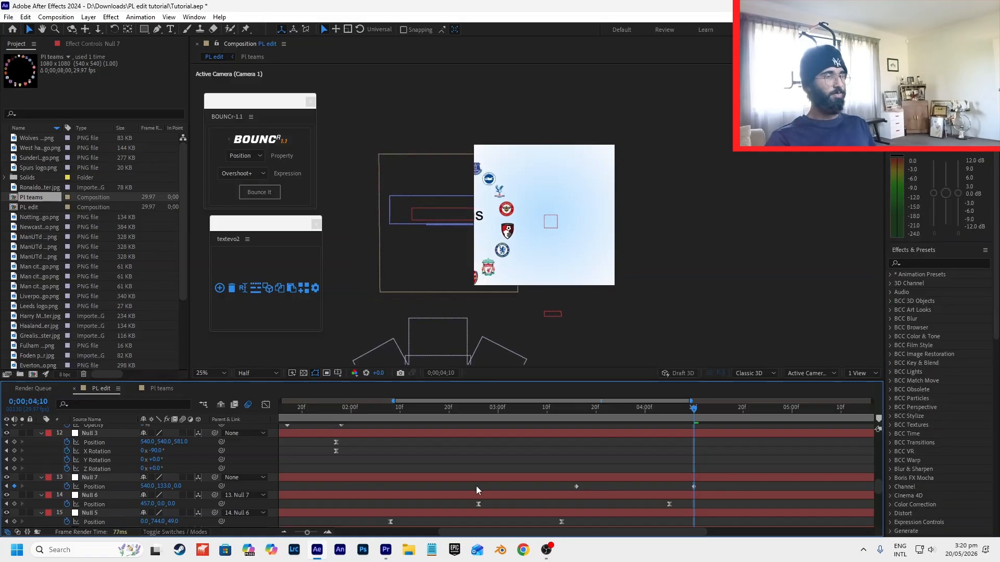
# - Easy-ease both Position keyframes of Null 7 and shape their speed graph into a sharp peak
pyautogui.moveTo(714, 483); pyautogui.dragTo(531, 491)
pyautogui.press('F9')
pyautogui.hotkey('shift', 'F3')
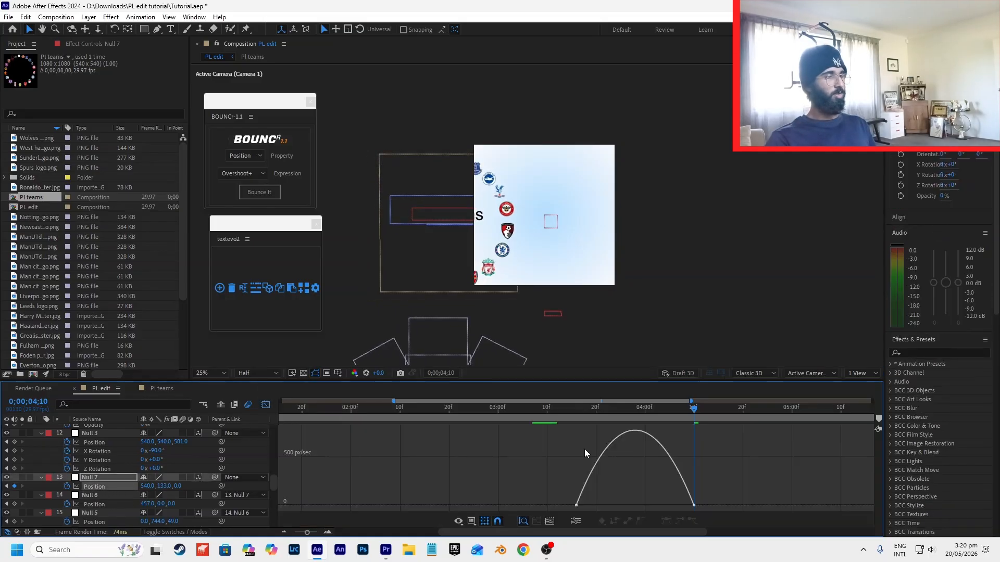
pyautogui.moveTo(595, 505); pyautogui.dragTo(620, 507)
# - Preview the camera move and delay Null 7's ending Position keyframe to about 0;00;04;25
pyautogui.click(551, 409)
pyautogui.click(266, 405)
pyautogui.press('space')
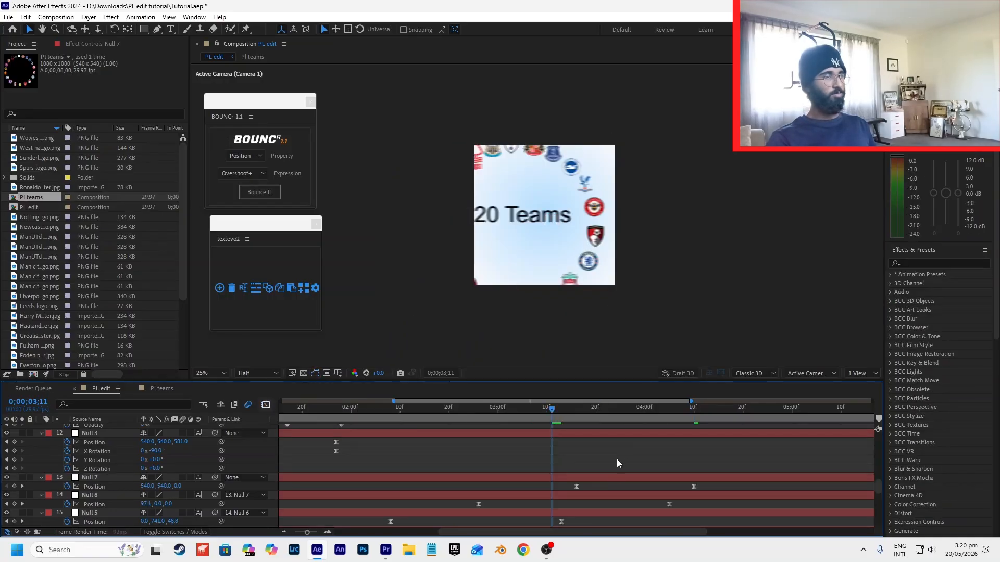
pyautogui.click(536, 412)
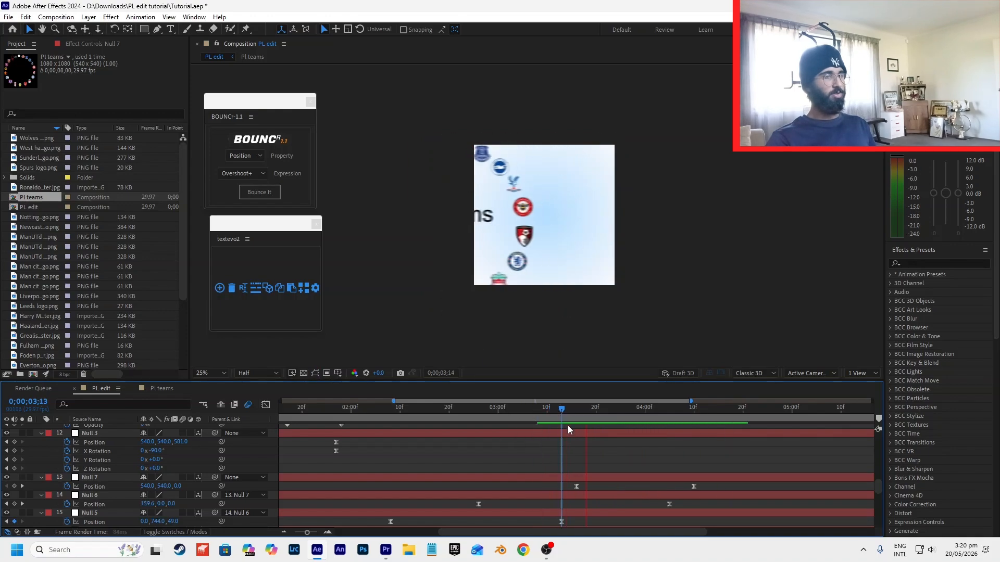
pyautogui.press('space')
pyautogui.click(692, 412)
pyautogui.moveTo(694, 486); pyautogui.dragTo(770, 486)
# - Play back the retimed camera move several times and compare it with Null 7's speed graph
pyautogui.click(585, 411)
pyautogui.press('space')
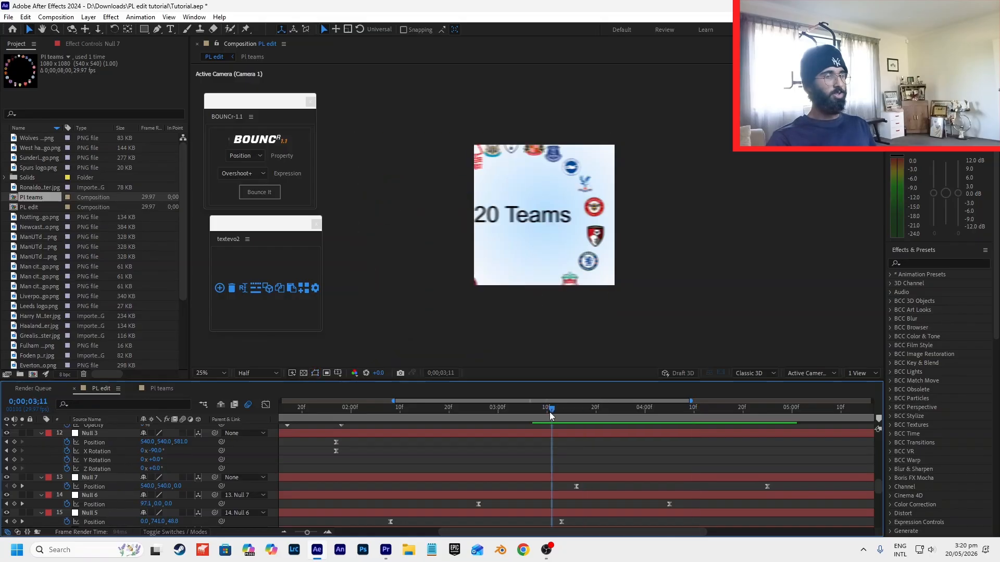
pyautogui.hotkey('shift', 'F3')
pyautogui.press('space')
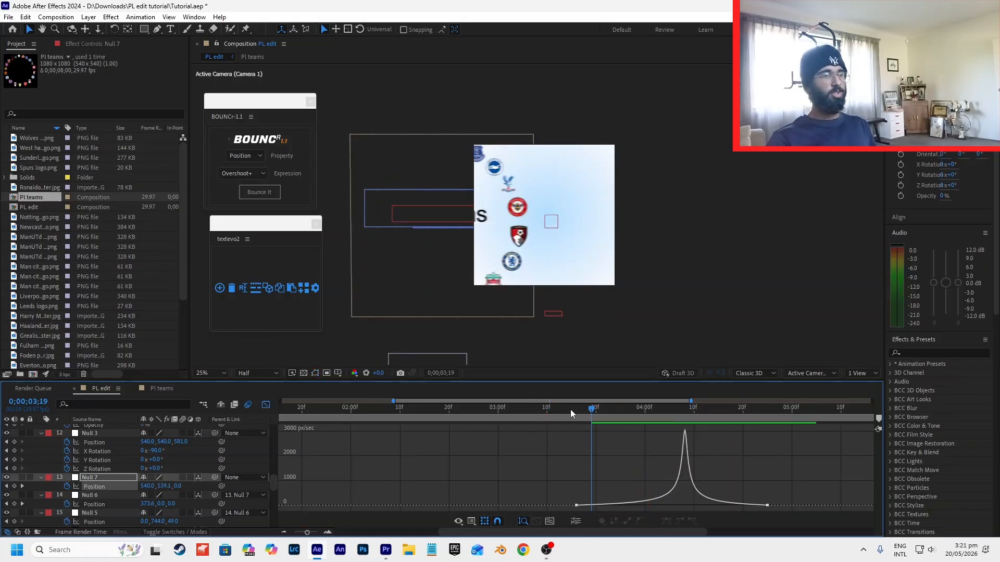
pyautogui.press('space')
pyautogui.press('space')
pyautogui.hotkey('shift', 'F3')
pyautogui.press('space')
pyautogui.click(637, 446)
pyautogui.press('space')
# - Find Null 7's speed peak at 0;00;04;08 and trim the teams scene's layers, including the background, to end there
pyautogui.click(576, 487)
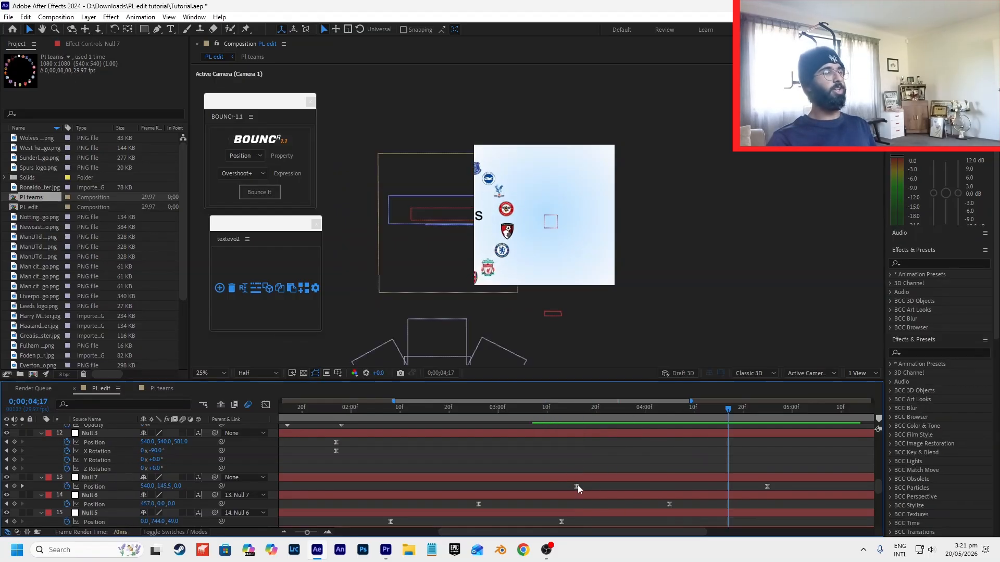
pyautogui.moveTo(698, 405); pyautogui.dragTo(680, 417)
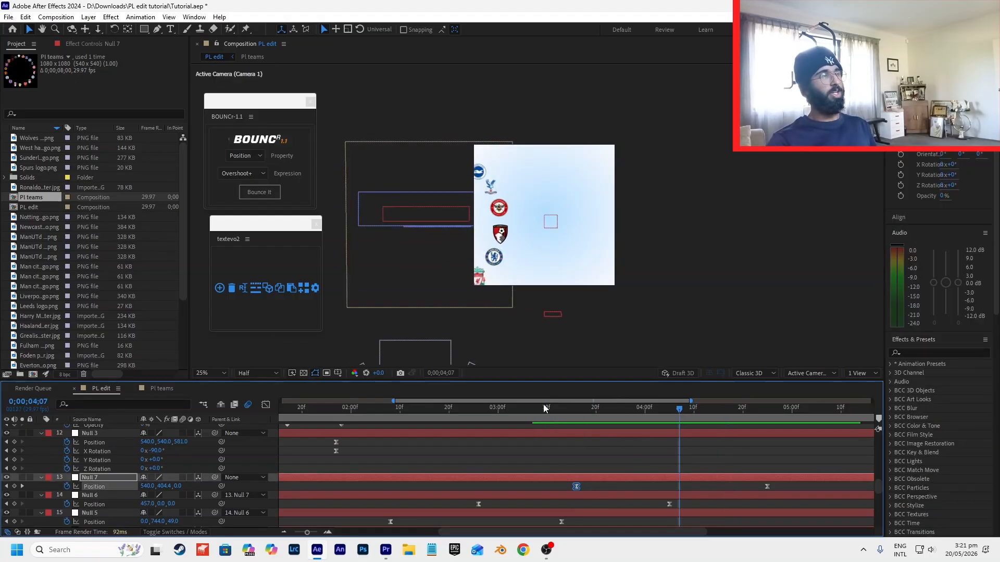
pyautogui.click(266, 405)
pyautogui.click(684, 412)
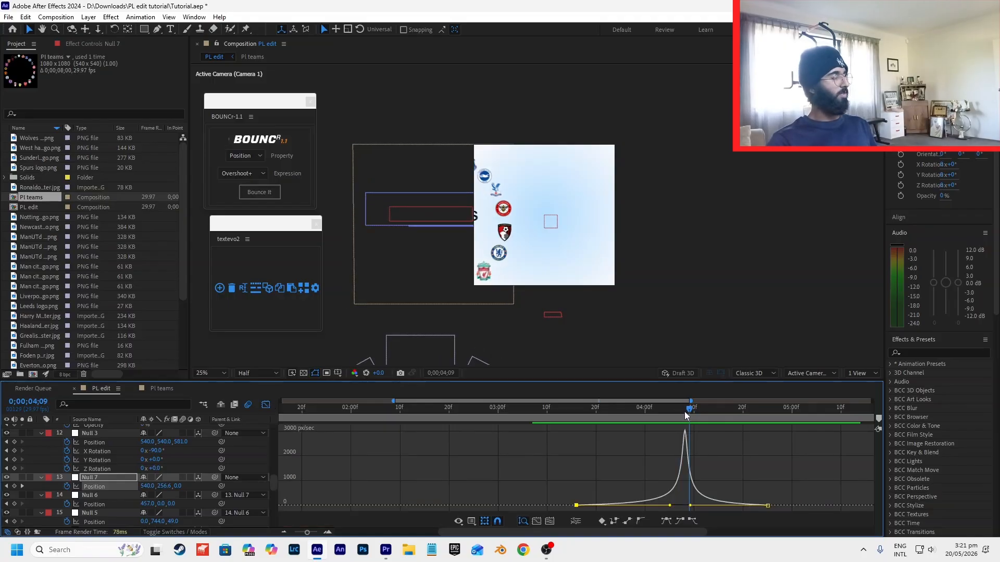
pyautogui.click(268, 407)
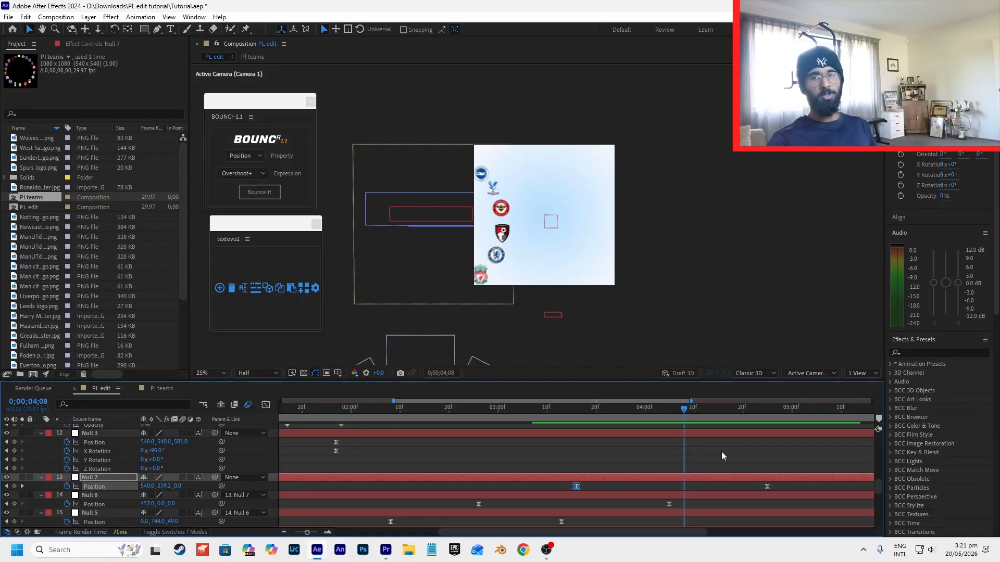
pyautogui.click(505, 243)
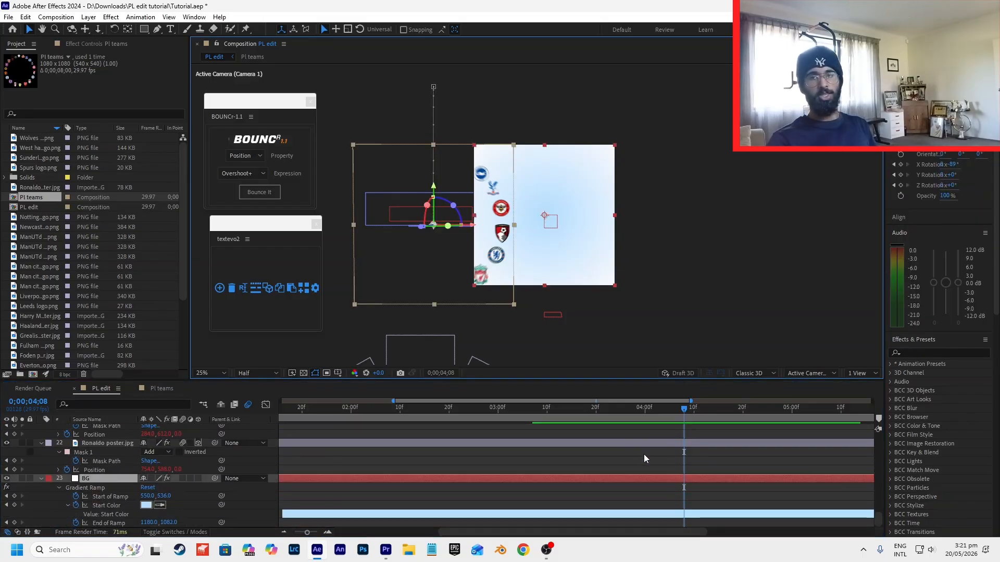
pyautogui.hotkey('alt', ']')
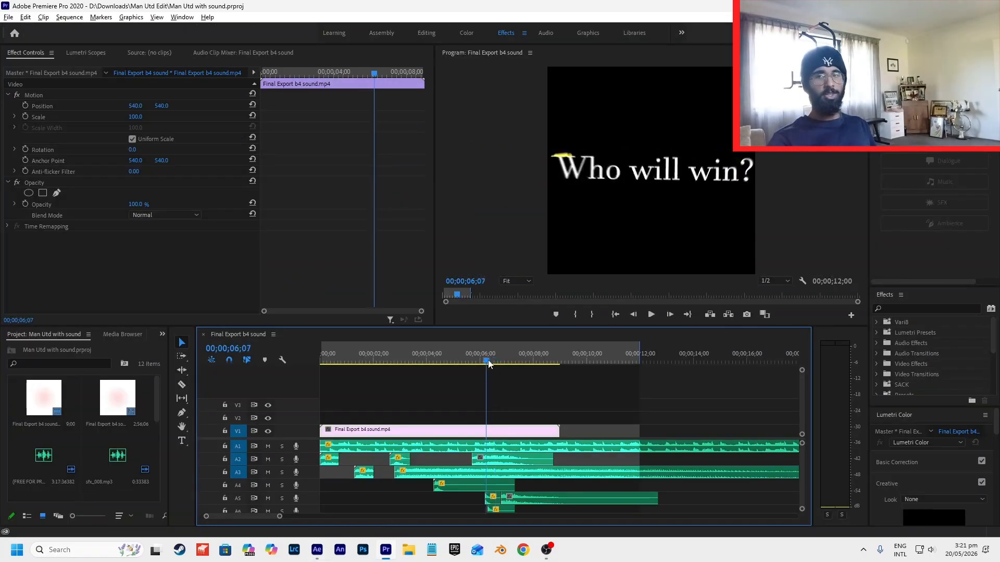
# - Switch to Premiere Pro and replay how the "Who will win?" title comes in with the trophies
pyautogui.click(483, 360)
pyautogui.press('space')
pyautogui.press('space')
pyautogui.press('space')
pyautogui.click(495, 376)
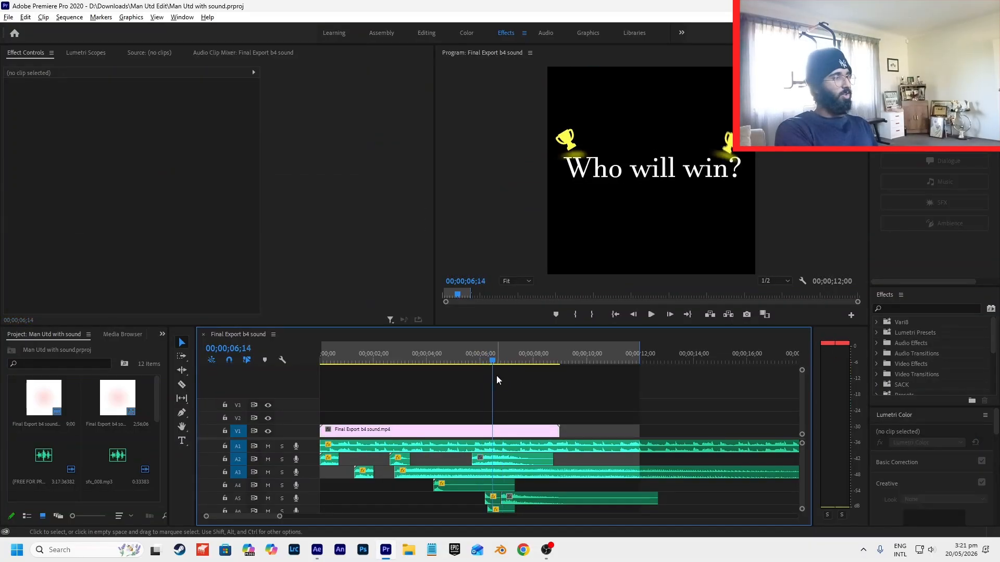
pyautogui.click(484, 362)
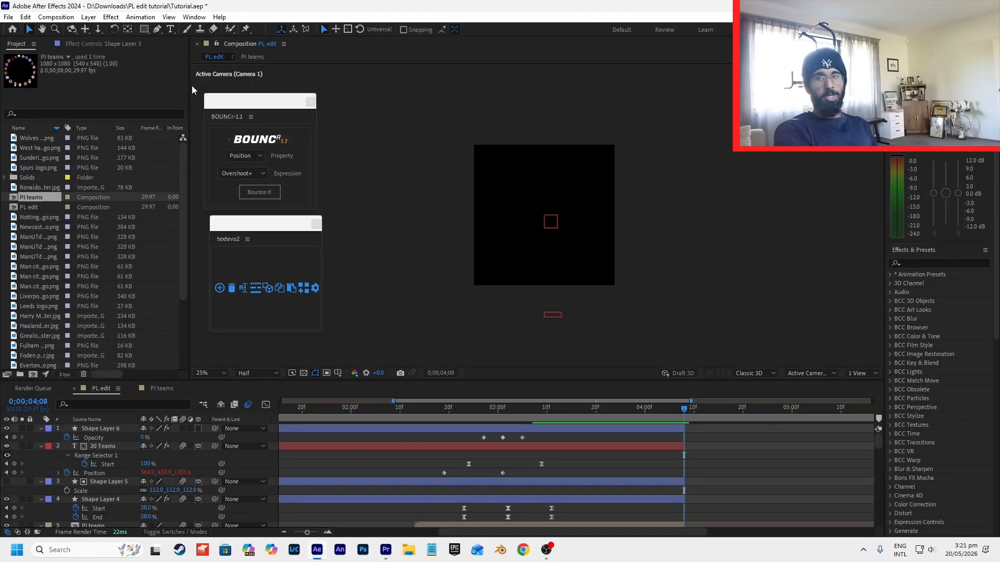
# - Switch back to After Effects and add a text layer reading "Who will win?"
pyautogui.click(631, 254)
pyautogui.write('Who will win')
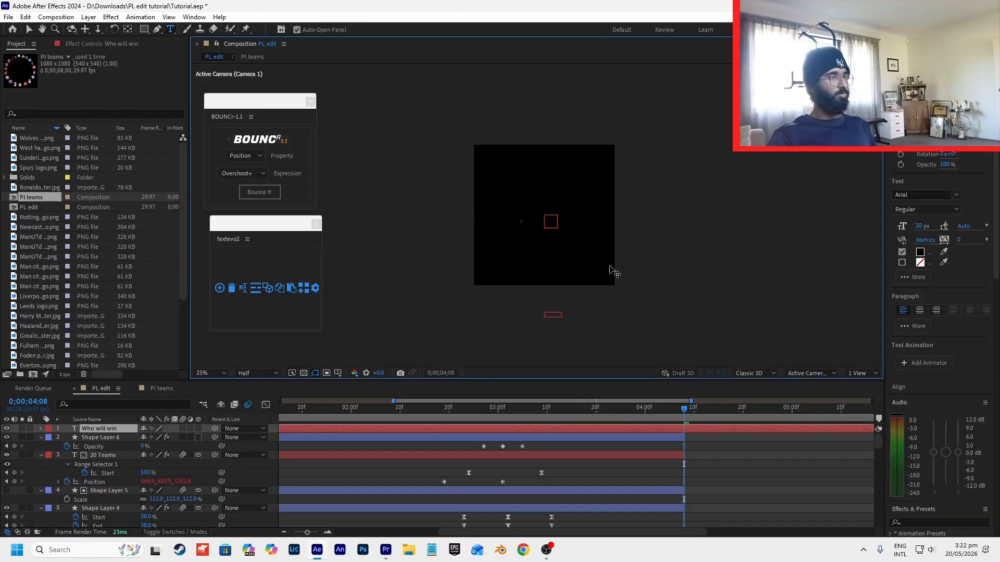
pyautogui.write('?')
pyautogui.click(30, 29)
# - Make the "Who will win?" text 3D, bring it into the frame and set its X Rotation to -90°
pyautogui.click(198, 429)
pyautogui.scroll(-2, 536, 217)
pyautogui.scroll(1, 502, 296)
pyautogui.moveTo(488, 320); pyautogui.dragTo(491, 164)
pyautogui.moveTo(510, 136); pyautogui.dragTo(591, 133)
pyautogui.scroll(2, 591, 133)
pyautogui.press('s')
pyautogui.moveTo(156, 438); pyautogui.dragTo(109, 446)
pyautogui.press('r')
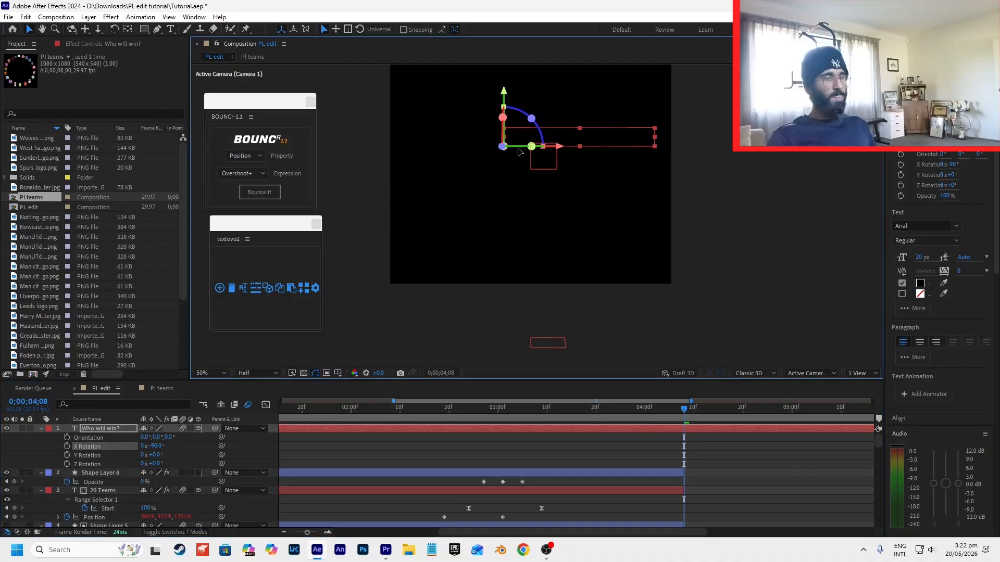
# - Change the "Who will win?" text's fill to white and center its anchor point
pyautogui.moveTo(581, 140); pyautogui.dragTo(535, 161)
pyautogui.doubleClick(535, 161)
pyautogui.write('Who will win?')
pyautogui.click(757, 409)
pyautogui.click(750, 430)
pyautogui.click(920, 283)
pyautogui.press('Return')
pyautogui.hotkey('ctrl', 'alt', 'Home')
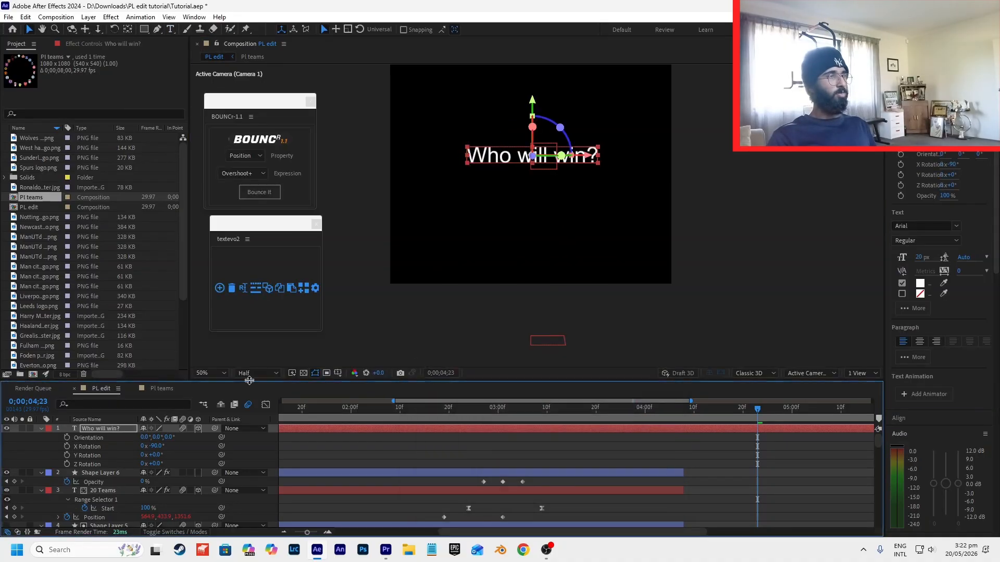
# - Center the "Who will win?" title in the frame using the composition guides and scale it up
pyautogui.click(338, 373)
pyautogui.click(365, 397)
pyautogui.moveTo(532, 149); pyautogui.dragTo(532, 137)
pyautogui.scroll(2, 531, 137)
pyautogui.moveTo(509, 71); pyautogui.dragTo(509, 66)
pyautogui.scroll(-3, 509, 68)
pyautogui.press('s')
pyautogui.moveTo(195, 437); pyautogui.dragTo(249, 431)
# - Split the "Who will win?" layer at 0;00;04;08, delete the earlier part and hide the guides
pyautogui.moveTo(757, 409); pyautogui.dragTo(684, 408)
pyautogui.hotkey('ctrl', 'shift', 'd')
pyautogui.press('Delete')
pyautogui.click(338, 373)
pyautogui.click(364, 397)
# - Apply Deep Glow to the "Who will win?" title with Unmult on, Radius 71 and Exposure 0.61
pyautogui.click(910, 264)
pyautogui.write('dee')
pyautogui.moveTo(924, 311); pyautogui.dragTo(564, 218)
pyautogui.click(105, 216)
pyautogui.moveTo(110, 75)
pyautogui.mouseDown()
pyautogui.moveTo(95, 78)
pyautogui.moveTo(92, 89)
pyautogui.moveTo(102, 89)
pyautogui.mouseUp()
pyautogui.click(406, 182)
pyautogui.scroll(2, 536, 214)
pyautogui.moveTo(736, 199); pyautogui.dragTo(723, 207)
pyautogui.click(578, 213)
pyautogui.click(828, 221)
pyautogui.click(987, 265)
pyautogui.click(520, 216)
pyautogui.scroll(-4, 511, 239)
pyautogui.scroll(4, 510, 238)
pyautogui.click(521, 296)
# - Save the project and preview the cut from the team badges to the glowing title
pyautogui.hotkey('ctrl', 's')
pyautogui.moveTo(547, 410); pyautogui.dragTo(508, 405)
pyautogui.press('space')
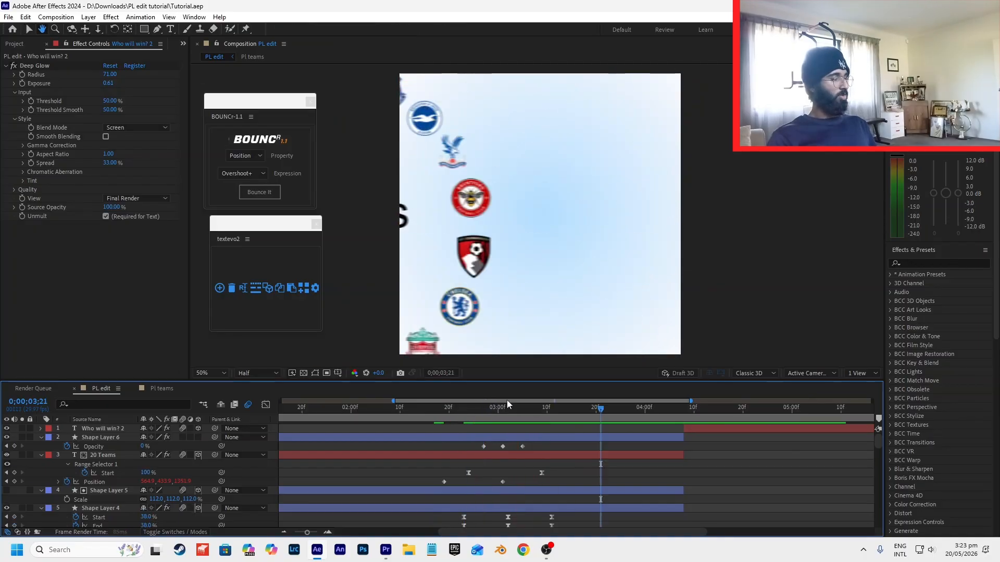
# - Start Position and Z Rotation keyframes on the "Who will win?" title at 0;00;04;08 and show only the keyframed properties
pyautogui.click(683, 406)
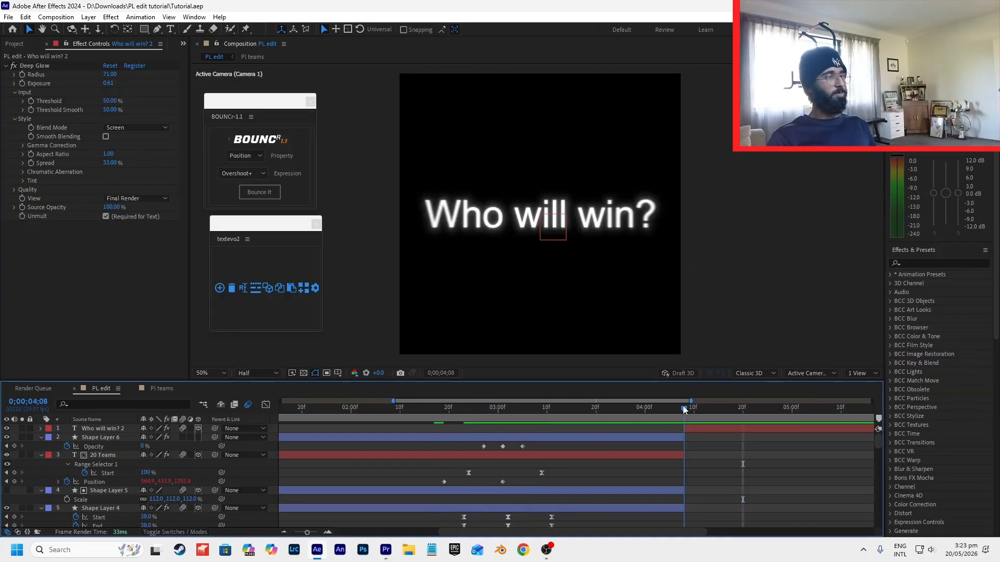
pyautogui.click(691, 428)
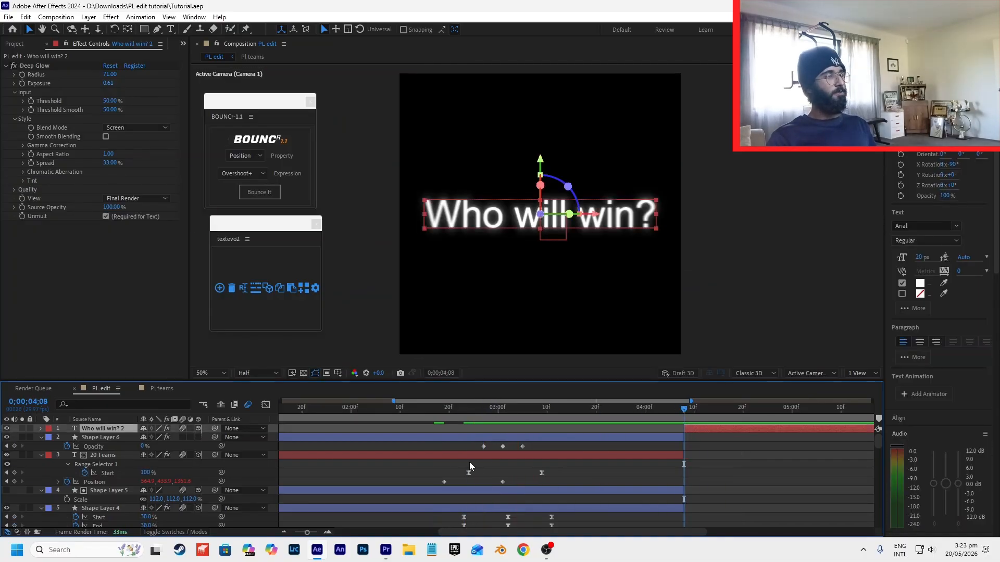
pyautogui.hotkey('ctrl', 'shift', 'a')
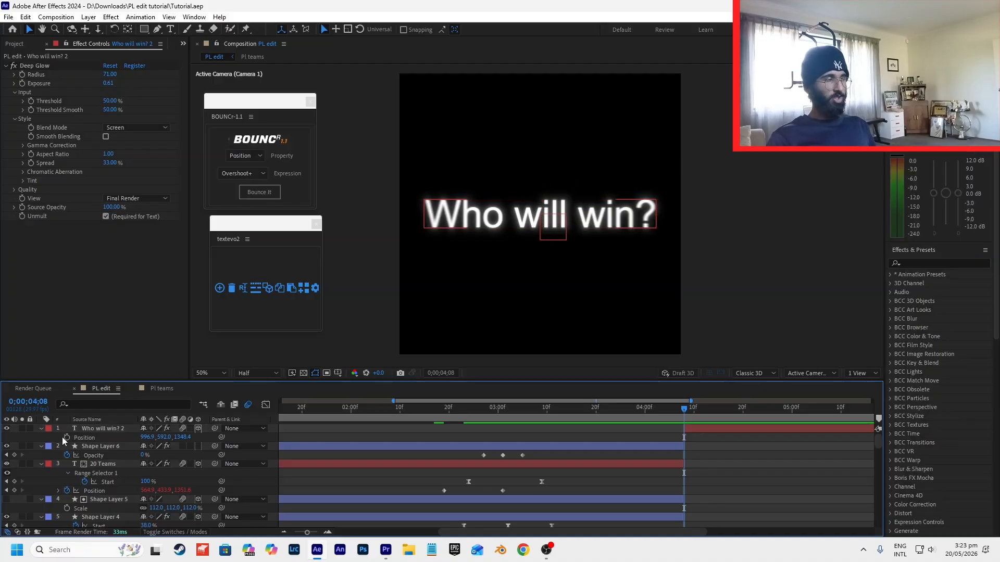
pyautogui.press('r')
pyautogui.click(96, 430)
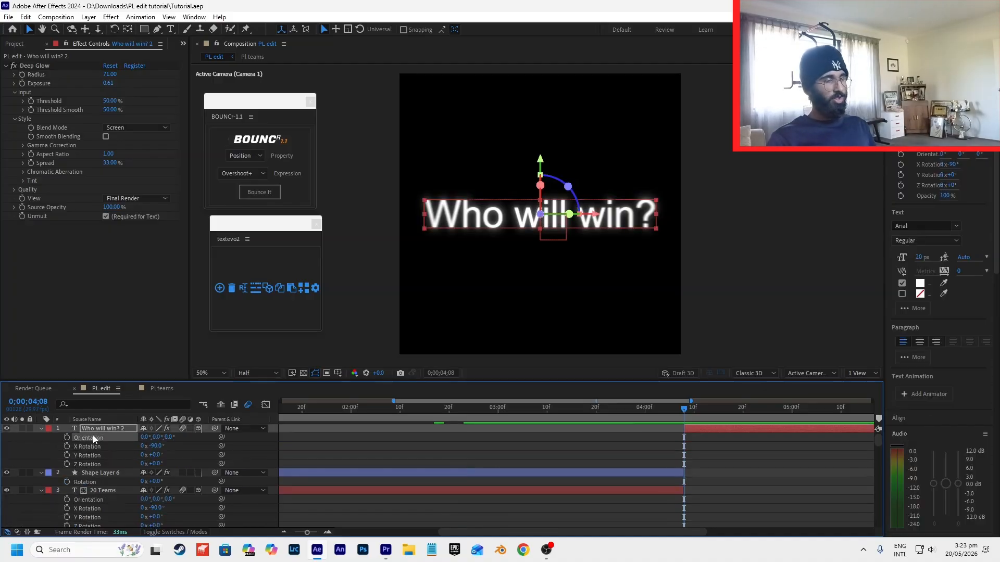
pyautogui.press('p')
pyautogui.click(67, 438)
pyautogui.press('r')
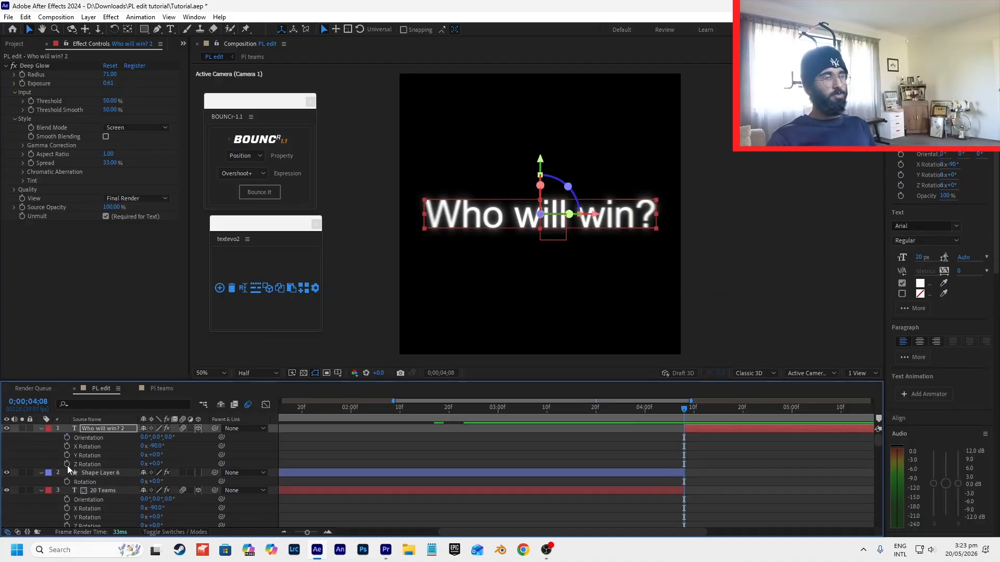
pyautogui.click(67, 464)
pyautogui.click(86, 456)
pyautogui.press('u')
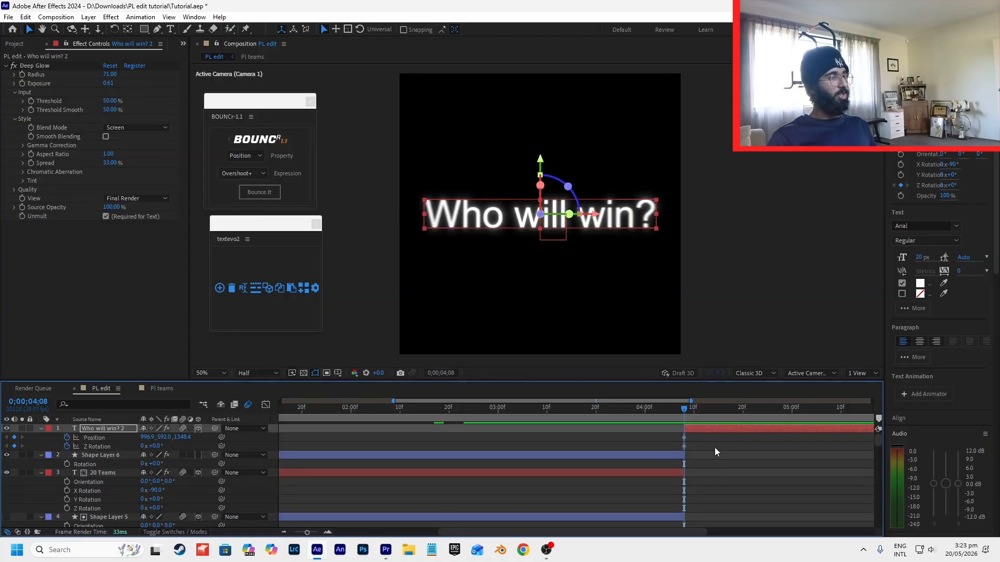
# - Keyframe the title's resting Position and Z Rotation at 0;00;04;18, and start it at 0;00;04;08 from 996.9, 627.0, 1324.4 with 9° Z Rotation
pyautogui.click(713, 447)
pyautogui.hotkey('shift', 'pagedown')
pyautogui.click(54, 444)
pyautogui.click(14, 437)
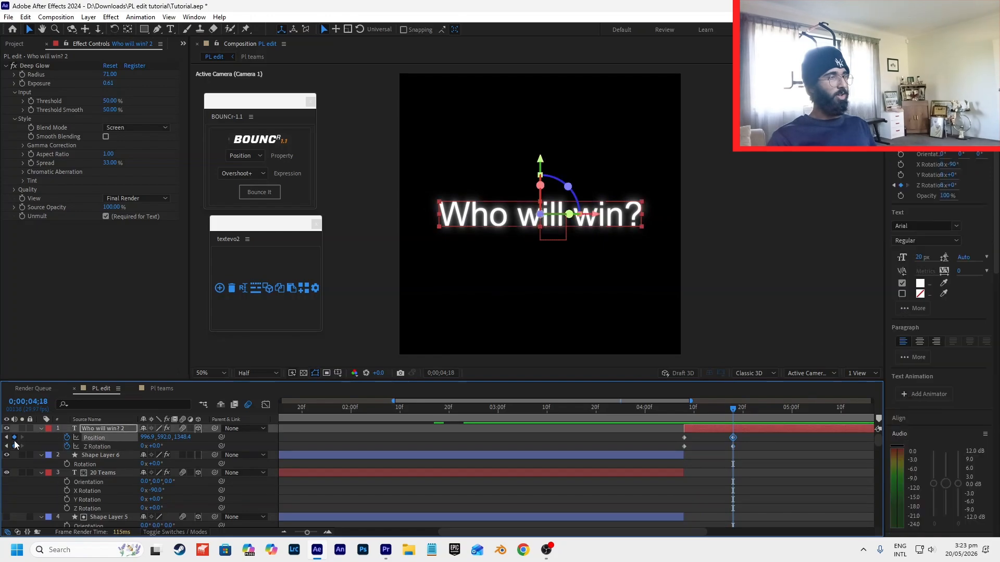
pyautogui.click(7, 446)
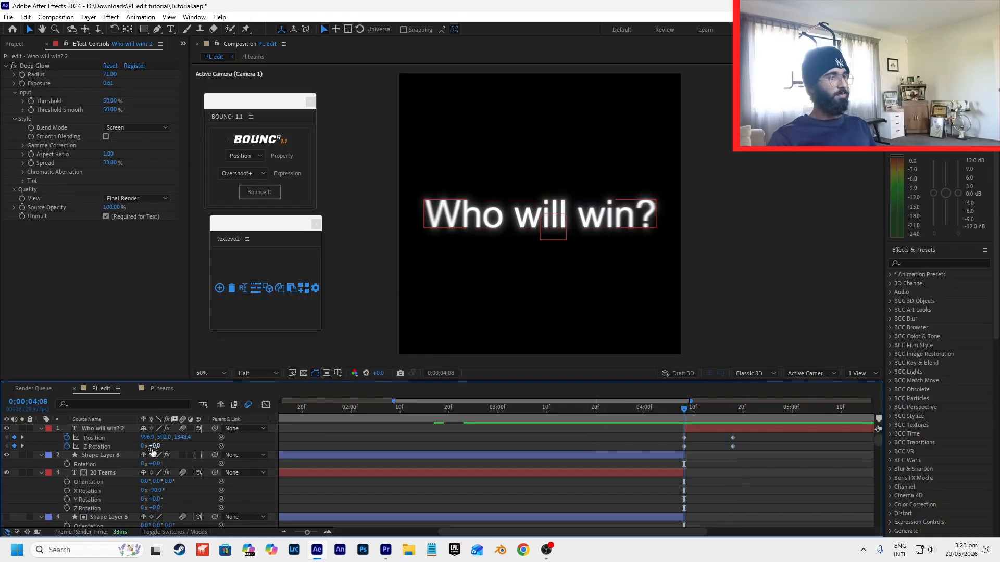
pyautogui.moveTo(154, 449); pyautogui.dragTo(184, 452)
# - Apply BOUNCr's Overshoot+ expression to the title's selected Position and Z Rotation keyframes
pyautogui.moveTo(789, 442); pyautogui.dragTo(575, 452)
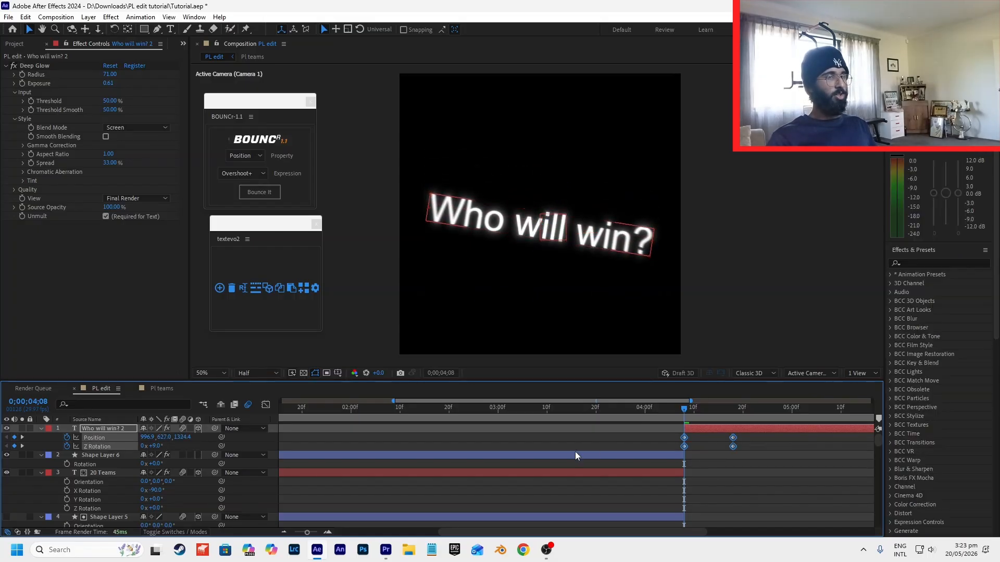
pyautogui.click(254, 156)
pyautogui.click(245, 202)
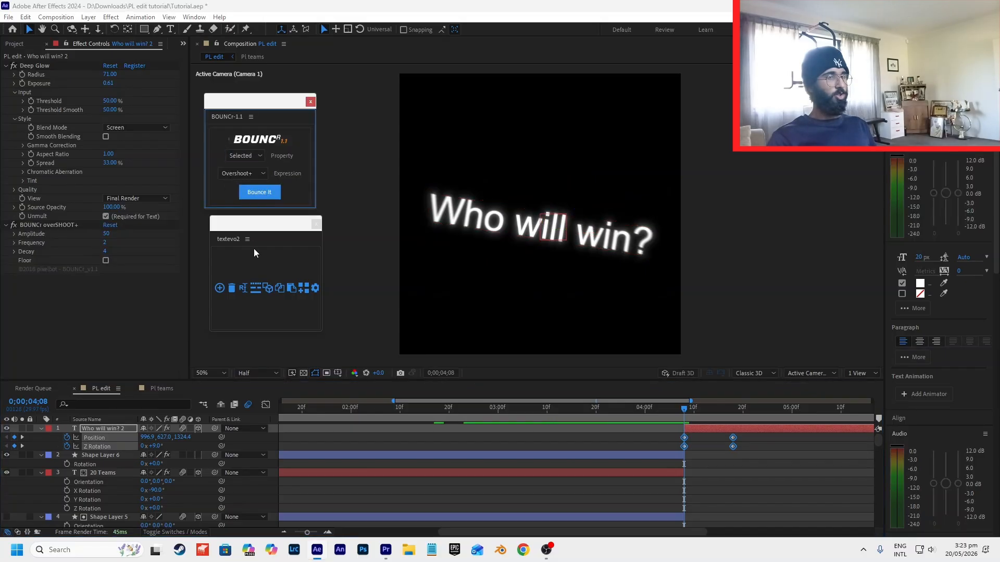
# - Set the title's BOUNCr overshoot Amplitude to 35 and Decay to 6
pyautogui.click(107, 234)
pyautogui.write('35')
pyautogui.press('Return')
pyautogui.click(105, 251)
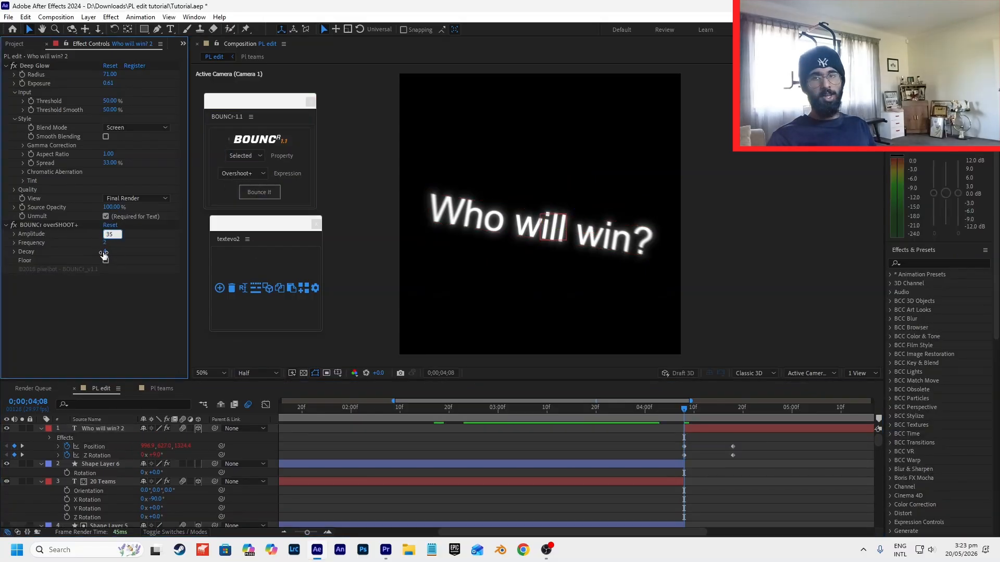
pyautogui.write('6')
pyautogui.press('Return')
# - Shift the title's Position and Z Rotation keyframes six frames earlier to start at 0;00;04;02, and preview the bounce
pyautogui.moveTo(758, 459); pyautogui.dragTo(662, 451)
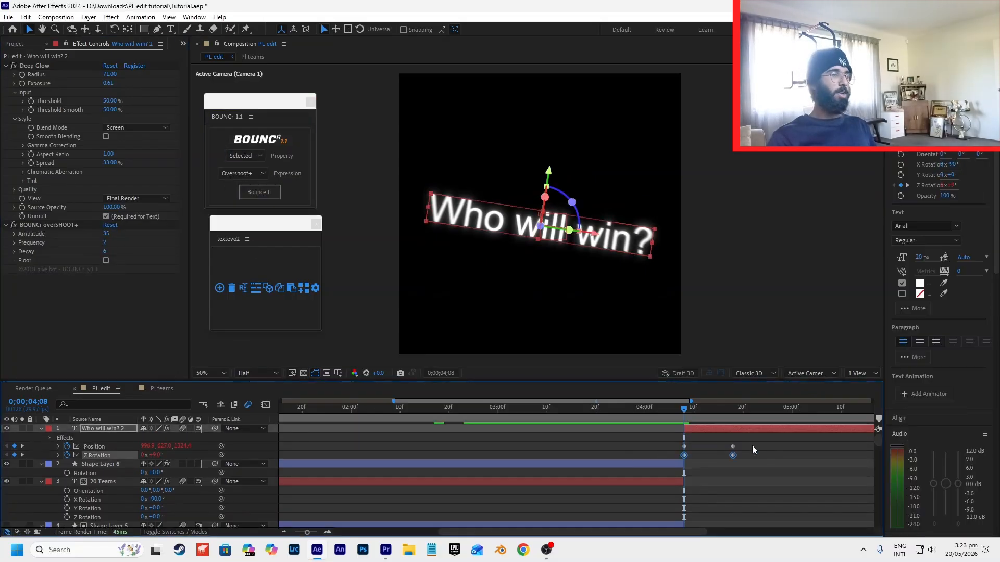
pyautogui.moveTo(754, 450); pyautogui.dragTo(657, 454)
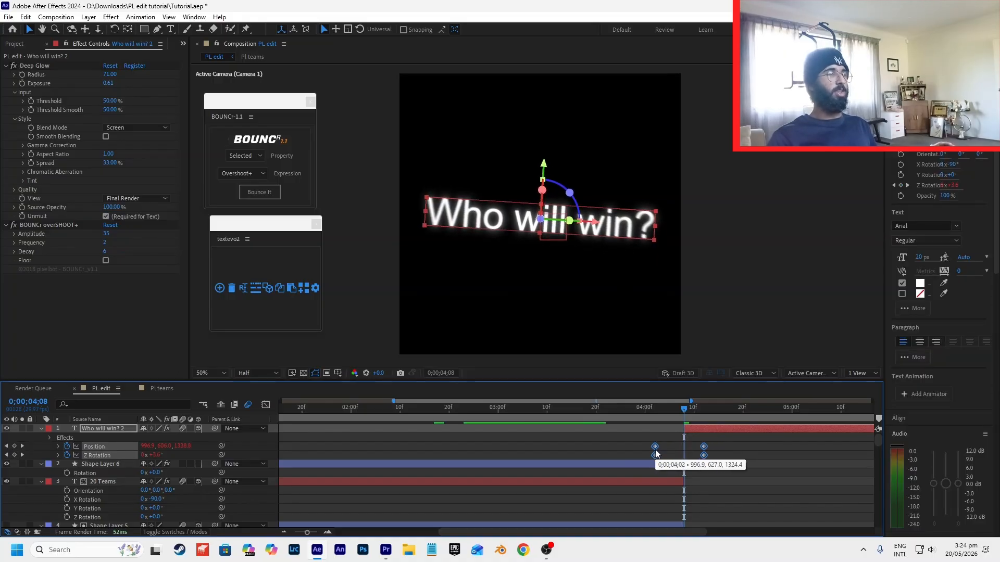
pyautogui.click(759, 453)
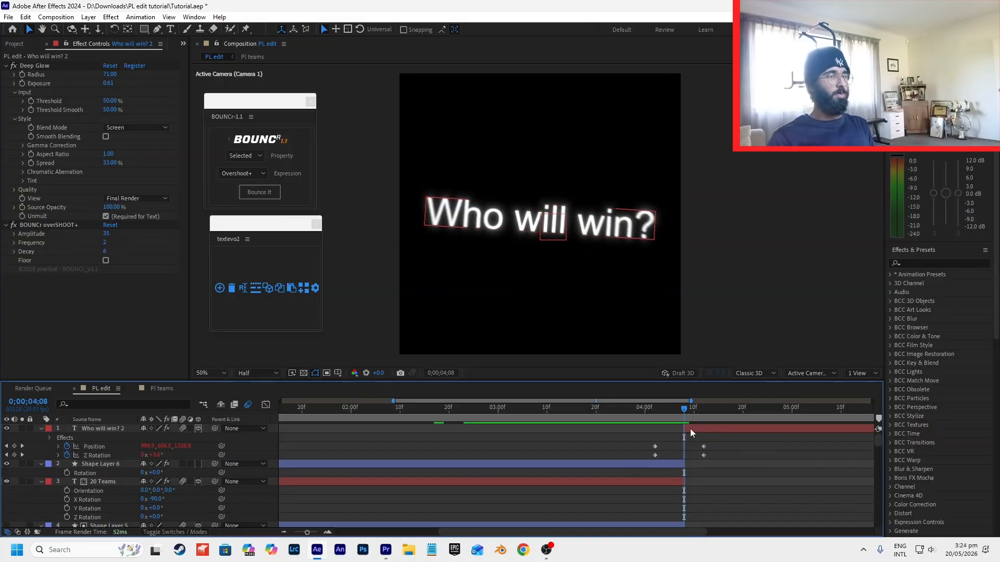
pyautogui.click(655, 411)
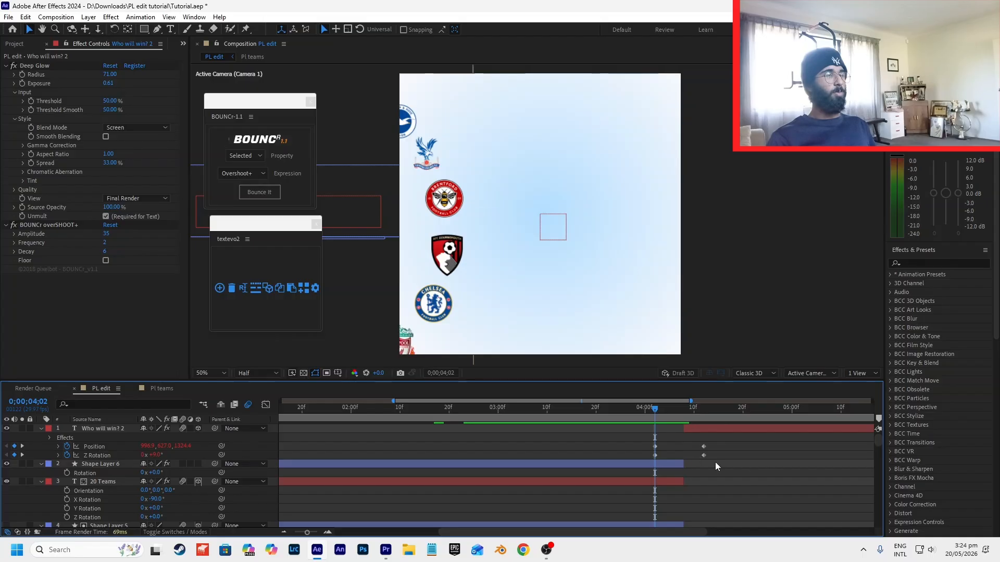
pyautogui.moveTo(645, 415); pyautogui.dragTo(552, 414)
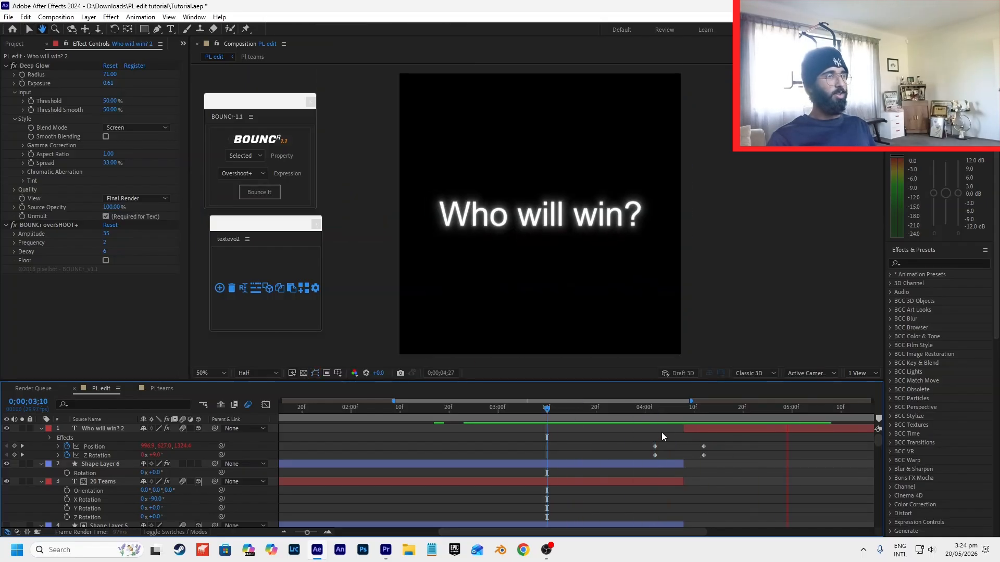
# - Try starting the title's keyframes at 0;00;04;08 again for comparison, and restore them to 0;00;04;02
pyautogui.click(688, 415)
pyautogui.moveTo(721, 442); pyautogui.dragTo(683, 452)
pyautogui.moveTo(689, 415); pyautogui.dragTo(596, 415)
pyautogui.press('space')
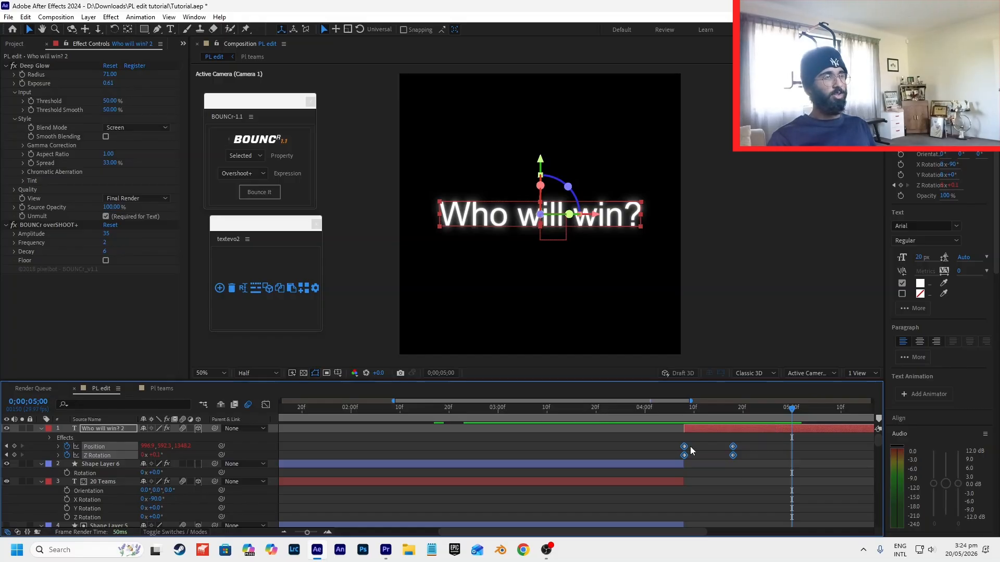
pyautogui.click(640, 416)
pyautogui.press('space')
pyautogui.press('space')
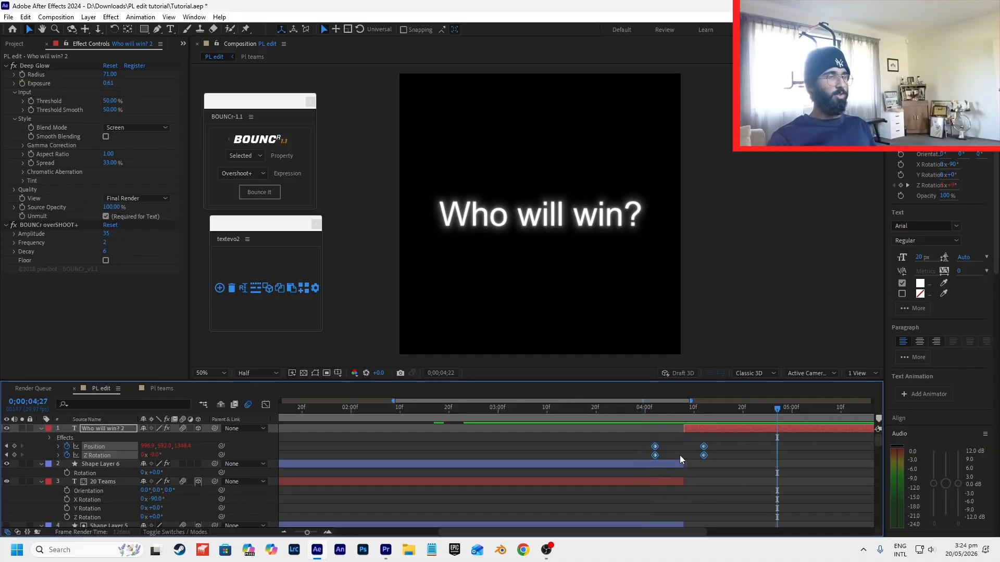
pyautogui.click(812, 486)
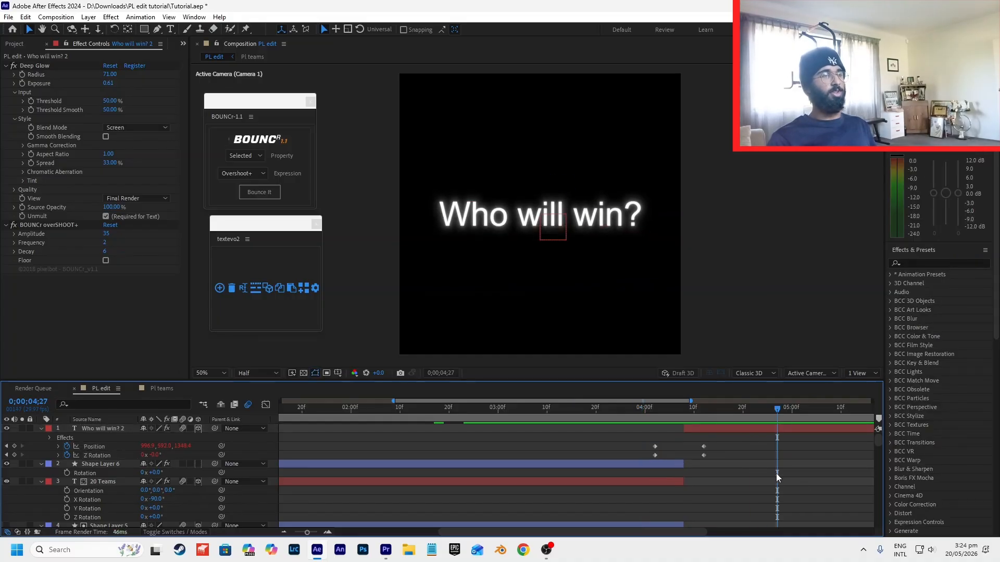
# - Switch to Premiere Pro and play the reference edit's "Who will win?" section to see how the trophies appear
pyautogui.hotkey('alt', 'Tab')
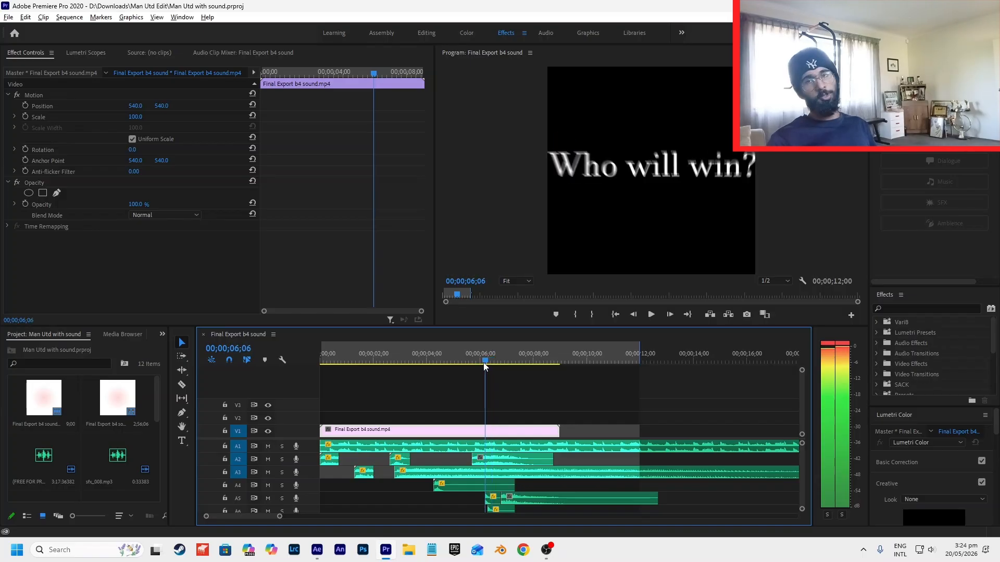
pyautogui.press('space')
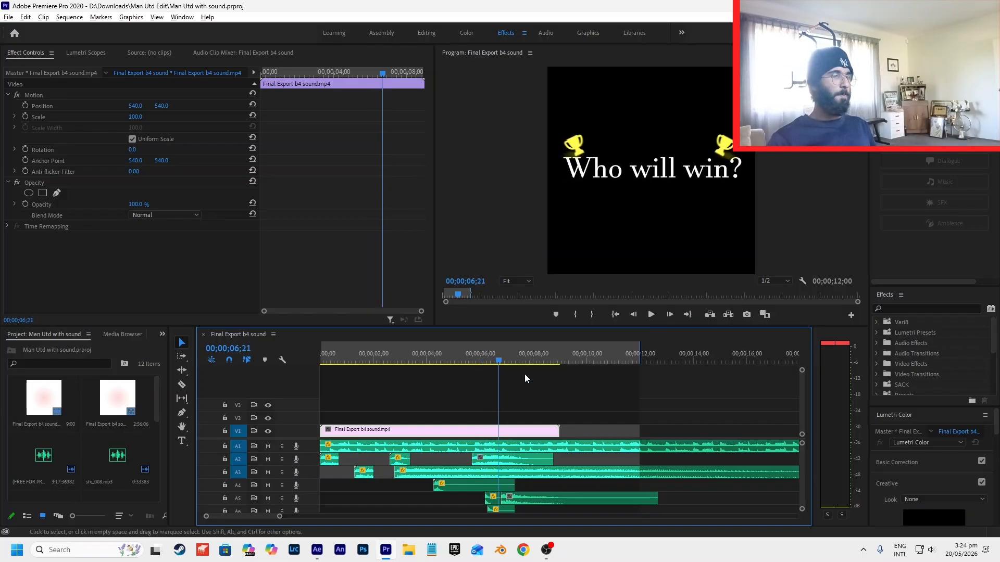
pyautogui.click(502, 368)
pyautogui.hotkey('alt', 'Tab')
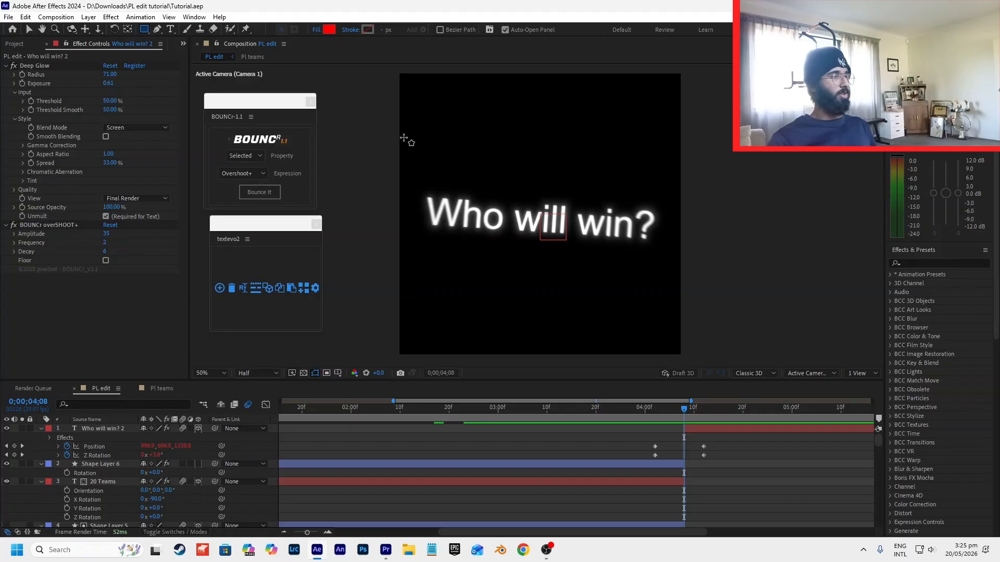
# - Add a red 3D rectangle about 922 × 244 px over the title, with an X Rotation of -90°
pyautogui.moveTo(423, 157)
pyautogui.mouseDown()
pyautogui.moveTo(530, 200)
pyautogui.moveTo(674, 229)
pyautogui.moveTo(661, 220)
pyautogui.mouseUp()
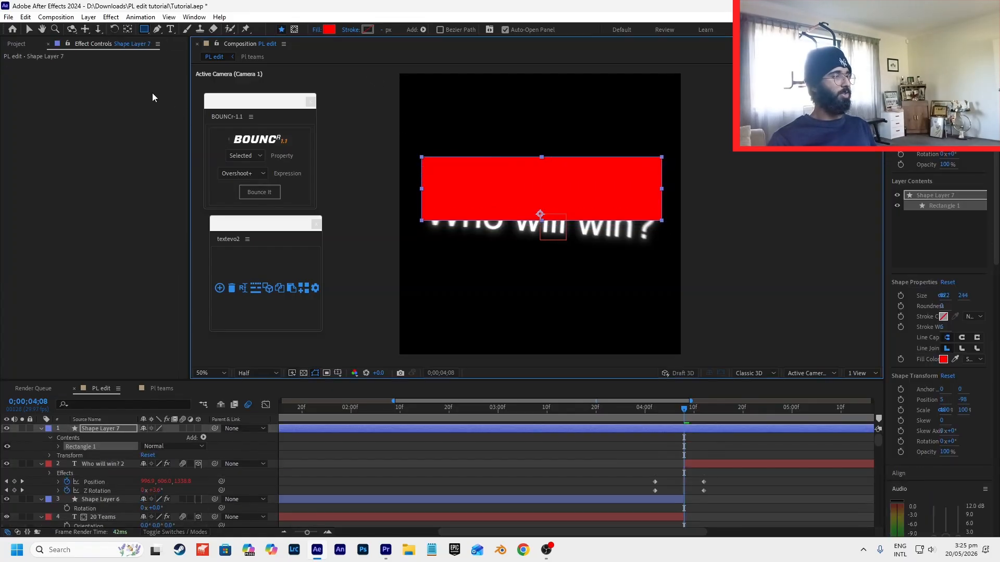
pyautogui.click(29, 29)
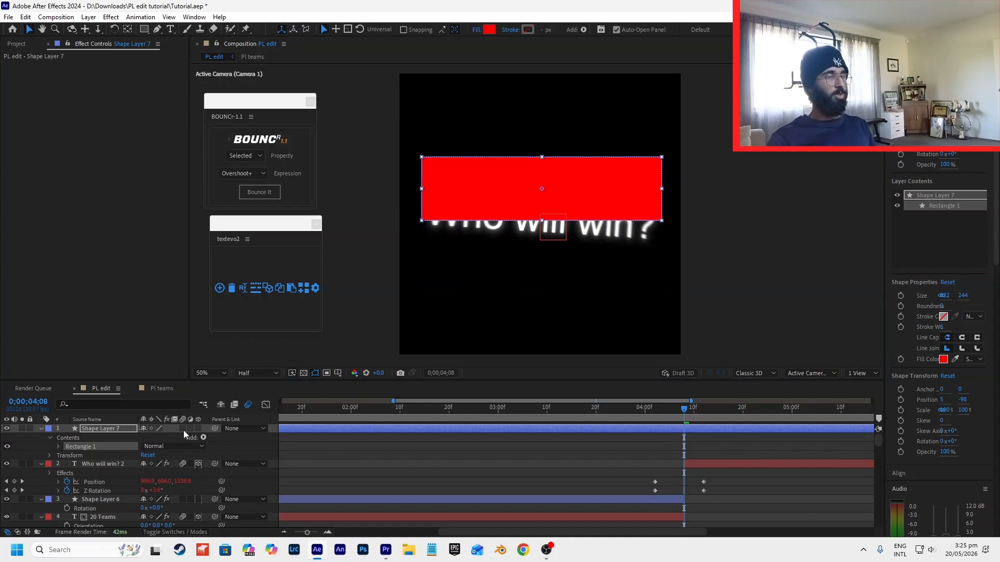
pyautogui.click(198, 428)
pyautogui.press('r')
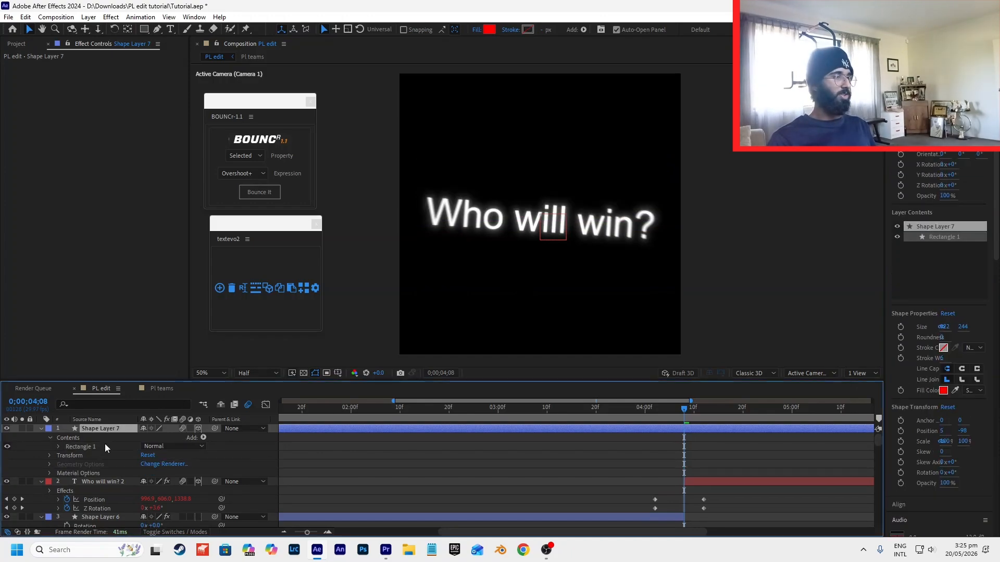
pyautogui.click(105, 447)
pyautogui.click(154, 446)
pyautogui.write('-90')
pyautogui.press('Return')
pyautogui.scroll(-2, 479, 239)
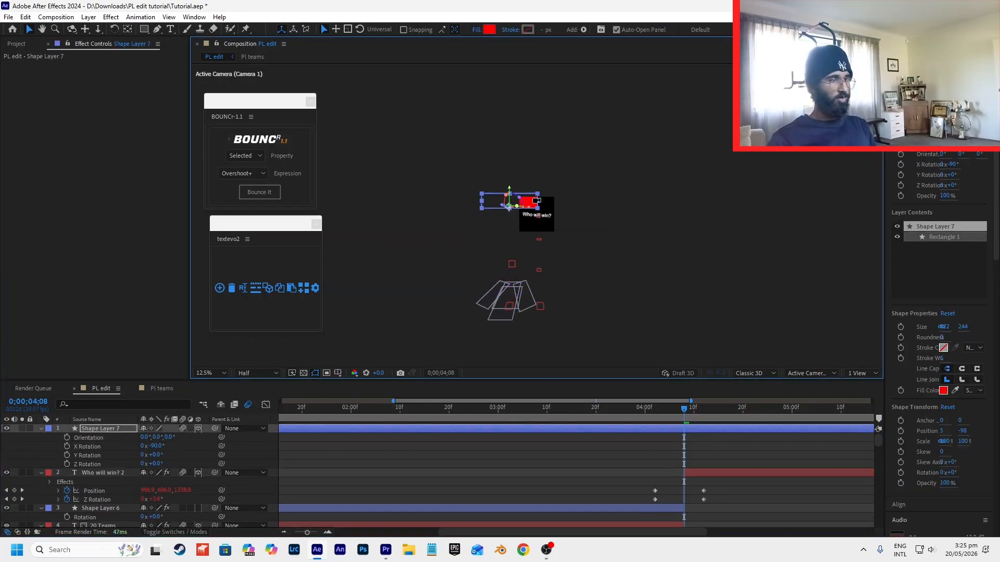
# - Start the red rectangle at 0;00;04;08, scale it to 57% and rest its lower edge along the title's top
pyautogui.hotkey('ctrl', 'z')
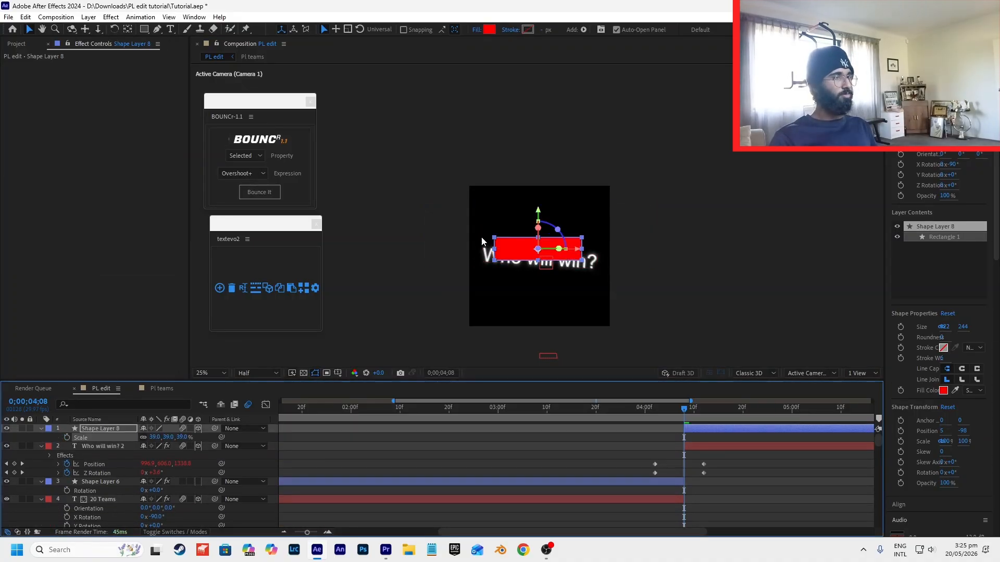
pyautogui.scroll(4, 482, 236)
pyautogui.moveTo(146, 399); pyautogui.dragTo(152, 399)
pyautogui.scroll(-1, 536, 214)
pyautogui.press('space')
pyautogui.press('space')
pyautogui.moveTo(546, 276); pyautogui.dragTo(551, 247)
pyautogui.moveTo(155, 438); pyautogui.dragTo(160, 438)
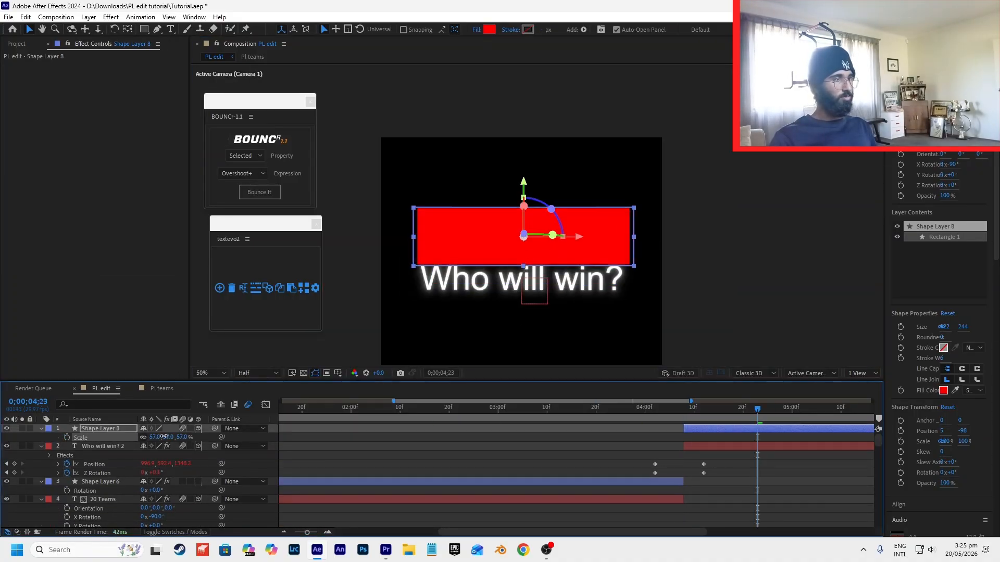
pyautogui.moveTo(457, 253); pyautogui.dragTo(453, 253)
pyautogui.scroll(1, 453, 254)
pyautogui.scroll(-4, 454, 259)
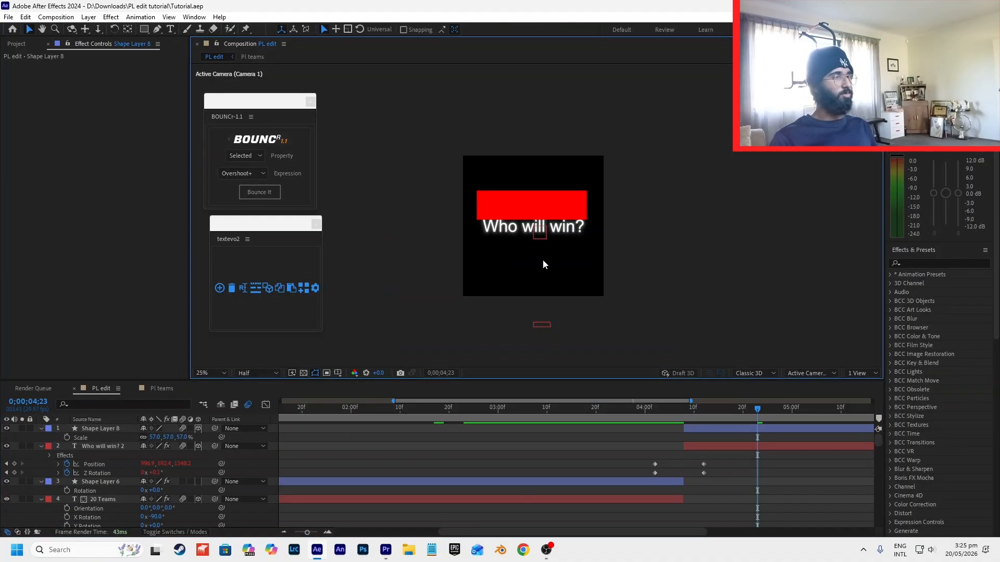
pyautogui.scroll(2, 541, 208)
pyautogui.click(540, 206)
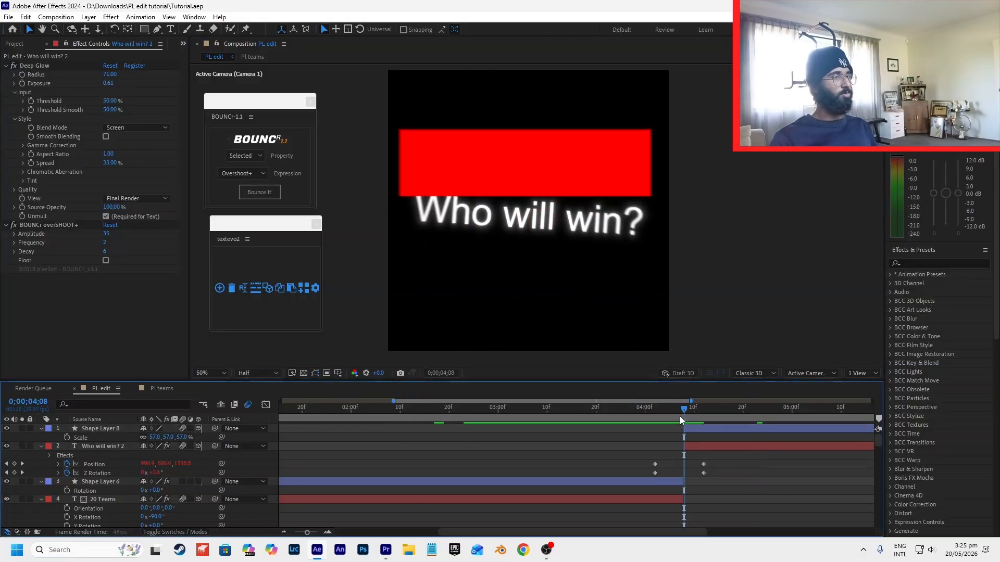
# - Compare the red rectangle with the tilted title at 0;00;04;08 and display the rectangle's rotation properties
pyautogui.moveTo(679, 411); pyautogui.dragTo(635, 412)
pyautogui.click(683, 411)
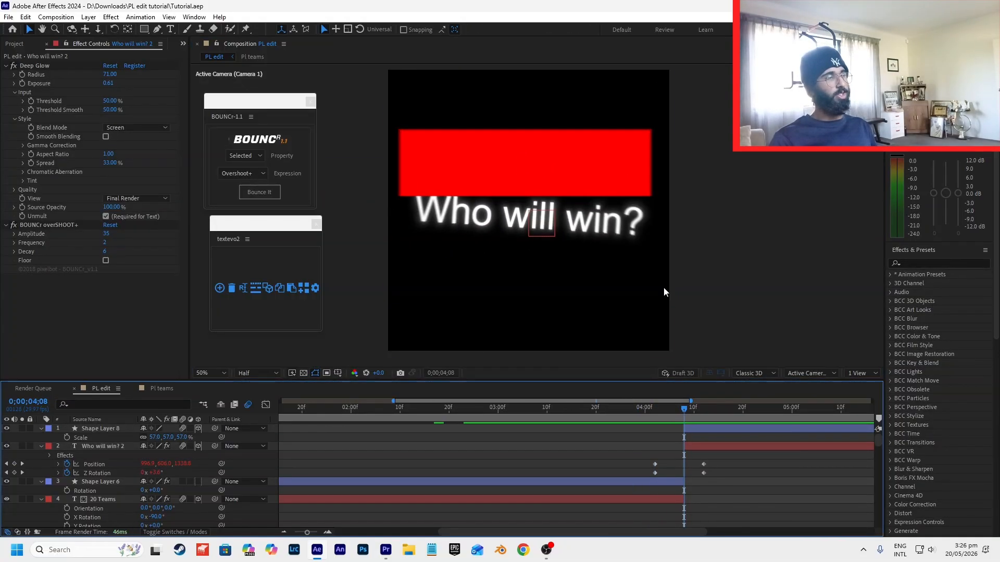
pyautogui.click(586, 159)
pyautogui.press('r')
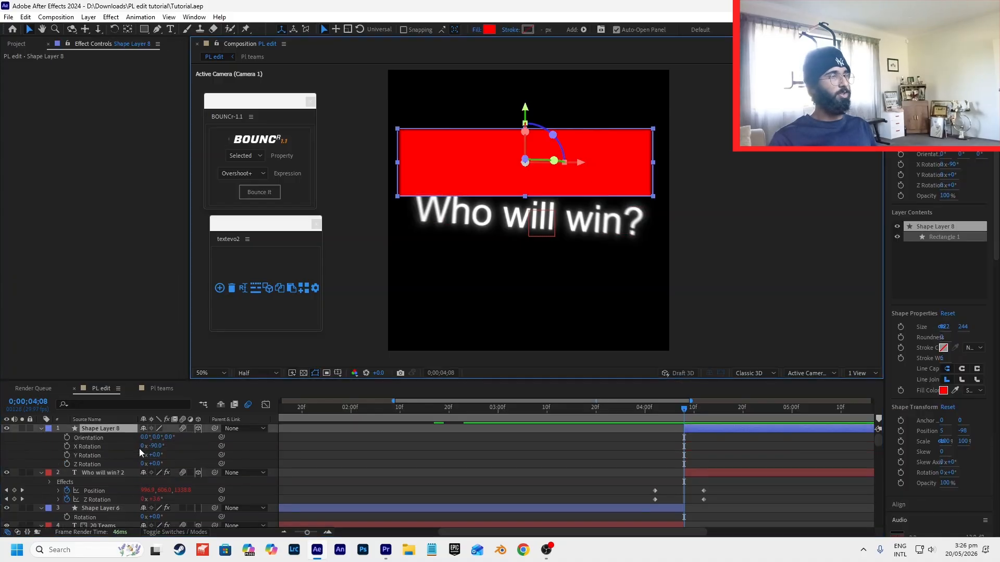
pyautogui.click(848, 446)
pyautogui.press('space')
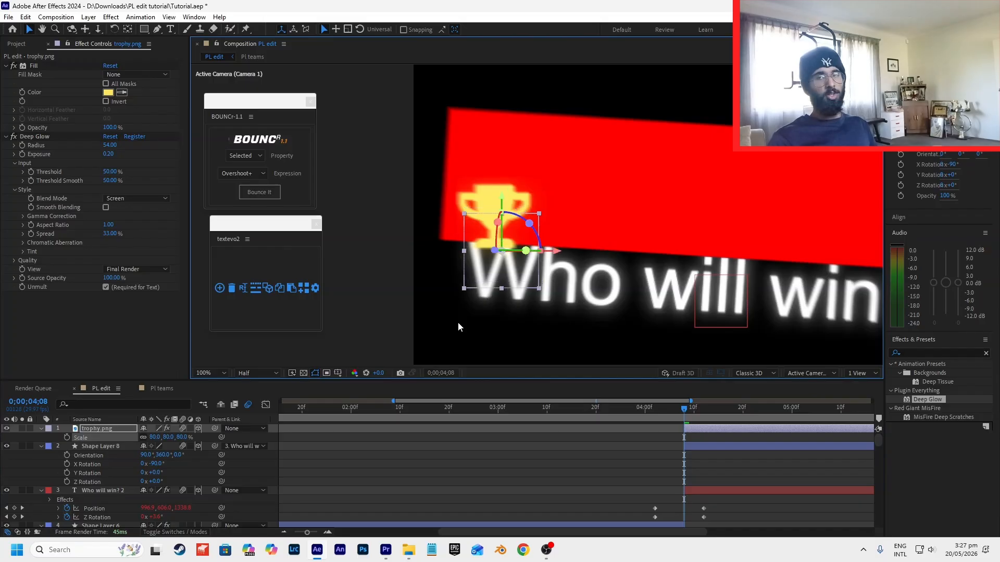
# - Scale trophy.png to 43% and place it at the upper corner of the title's "W"
pyautogui.moveTo(156, 438); pyautogui.dragTo(137, 442)
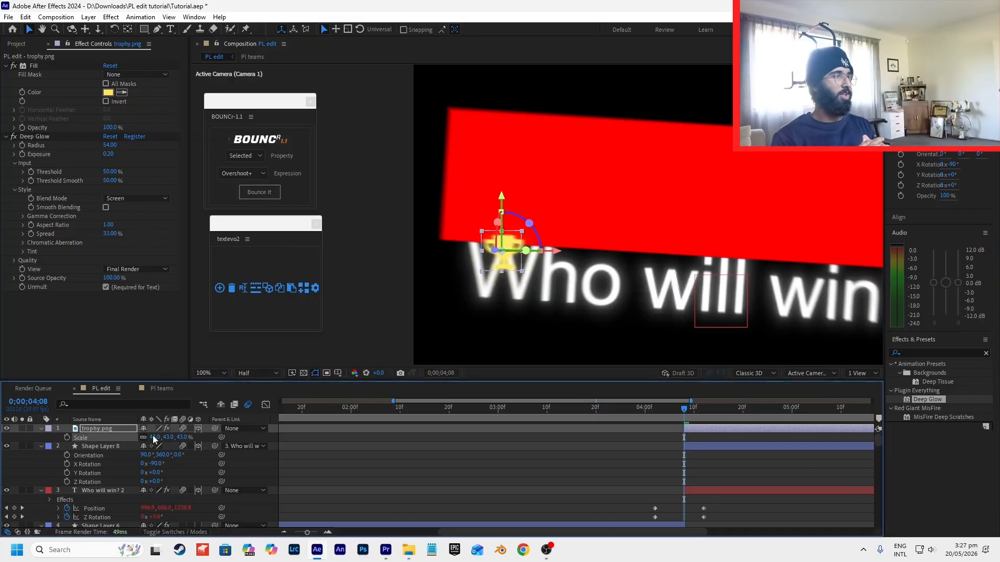
pyautogui.scroll(-1, 544, 204)
pyautogui.scroll(1, 595, 247)
pyautogui.moveTo(437, 222); pyautogui.dragTo(403, 224)
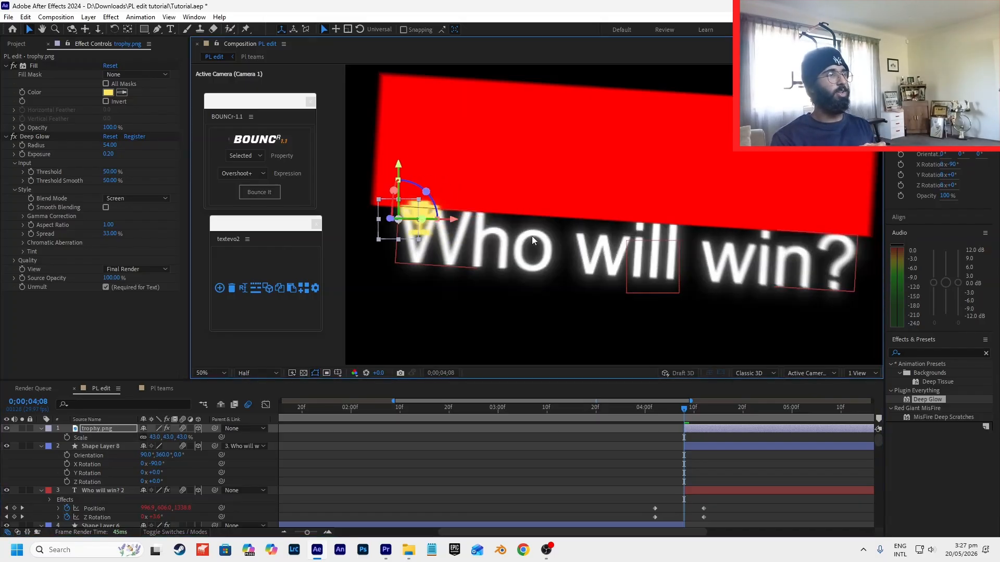
pyautogui.scroll(-1, 527, 236)
pyautogui.click(758, 254)
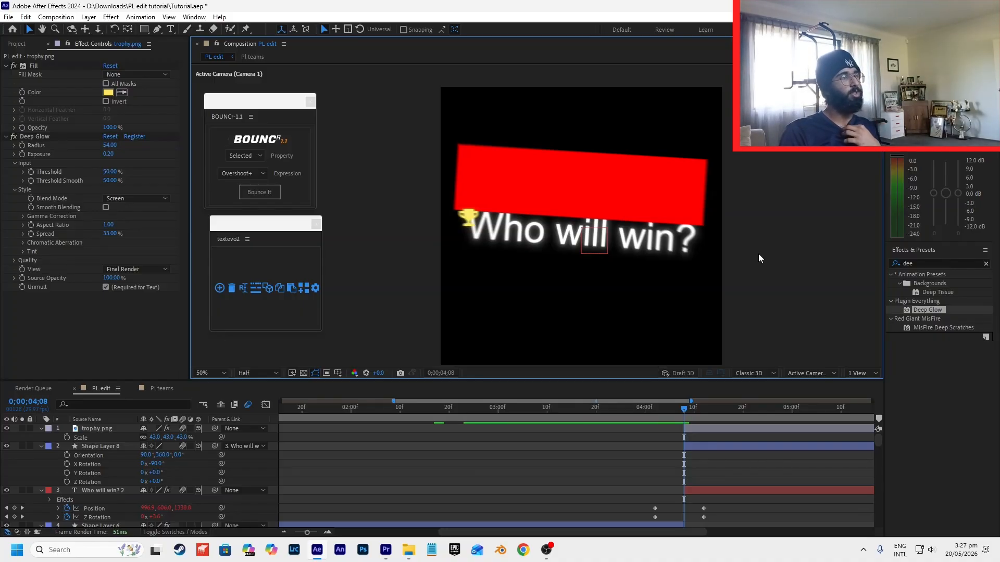
# - Use the red rectangle as trophy.png's track matte and place the trophy just below the matte's lower edge beside the "W"
pyautogui.click(166, 533)
pyautogui.moveTo(192, 429); pyautogui.dragTo(83, 448)
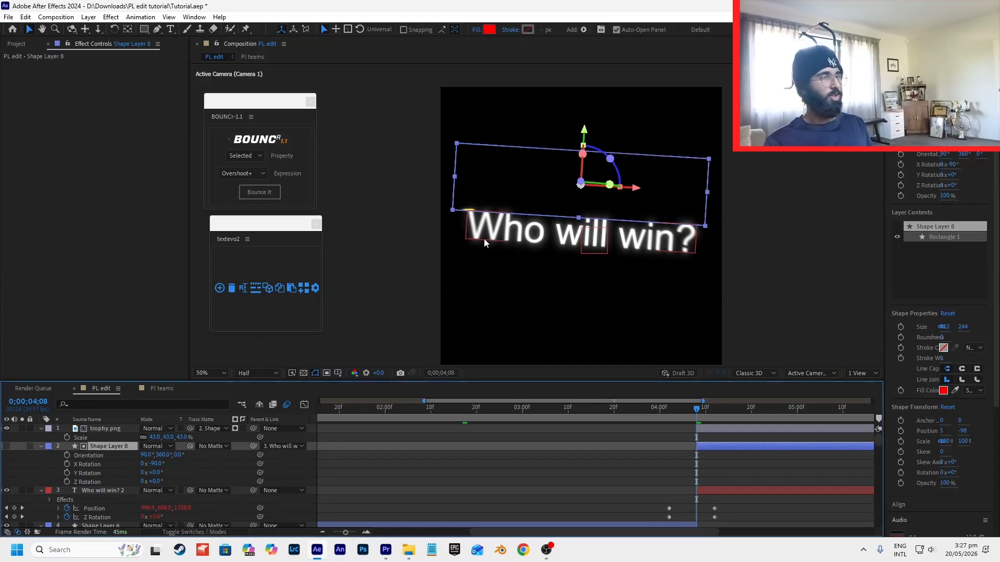
pyautogui.click(729, 442)
pyautogui.click(724, 448)
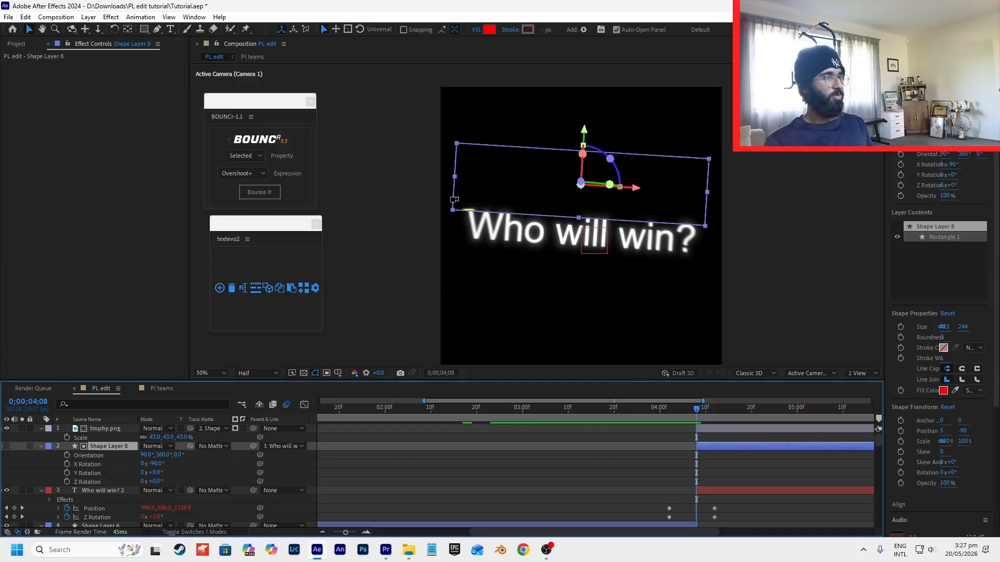
pyautogui.scroll(1, 461, 209)
pyautogui.click(389, 230)
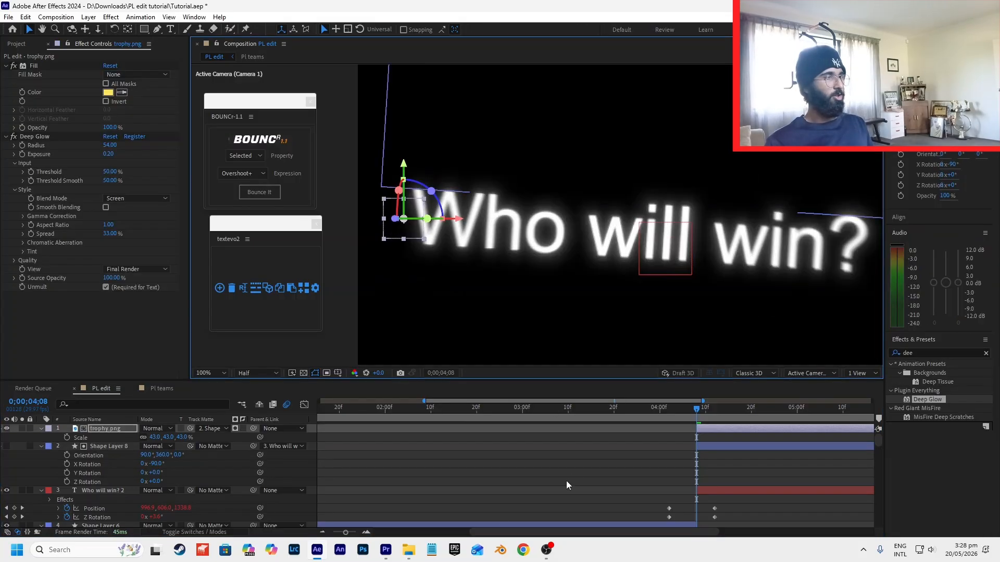
# - Switch to Premiere Pro to recheck the trophies around the reference title, and return to After Effects
pyautogui.click(390, 553)
pyautogui.moveTo(501, 363); pyautogui.dragTo(495, 364)
pyautogui.click(503, 391)
pyautogui.hotkey('alt', 'Tab')
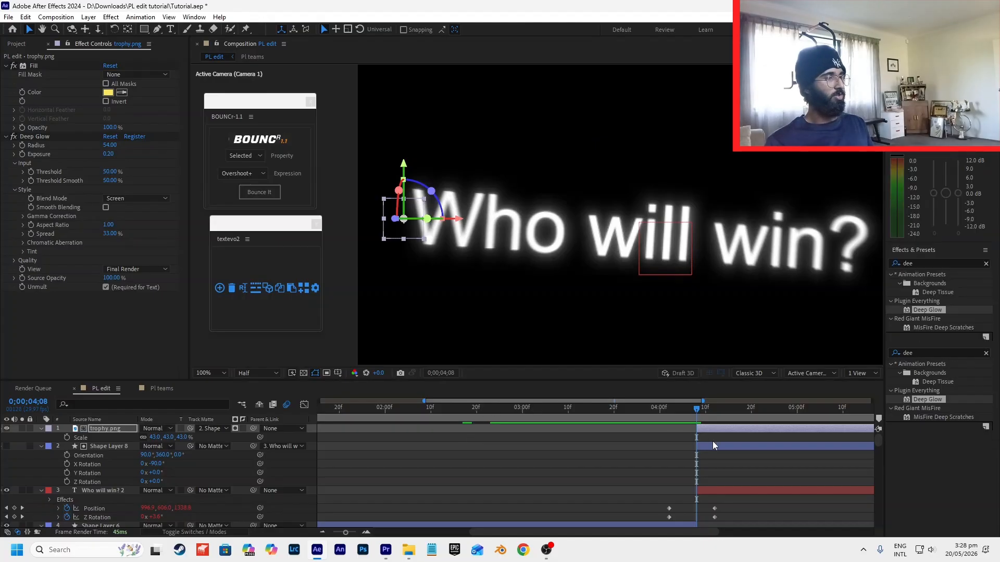
# - Try a Z Rotation of -8° on the red matte rectangle
pyautogui.click(711, 443)
pyautogui.press('r')
pyautogui.click(708, 473)
pyautogui.moveTo(148, 511); pyautogui.dragTo(147, 511)
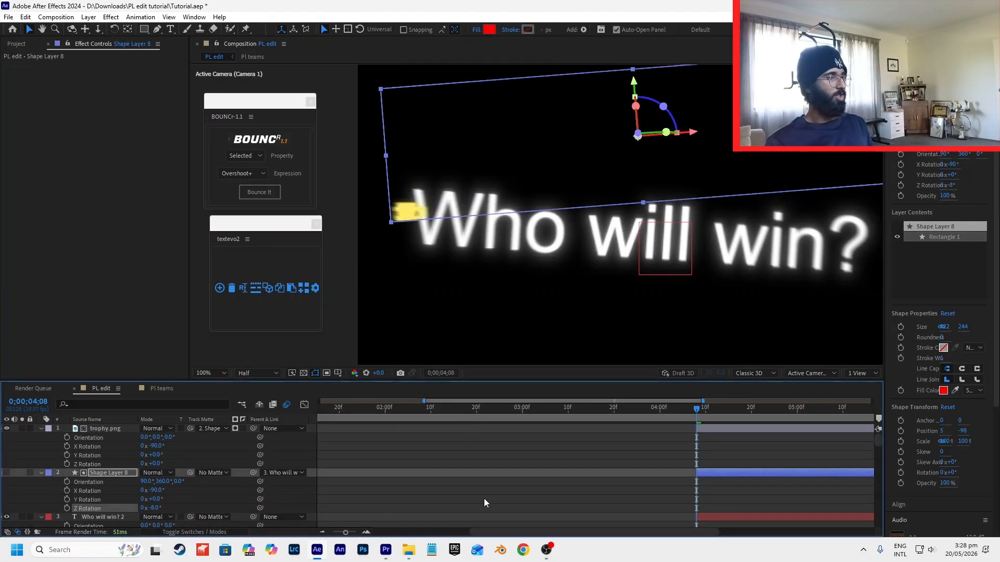
pyautogui.hotkey('ctrl', 'z')
# - Tilt trophy.png outward from the title with a Z Rotation of -21°
pyautogui.click(736, 428)
pyautogui.press('r')
pyautogui.press('r')
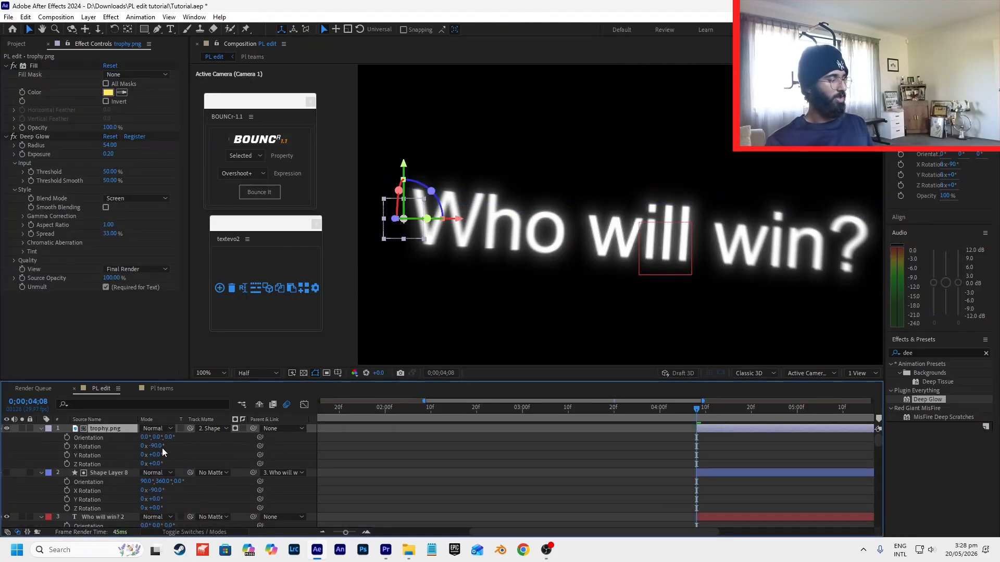
pyautogui.moveTo(156, 463); pyautogui.dragTo(147, 463)
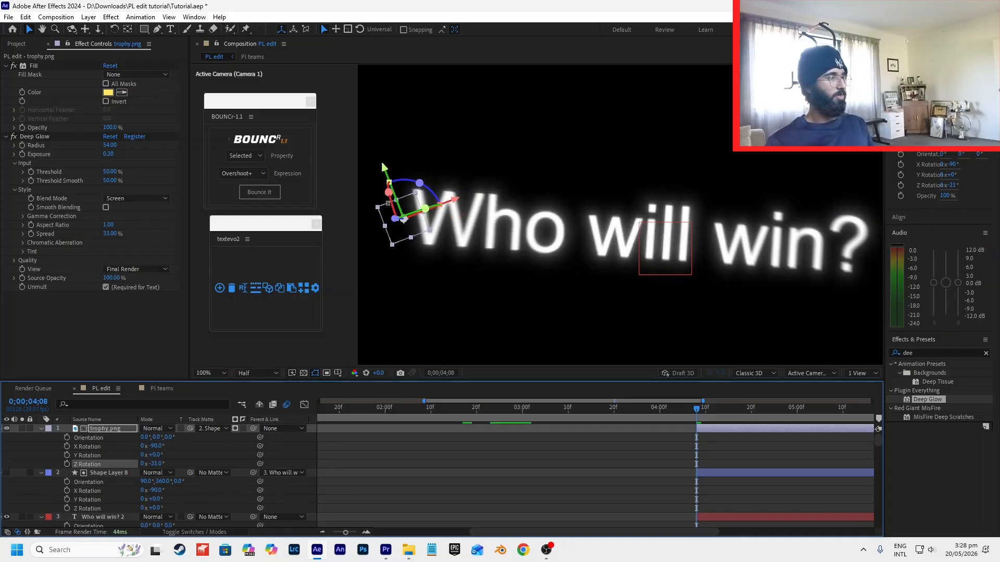
# - Start a Position keyframe on trophy.png at 0;00;04;08 and preview the title section
pyautogui.press(',')
pyautogui.press(',')
pyautogui.press('p')
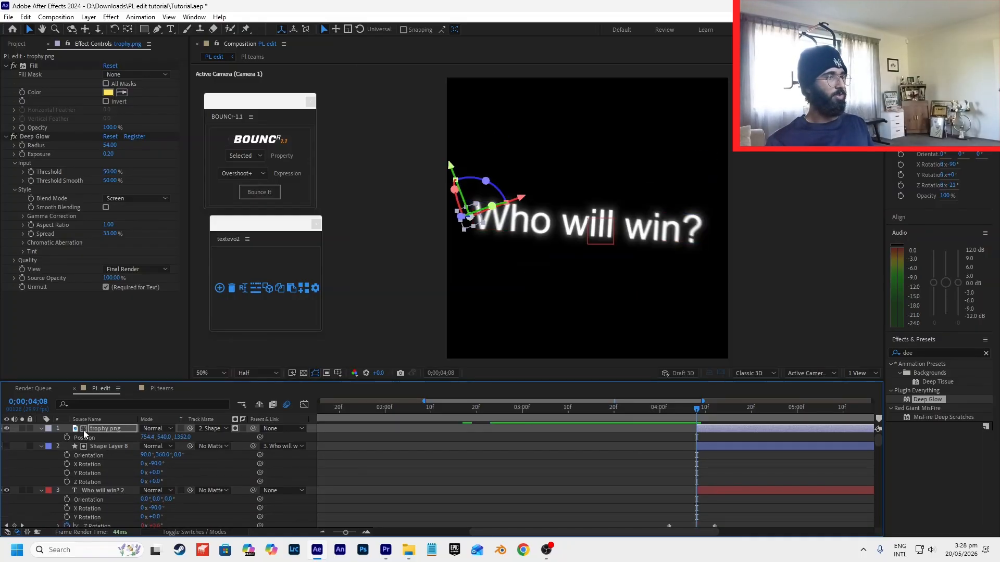
pyautogui.click(790, 440)
pyautogui.press('space')
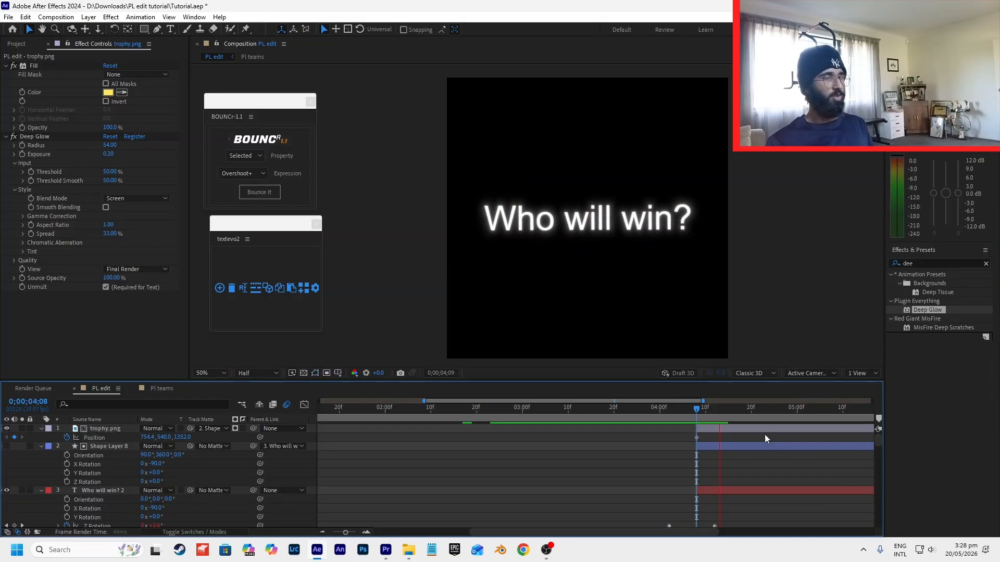
# - Raise trophy.png above the title at 0;00;04;21 and apply the BOUNCr Overshoot+ expression to its Position
pyautogui.click(106, 429)
pyautogui.scroll(1, 496, 206)
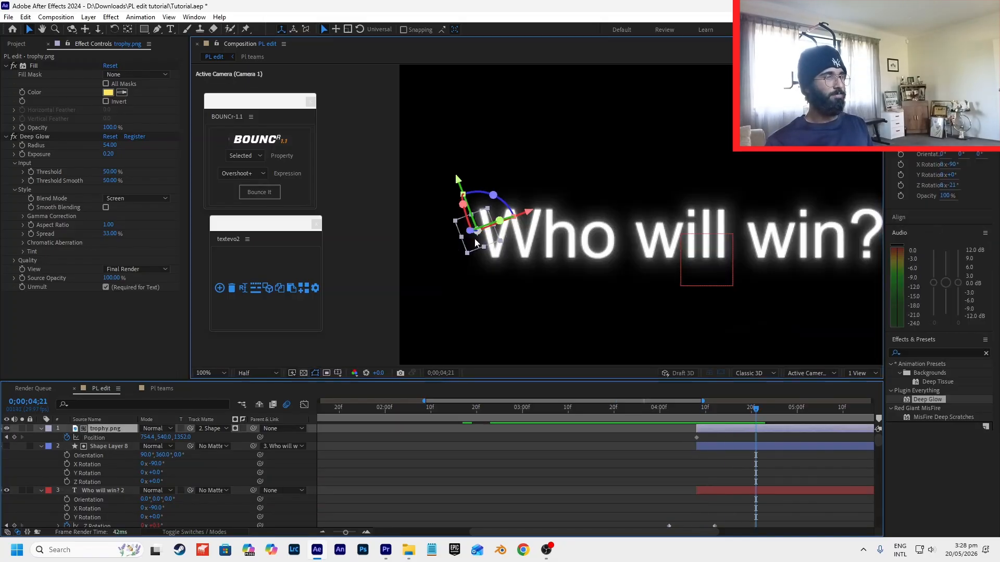
pyautogui.moveTo(459, 180); pyautogui.dragTo(467, 110)
pyautogui.click(259, 192)
# - Retime the trophy's Position keyframes to 0;00;04;07 and 0;00;04;11, and preview the bounce
pyautogui.moveTo(755, 410); pyautogui.dragTo(697, 409)
pyautogui.click(729, 440)
pyautogui.press(',')
pyautogui.press('space')
pyautogui.press('space')
pyautogui.moveTo(756, 447); pyautogui.dragTo(722, 452)
pyautogui.moveTo(714, 447); pyautogui.dragTo(710, 447)
pyautogui.click(741, 447)
pyautogui.moveTo(658, 399); pyautogui.dragTo(660, 401)
pyautogui.click(664, 410)
pyautogui.click(757, 431)
pyautogui.press('space')
pyautogui.click(670, 410)
pyautogui.press('space')
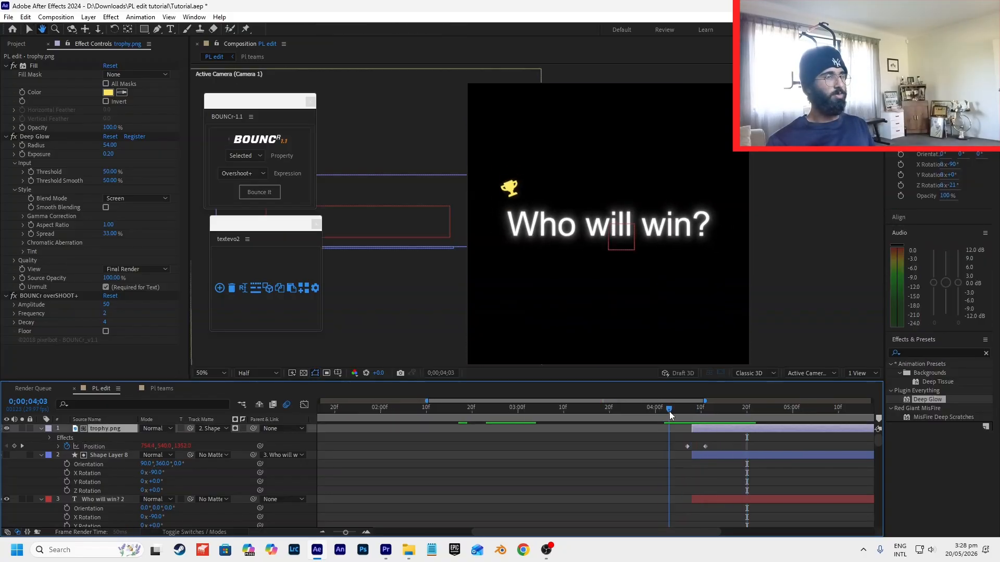
# - Set the Scale of trophy.png to 94% and preview it
pyautogui.press('s')
pyautogui.moveTo(156, 438); pyautogui.dragTo(180, 438)
pyautogui.click(711, 437)
pyautogui.press('space')
pyautogui.press('space')
# - Move the anchor point of the matte rectangle Shape Layer 8 to the middle of its lower edge at 0;00;04;08
pyautogui.click(693, 409)
pyautogui.click(112, 446)
pyautogui.press('s')
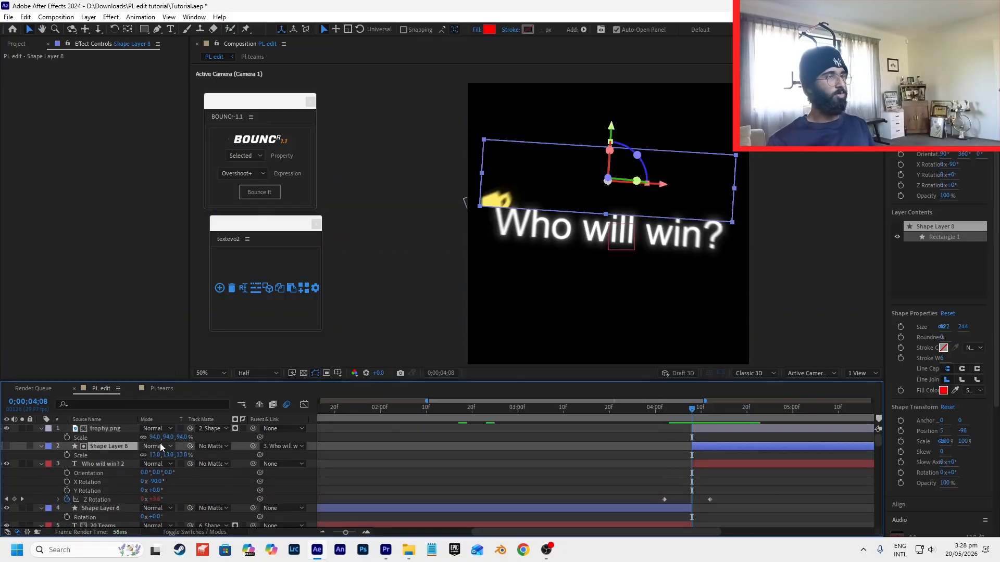
pyautogui.press('y')
pyautogui.moveTo(607, 180); pyautogui.dragTo(605, 217)
pyautogui.scroll(1, 612, 216)
# - Set the Scale of matte rectangle Shape Layer 8 to 15.8% and preview the trophy reveal
pyautogui.press('s')
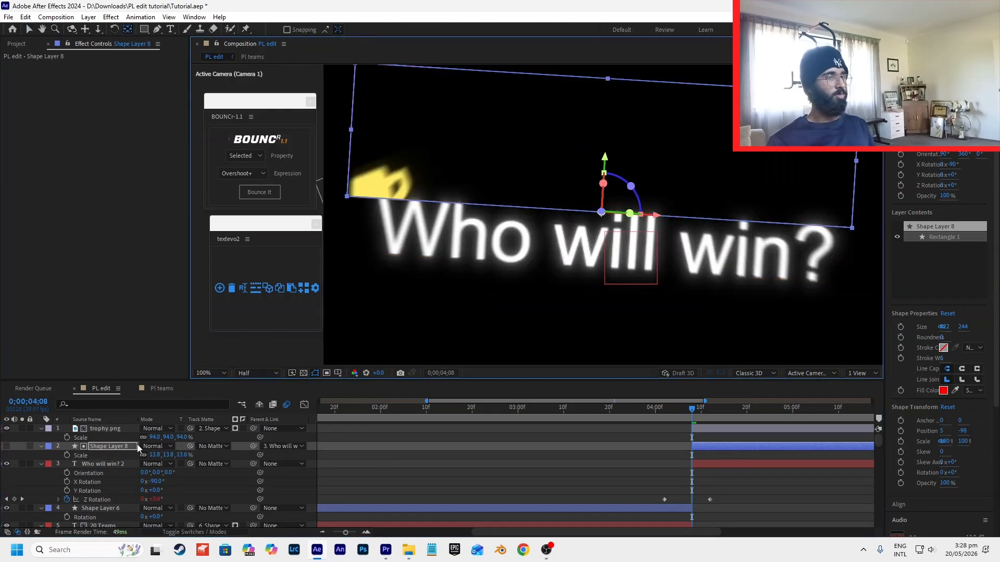
pyautogui.moveTo(153, 455); pyautogui.dragTo(156, 455)
pyautogui.press('v')
pyautogui.click(645, 444)
pyautogui.press('space')
pyautogui.click(691, 407)
pyautogui.press('space')
pyautogui.press('space')
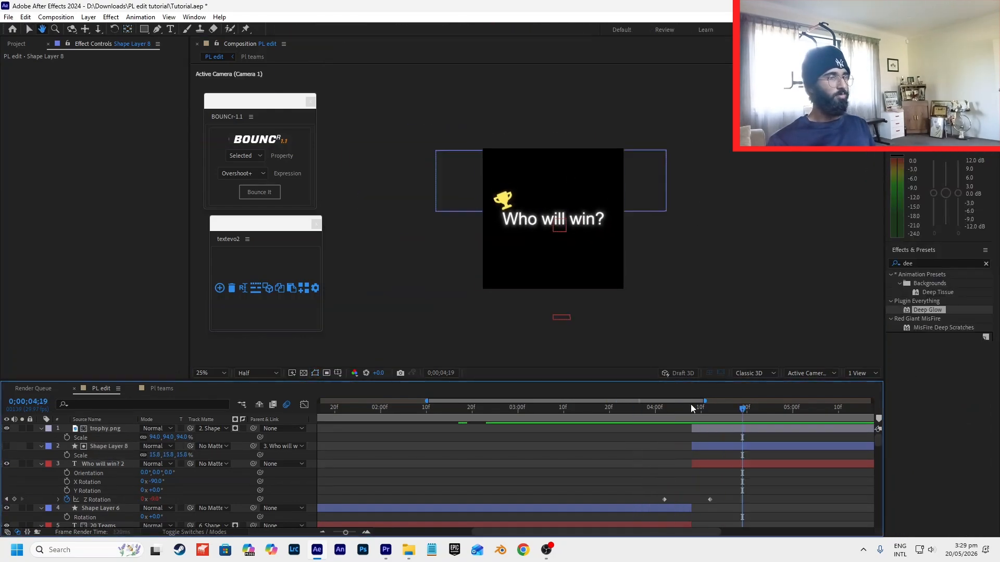
# - Switch to Premiere Pro to compare the trophy reveal with the reference edit, and return to After Effects
pyautogui.hotkey('alt', 'Tab')
pyautogui.click(481, 355)
pyautogui.press('space')
pyautogui.click(553, 391)
pyautogui.hotkey('alt', 'Tab')
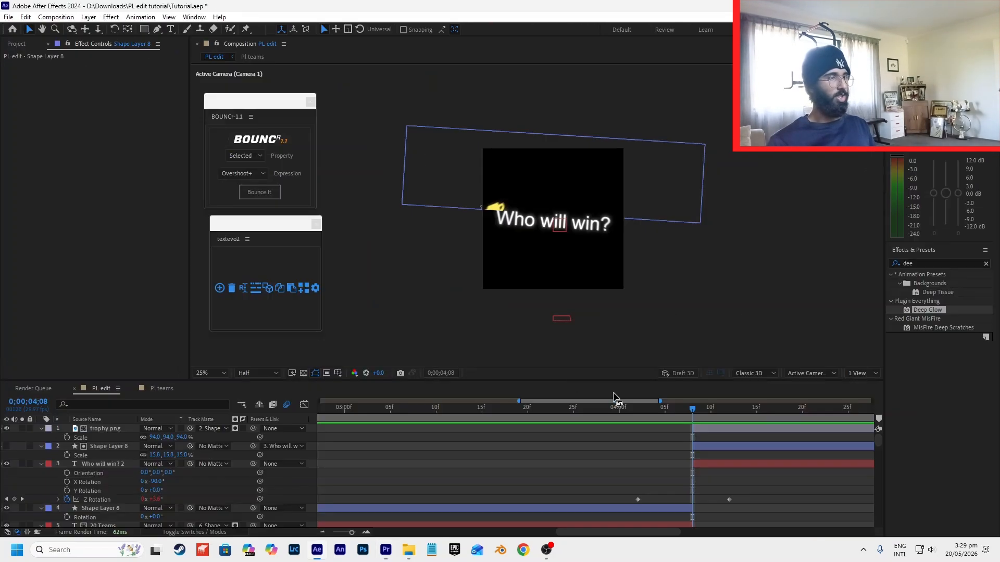
pyautogui.click(641, 407)
pyautogui.click(696, 408)
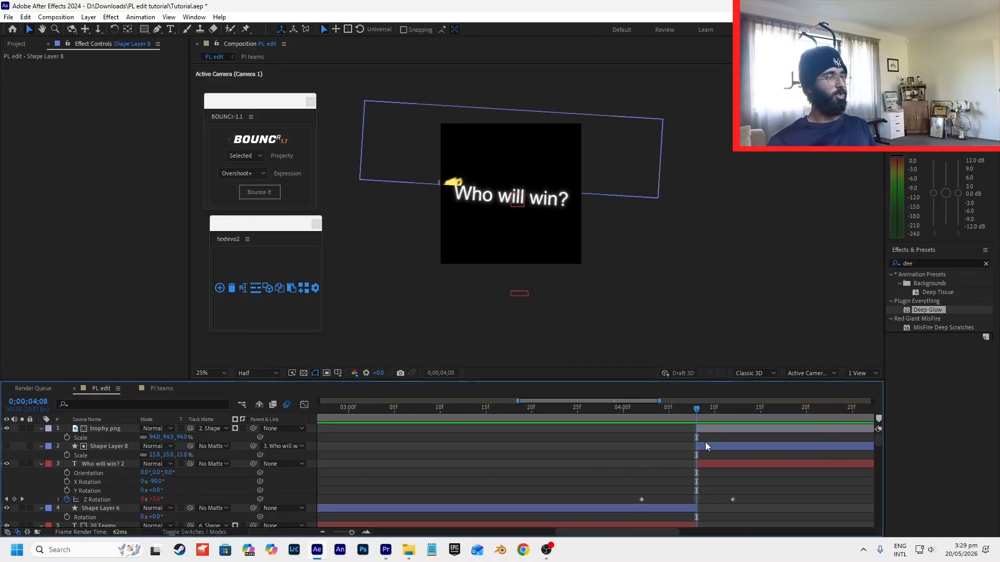
pyautogui.click(707, 446)
pyautogui.hotkey('ctrl', 'd')
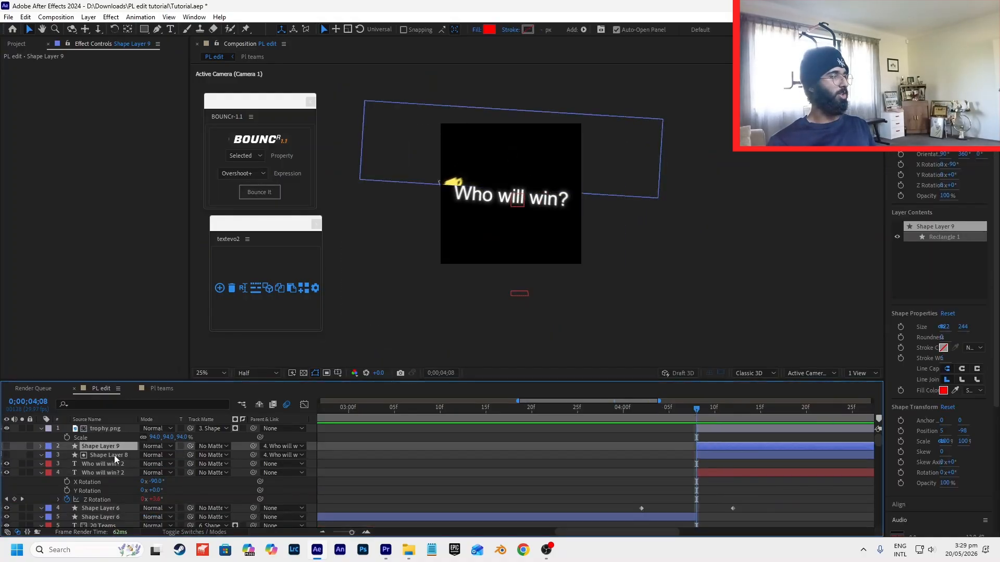
pyautogui.press('r')
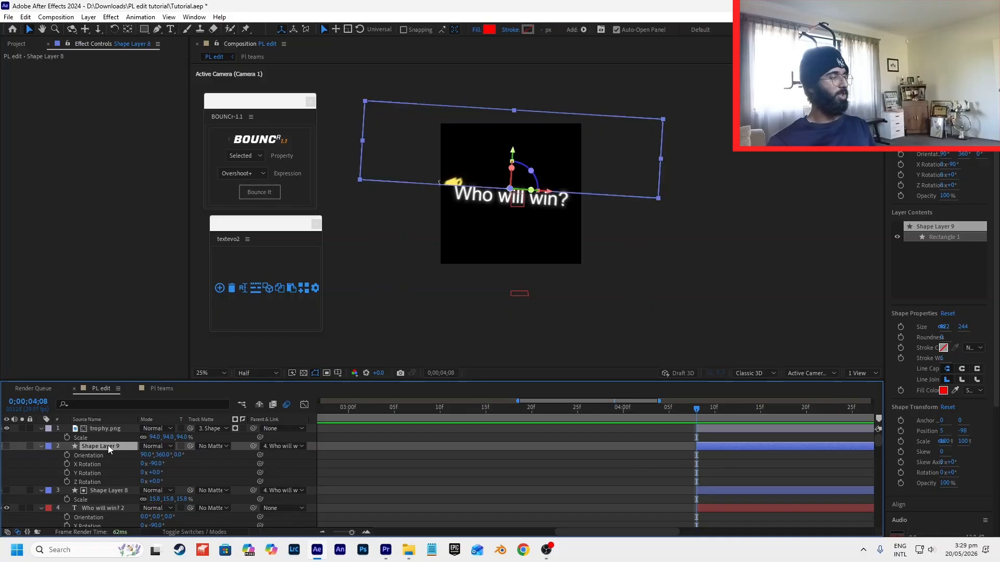
pyautogui.press('Delete')
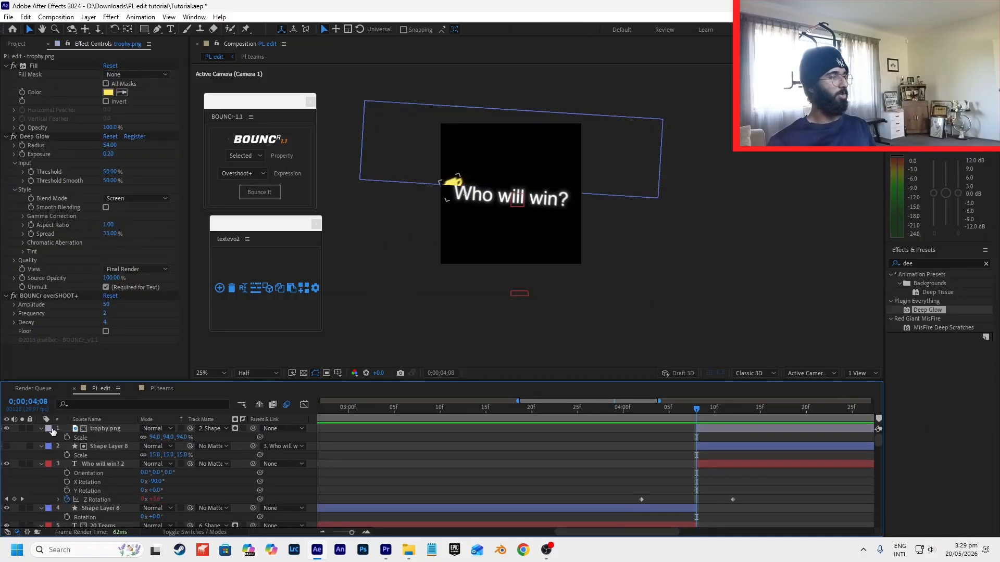
# - Duplicate trophy.png and mirror the copy's tilt with a Z Rotation of +21°
pyautogui.click(102, 429)
pyautogui.hotkey('ctrl', 'd')
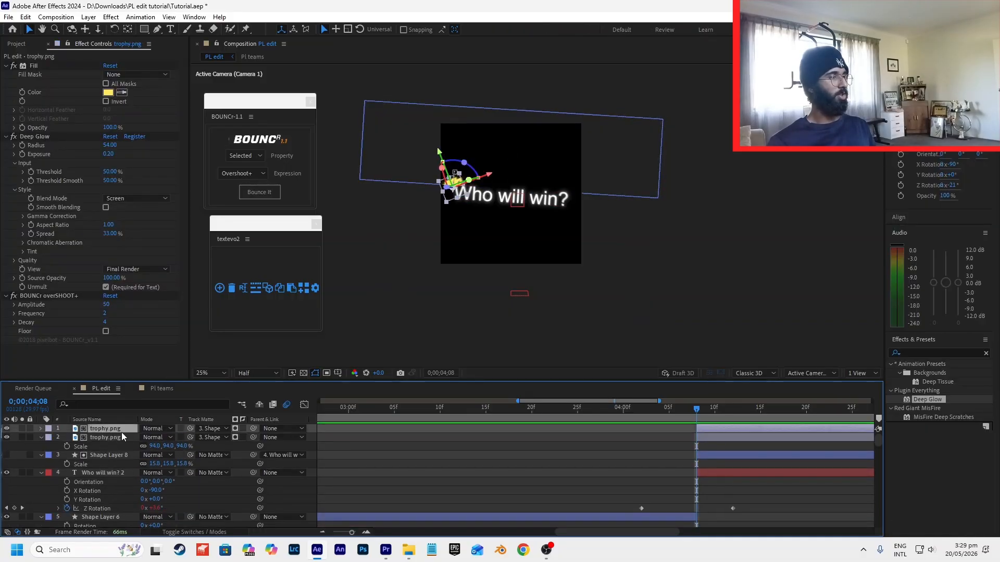
pyautogui.press('r')
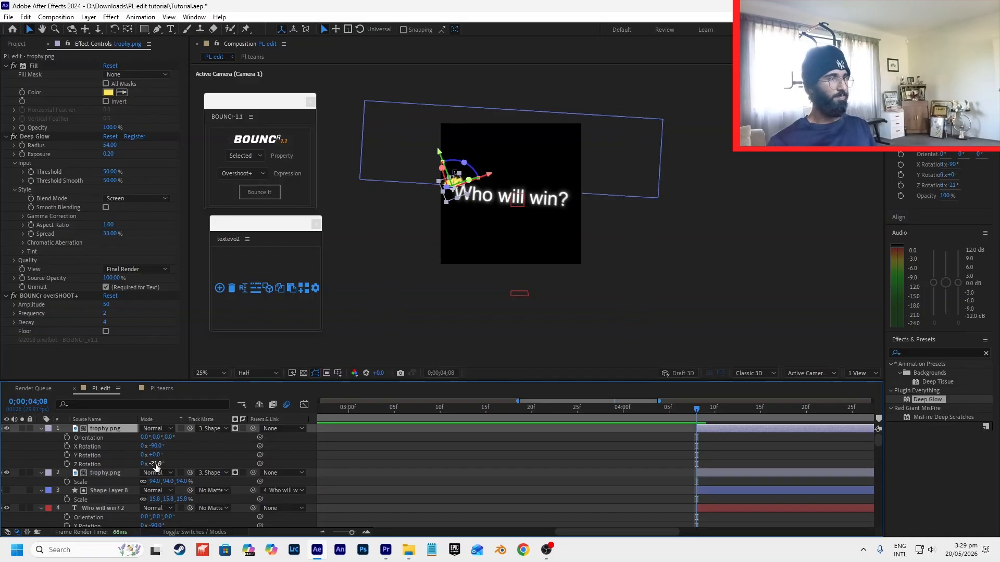
pyautogui.moveTo(157, 464); pyautogui.dragTo(178, 464)
pyautogui.scroll(2, 537, 183)
pyautogui.moveTo(642, 195); pyautogui.dragTo(650, 196)
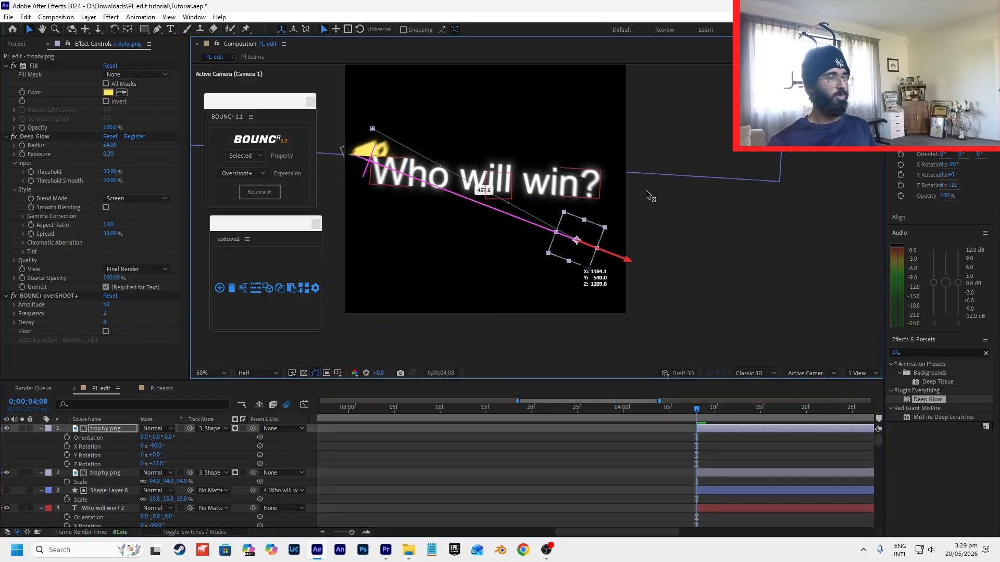
pyautogui.hotkey('ctrl', 'z')
# - Select both Position keyframes of the duplicated trophy and move it to the opposite end of the title at 0;00;04;11
pyautogui.press('p')
pyautogui.moveTo(741, 442); pyautogui.dragTo(646, 430)
pyautogui.click(7, 438)
pyautogui.scroll(-2, 635, 290)
pyautogui.click(724, 409)
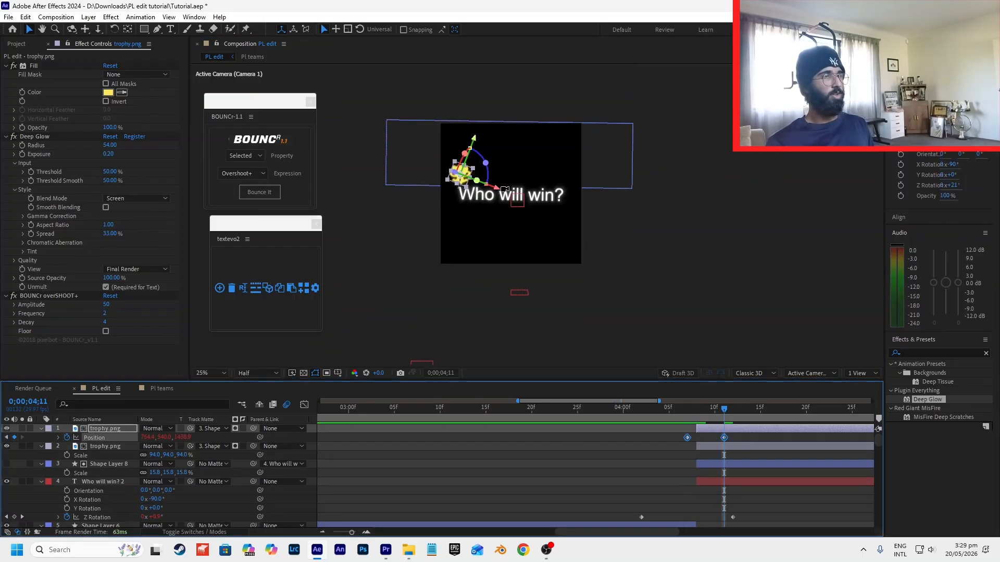
pyautogui.scroll(2, 503, 188)
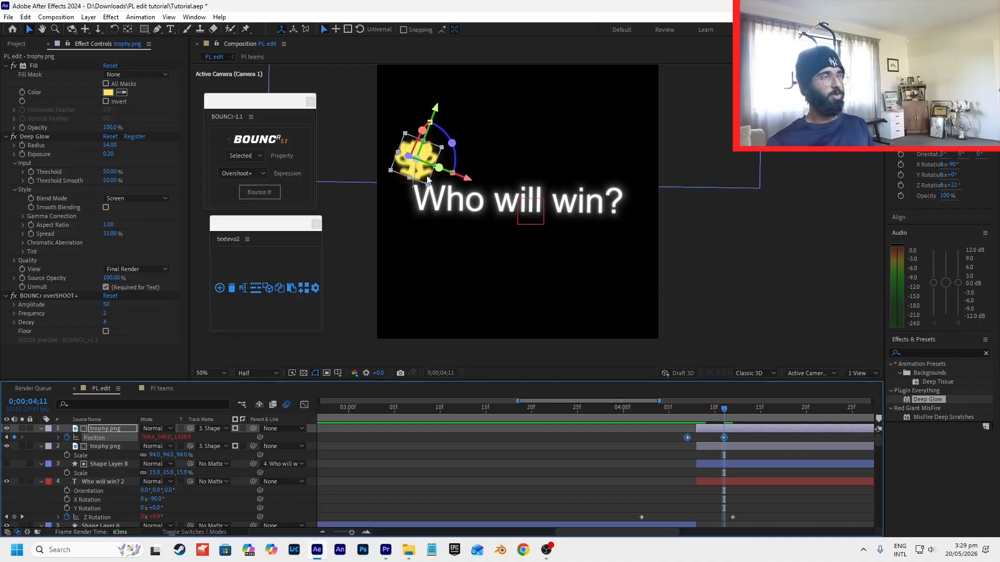
pyautogui.moveTo(427, 180); pyautogui.dragTo(657, 188)
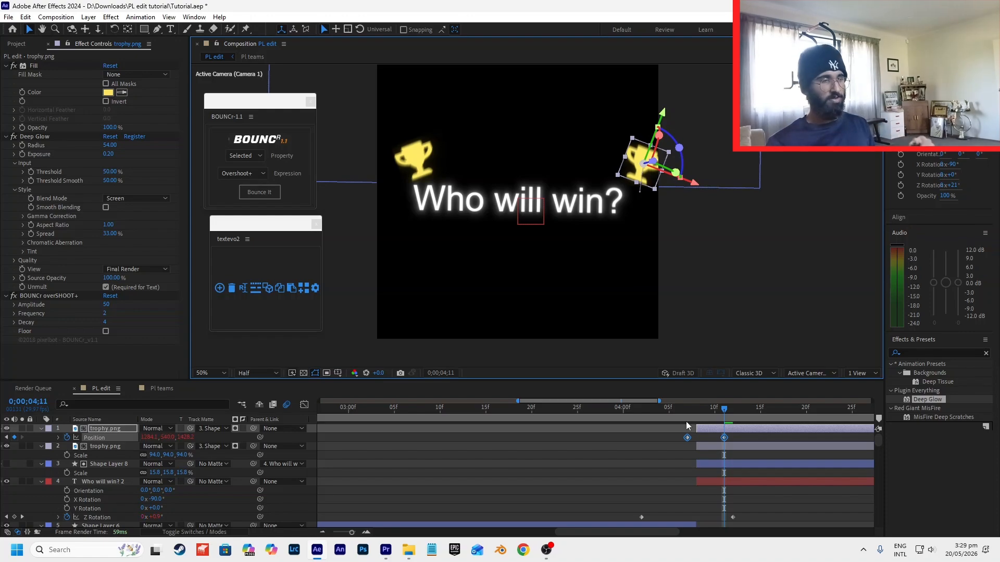
# - Preview both trophies and shift the duplicated trophy layer a few frames later than the first one
pyautogui.click(679, 409)
pyautogui.click(748, 443)
pyautogui.scroll(-2, 534, 212)
pyautogui.press('space')
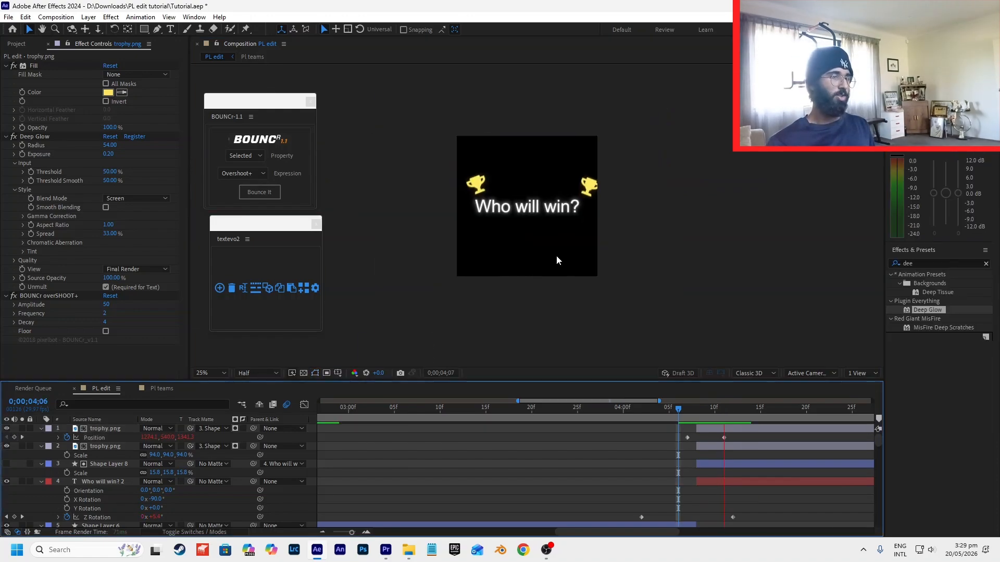
pyautogui.click(696, 410)
pyautogui.click(708, 431)
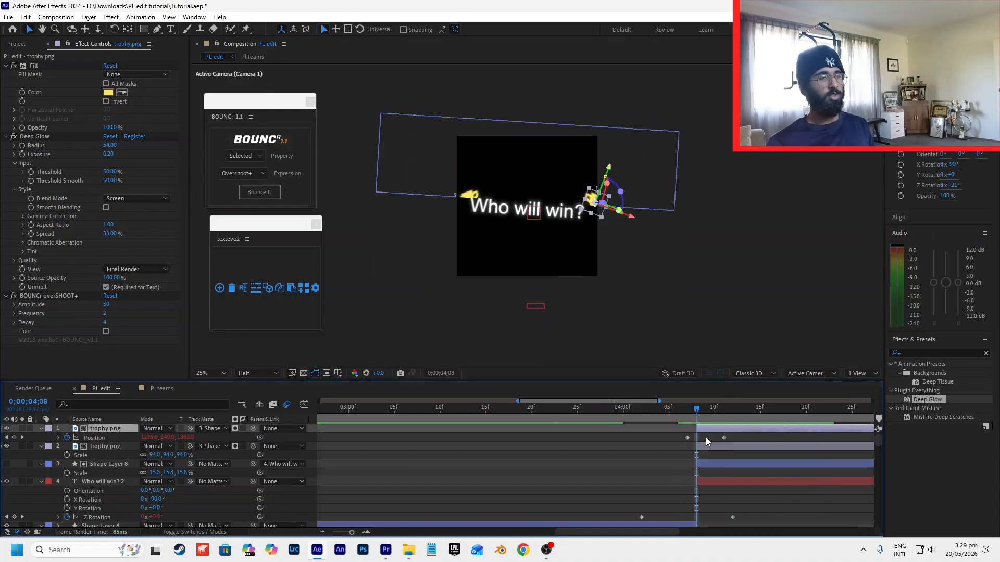
pyautogui.scroll(1, 706, 436)
pyautogui.click(712, 435)
pyautogui.moveTo(710, 430); pyautogui.dragTo(725, 429)
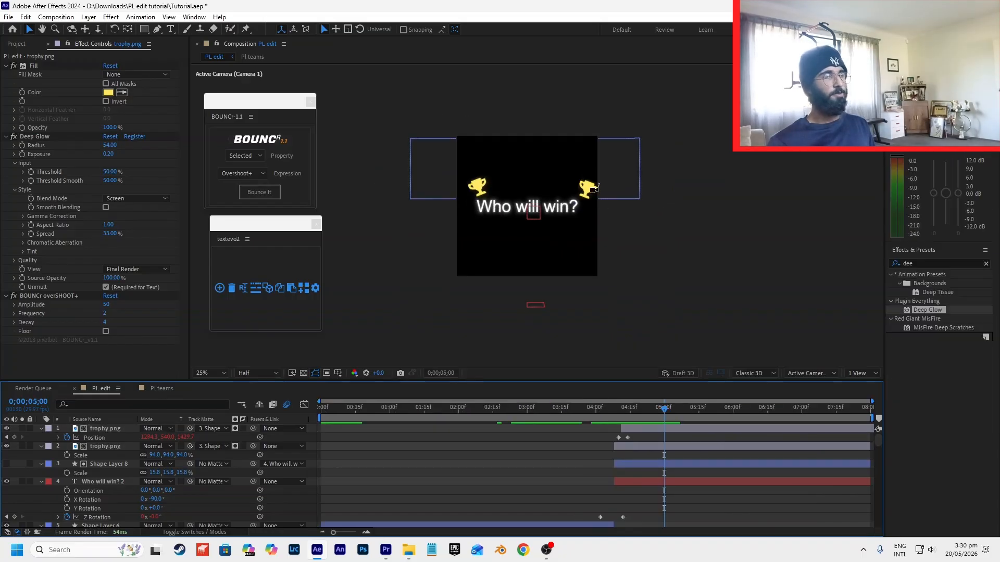
# - Draw a five-point shape with the Pen tool over the lower half of the trophy beside "Who"
pyautogui.scroll(2, 594, 189)
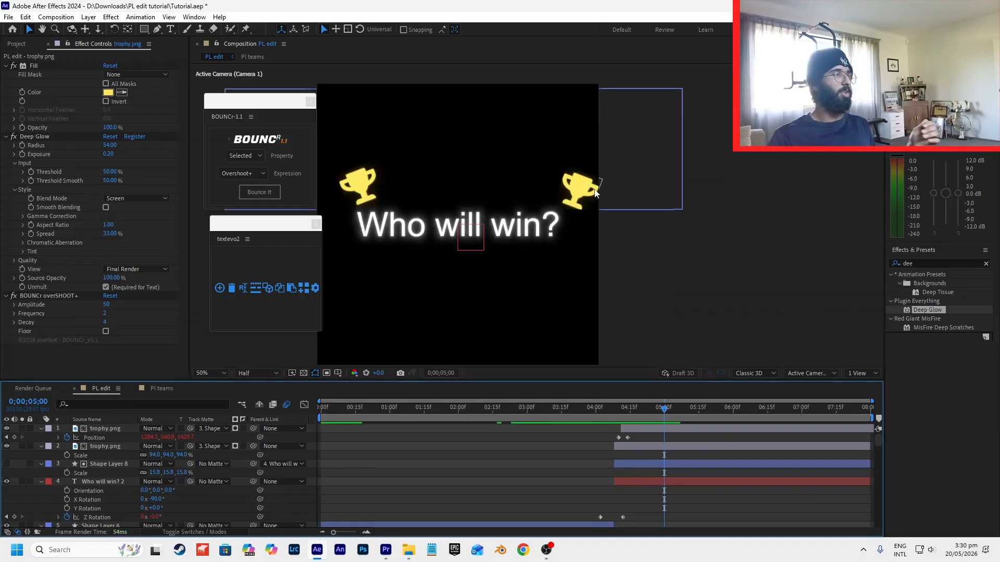
pyautogui.click(158, 30)
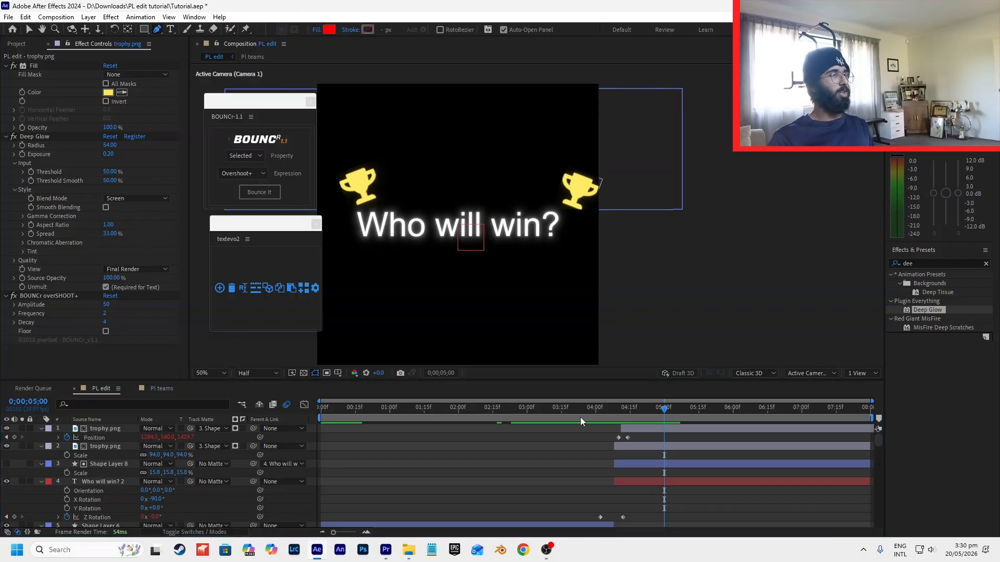
pyautogui.click(377, 185)
pyautogui.click(331, 186)
pyautogui.click(332, 208)
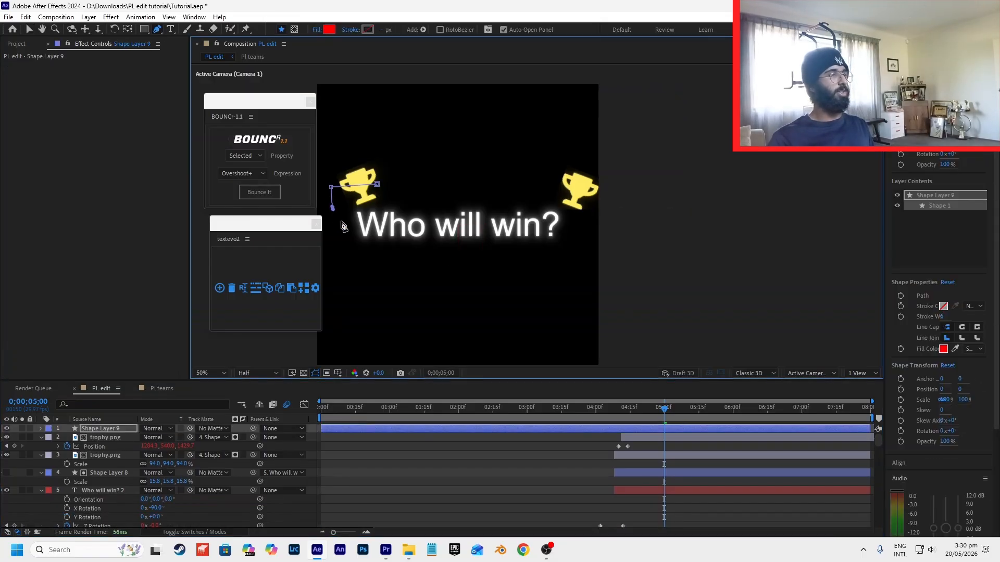
pyautogui.click(29, 29)
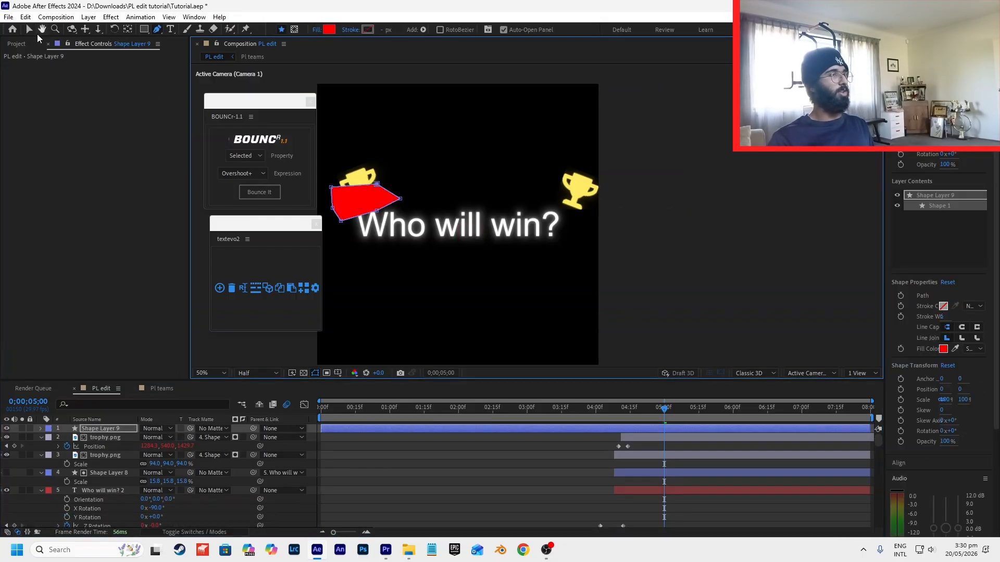
# - Change the pen shape's fill colour to the trophy's yellow
pyautogui.click(493, 31)
pyautogui.moveTo(566, 434); pyautogui.dragTo(565, 477)
pyautogui.moveTo(519, 386); pyautogui.dragTo(515, 351)
pyautogui.click(648, 367)
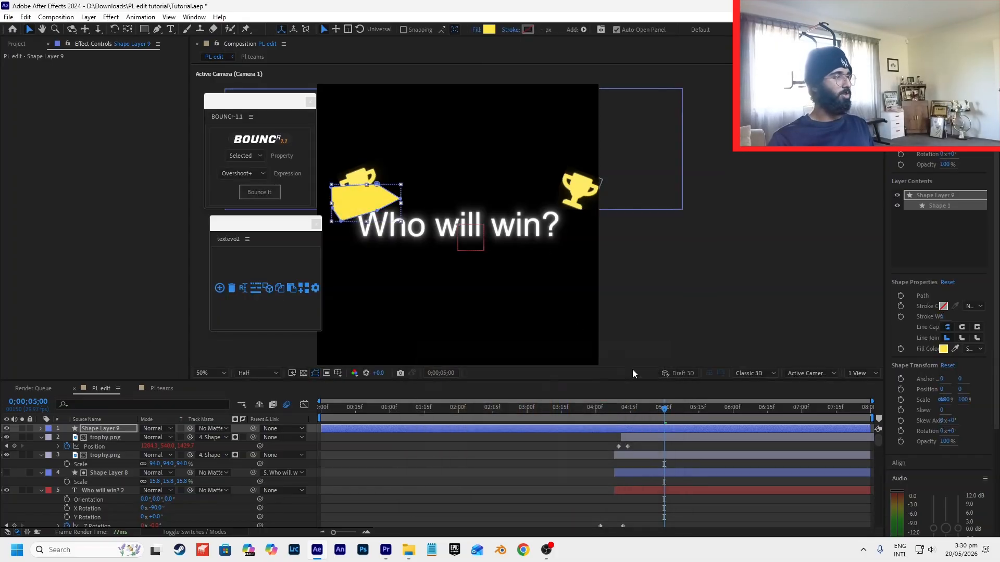
# - Apply BCC Fast Lens Blur to the yellow shape and centre its anchor point within it
pyautogui.scroll(-3, 916, 401)
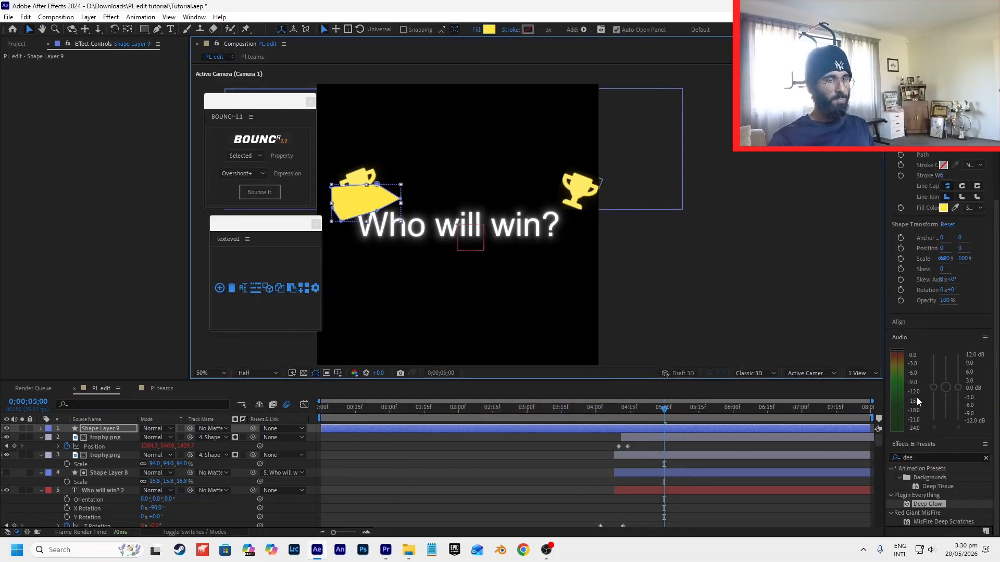
pyautogui.doubleClick(922, 456)
pyautogui.write('blu')
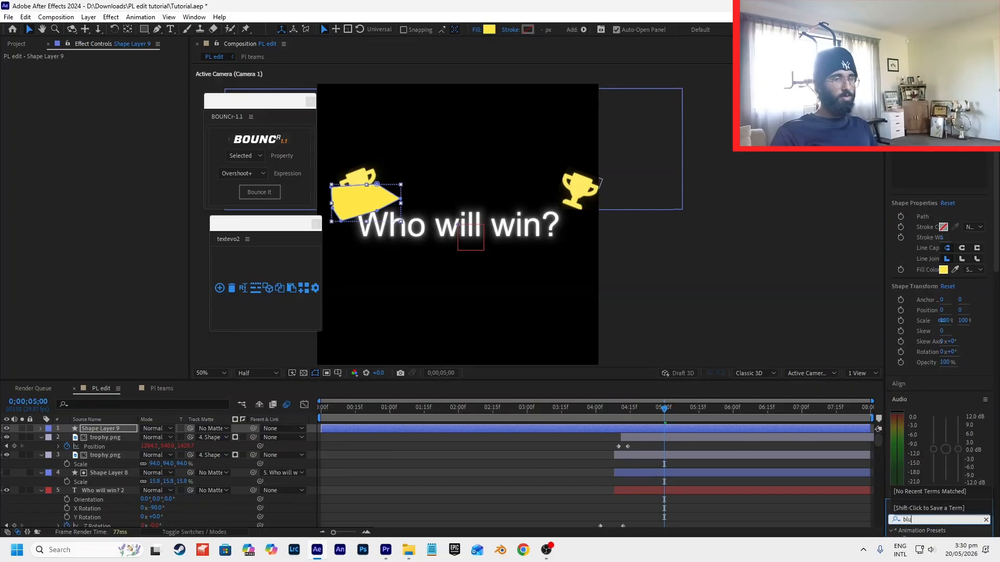
pyautogui.write('r')
pyautogui.moveTo(898, 374); pyautogui.dragTo(361, 195)
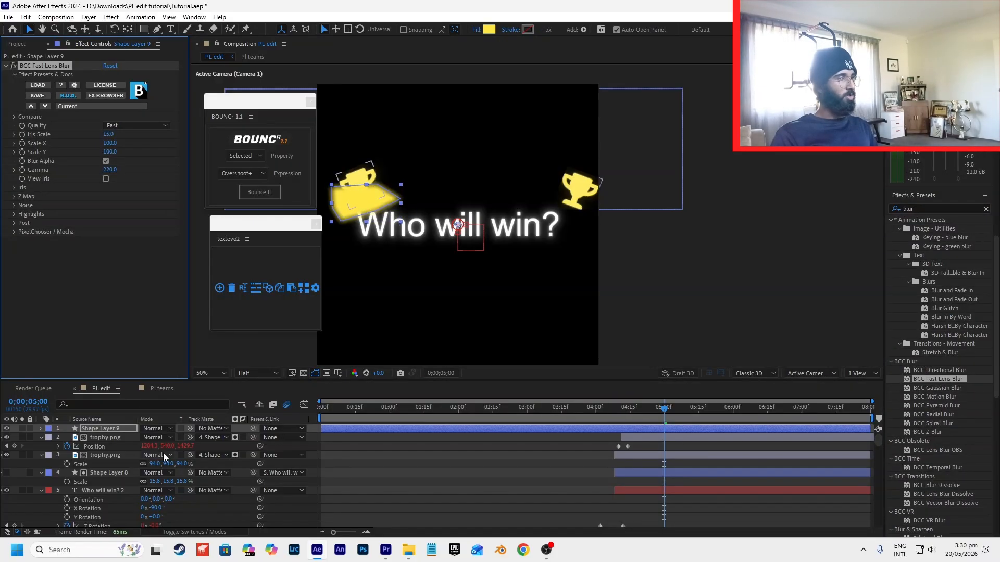
pyautogui.click(444, 481)
pyautogui.click(347, 210)
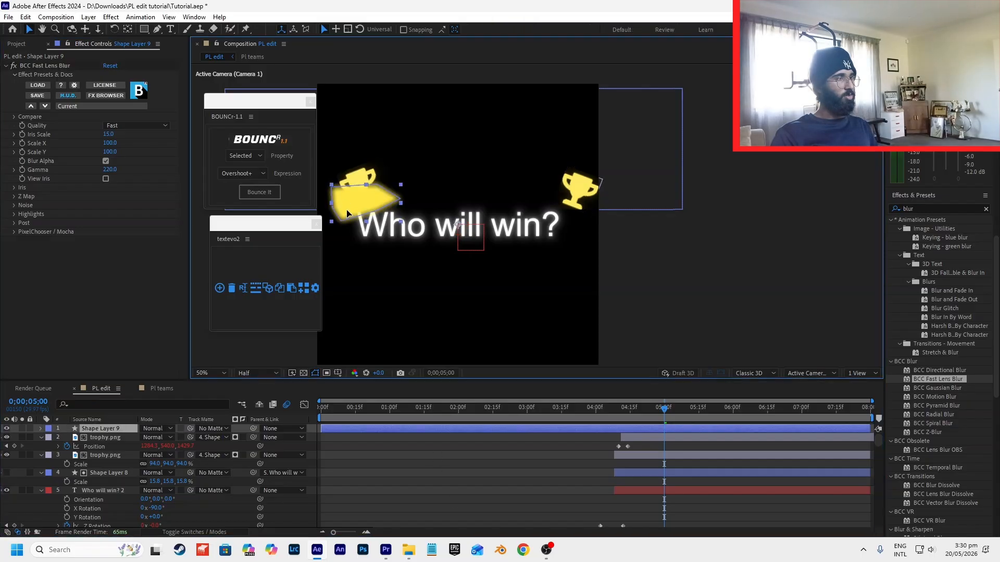
pyautogui.scroll(2, 339, 202)
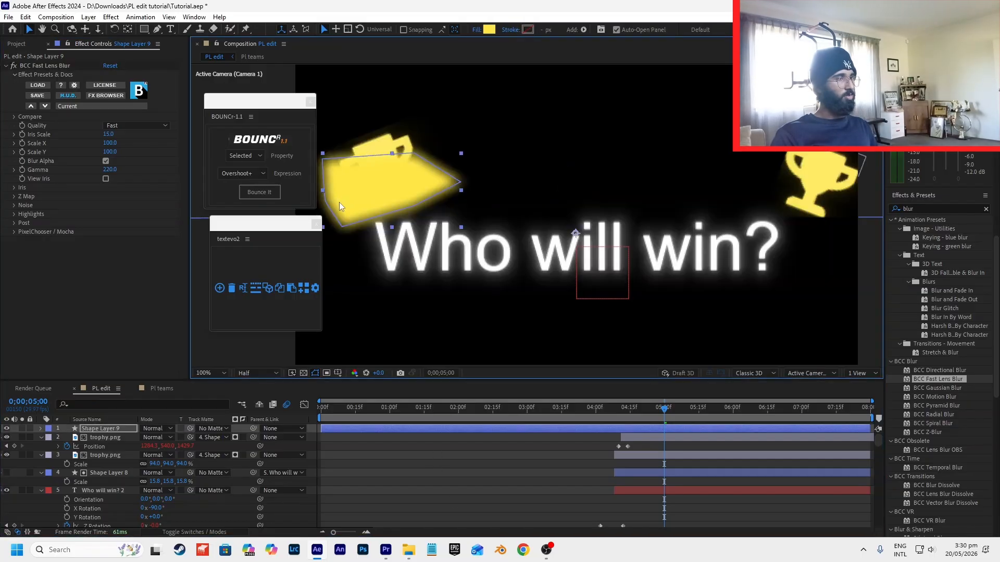
pyautogui.scroll(-2, 339, 202)
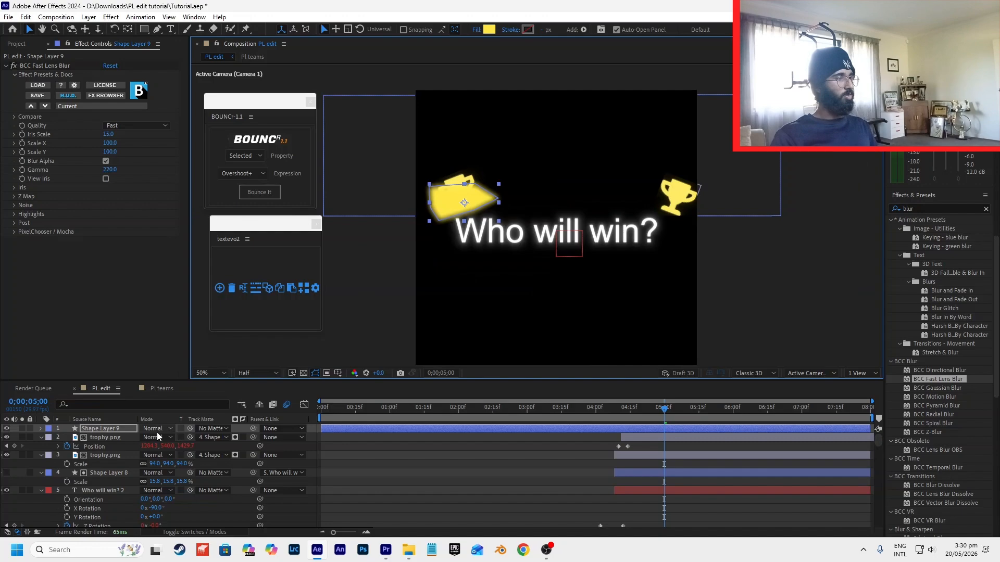
# - Scale down the blurred yellow shape and set its Opacity to 28% as a soft glow behind the trophy
pyautogui.click(208, 534)
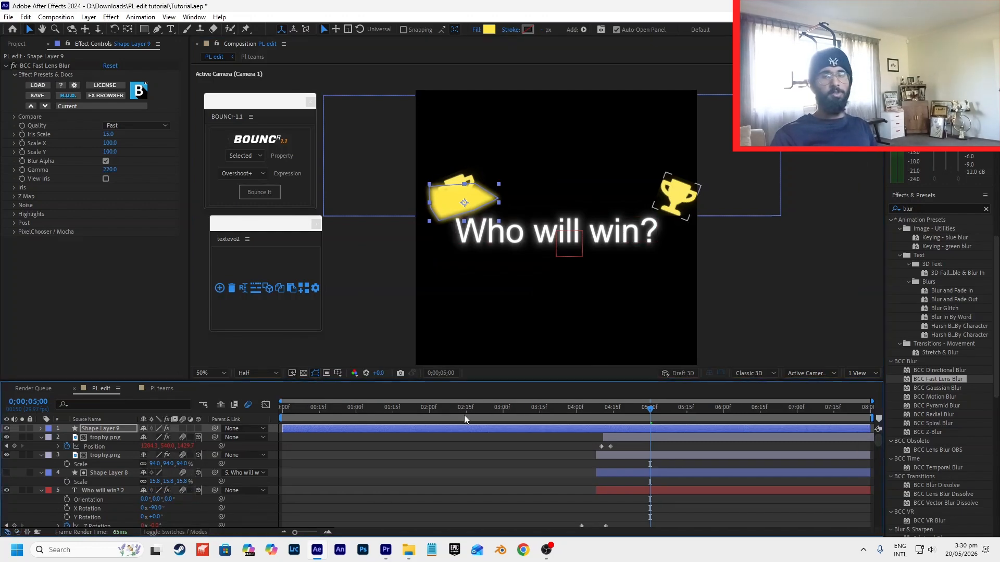
pyautogui.press('s')
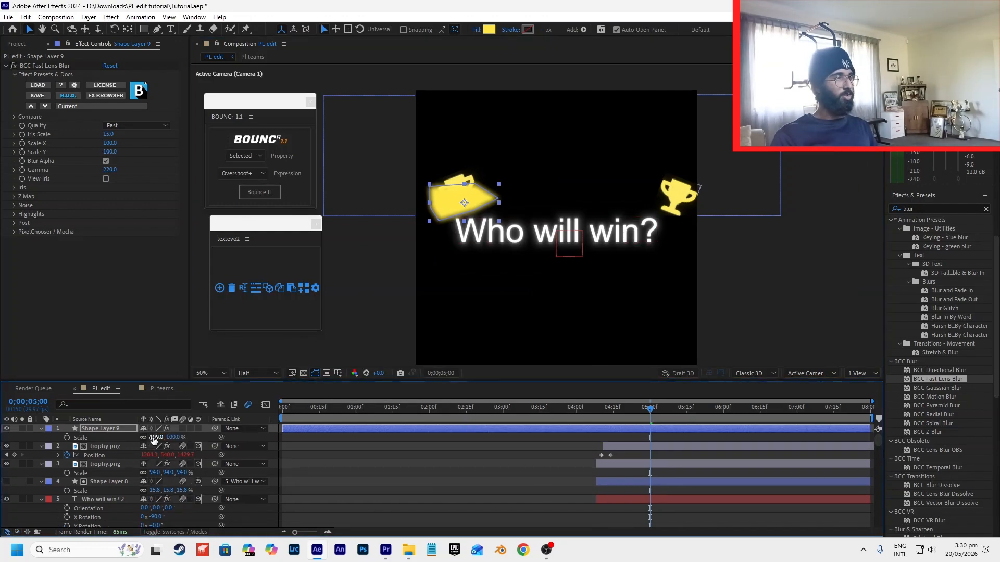
pyautogui.moveTo(150, 438); pyautogui.dragTo(116, 444)
pyautogui.press('t')
pyautogui.scroll(2, 440, 211)
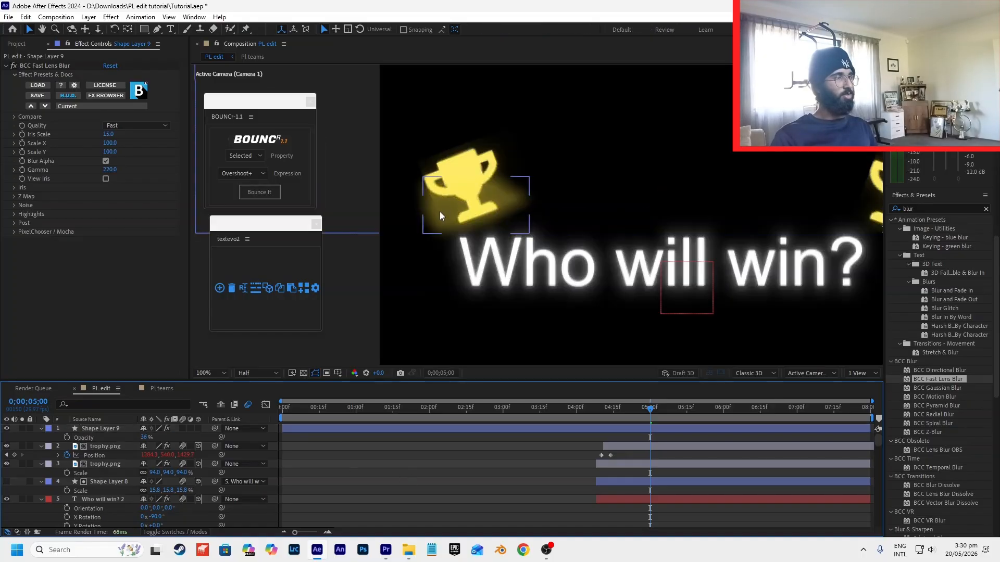
pyautogui.moveTo(143, 439); pyautogui.dragTo(148, 437)
pyautogui.click(461, 334)
pyautogui.scroll(-2, 516, 188)
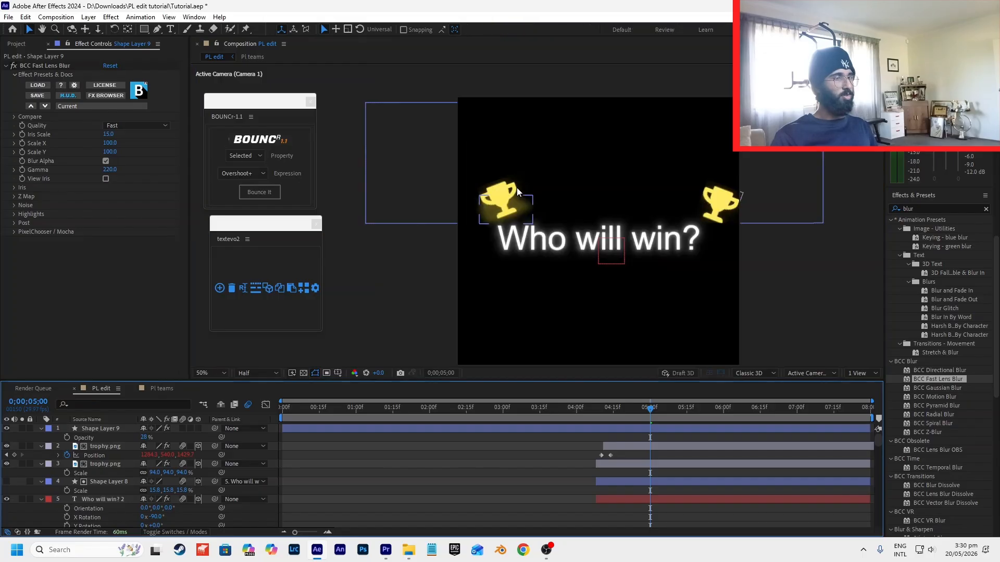
# - Split the yellow glow shape layer at 0;00;04;08 and delete the part before it
pyautogui.click(598, 421)
pyautogui.click(604, 430)
pyautogui.hotkey('ctrl', 'shift', 'd')
pyautogui.click(584, 436)
pyautogui.press('Delete')
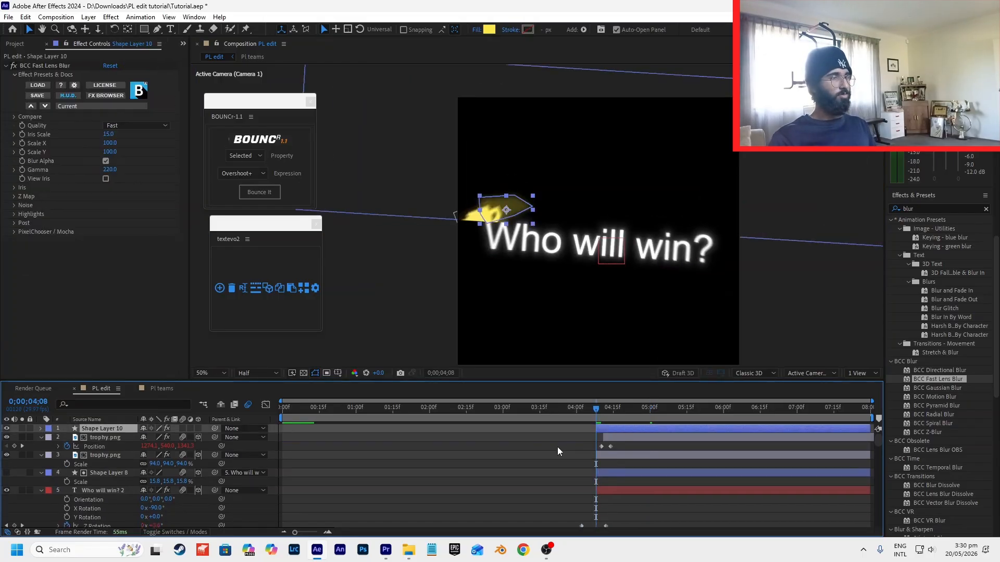
# - Keyframe the yellow glow shape's Opacity to rise from 0% at 0;00;04;08 to 28% at 0;00;04;11
pyautogui.press('t')
pyautogui.click(67, 437)
pyautogui.moveTo(596, 437); pyautogui.dragTo(608, 438)
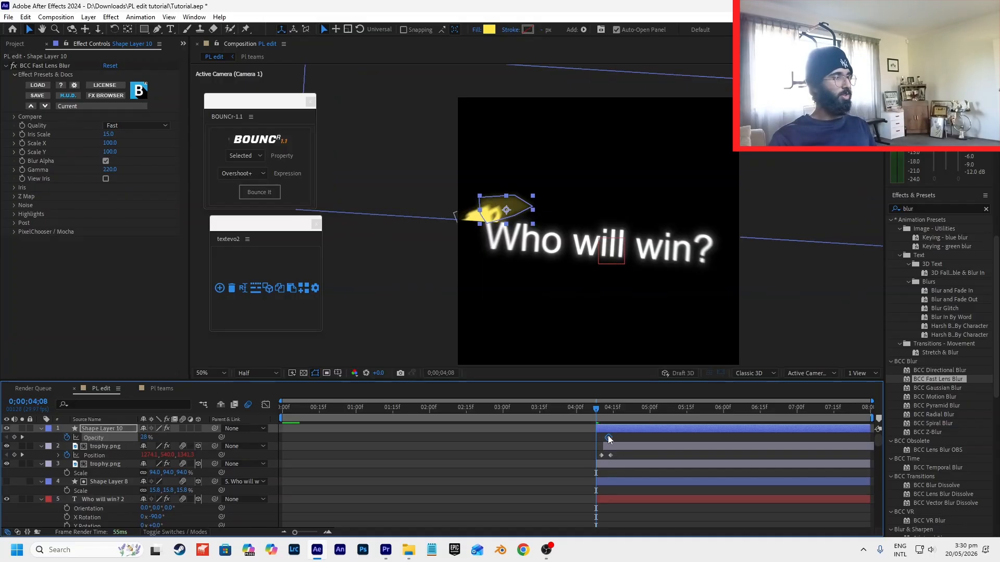
pyautogui.click(143, 438)
pyautogui.write('0')
pyautogui.click(564, 446)
# - Add a 0% Opacity keyframe at 0;00;04;14 so the glow fades back out, and play it back
pyautogui.press('space')
pyautogui.press('space')
pyautogui.write('0')
pyautogui.click(585, 410)
pyautogui.moveTo(617, 421); pyautogui.dragTo(587, 434)
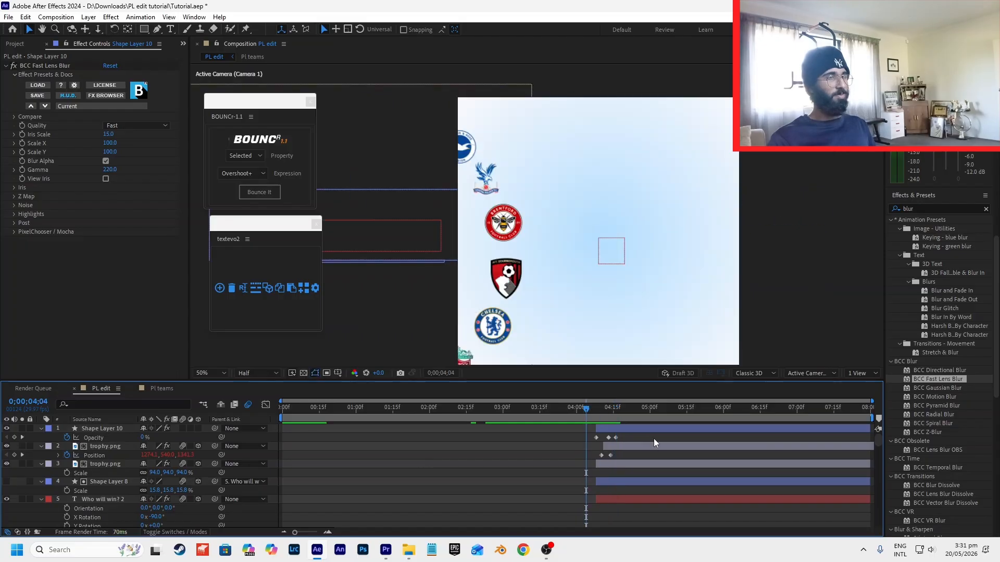
# - Move the glow's first Opacity keyframe earlier to 0;00;04;06
pyautogui.press('pageup')
pyautogui.press('pageup')
pyautogui.press('pageup')
pyautogui.press('pageup')
pyautogui.press('pageup')
pyautogui.press('pageup')
pyautogui.press('pageup')
pyautogui.click(584, 417)
pyautogui.scroll(2, 629, 434)
pyautogui.moveTo(625, 432); pyautogui.dragTo(550, 442)
# - Duplicate the glow shape, place the copy behind the right trophy and move its start to 0;00;04;11
pyautogui.hotkey('ctrl', 'd')
pyautogui.press('pagedown')
pyautogui.press('pagedown')
pyautogui.press('pagedown')
pyautogui.press('pagedown')
pyautogui.press('pagedown')
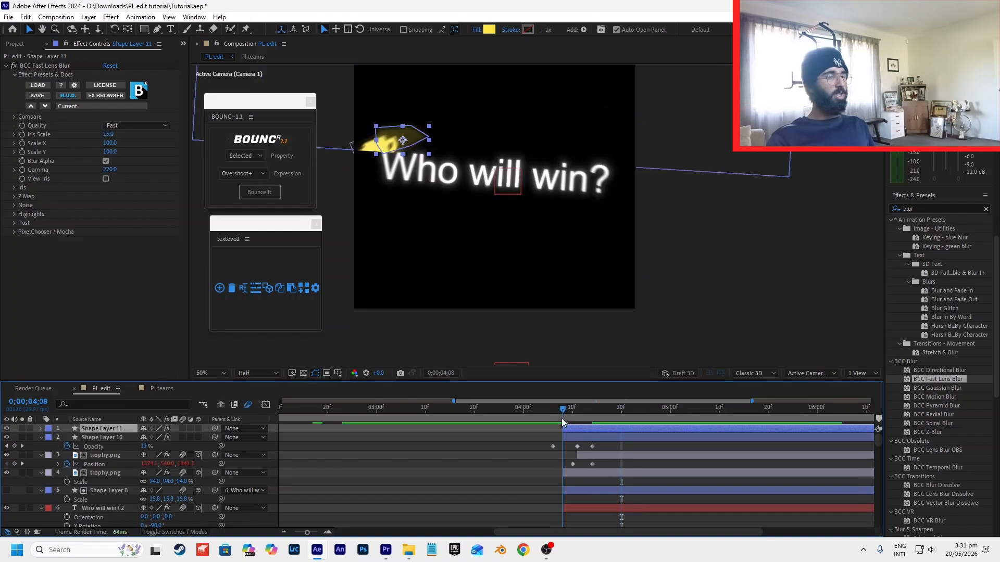
pyautogui.moveTo(416, 138); pyautogui.dragTo(628, 157)
pyautogui.press('pagedown')
pyautogui.press('pagedown')
pyautogui.press('pagedown')
pyautogui.press('[')
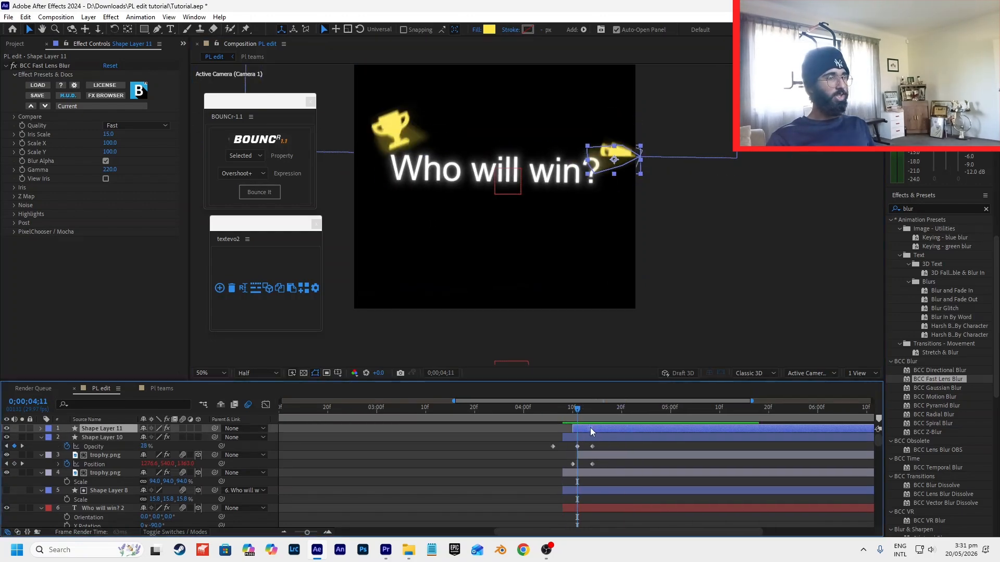
# - Preview the title section with both trophies and their glows
pyautogui.click(547, 413)
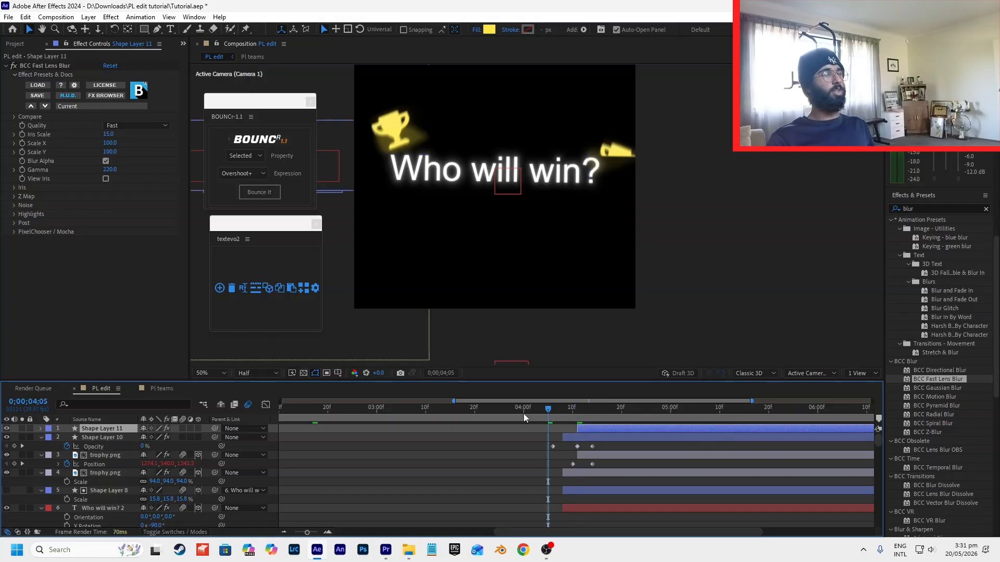
pyautogui.press('space')
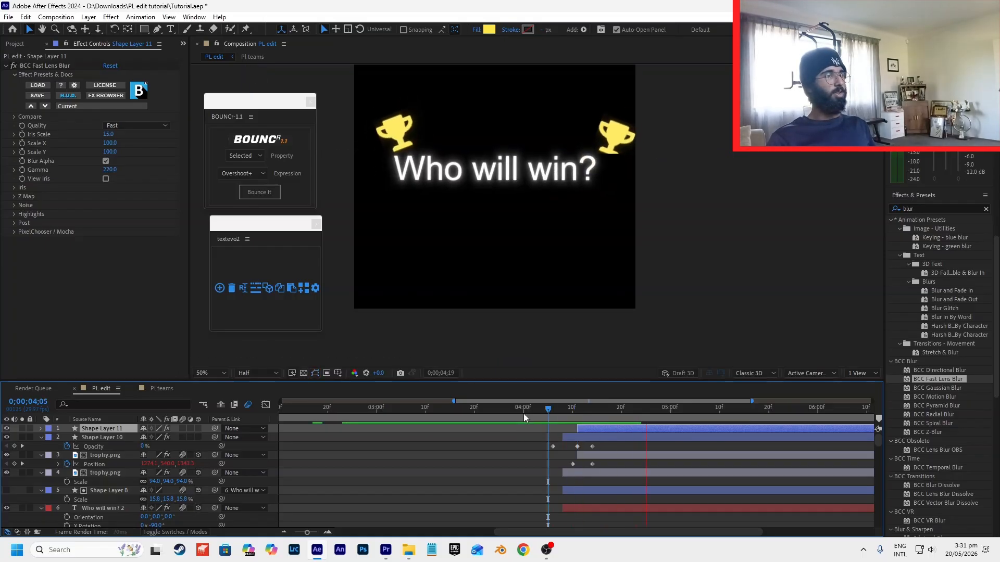
pyautogui.click(524, 411)
pyautogui.press('space')
pyautogui.press('space')
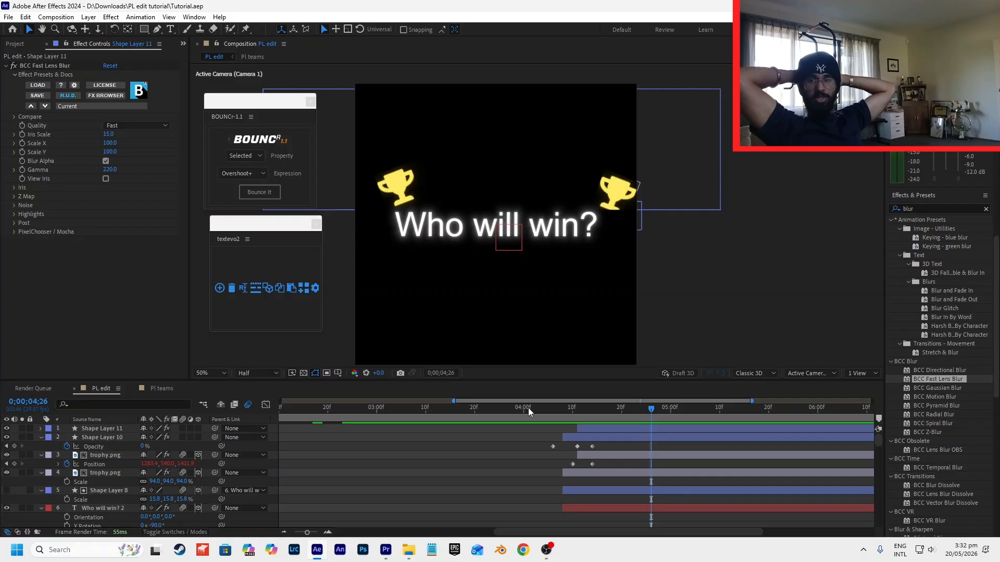
# - Add Position keyframes to both trophy layers at 0;00;04;26
pyautogui.click(625, 181)
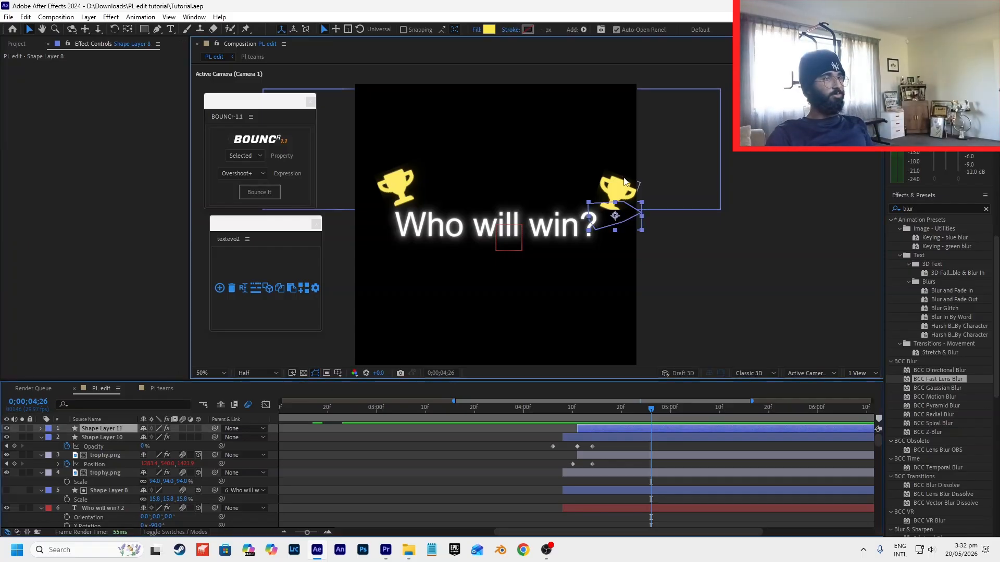
pyautogui.click(616, 410)
pyautogui.click(636, 455)
pyautogui.click(618, 479)
pyautogui.keyDown('shift'); pyautogui.click(599, 454); pyautogui.keyUp('shift')
pyautogui.press('s')
pyautogui.click(557, 414)
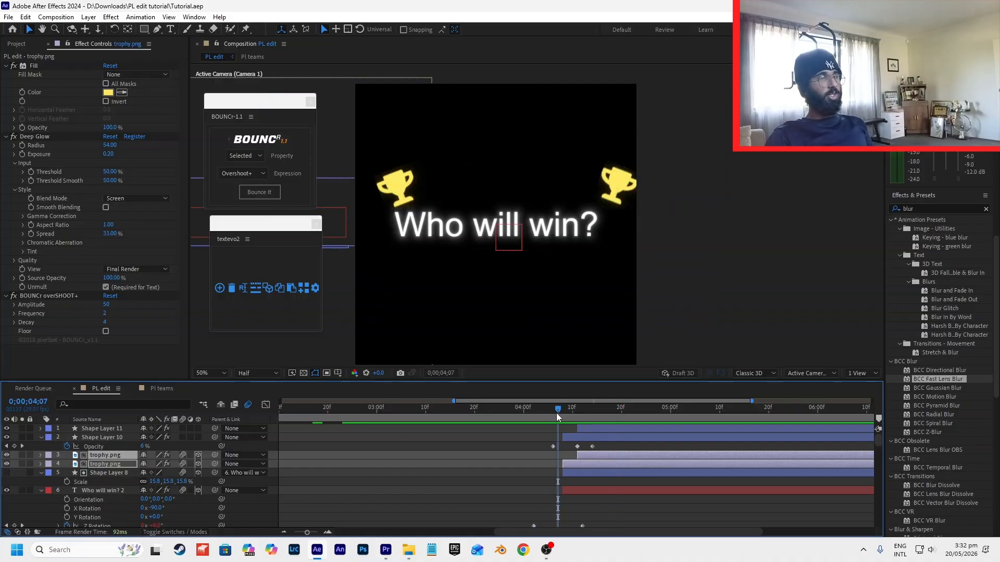
pyautogui.press('space')
pyautogui.press('space')
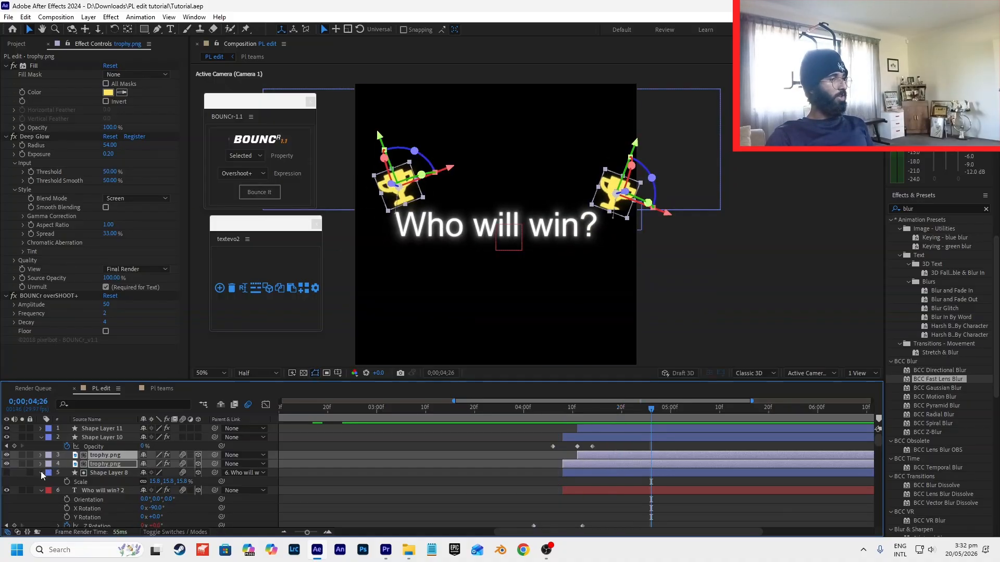
pyautogui.press('p')
pyautogui.hotkey('alt', 'shift', 'p')
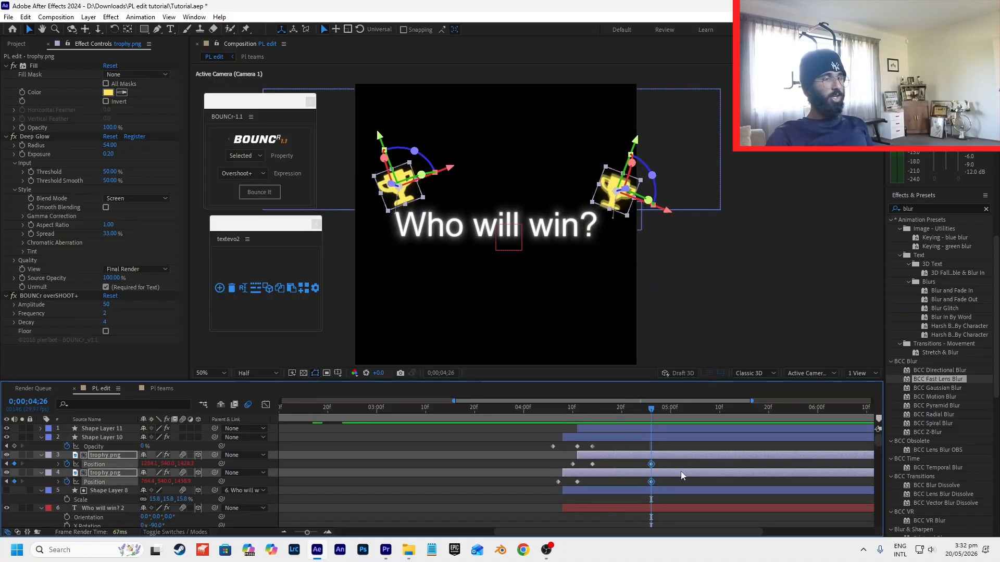
# - Try moving the right trophy to the composition's centre at 0;00;05;05, and undo that move and the added Position keyframes
pyautogui.click(720, 465)
pyautogui.press('space')
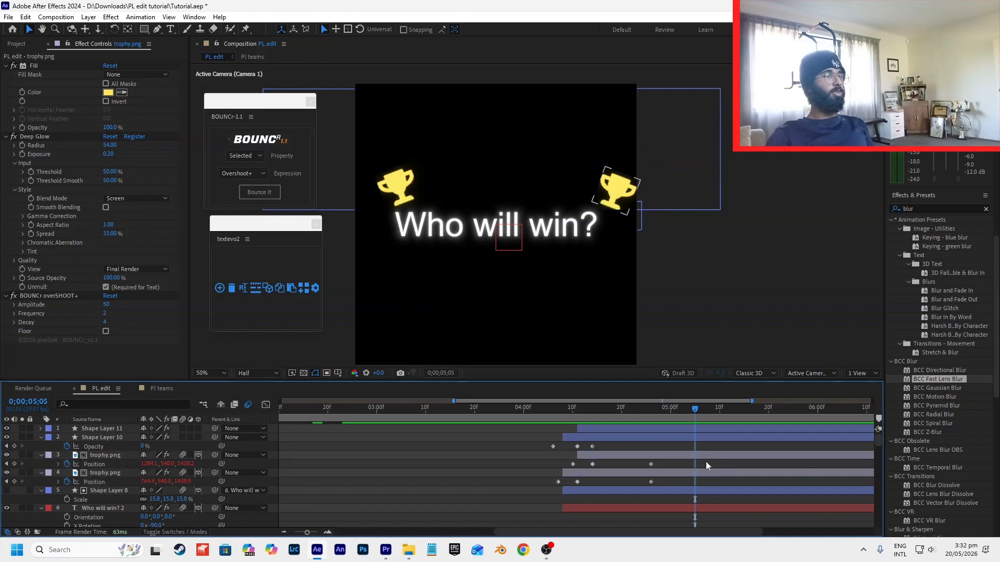
pyautogui.click(682, 438)
pyautogui.click(686, 456)
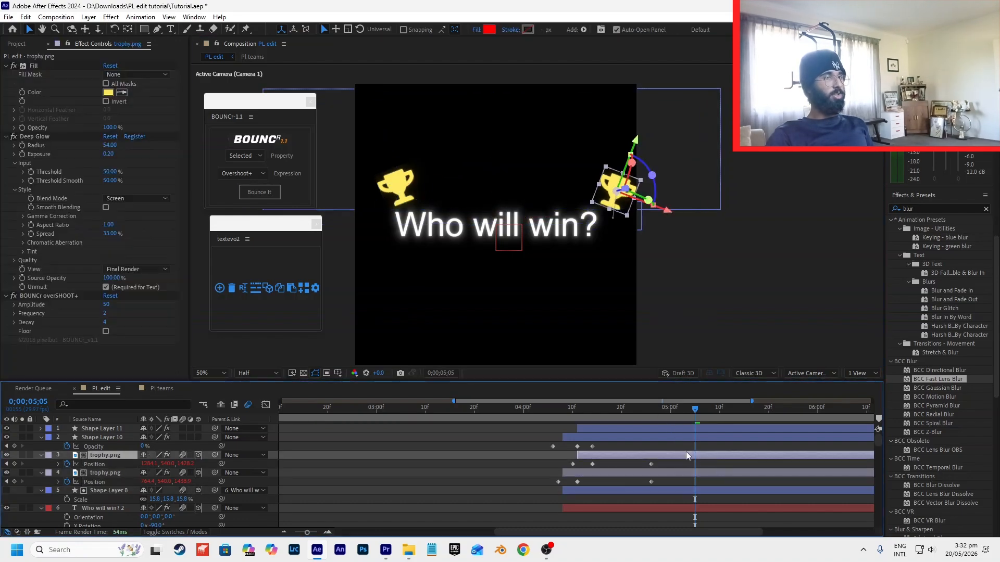
pyautogui.moveTo(612, 204); pyautogui.dragTo(484, 265)
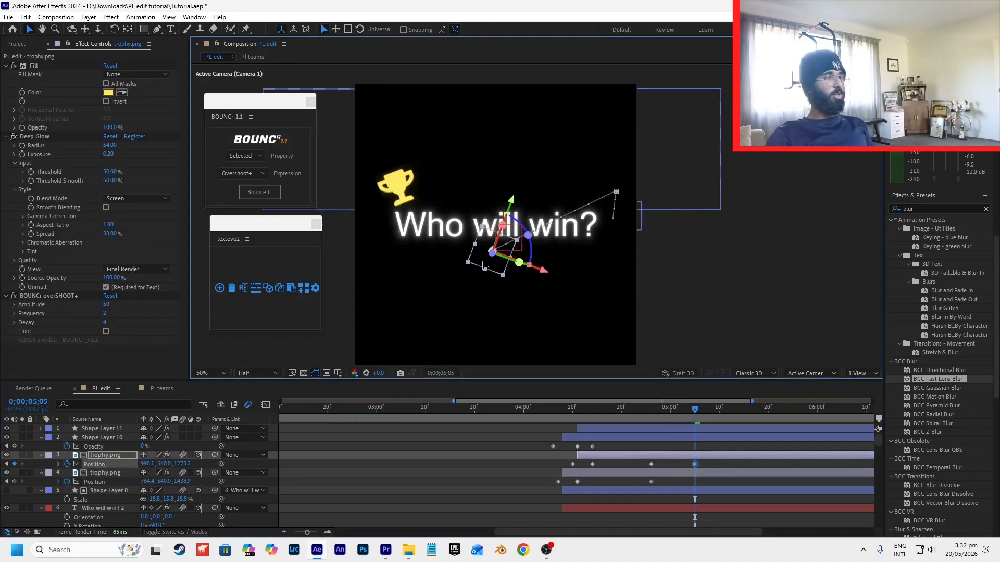
pyautogui.hotkey('ctrl', 'z')
pyautogui.hotkey('ctrl', 'z')
pyautogui.hotkey('ctrl', 'z')
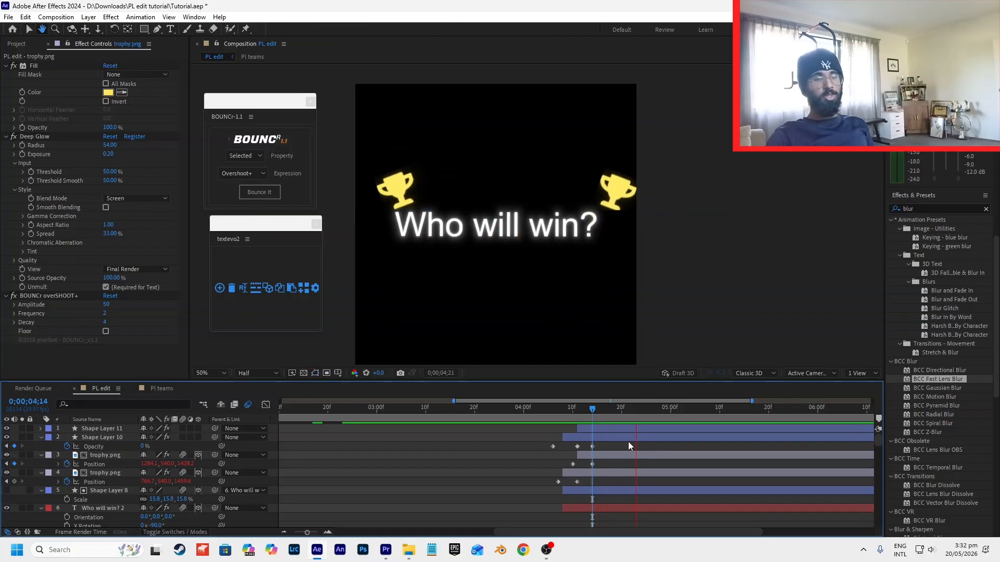
# - Split both trophy layers at 0;00;04;22
pyautogui.click(624, 458)
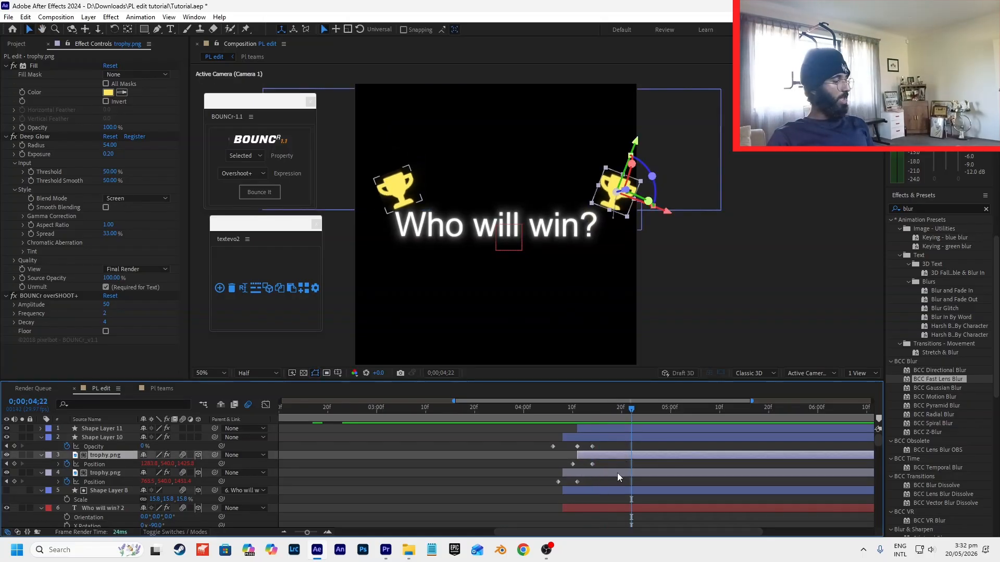
pyautogui.keyDown('shift'); pyautogui.click(618, 473); pyautogui.keyUp('shift')
pyautogui.hotkey('ctrl', 'shift', 'd')
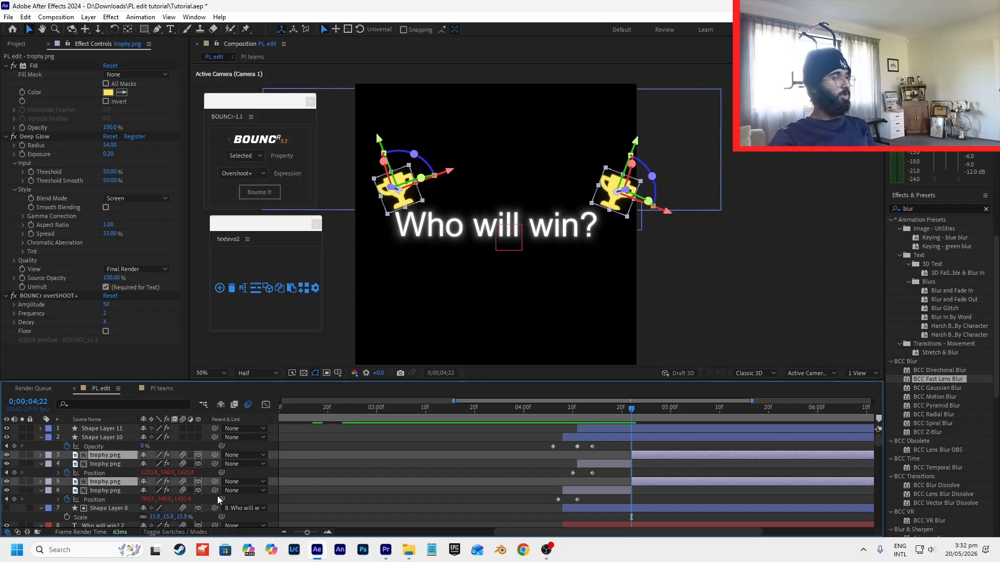
# - Remove the track matte from the two later trophy parts and stack them directly together in the layer order
pyautogui.click(174, 531)
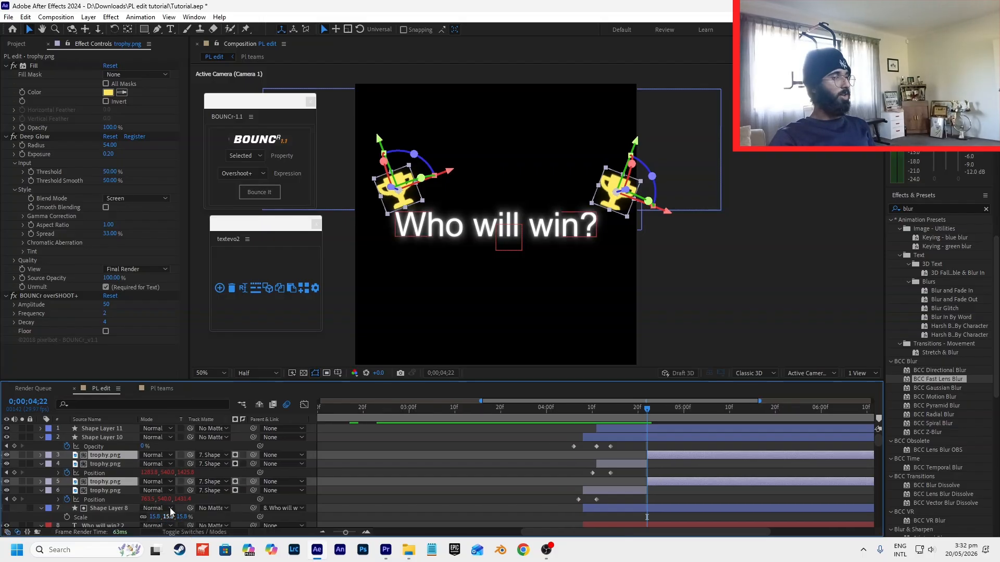
pyautogui.click(205, 458)
pyautogui.click(208, 85)
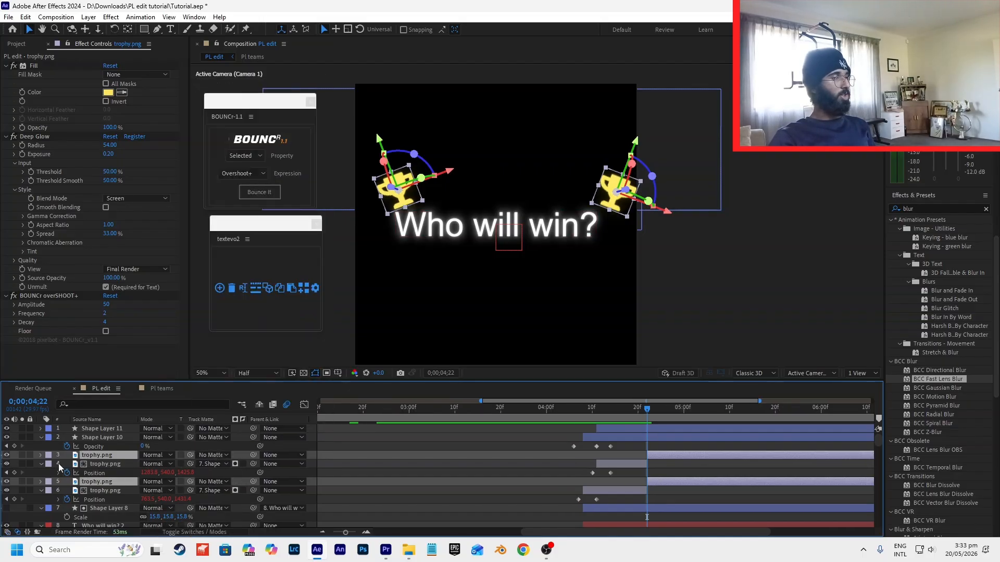
pyautogui.moveTo(88, 480); pyautogui.dragTo(89, 464)
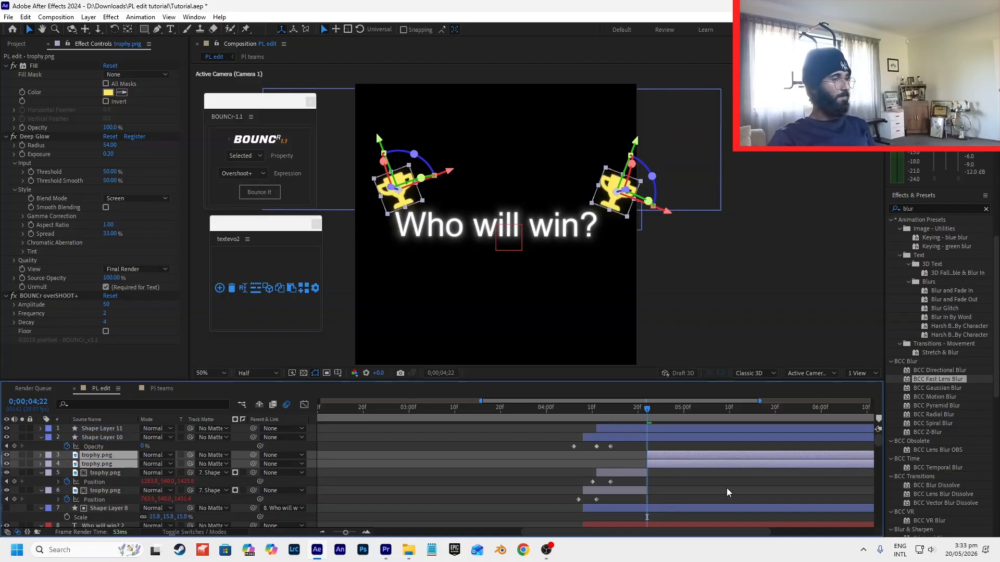
# - Keyframe both later trophies' Position at 0;00;04;22 and move them together at the composition's centre at 0;00;05;03
pyautogui.press('p')
pyautogui.click(14, 464)
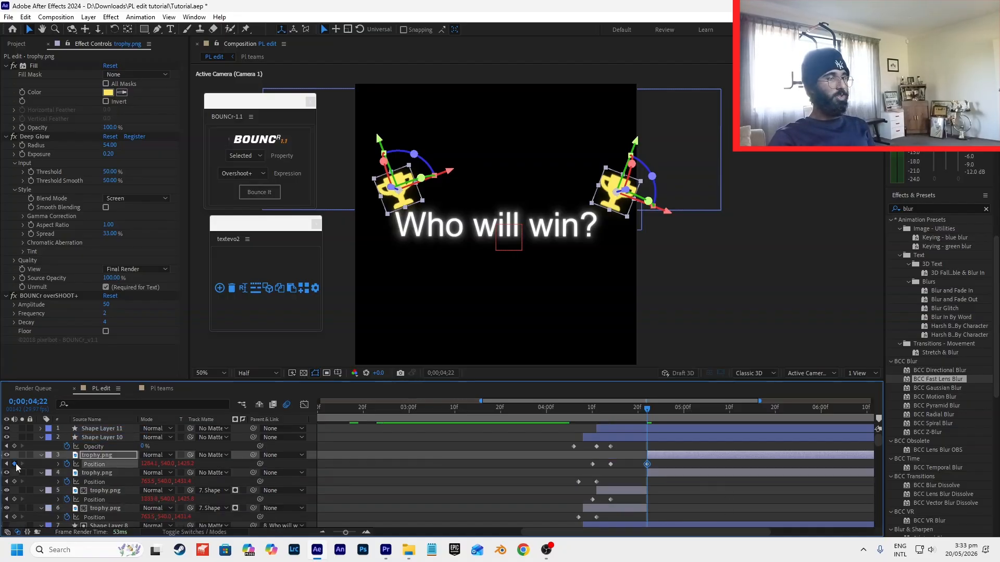
pyautogui.press('space')
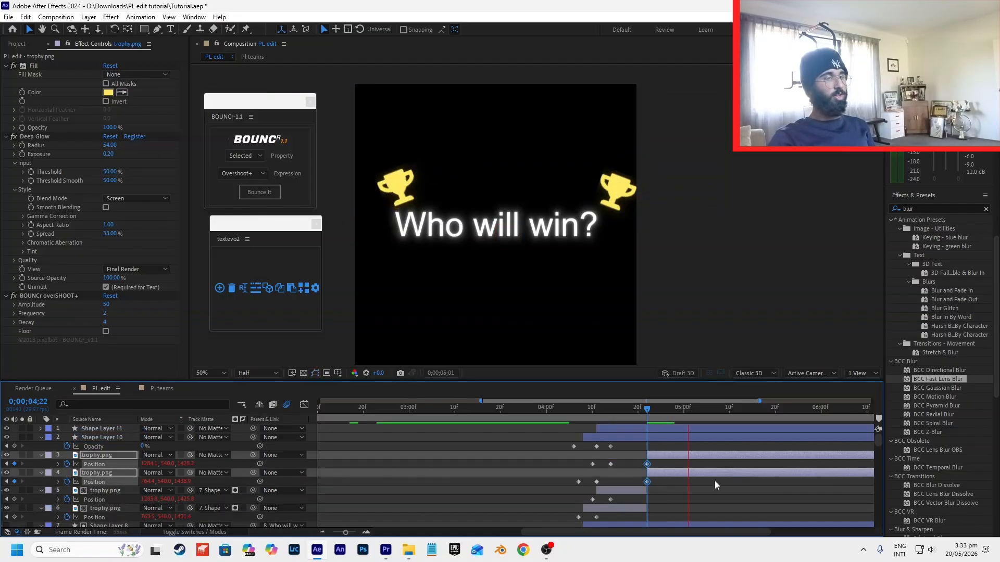
pyautogui.press('space')
pyautogui.click(612, 203)
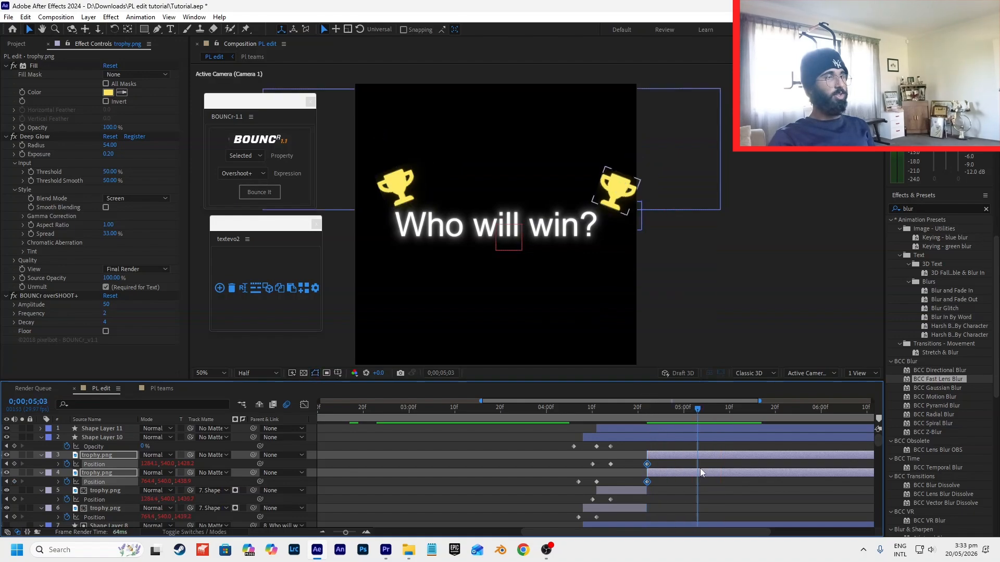
pyautogui.moveTo(612, 203); pyautogui.dragTo(557, 235)
pyautogui.hotkey('ctrl', 'z')
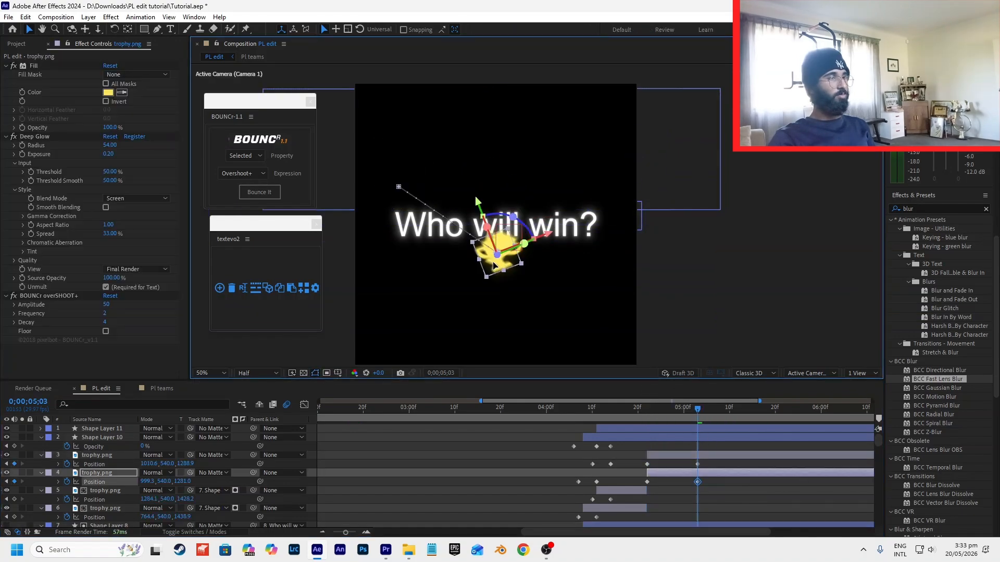
pyautogui.moveTo(493, 267); pyautogui.dragTo(495, 266)
# - Easy-ease the trophies' new Position keyframes and reshape the speed graph to start slowly and peak near the end
pyautogui.moveTo(733, 480); pyautogui.dragTo(622, 463)
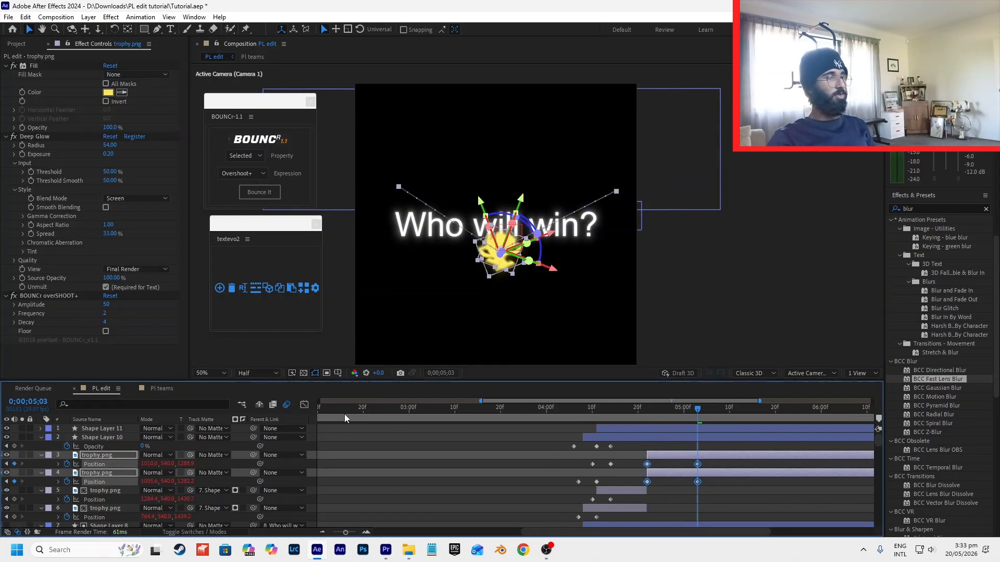
pyautogui.press('F9')
pyautogui.click(304, 404)
pyautogui.click(646, 502)
pyautogui.scroll(2, 658, 506)
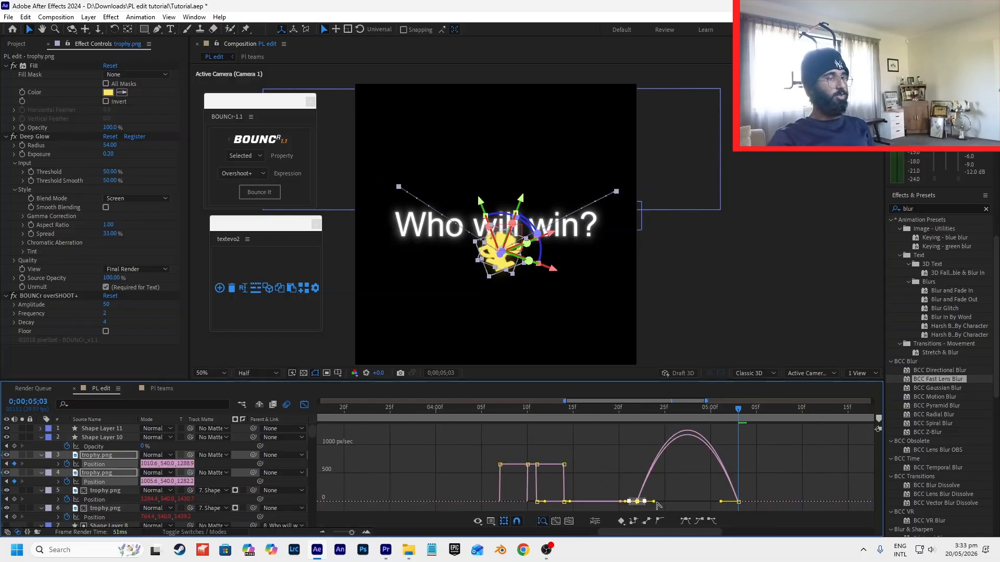
pyautogui.moveTo(656, 503); pyautogui.dragTo(691, 510)
# - Preview the eased movement of the trophies towards the centre
pyautogui.click(637, 417)
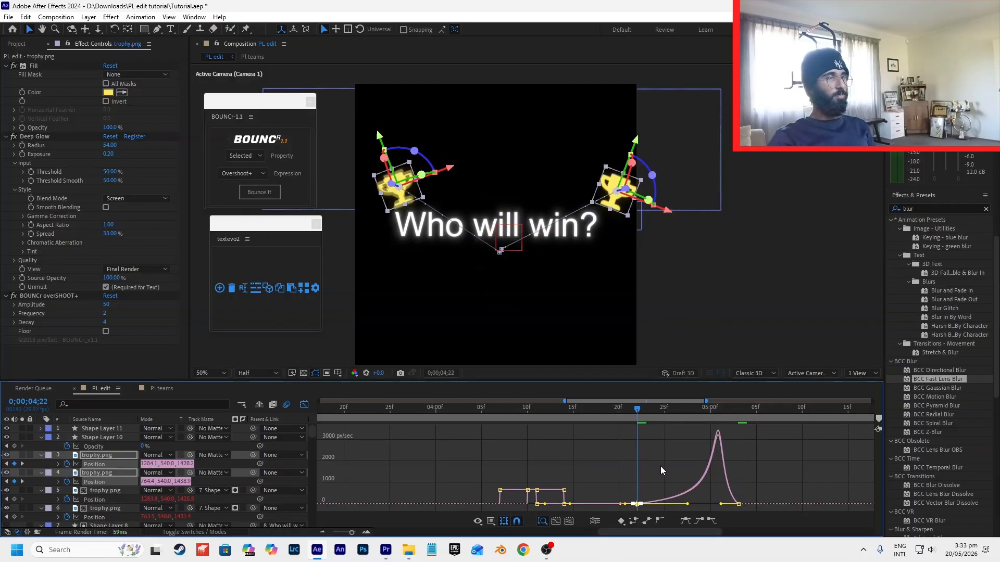
pyautogui.click(648, 408)
pyautogui.press('space')
pyautogui.press('space')
# - Close the Graph Editor and trim the title, trophy and glow layers to end at 0;00;05;02
pyautogui.moveTo(727, 414); pyautogui.dragTo(726, 415)
pyautogui.click(304, 404)
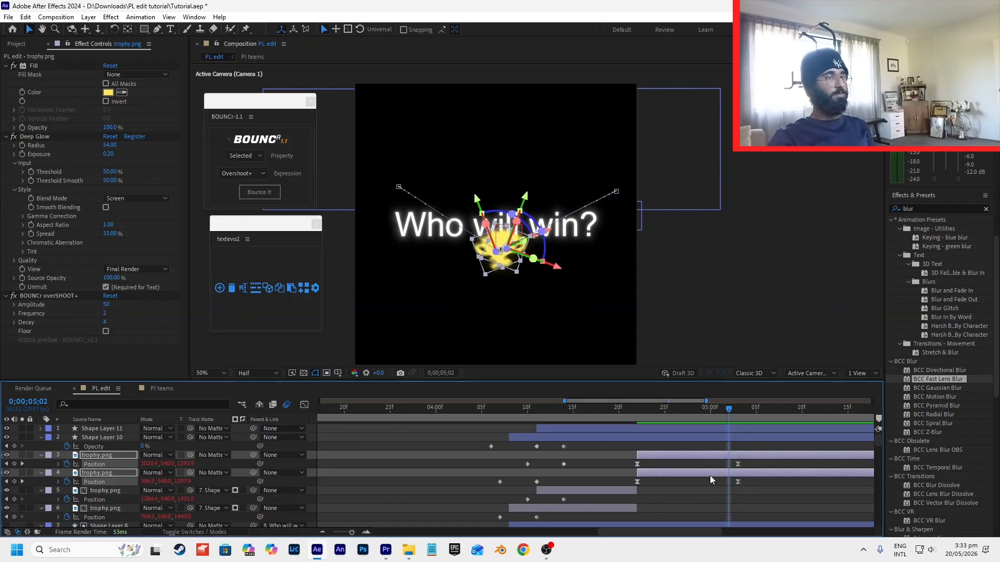
pyautogui.click(691, 430)
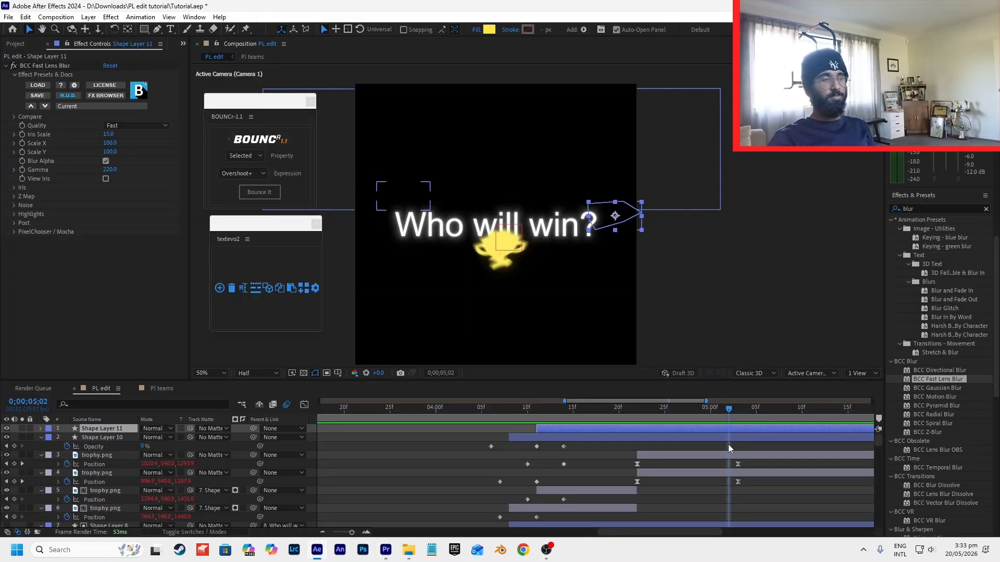
pyautogui.hotkey('ctrl', 'a')
pyautogui.hotkey('alt', ']')
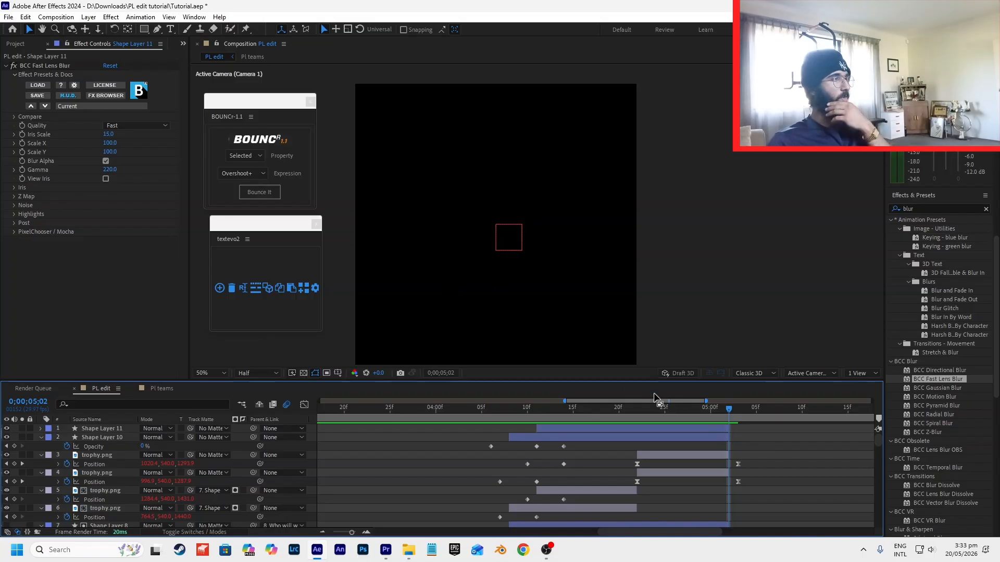
# - Duplicate the BG layer and move the copy's start to 0;00;05;02
pyautogui.scroll(-15, 814, 484)
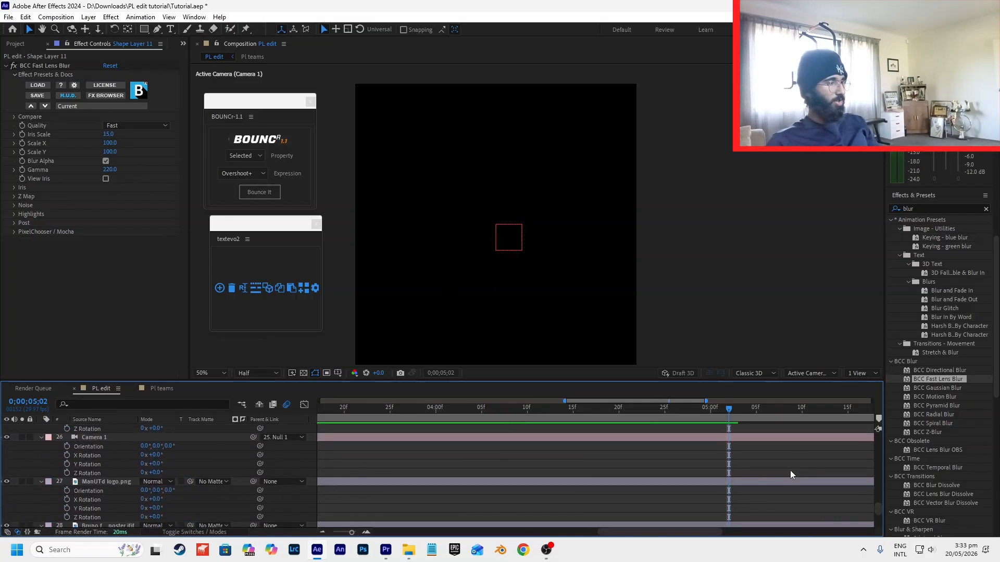
pyautogui.scroll(-5, 791, 474)
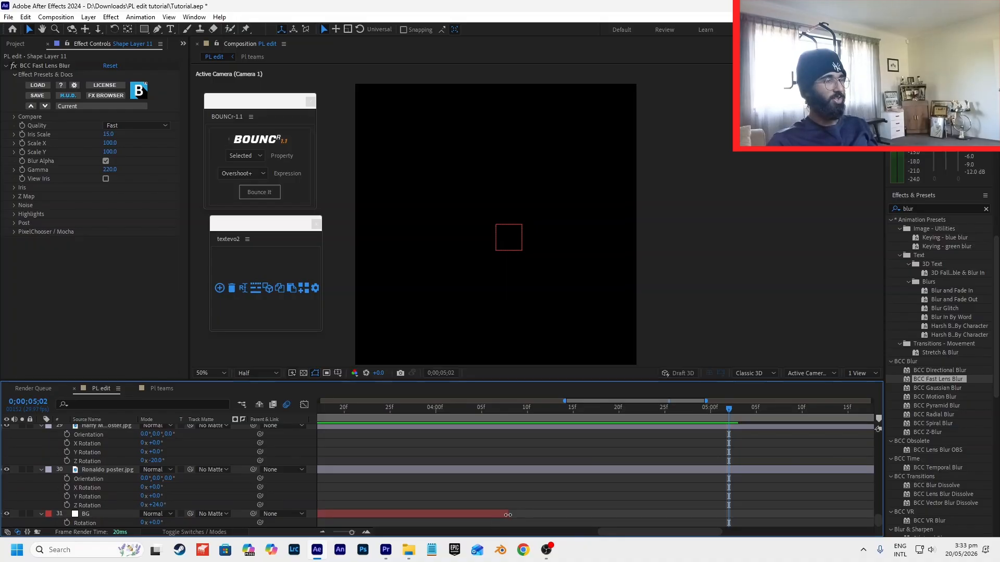
pyautogui.press(';')
pyautogui.click(502, 514)
pyautogui.hotkey('ctrl', 'd')
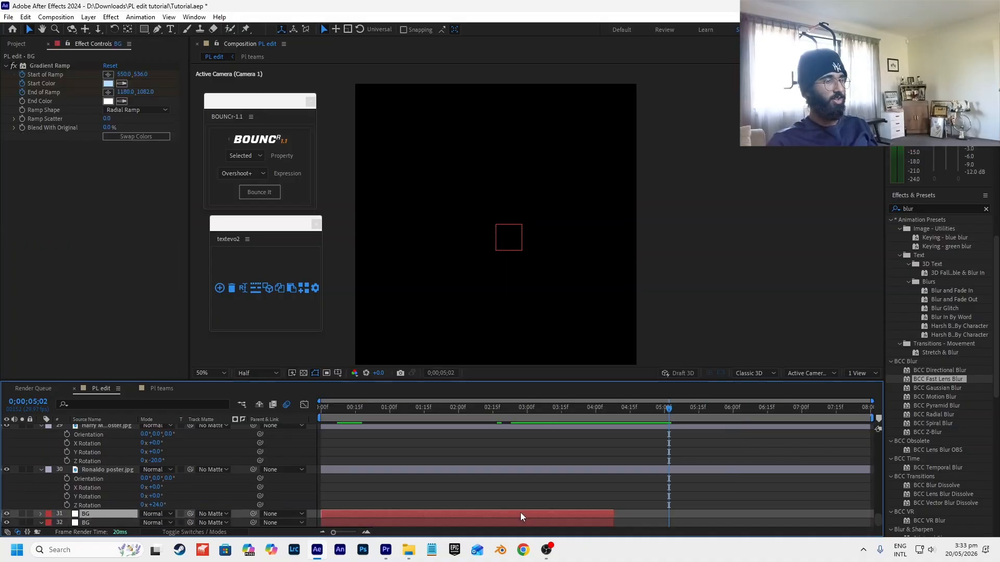
pyautogui.press('[')
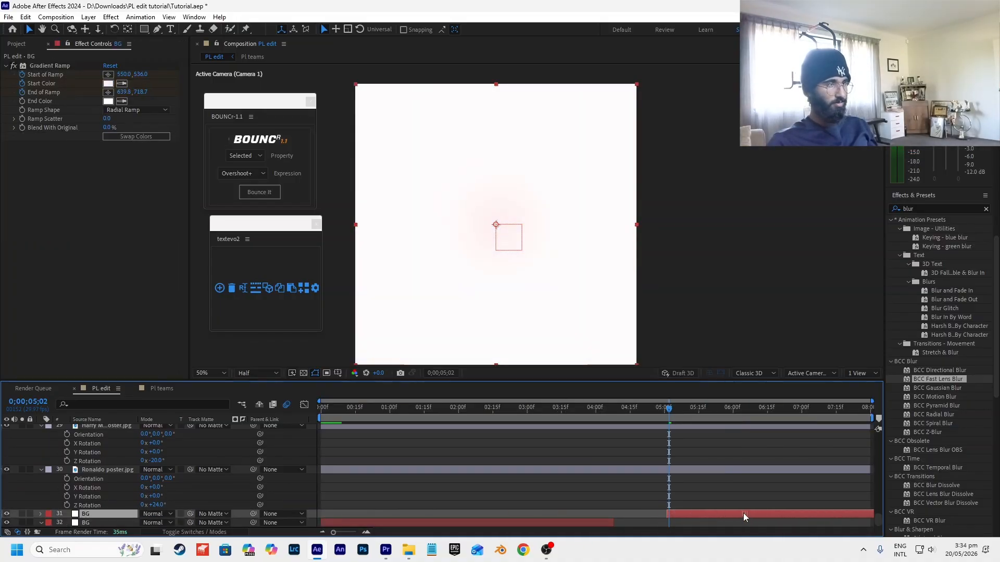
pyautogui.click(726, 490)
pyautogui.click(700, 513)
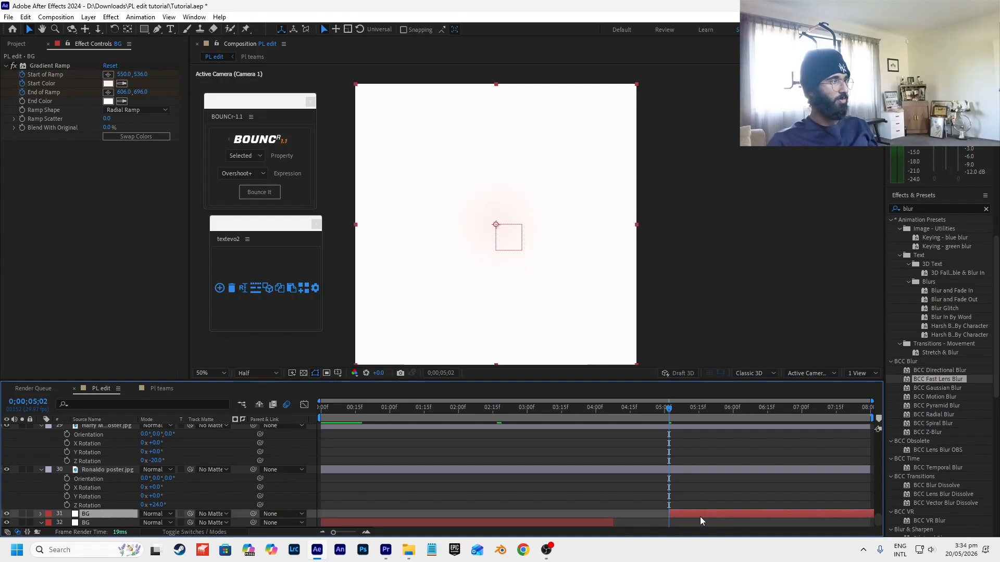
# - Set the BG copy's Gradient Ramp start color to light pink and extend the ramp's end to 1312, 1092
pyautogui.click(107, 84)
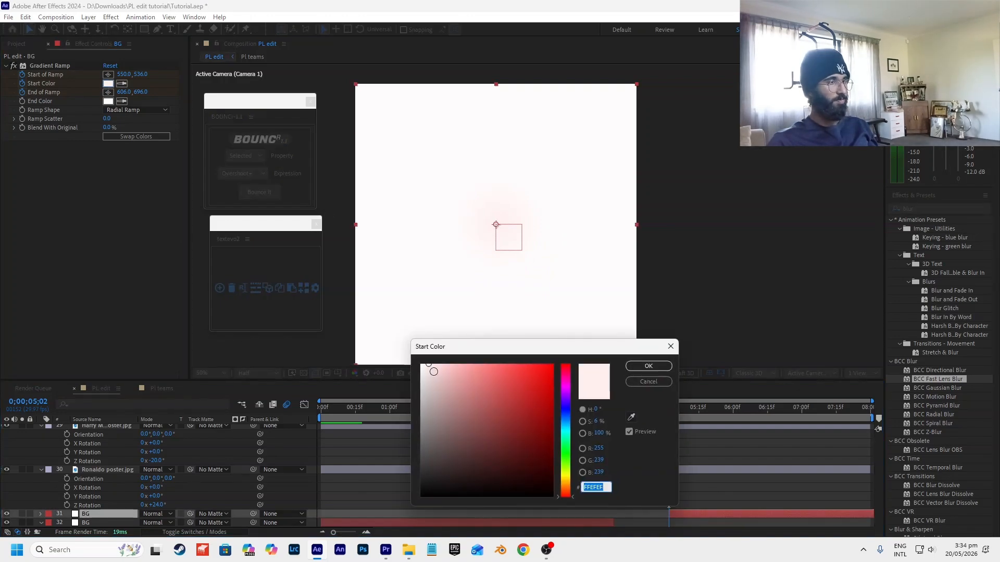
pyautogui.click(444, 363)
pyautogui.click(649, 366)
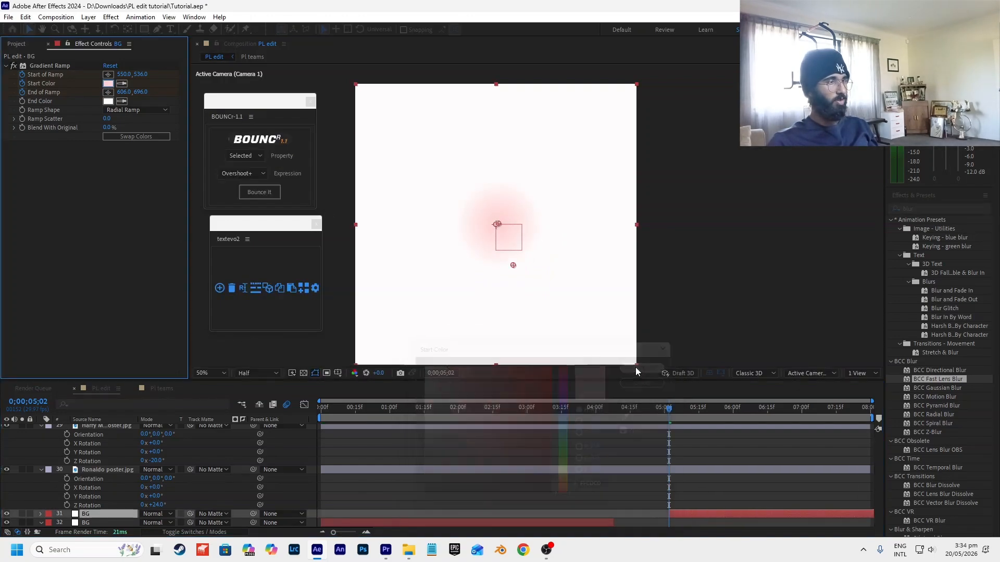
pyautogui.moveTo(513, 265); pyautogui.dragTo(578, 310)
pyautogui.moveTo(619, 337); pyautogui.dragTo(700, 373)
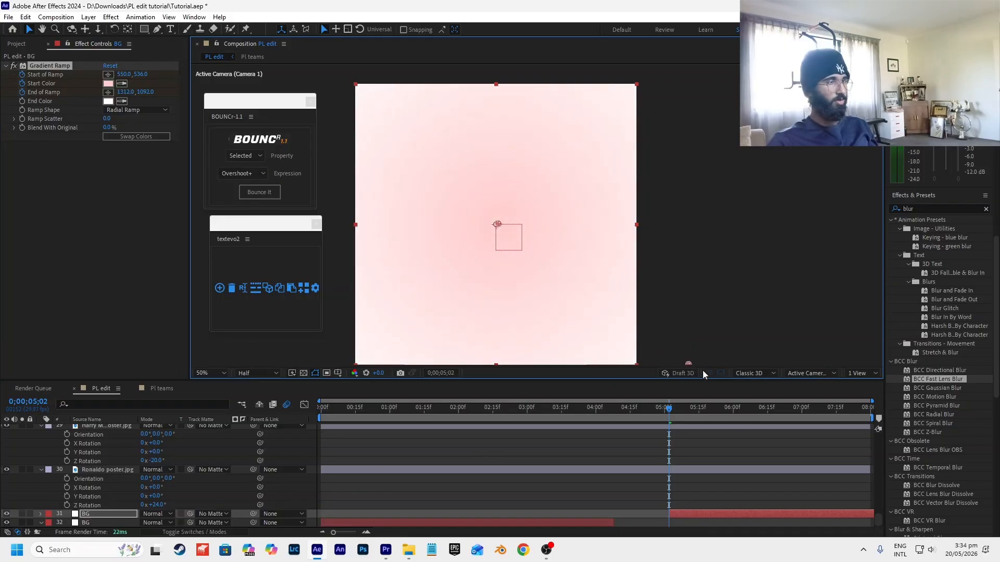
# - Add a new null object directly above Null 7 and parent Null 7 to it
pyautogui.scroll(-2, 543, 226)
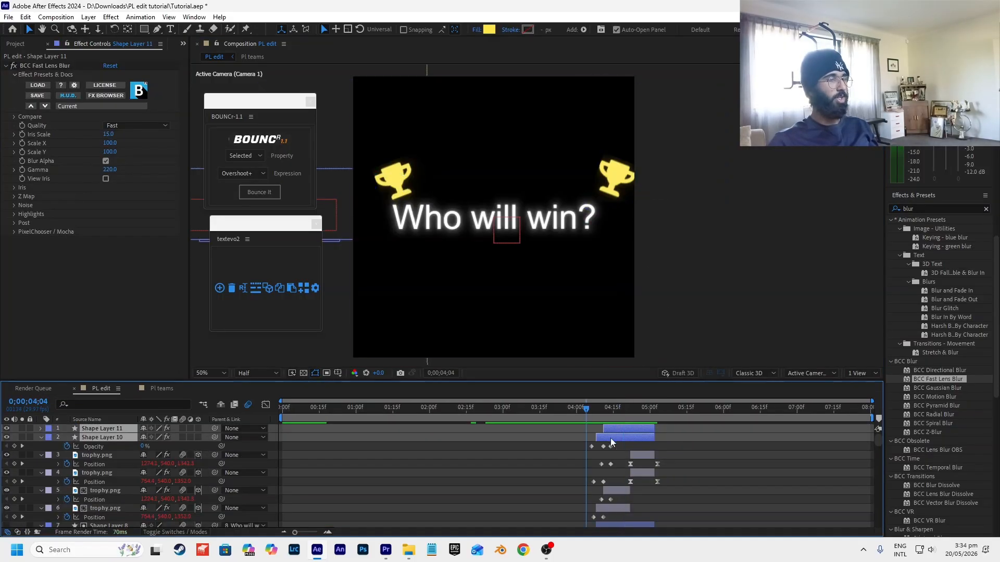
pyautogui.scroll(-15, 533, 474)
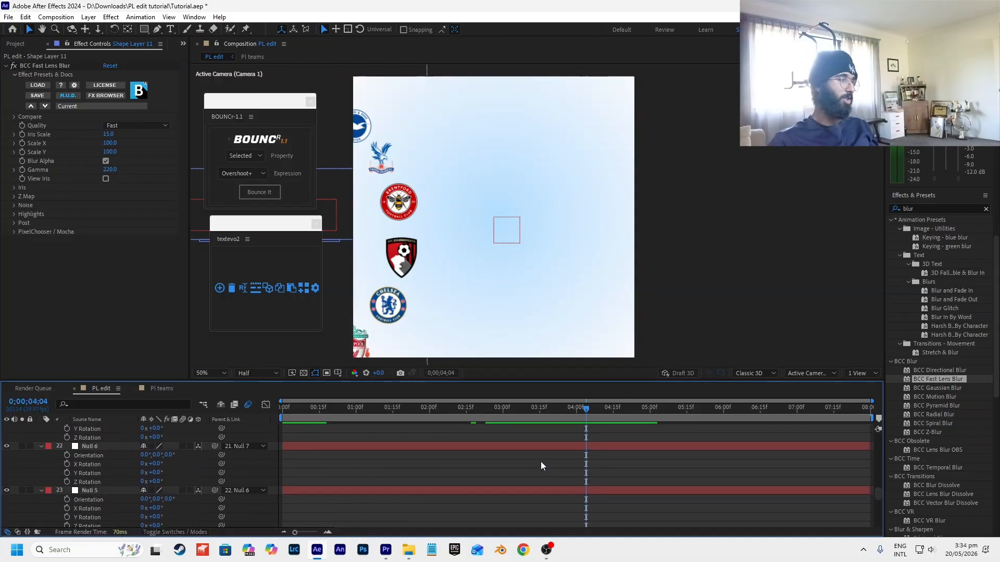
pyautogui.scroll(2, 541, 462)
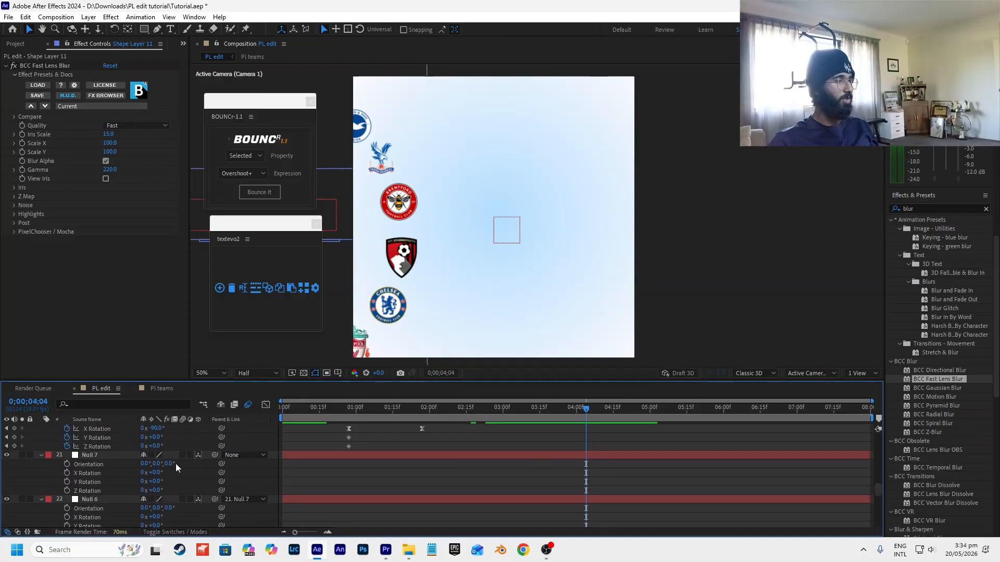
pyautogui.click(120, 454)
pyautogui.scroll(1, 110, 473)
pyautogui.scroll(1, 109, 473)
pyautogui.click(88, 17)
pyautogui.moveTo(100, 29)
pyautogui.click(302, 79)
pyautogui.moveTo(215, 517); pyautogui.dragTo(98, 508)
# - Enable Position keyframing on the new null and place its starting keyframe at 0;00;04;20
pyautogui.press('p')
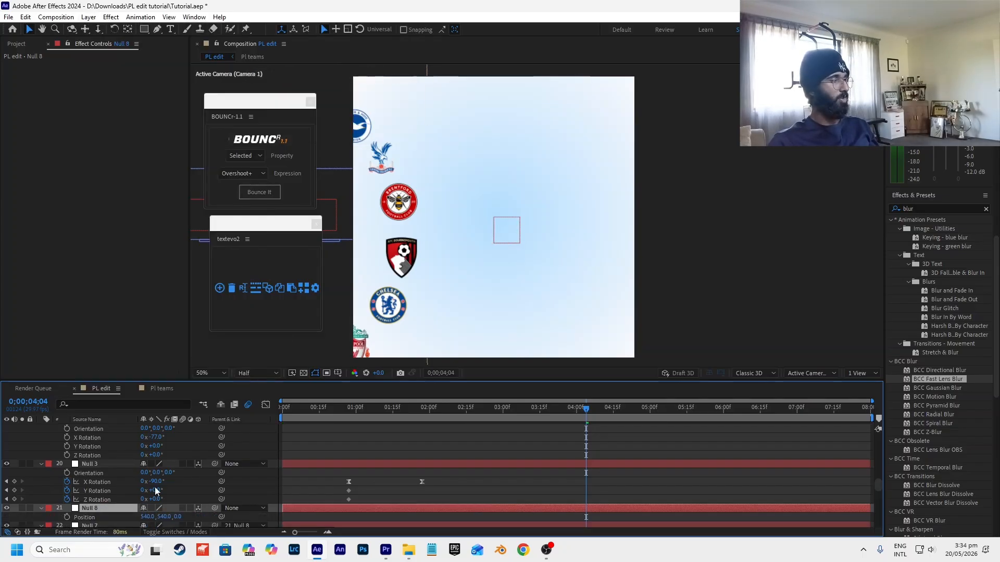
pyautogui.press('space')
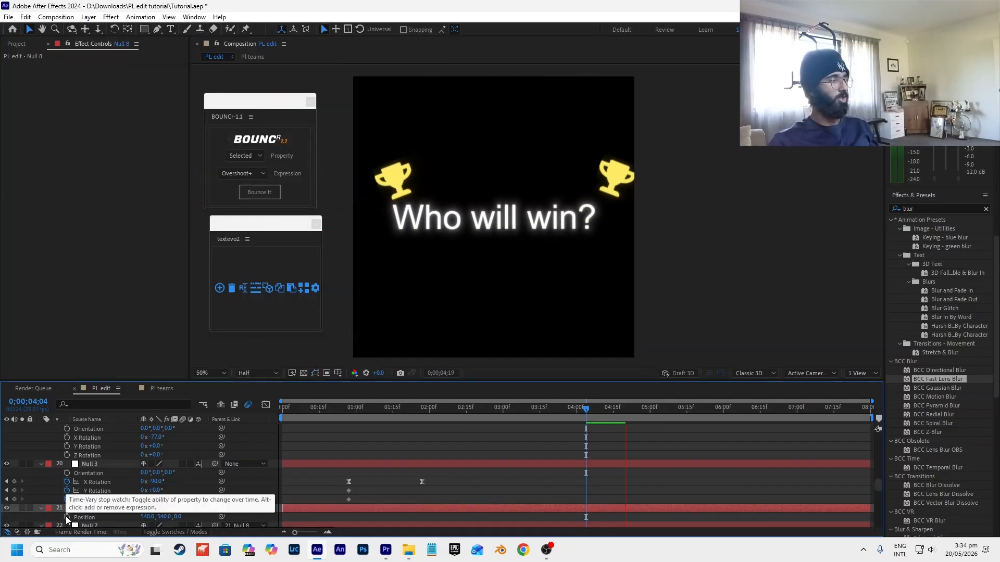
pyautogui.click(67, 517)
pyautogui.press('space')
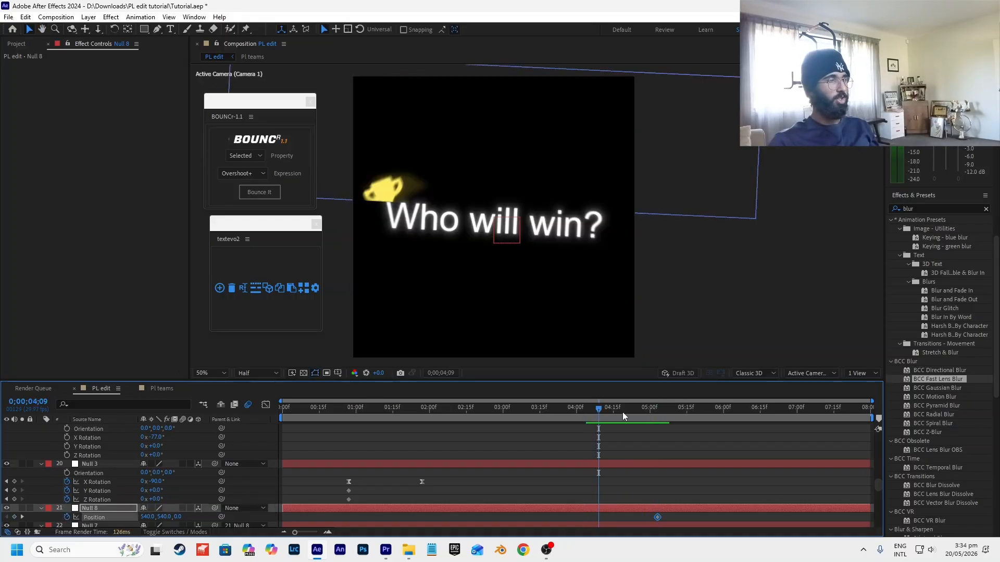
pyautogui.click(654, 519)
pyautogui.moveTo(642, 517); pyautogui.dragTo(635, 517)
pyautogui.click(642, 519)
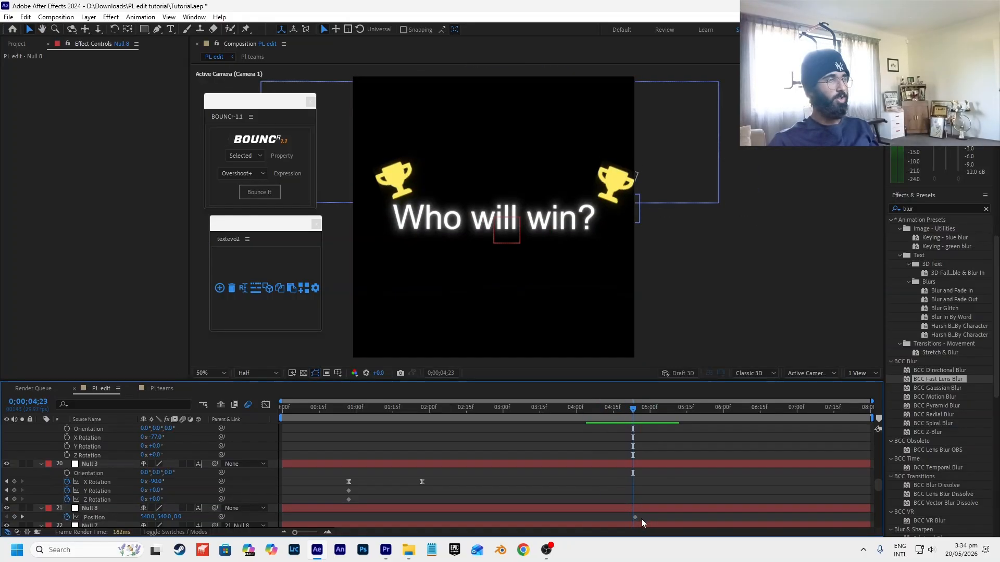
pyautogui.press('space')
pyautogui.press('space')
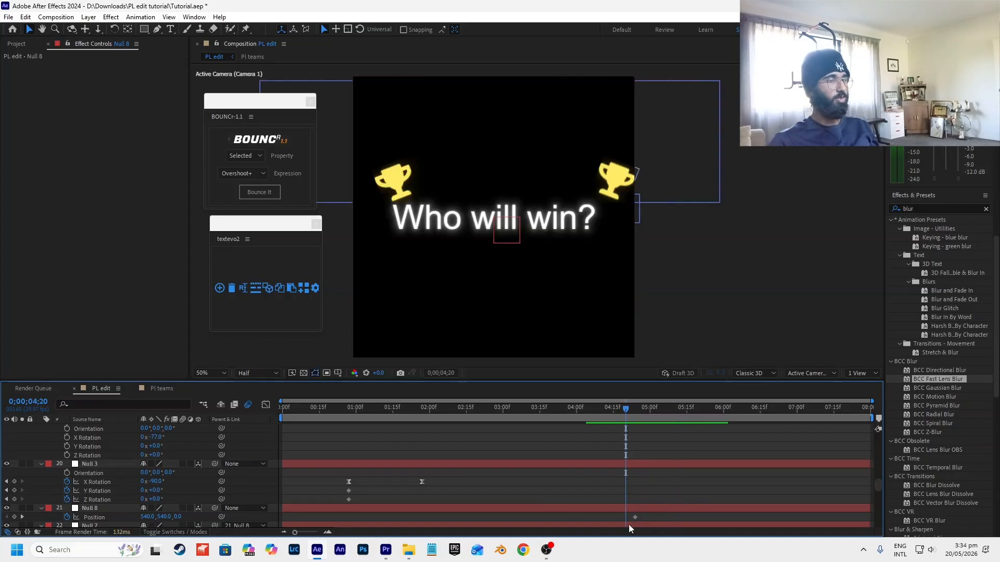
pyautogui.moveTo(633, 518); pyautogui.dragTo(629, 519)
pyautogui.click(636, 520)
pyautogui.press('space')
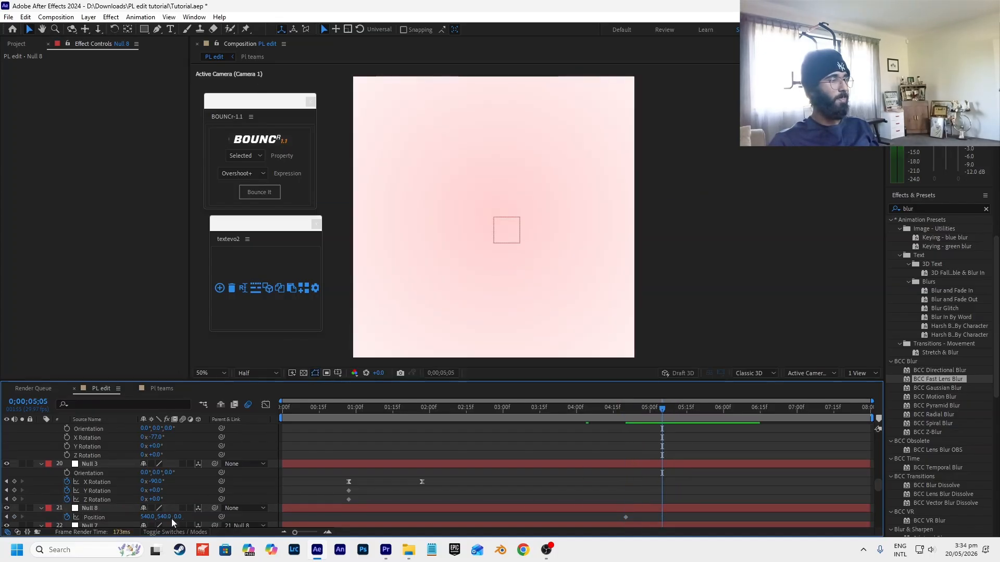
# - Set the new null's Y position to 1350 at 0;00;05;05
pyautogui.moveTo(167, 518); pyautogui.dragTo(174, 519)
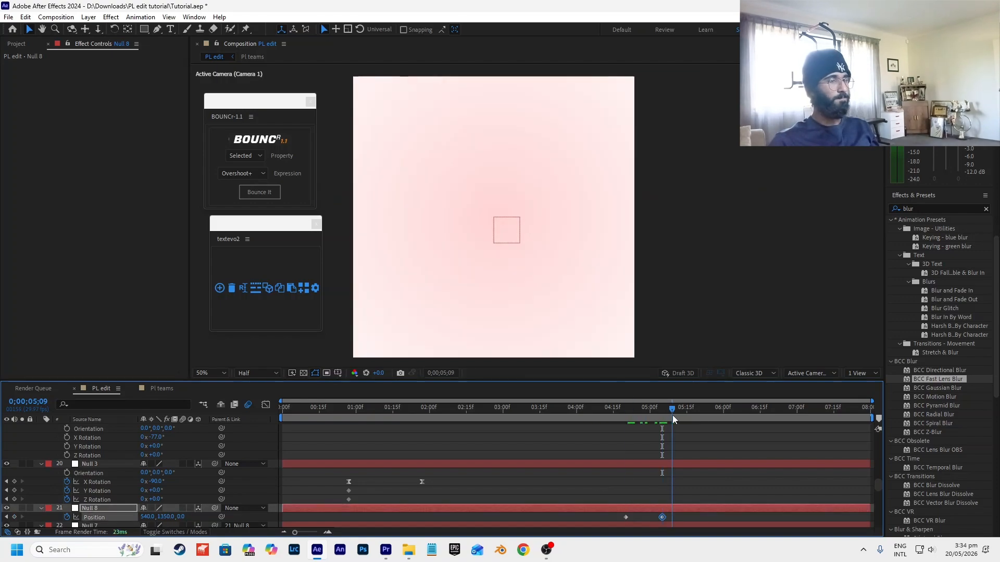
pyautogui.press('pagedown')
pyautogui.press('pagedown')
pyautogui.press('pagedown')
pyautogui.press('pagedown')
# - Ease the null's Position keyframes in the speed graph, with the second at about 0;00;05;18, and preview the move
pyautogui.hotkey('shift', 'F3')
pyautogui.moveTo(674, 507); pyautogui.dragTo(675, 507)
pyautogui.moveTo(724, 505); pyautogui.dragTo(694, 507)
pyautogui.moveTo(703, 410); pyautogui.dragTo(669, 417)
pyautogui.moveTo(701, 505); pyautogui.dragTo(664, 509)
pyautogui.click(586, 453)
pyautogui.hotkey('ctrl', 's')
pyautogui.click(655, 433)
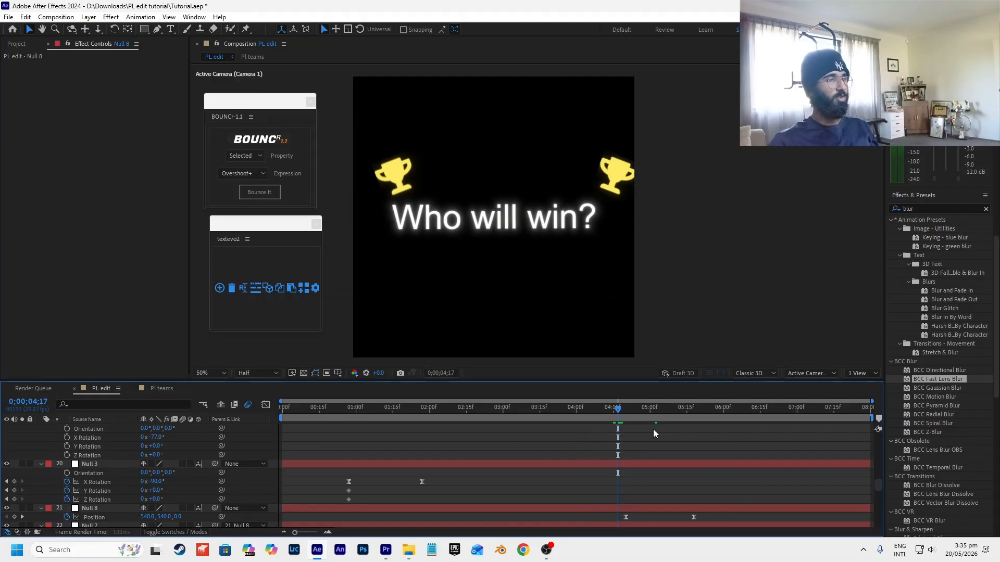
pyautogui.press('space')
# - Bring in PL trophy.png as the uppermost layer, make it 3D and set its X Rotation to -90°
pyautogui.moveTo(616, 414); pyautogui.dragTo(642, 415)
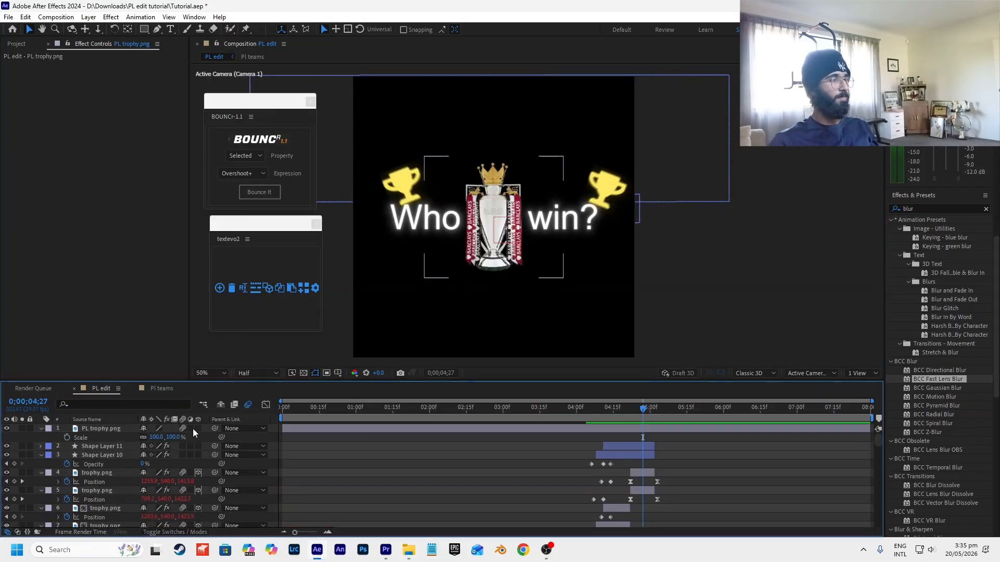
pyautogui.click(198, 429)
pyautogui.press('r')
pyautogui.click(157, 446)
pyautogui.write('-90')
pyautogui.press('Return')
# - Centre the PL trophy against the proportional grid, scaled to 62% and with its layer starting at 0;00;05;02
pyautogui.scroll(-2, 489, 271)
pyautogui.moveTo(475, 278); pyautogui.dragTo(553, 240)
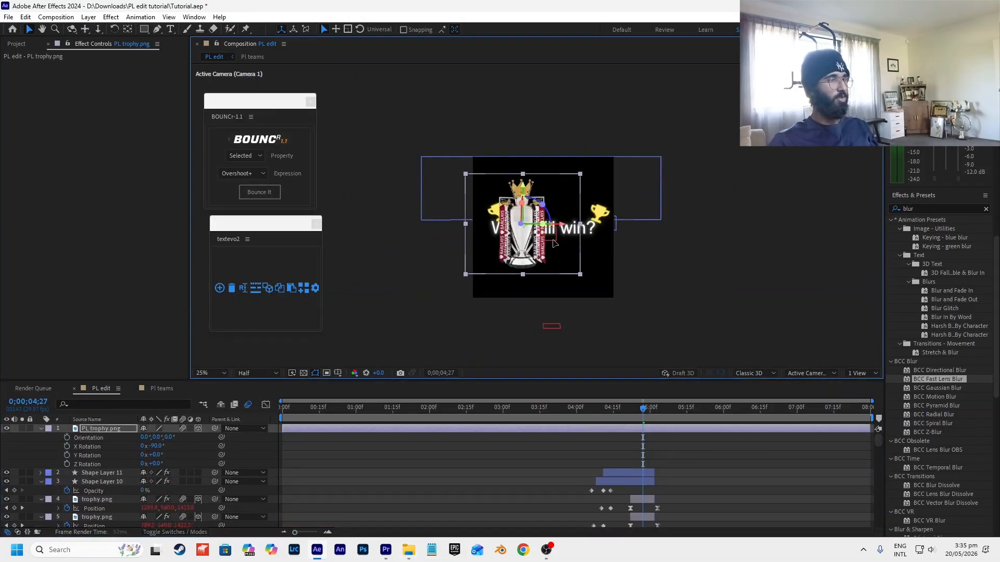
pyautogui.scroll(6, 554, 243)
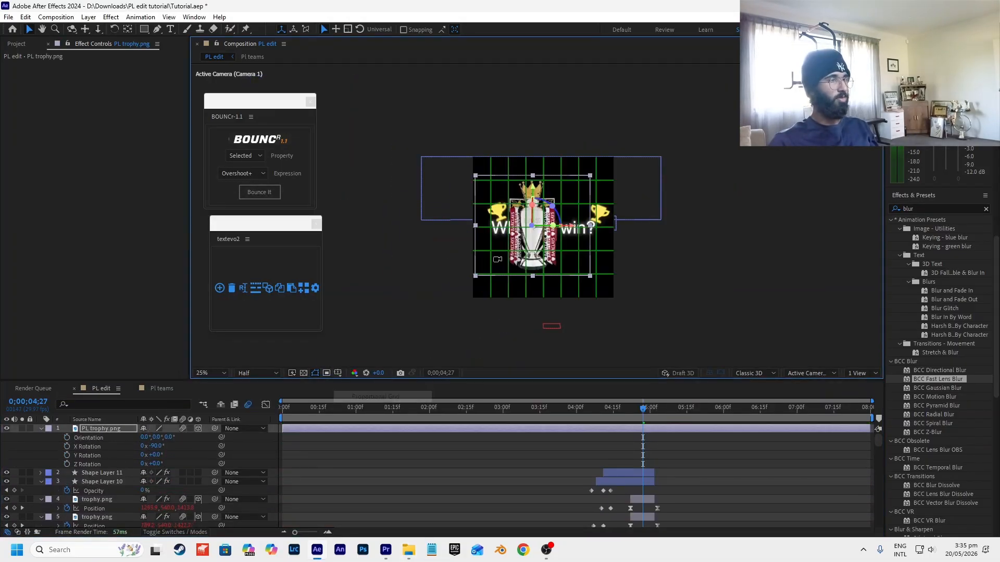
pyautogui.moveTo(646, 411); pyautogui.dragTo(689, 436)
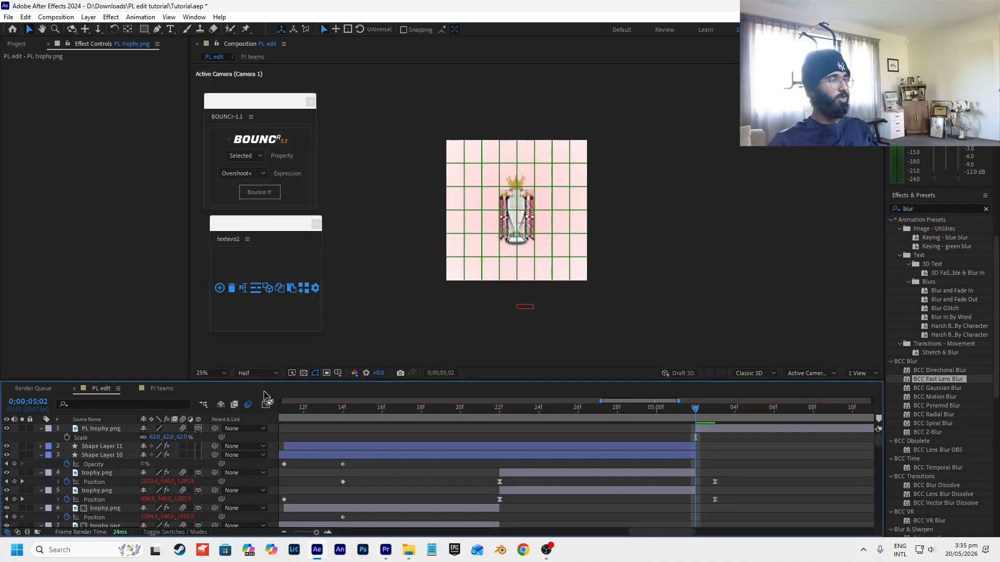
# - Hide the proportional grid and select the PL trophy in the composition
pyautogui.click(316, 373)
pyautogui.click(354, 410)
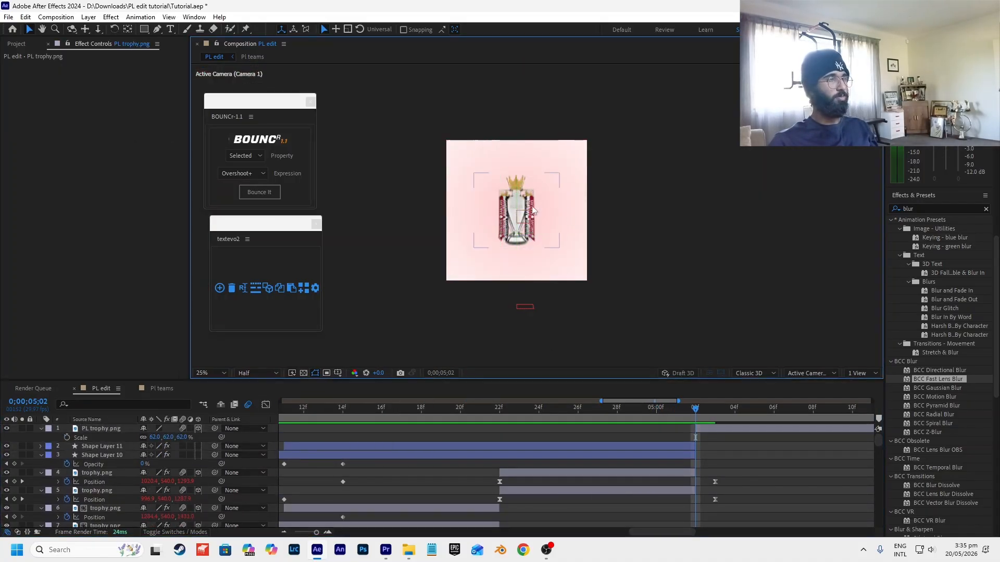
pyautogui.scroll(2, 528, 215)
pyautogui.click(527, 215)
# - Preview the transition from the "Who will win?" title into the PL trophy scene
pyautogui.click(520, 411)
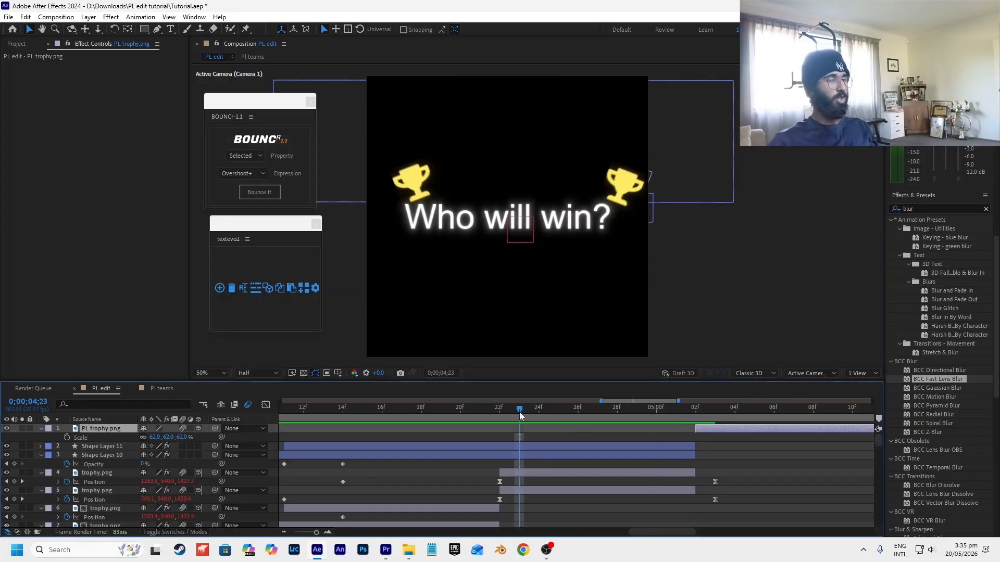
pyautogui.click(735, 454)
pyautogui.click(466, 415)
pyautogui.press('space')
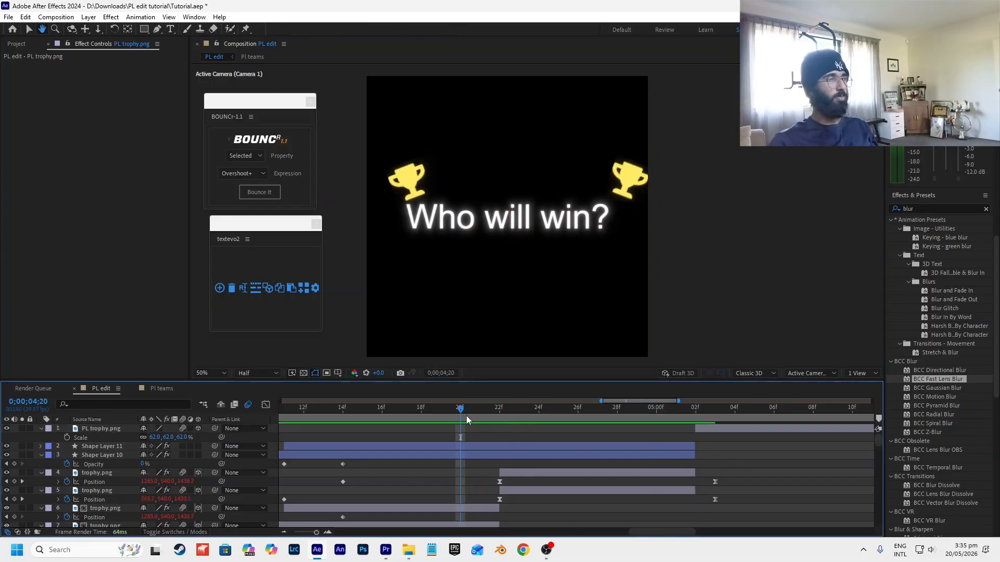
pyautogui.scroll(-5, 466, 415)
pyautogui.click(459, 415)
pyautogui.scroll(2, 599, 451)
pyautogui.press('space')
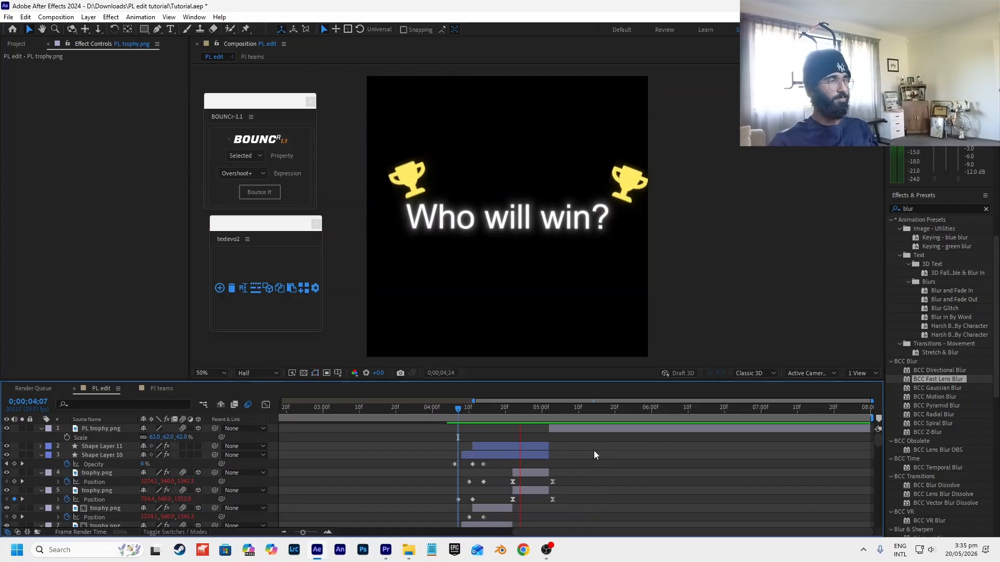
# - Switch to Premiere Pro and examine the finished reference edit around 0;00;05;20
pyautogui.click(387, 551)
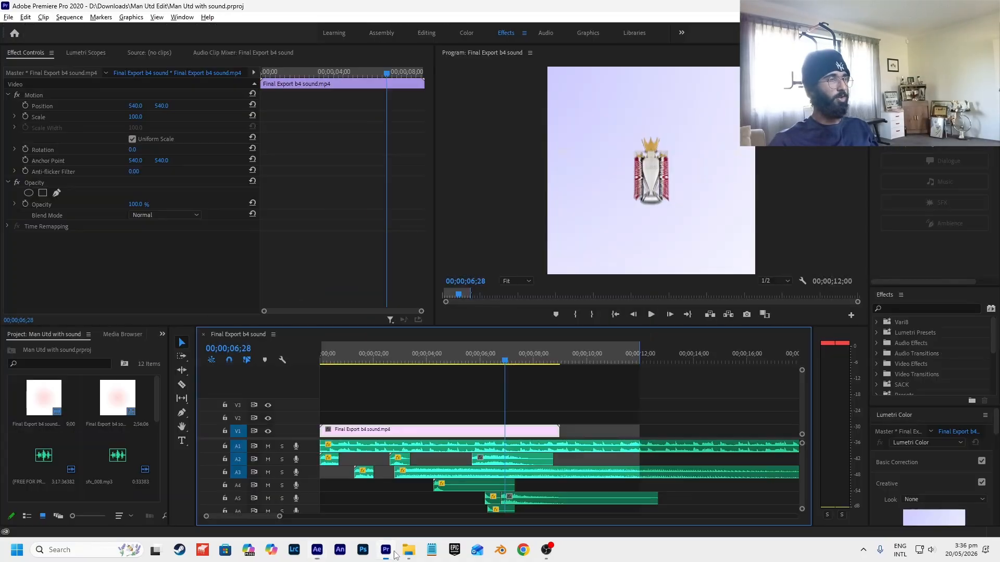
pyautogui.moveTo(503, 356); pyautogui.dragTo(472, 364)
pyautogui.click(513, 383)
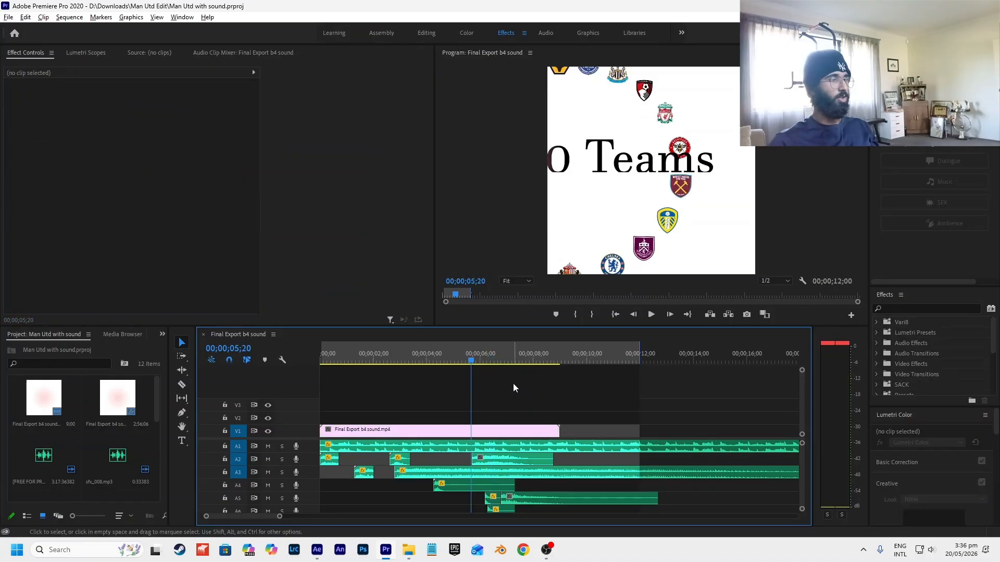
# - Switch back to After Effects, go to 0;00;05;03 and show the composition's full timeline
pyautogui.click(317, 550)
pyautogui.moveTo(532, 410); pyautogui.dragTo(552, 415)
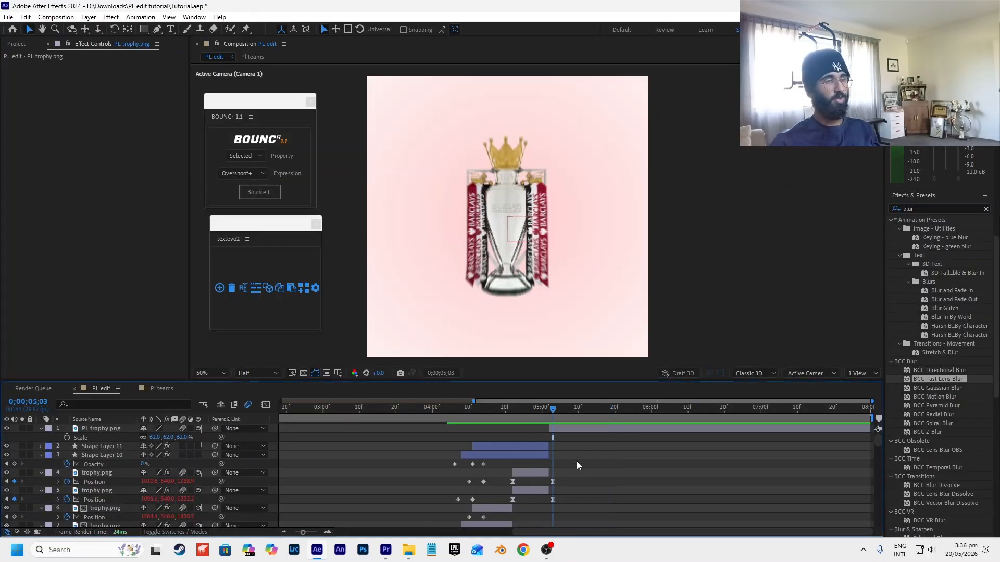
pyautogui.scroll(-1, 573, 458)
pyautogui.press(';')
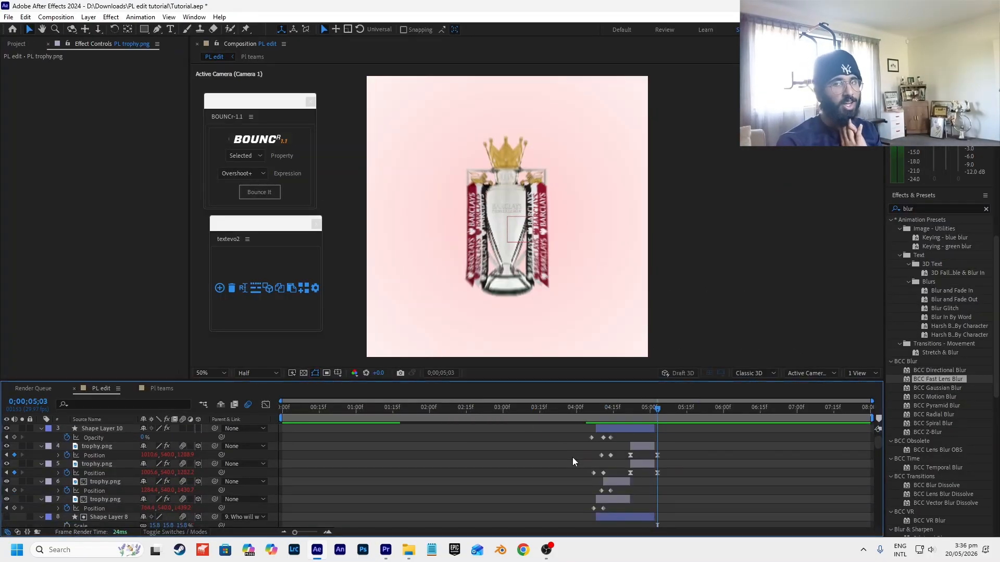